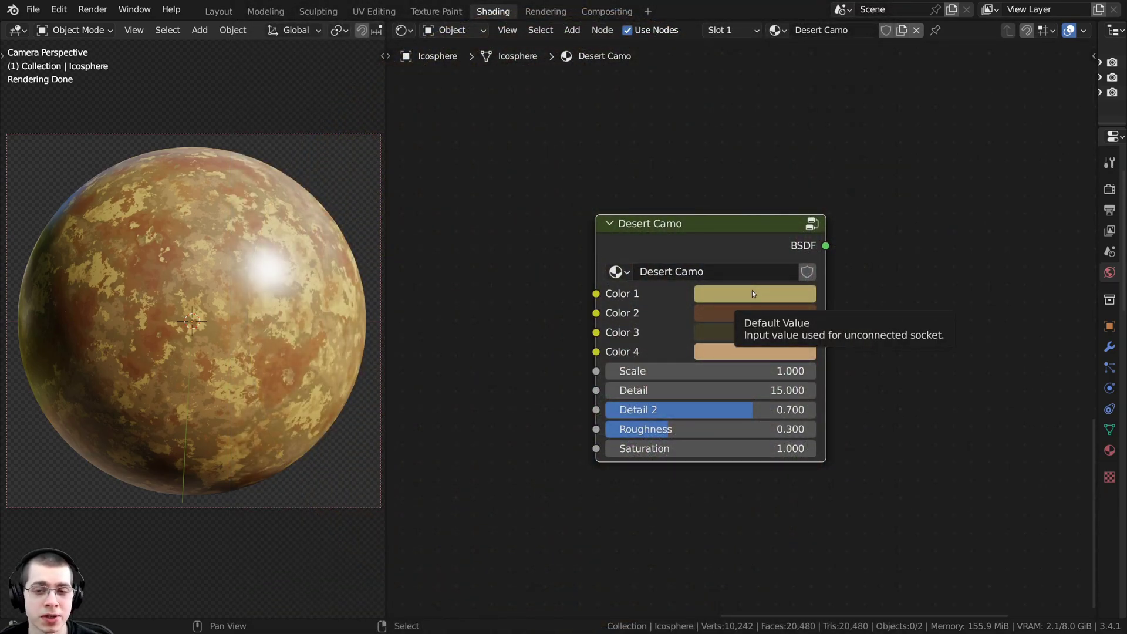
- Examine the Desert Camo node group's four colours and its scale, detail, roughness and saturation inputs
{"action": "key", "text": "g"}
{"action": "left_click", "coordinate": [772, 242]}
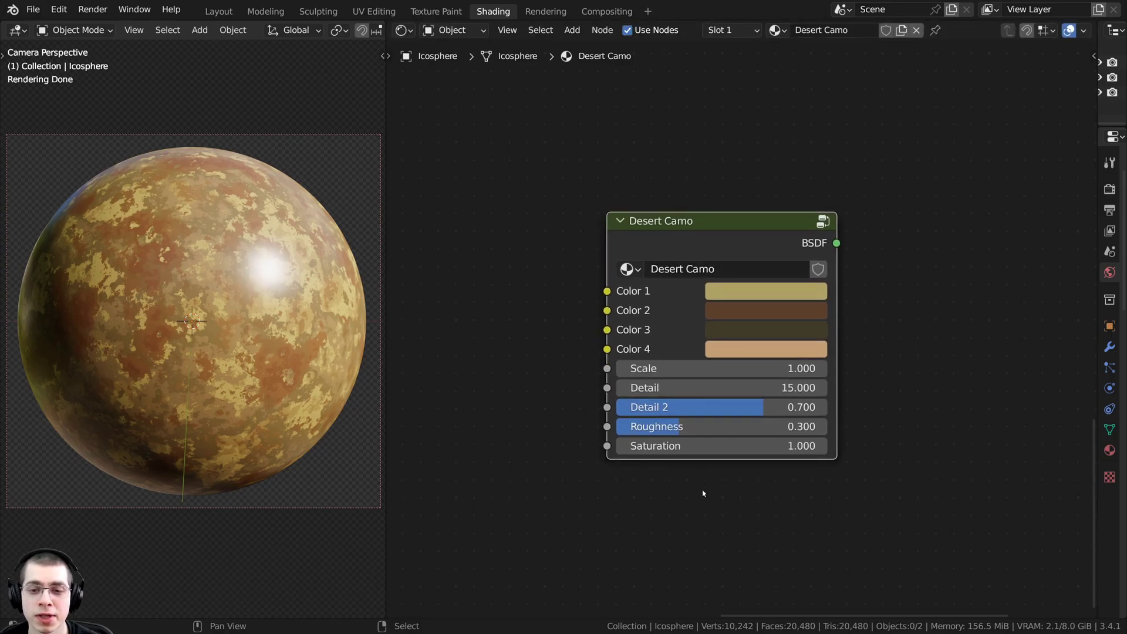
{"action": "left_click", "coordinate": [763, 307]}
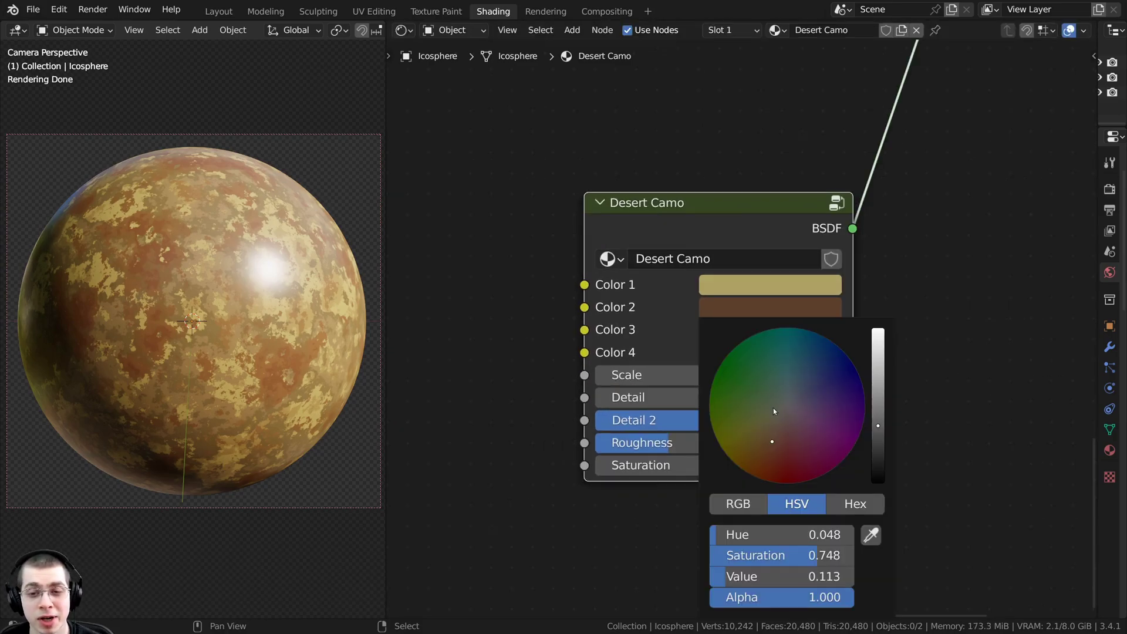
{"action": "left_click_drag", "start_coordinate": [773, 407], "coordinate": [770, 461]}
{"action": "left_click", "coordinate": [763, 329]}
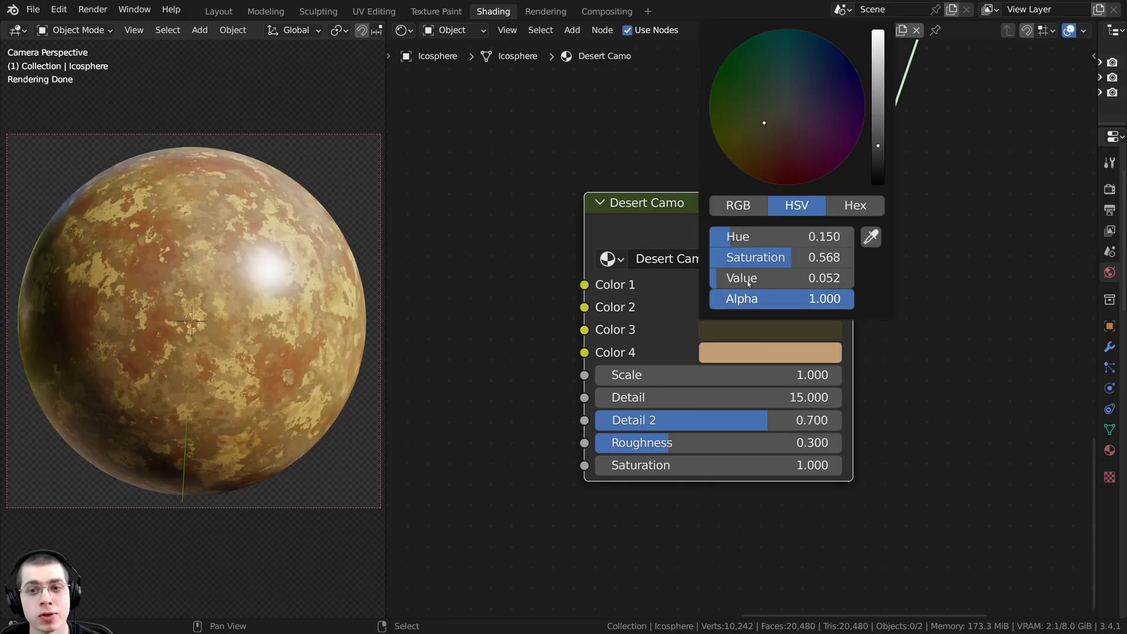
{"action": "left_click_drag", "start_coordinate": [793, 168], "coordinate": [725, 157]}
{"action": "right_click", "coordinate": [725, 157]}
{"action": "left_click_drag", "start_coordinate": [717, 375], "coordinate": [704, 465]}
{"action": "right_click", "coordinate": [688, 375]}
{"action": "right_click", "coordinate": [677, 398]}
{"action": "mouse_move", "coordinate": [681, 201]}
{"action": "left_mouse_down"}
{"action": "mouse_move", "coordinate": [607, 174]}
{"action": "mouse_move", "coordinate": [696, 187]}
{"action": "mouse_move", "coordinate": [673, 192]}
{"action": "mouse_move", "coordinate": [687, 203]}
{"action": "left_mouse_up"}
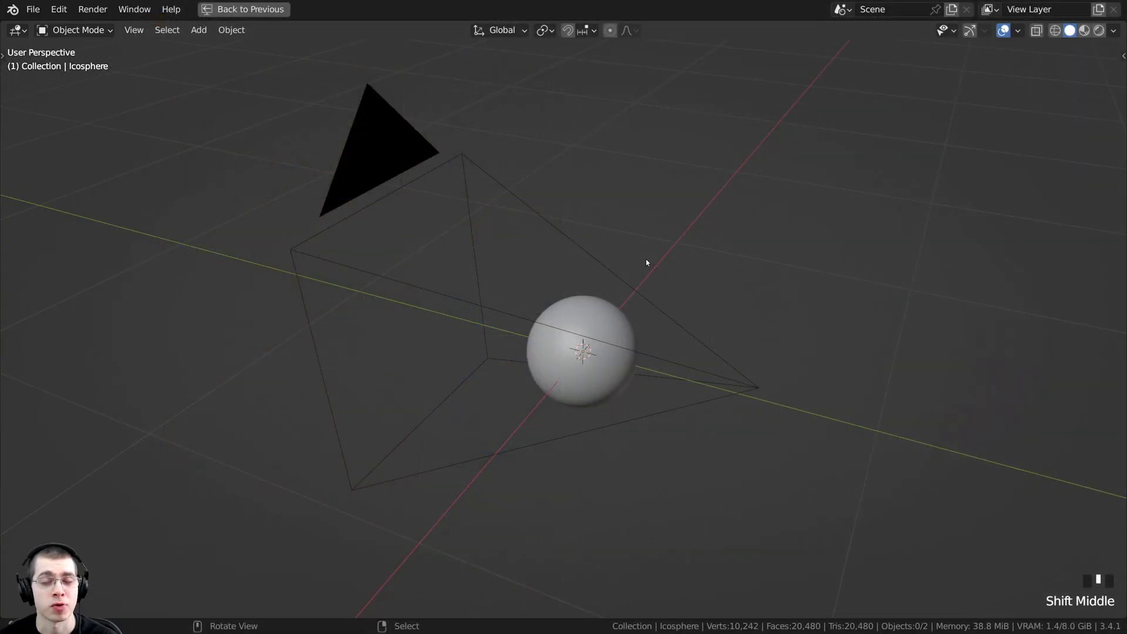
{"action": "middle_click_drag", "start_coordinate": [646, 259], "coordinate": [611, 263]}
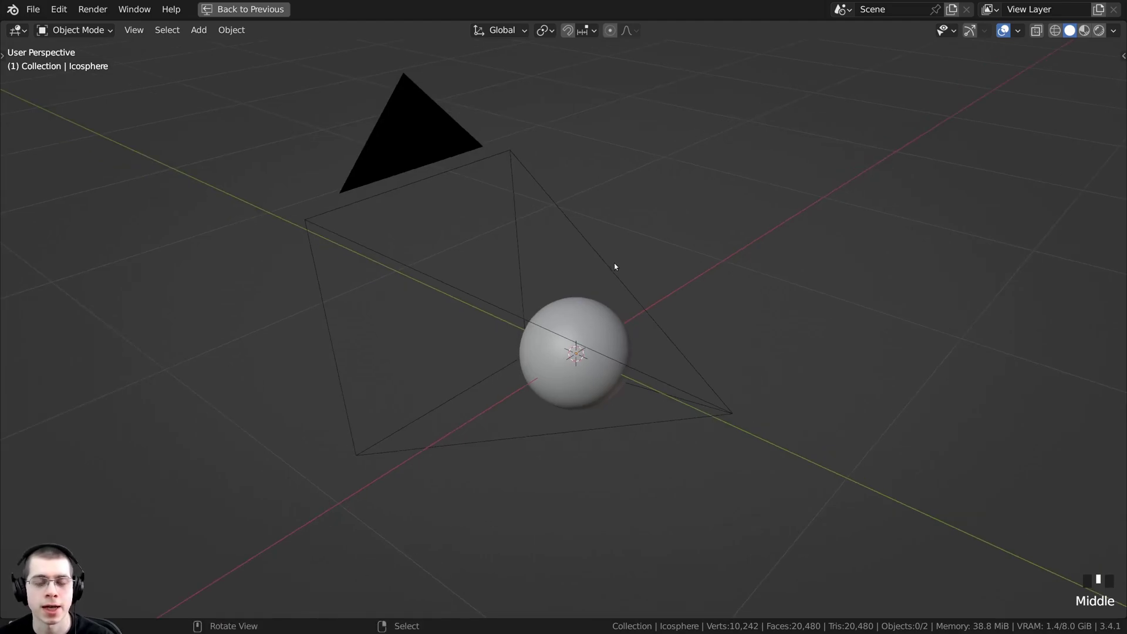
{"action": "middle_click_drag", "start_coordinate": [642, 280], "coordinate": [533, 234]}
{"action": "key", "text": "a"}
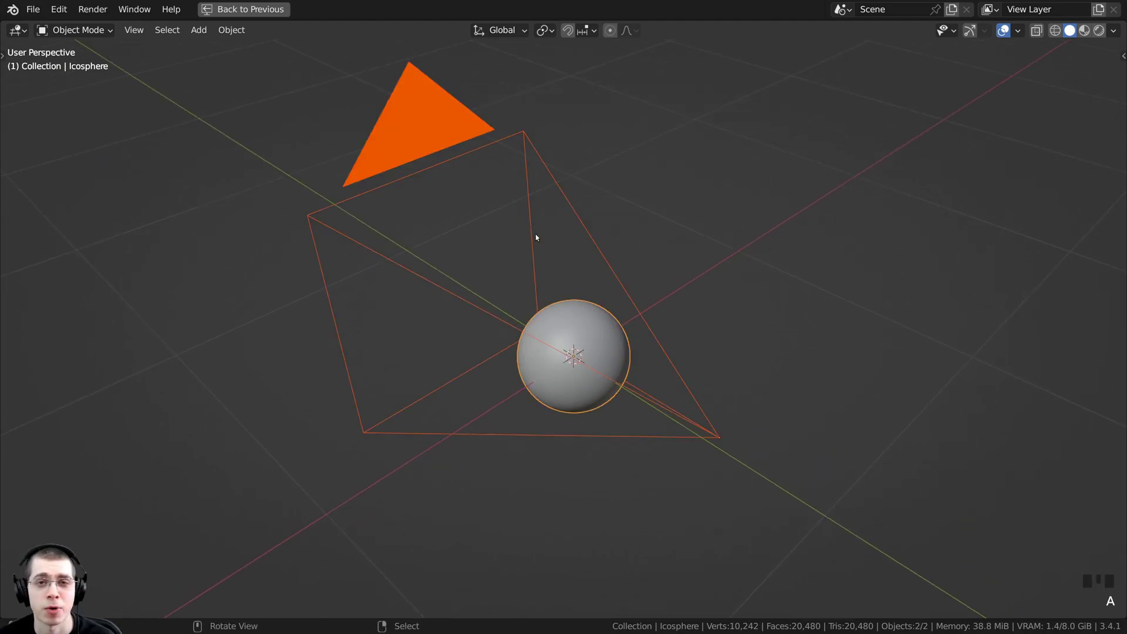
{"action": "key", "text": "a"}
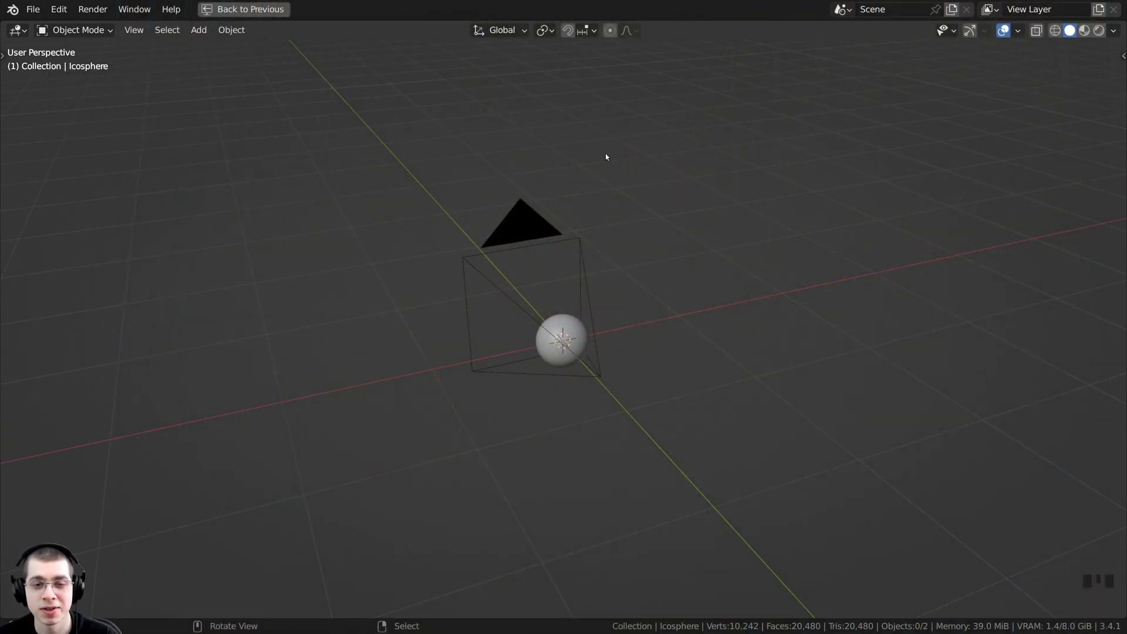
- Add an ico sphere mesh with 6 subdivisions at the scene origin
{"action": "key", "text": "shift+a"}
{"action": "mouse_move", "coordinate": [605, 153]}
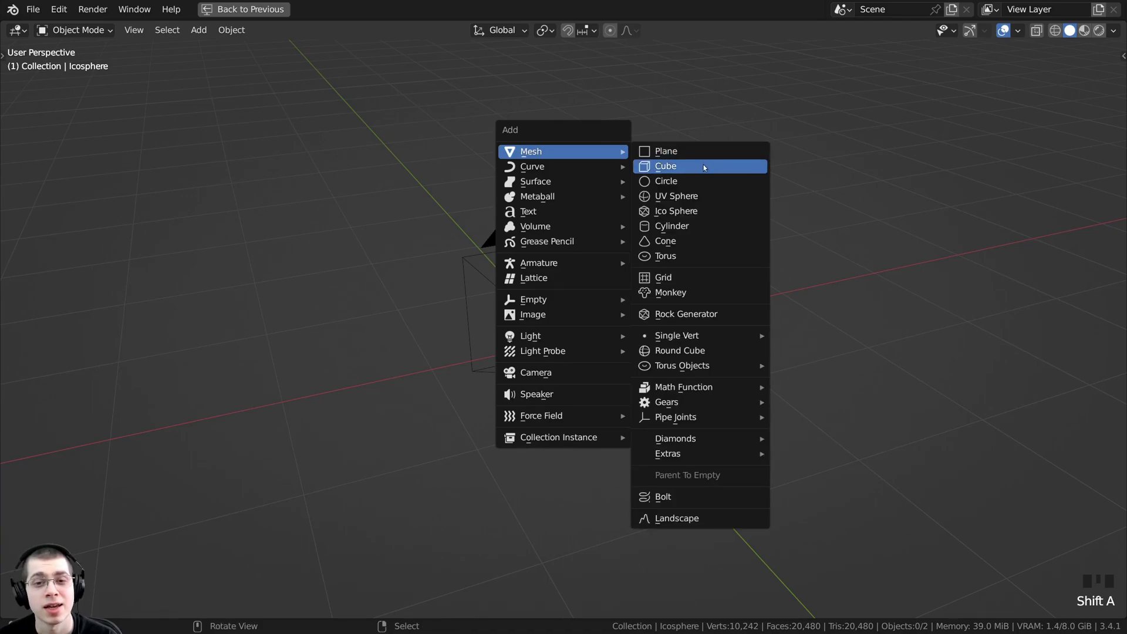
{"action": "left_click", "coordinate": [667, 212]}
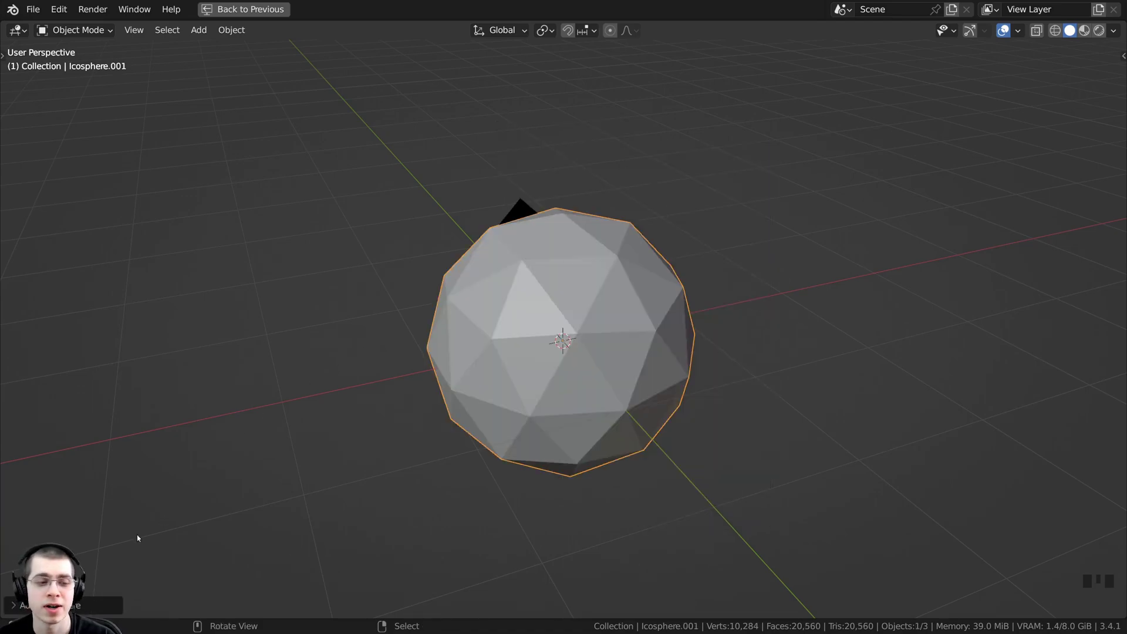
{"action": "left_click", "coordinate": [22, 607]}
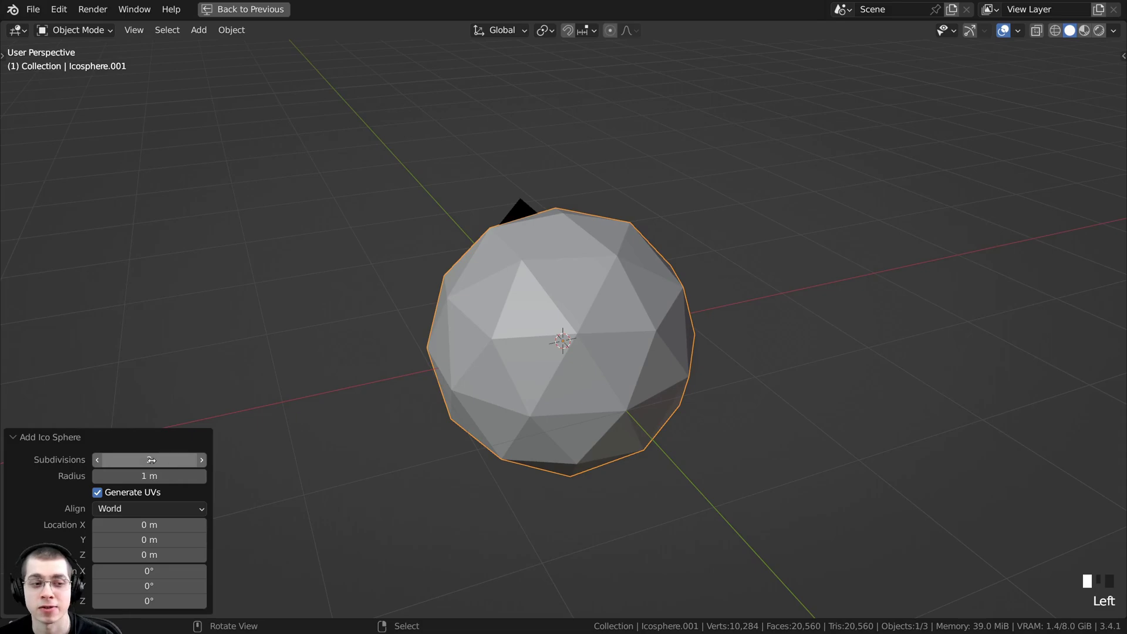
{"action": "left_click", "coordinate": [149, 459]}
{"action": "type", "text": "5"}
{"action": "key", "text": "Return"}
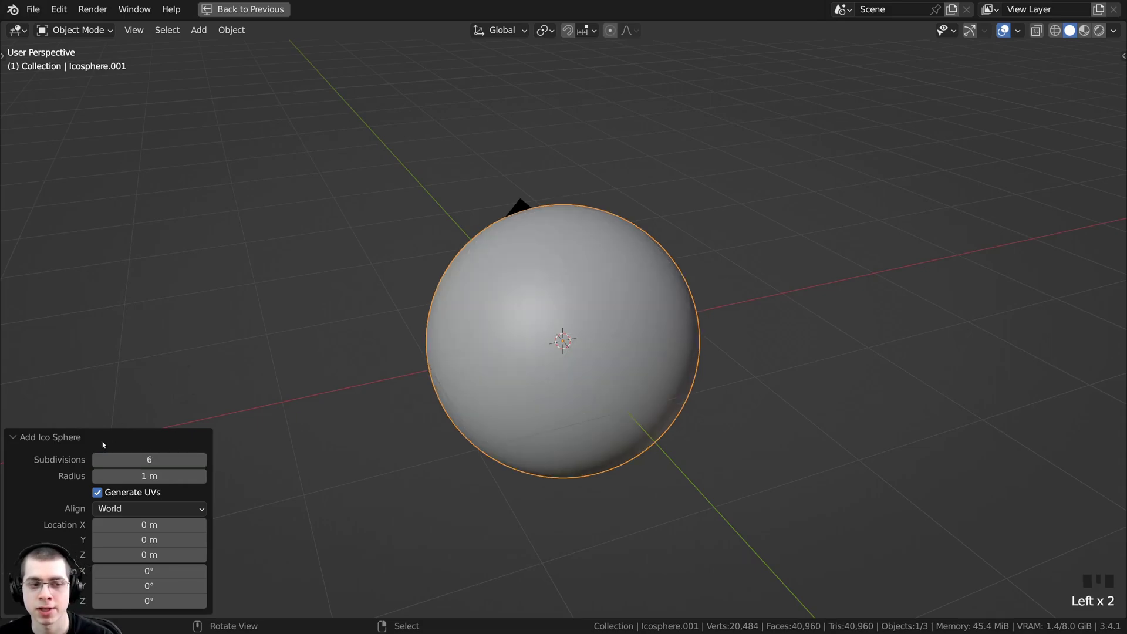
{"action": "left_click", "coordinate": [121, 438]}
- Shade the new ico sphere smooth and inspect its surface from several angles
{"action": "scroll", "coordinate": [625, 318], "scroll_direction": "up", "scroll_amount": 2}
{"action": "scroll", "coordinate": [625, 319], "scroll_direction": "up", "scroll_amount": 2}
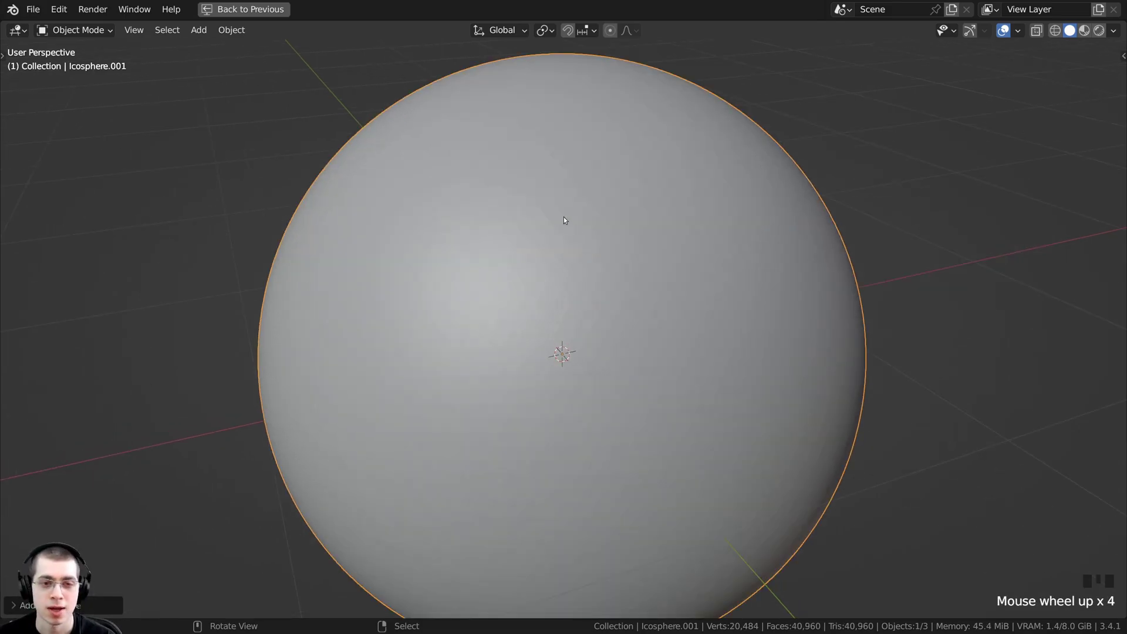
{"action": "key", "text": "w"}
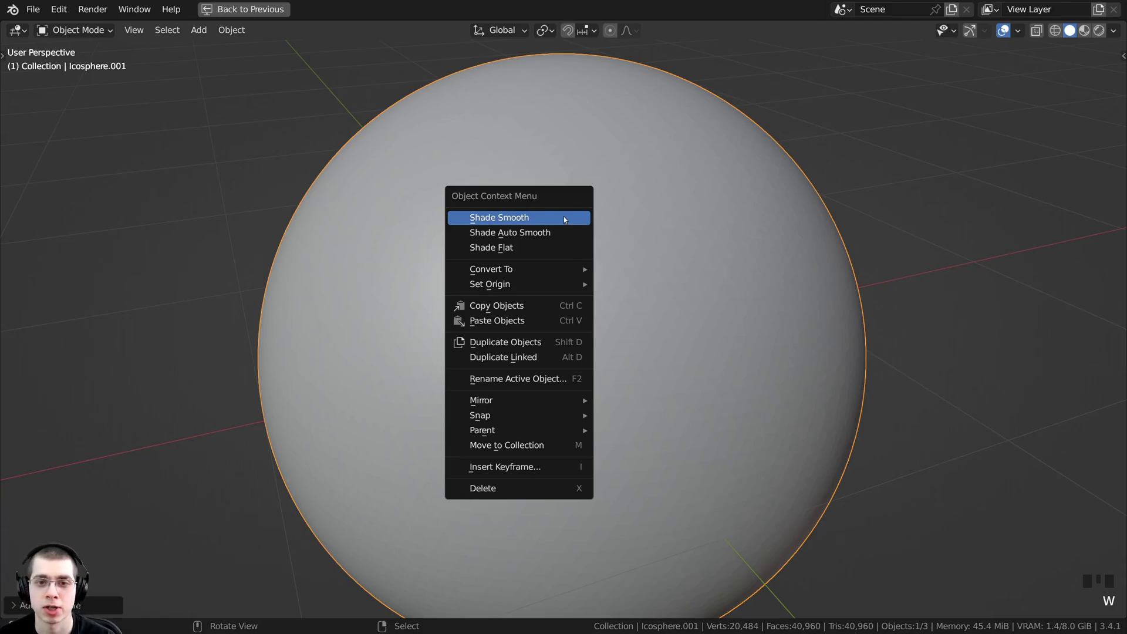
{"action": "left_click", "coordinate": [563, 219]}
{"action": "scroll", "coordinate": [575, 419], "scroll_direction": "down", "scroll_amount": 3}
{"action": "middle_click_drag", "start_coordinate": [576, 419], "coordinate": [763, 428]}
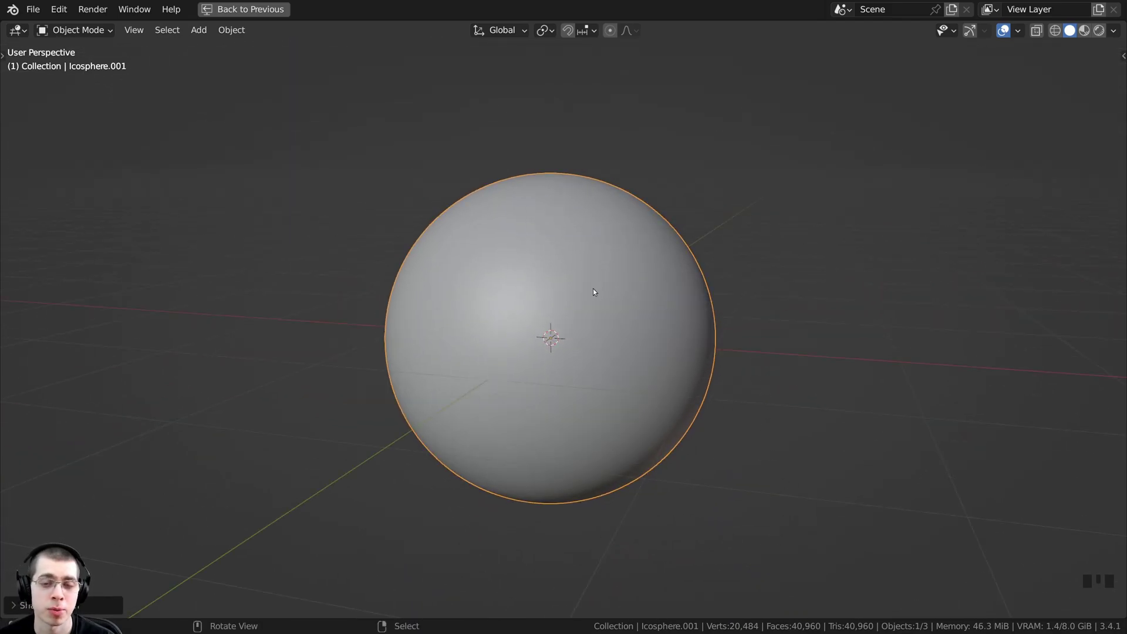
{"action": "middle_click_drag", "start_coordinate": [626, 314], "coordinate": [718, 195]}
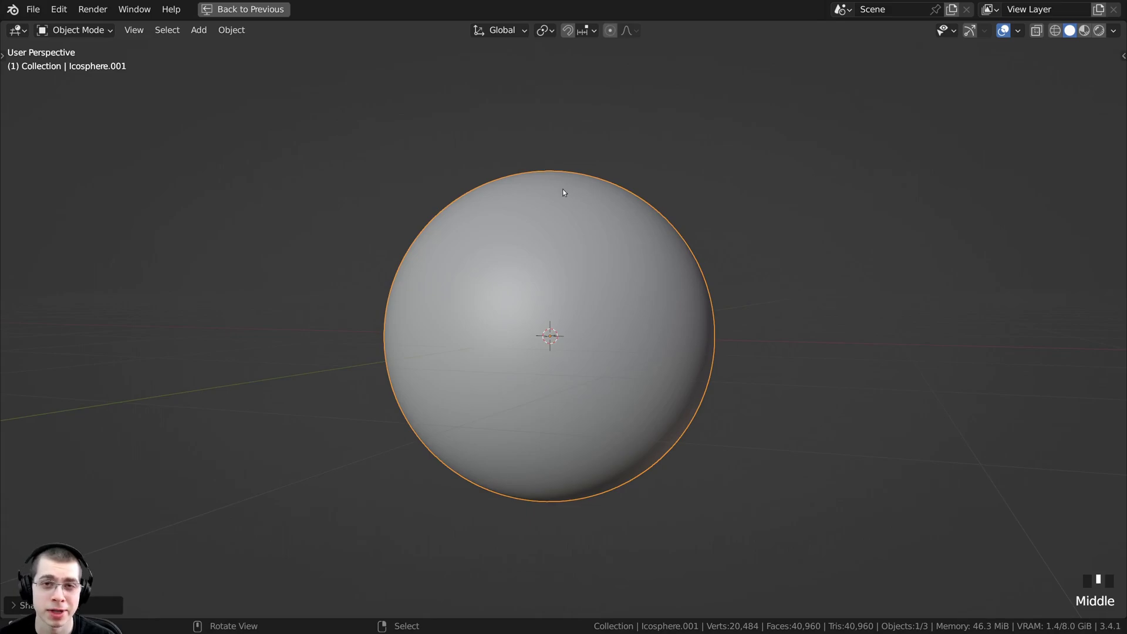
{"action": "middle_click_drag", "start_coordinate": [651, 387], "coordinate": [697, 384]}
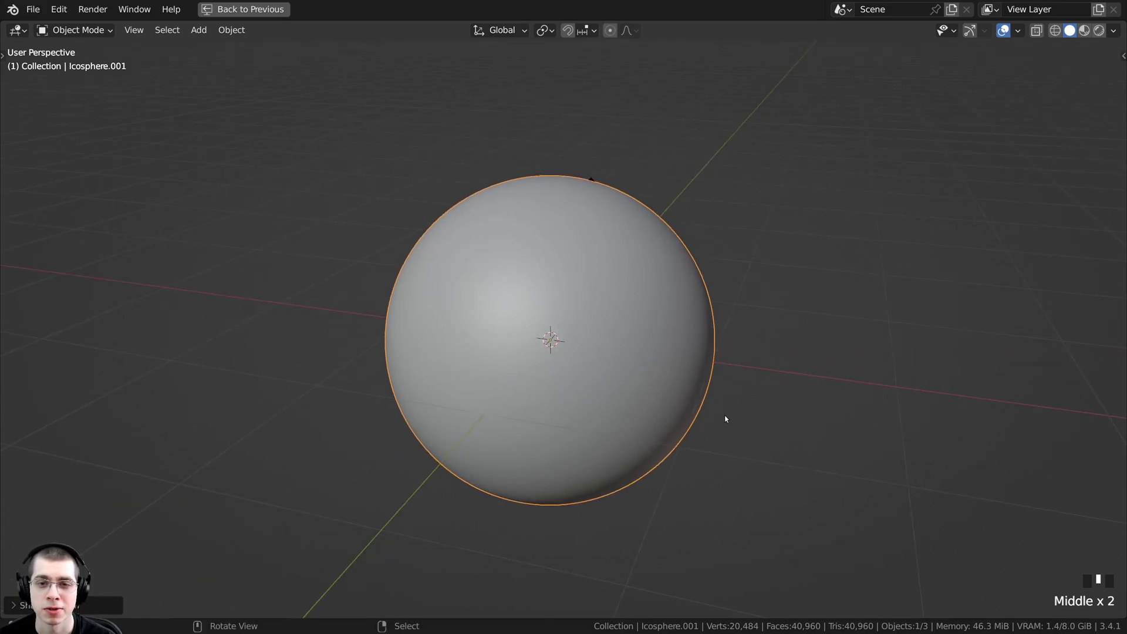
{"action": "scroll", "coordinate": [862, 349], "scroll_direction": "down", "scroll_amount": 3}
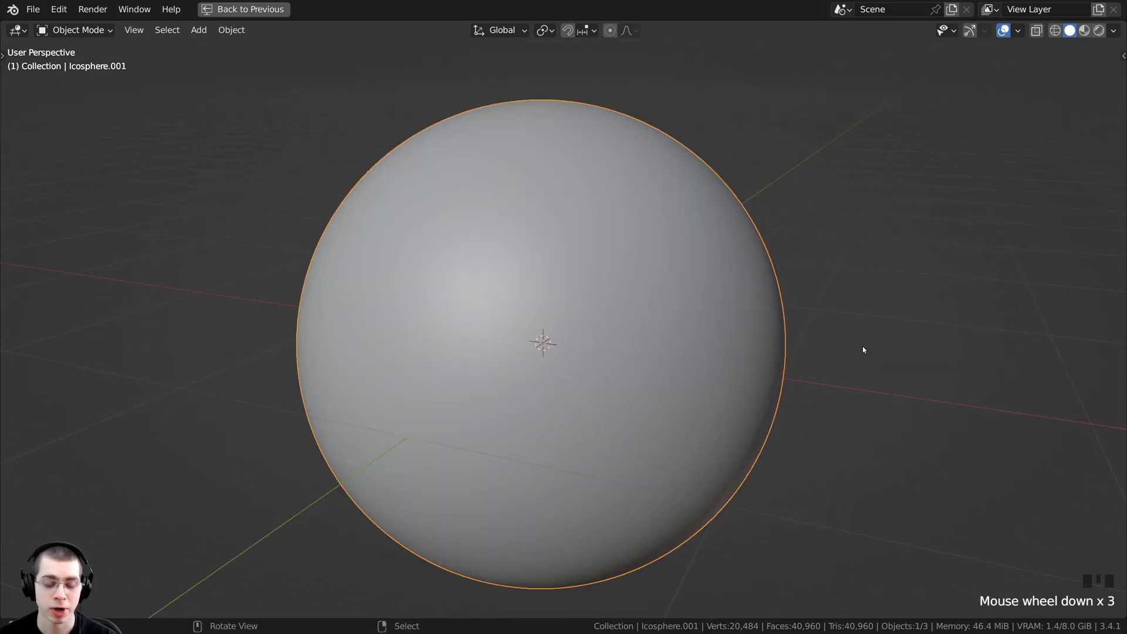
- Scale the smooth ico sphere uniformly by 0.2 and apply its scale
{"action": "key", "text": "s"}
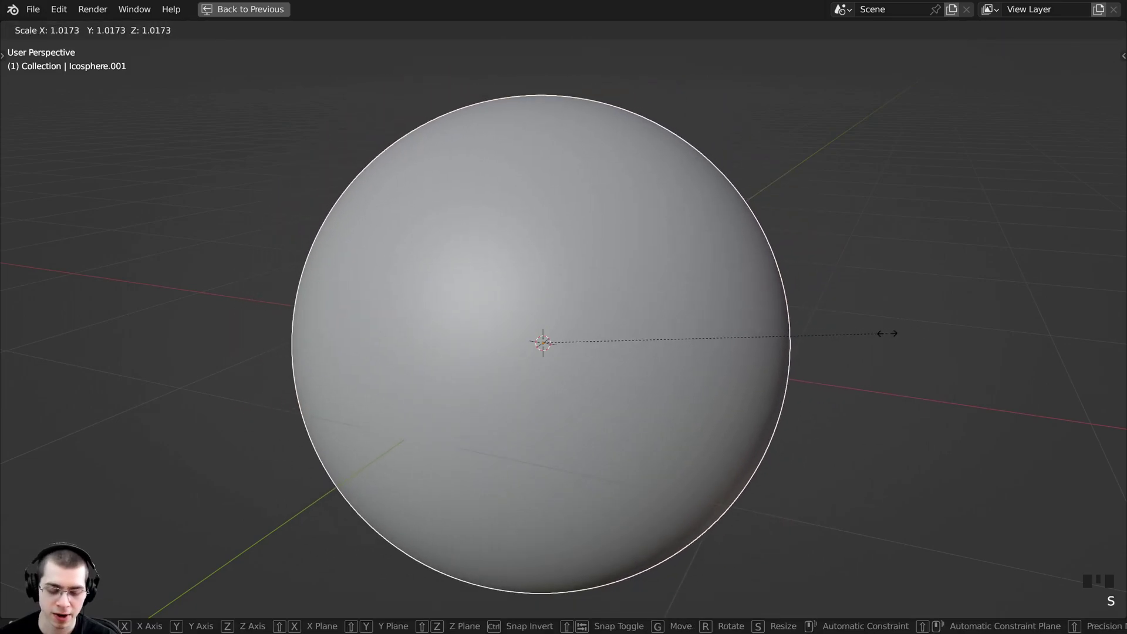
{"action": "type", "text": ".2"}
{"action": "key", "text": "Return"}
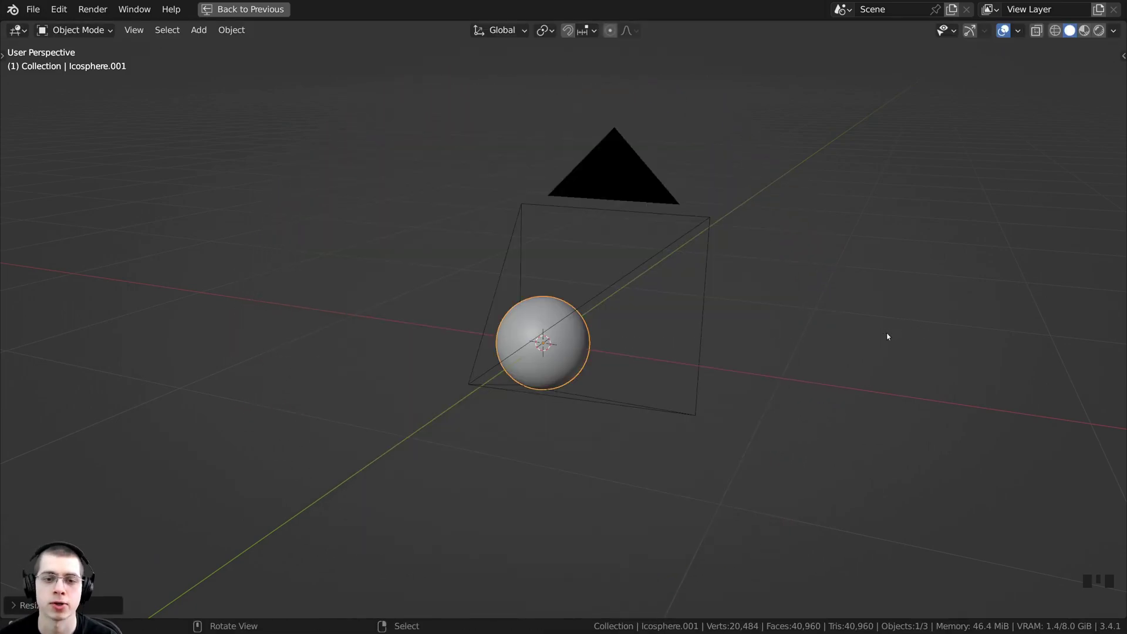
{"action": "scroll", "coordinate": [724, 269], "scroll_direction": "up", "scroll_amount": 3}
{"action": "middle_click_drag", "start_coordinate": [726, 269], "coordinate": [650, 262]}
{"action": "scroll", "coordinate": [607, 252], "scroll_direction": "up", "scroll_amount": 2}
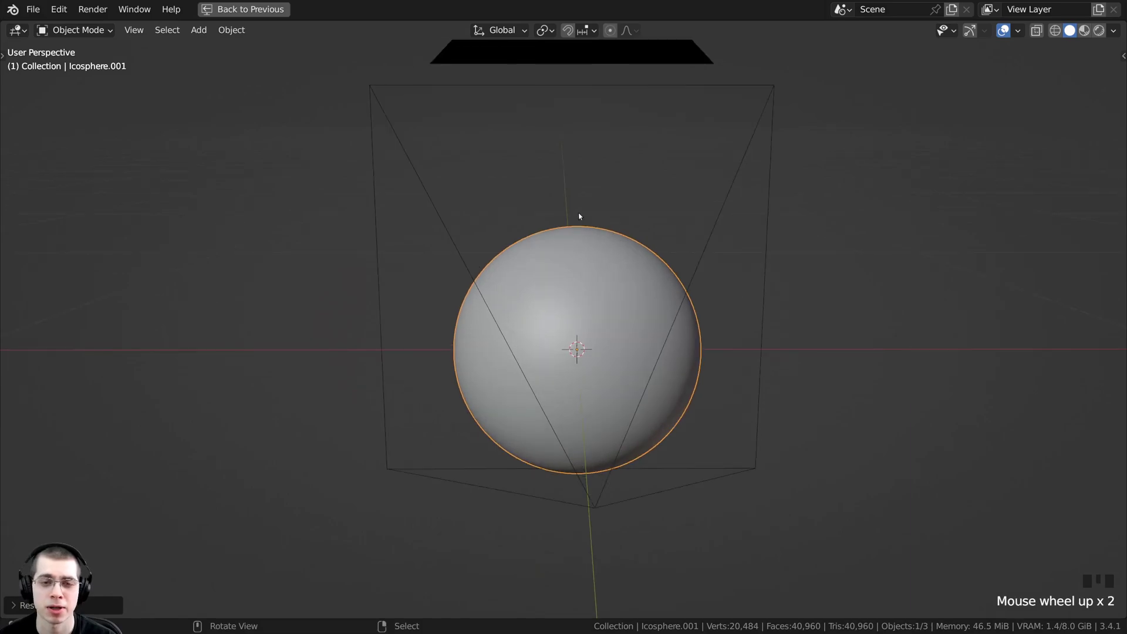
{"action": "key", "text": "ctrl+a"}
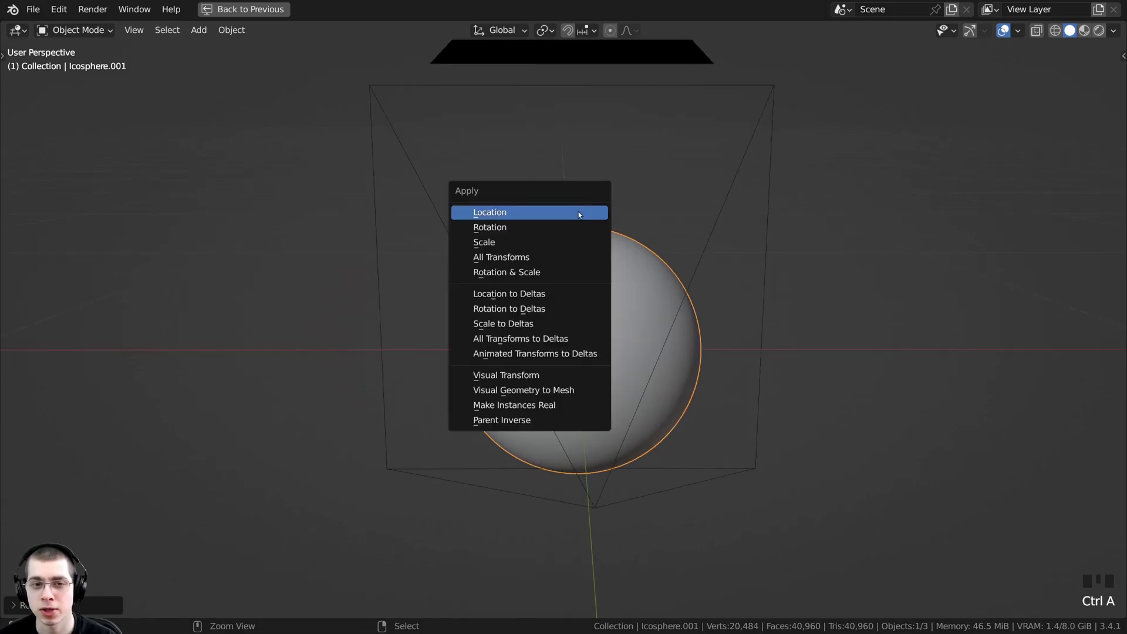
{"action": "left_click", "coordinate": [499, 242]}
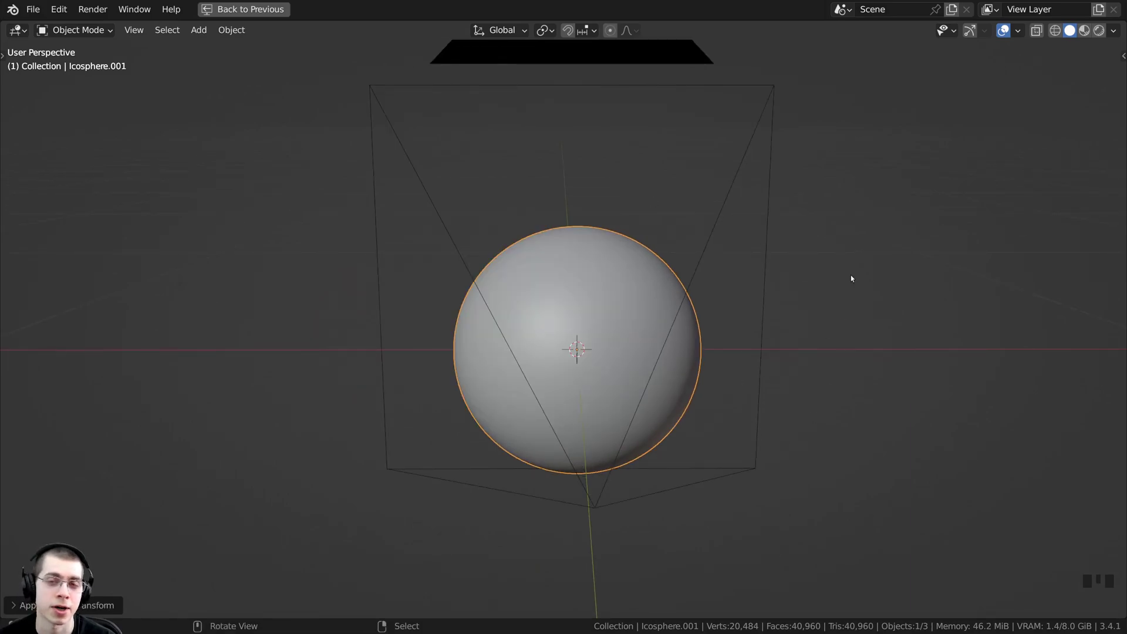
- Restore the full Shading layout from the maximized viewport and view the sphere through the camera
{"action": "middle_click_drag", "start_coordinate": [706, 362], "coordinate": [737, 369]}
{"action": "mouse_move", "coordinate": [737, 369]}
{"action": "middle_mouse_down", "text": "shift"}
{"action": "mouse_move", "coordinate": [732, 377]}
{"action": "mouse_move", "coordinate": [754, 375]}
{"action": "middle_mouse_up", "text": "shift"}
{"action": "key", "text": "ctrl+space"}
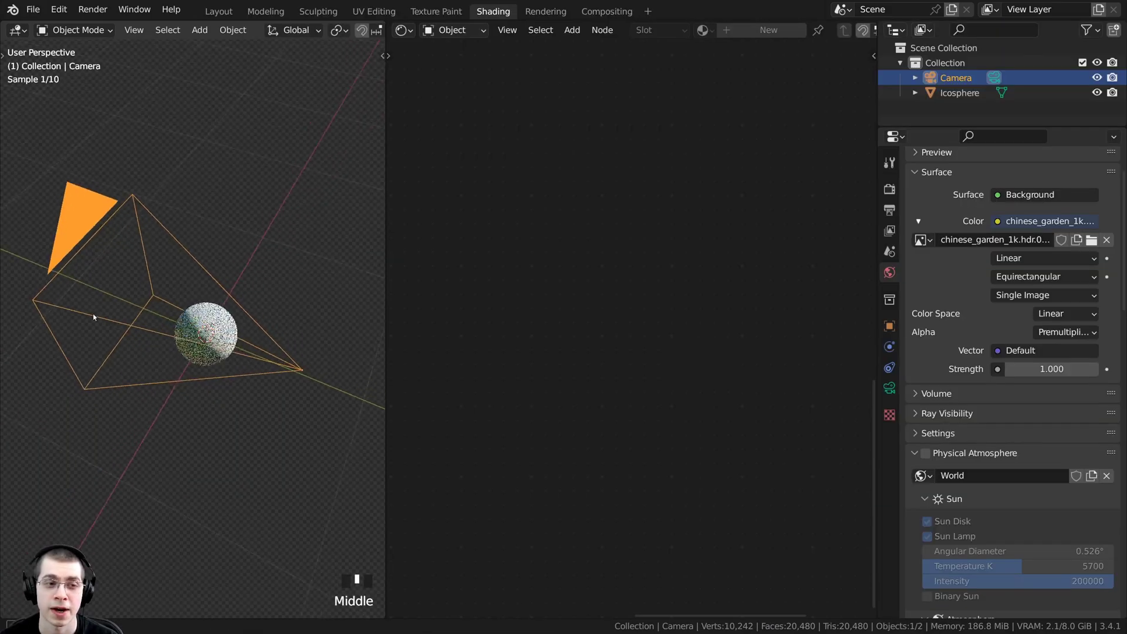
{"action": "key", "text": "g"}
{"action": "key", "text": "Escape"}
{"action": "key", "text": "KP_0"}
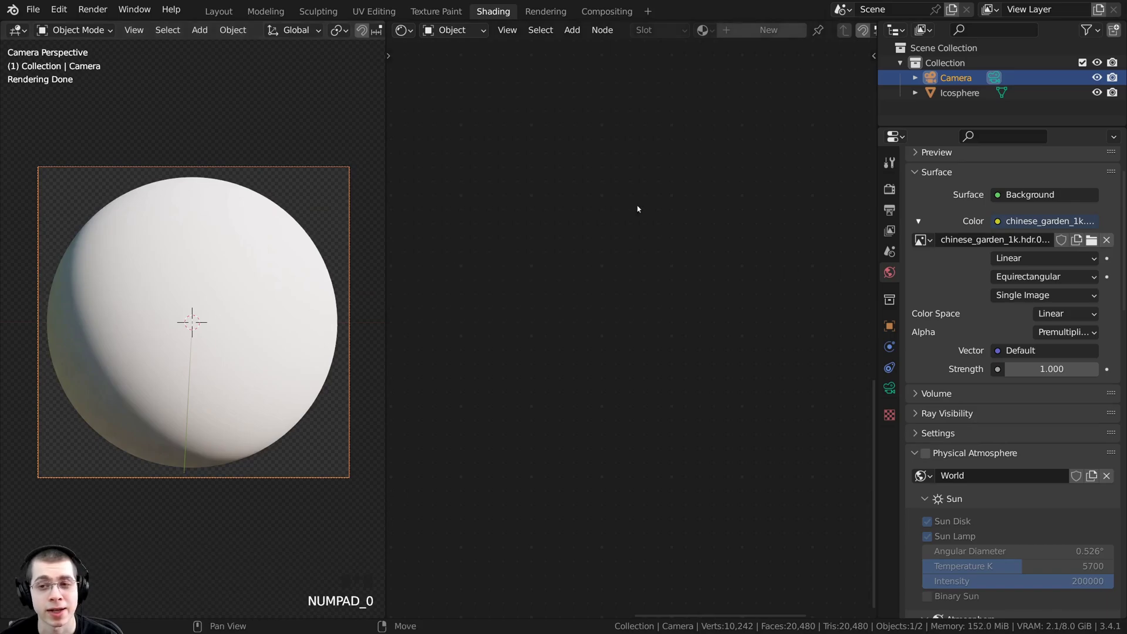
- Widen the properties editor and check the name of the world's environment image
{"action": "scroll", "coordinate": [996, 317], "scroll_direction": "up", "scroll_amount": 2}
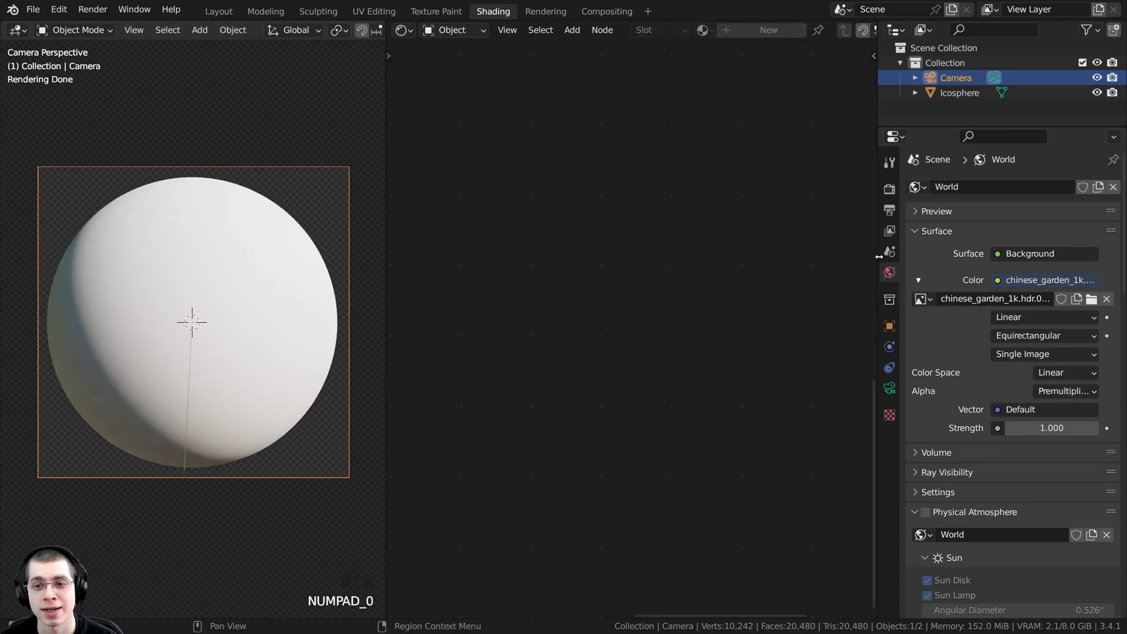
{"action": "left_click_drag", "start_coordinate": [878, 256], "coordinate": [831, 257]}
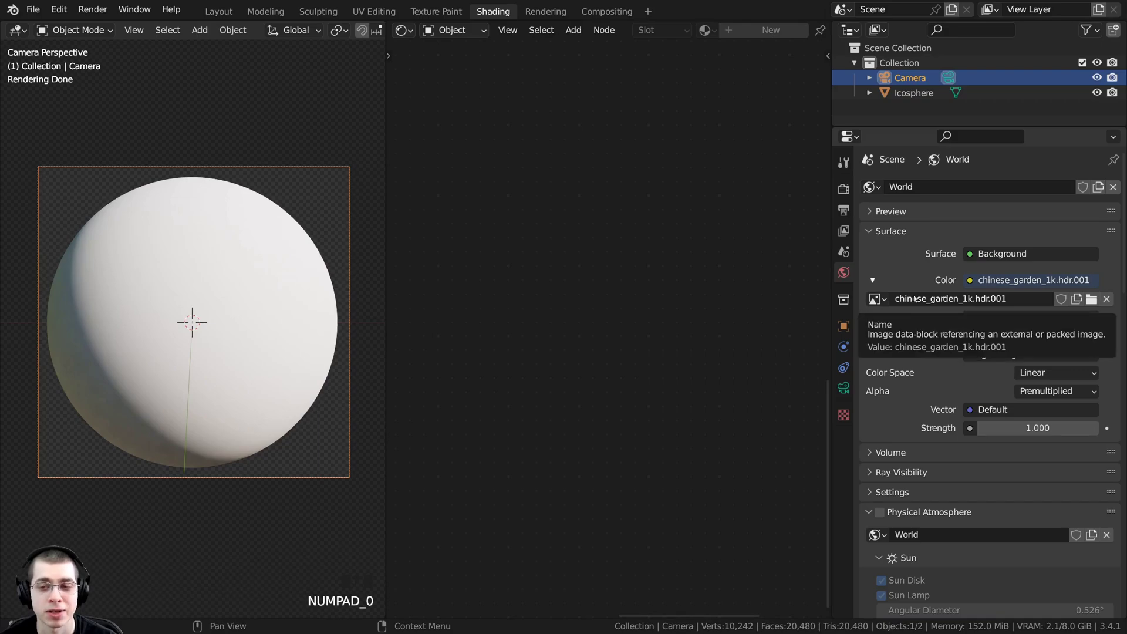
{"action": "left_click", "coordinate": [915, 300]}
{"action": "left_click", "coordinate": [960, 299]}
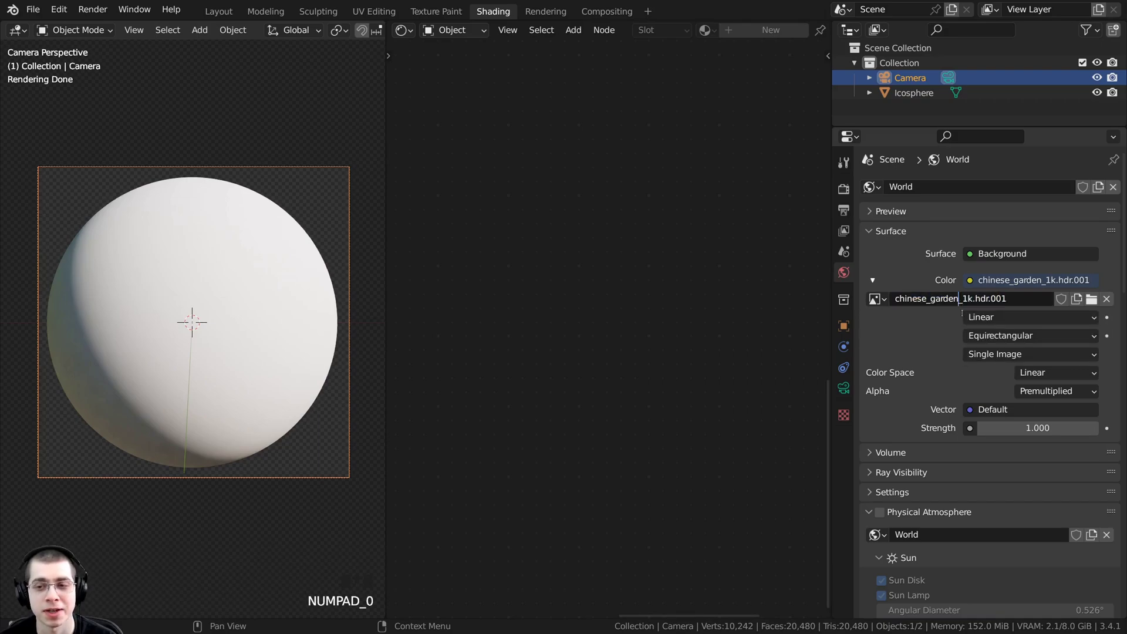
{"action": "left_click_drag", "start_coordinate": [960, 299], "coordinate": [892, 300]}
{"action": "left_click", "coordinate": [1010, 301]}
{"action": "left_click", "coordinate": [996, 287]}
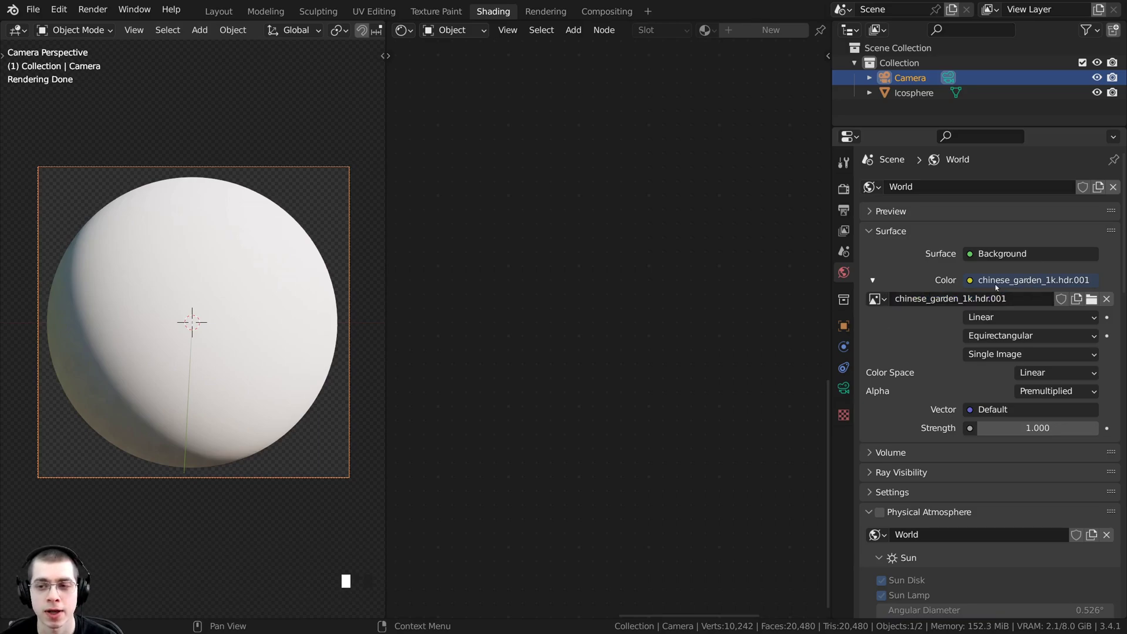
- Assign an Environment Texture to the world background's colour
{"action": "left_click", "coordinate": [934, 188]}
{"action": "left_click", "coordinate": [933, 277]}
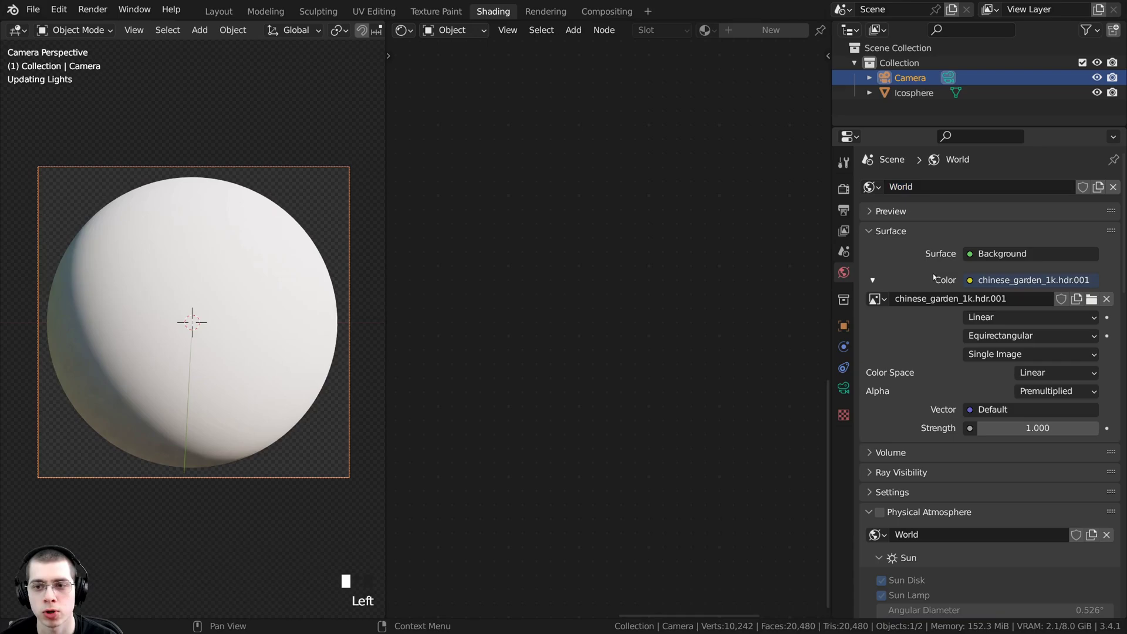
{"action": "left_click", "coordinate": [970, 281]}
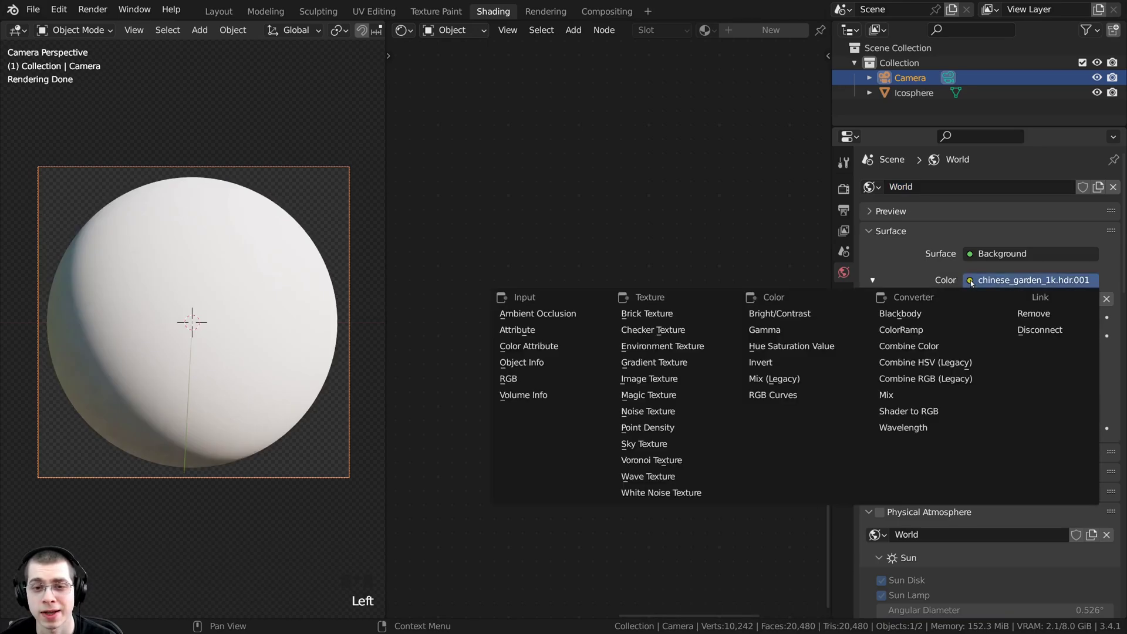
{"action": "left_click", "coordinate": [676, 347]}
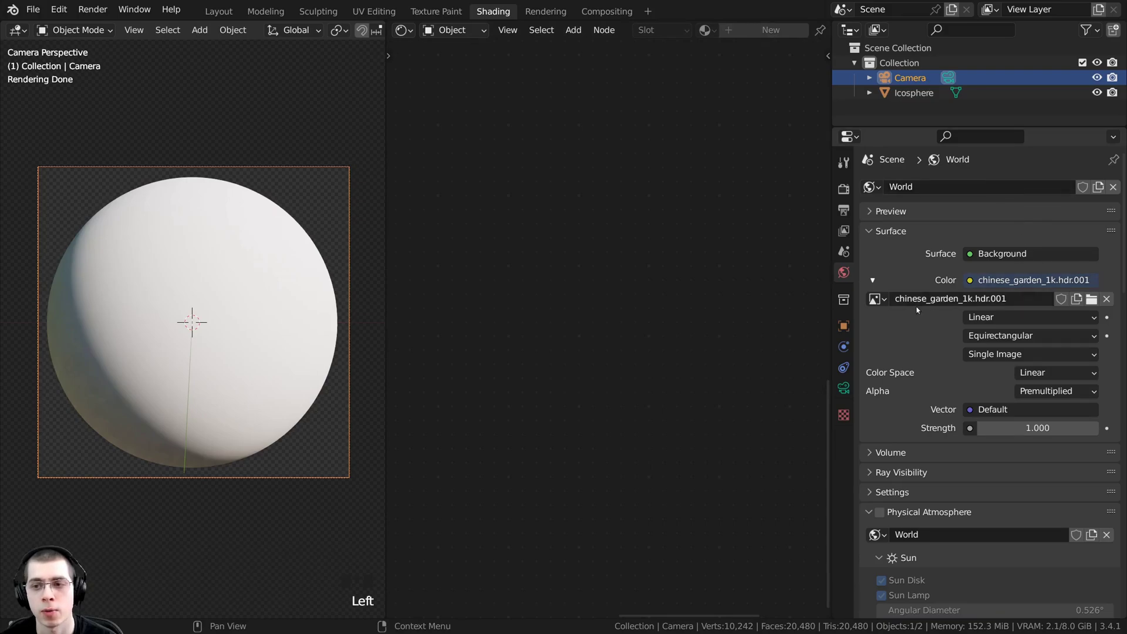
{"action": "mouse_move", "coordinate": [118, 371]}
{"action": "middle_mouse_down"}
{"action": "mouse_move", "coordinate": [125, 272]}
{"action": "mouse_move", "coordinate": [122, 373]}
{"action": "middle_mouse_up"}
{"action": "middle_click_drag", "start_coordinate": [360, 431], "coordinate": [199, 367]}
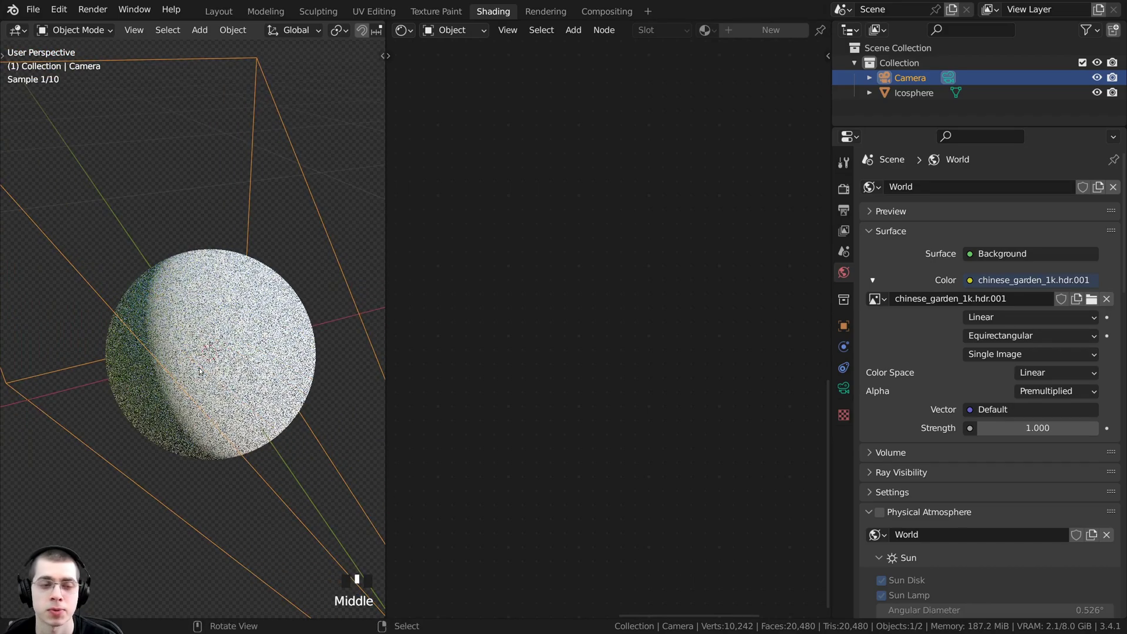
{"action": "key", "text": "KP_0"}
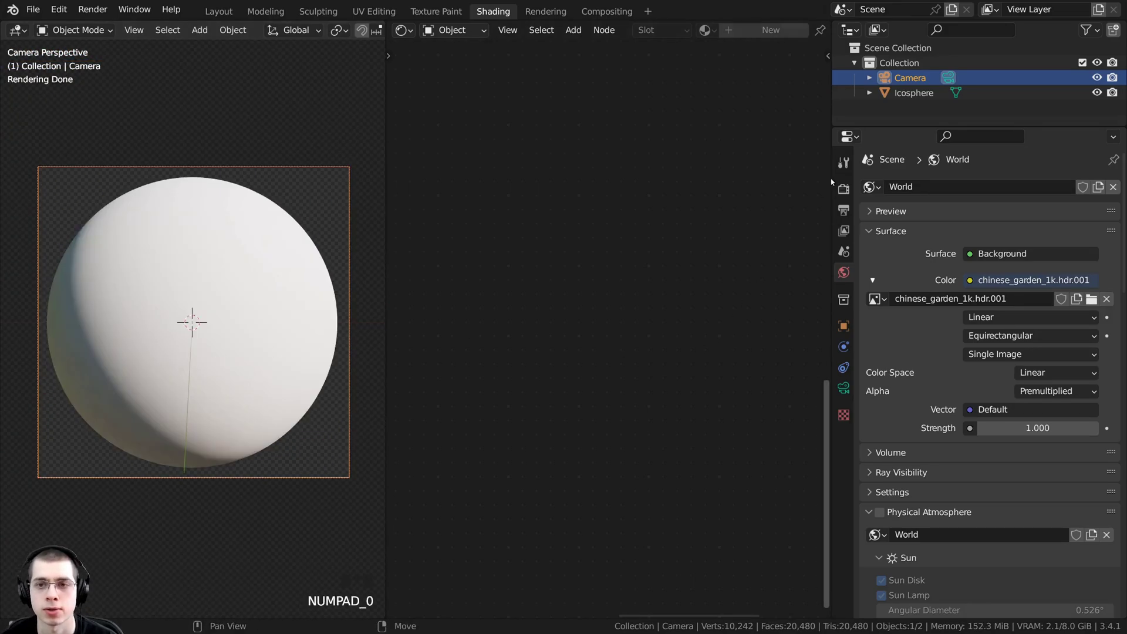
- Check the Transparent option in the render's Film settings by switching it off and on again
{"action": "left_click", "coordinate": [843, 190]}
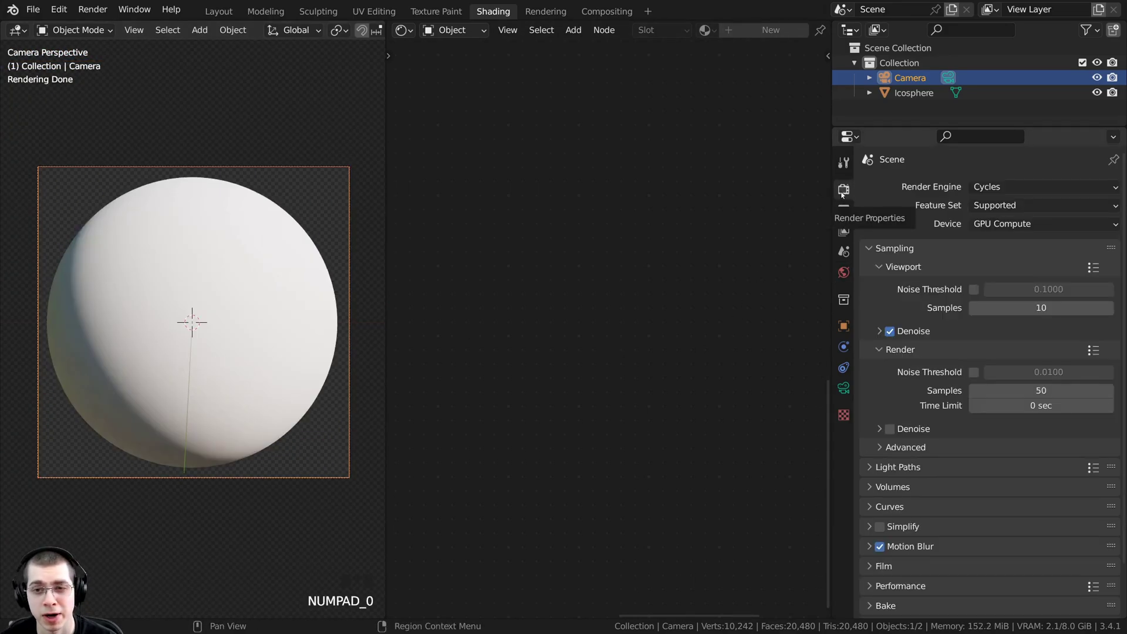
{"action": "scroll", "coordinate": [900, 263], "scroll_direction": "down", "scroll_amount": 2}
{"action": "left_click", "coordinate": [868, 513]}
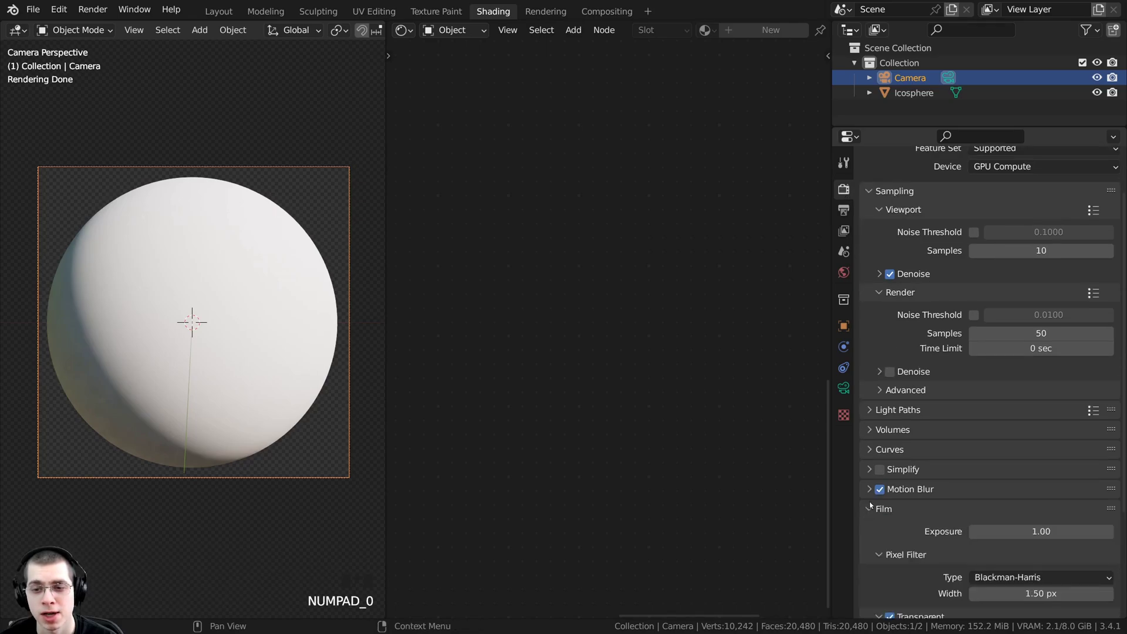
{"action": "scroll", "coordinate": [871, 410], "scroll_direction": "down", "scroll_amount": 5}
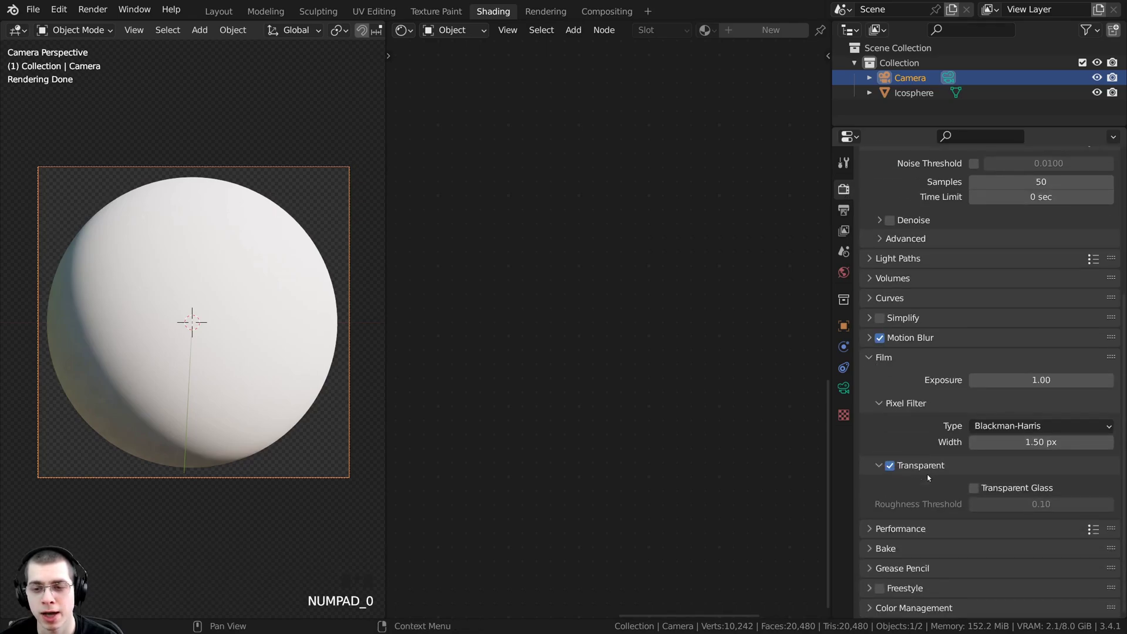
{"action": "left_click", "coordinate": [890, 465]}
{"action": "left_click", "coordinate": [890, 465]}
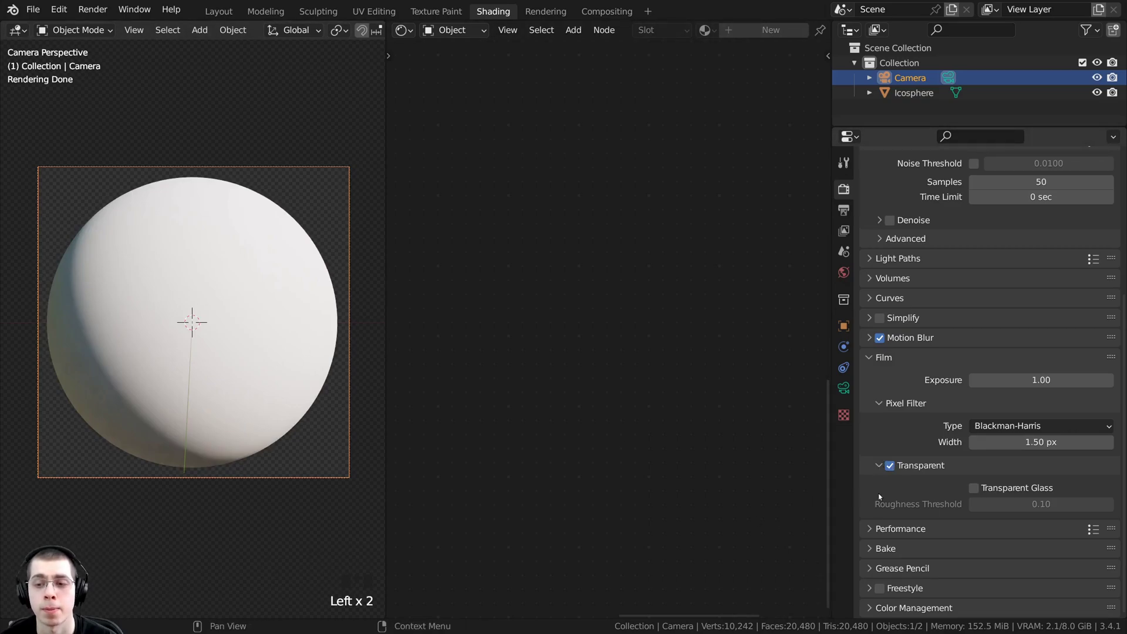
- Review the Look contrast options in the render's Color Management settings
{"action": "left_click", "coordinate": [868, 607]}
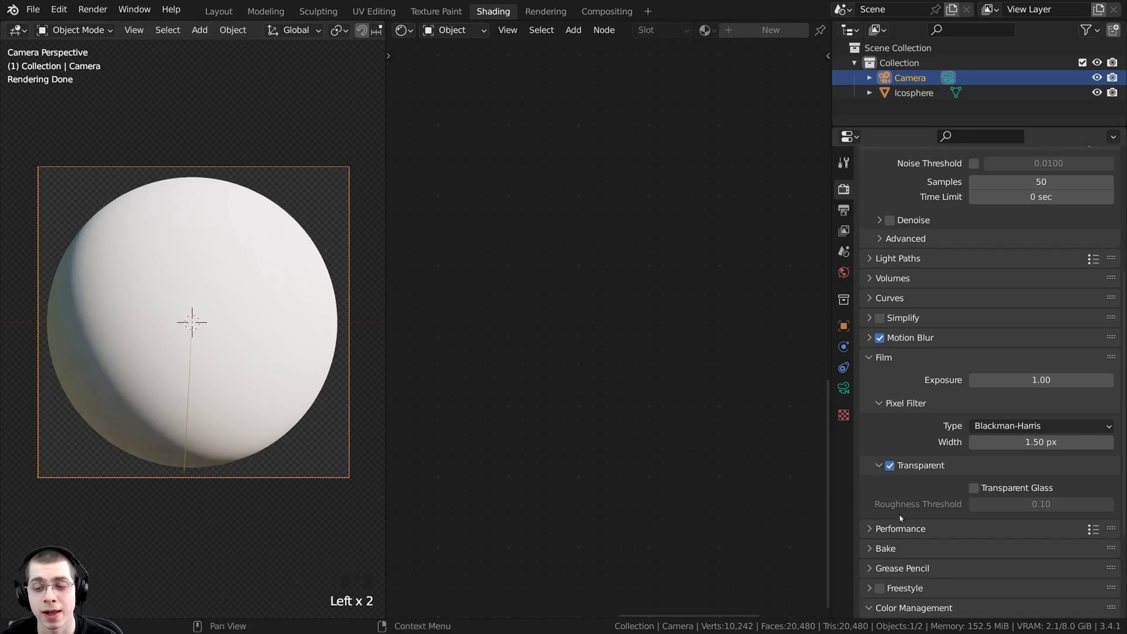
{"action": "scroll", "coordinate": [892, 528], "scroll_direction": "down", "scroll_amount": 5}
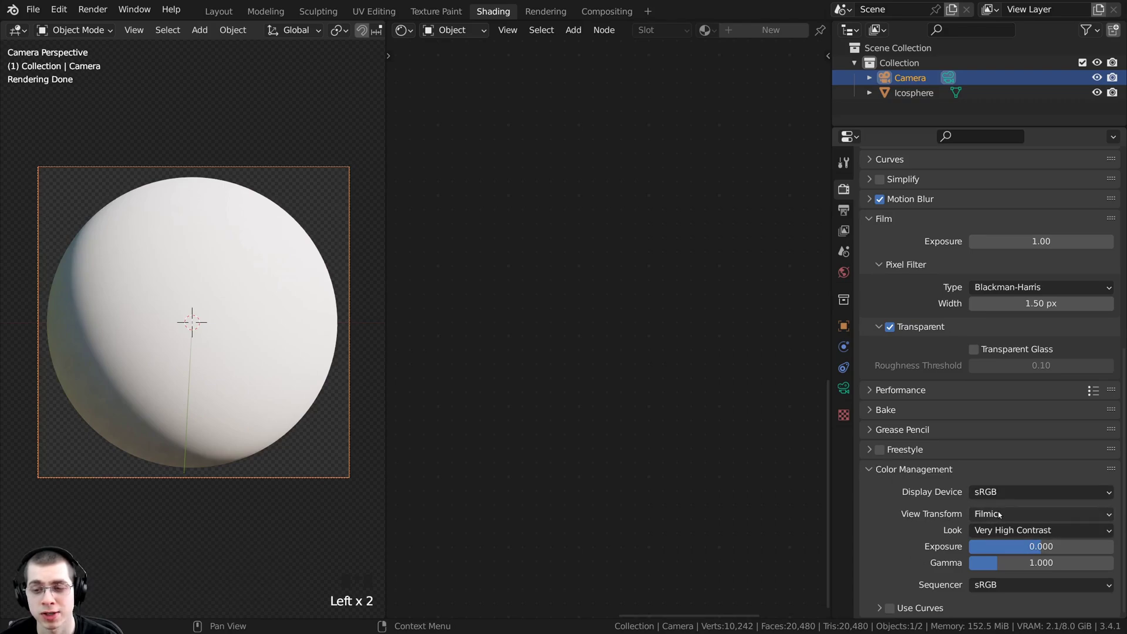
{"action": "left_click", "coordinate": [991, 530]}
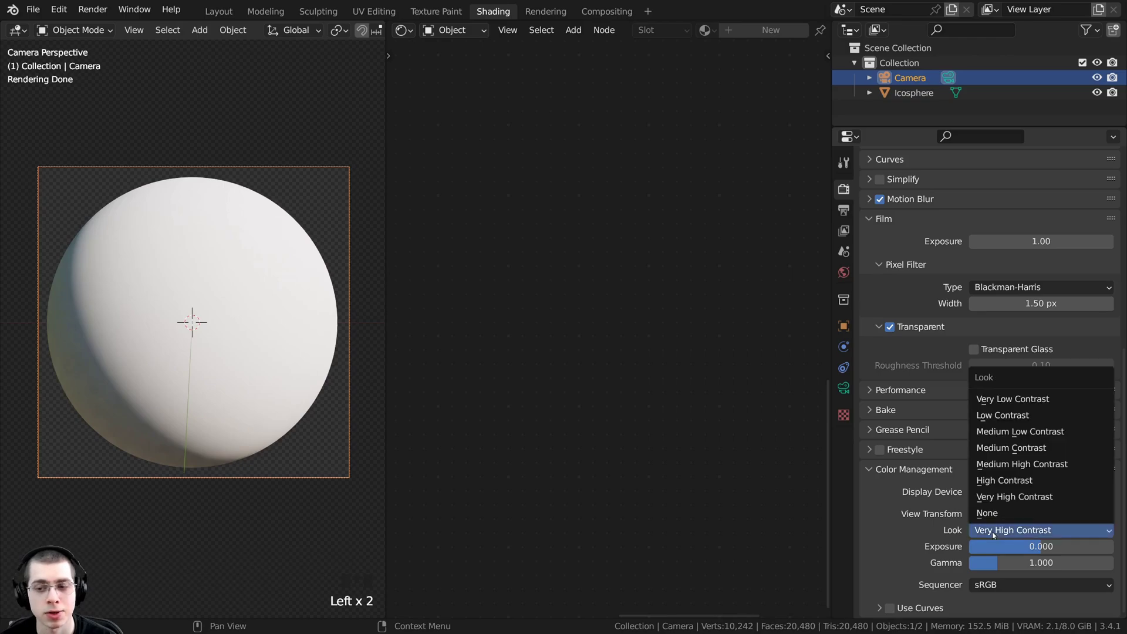
{"action": "scroll", "coordinate": [966, 371], "scroll_direction": "up", "scroll_amount": 6}
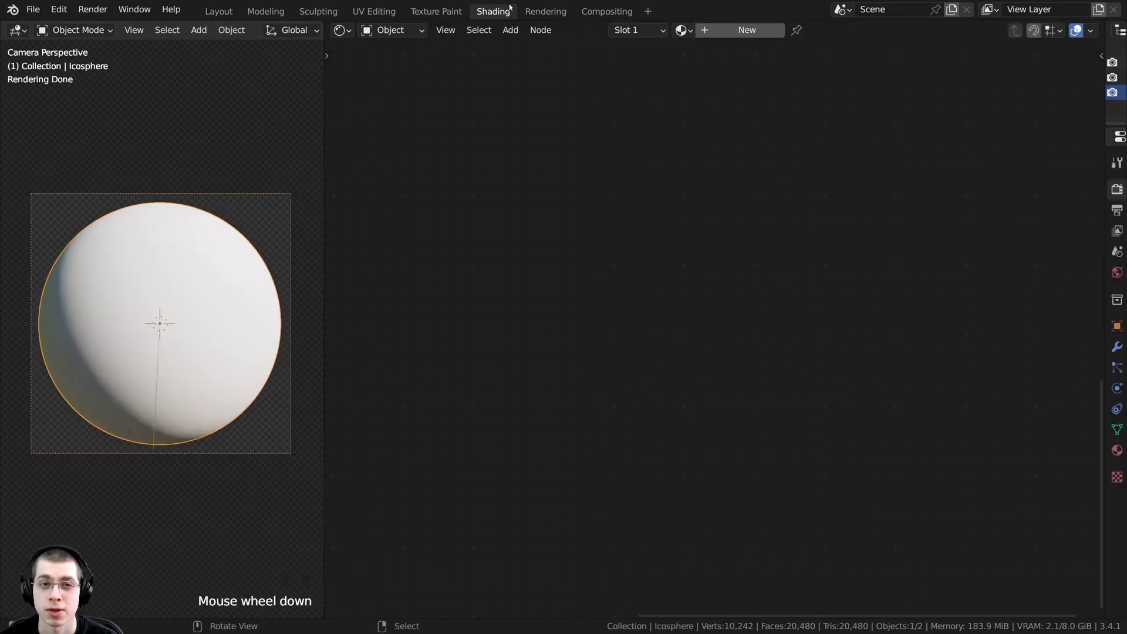
- Check that the Shading workspace is active with rendered viewport shading and a Shader Editor beside it
{"action": "left_click", "coordinate": [489, 16]}
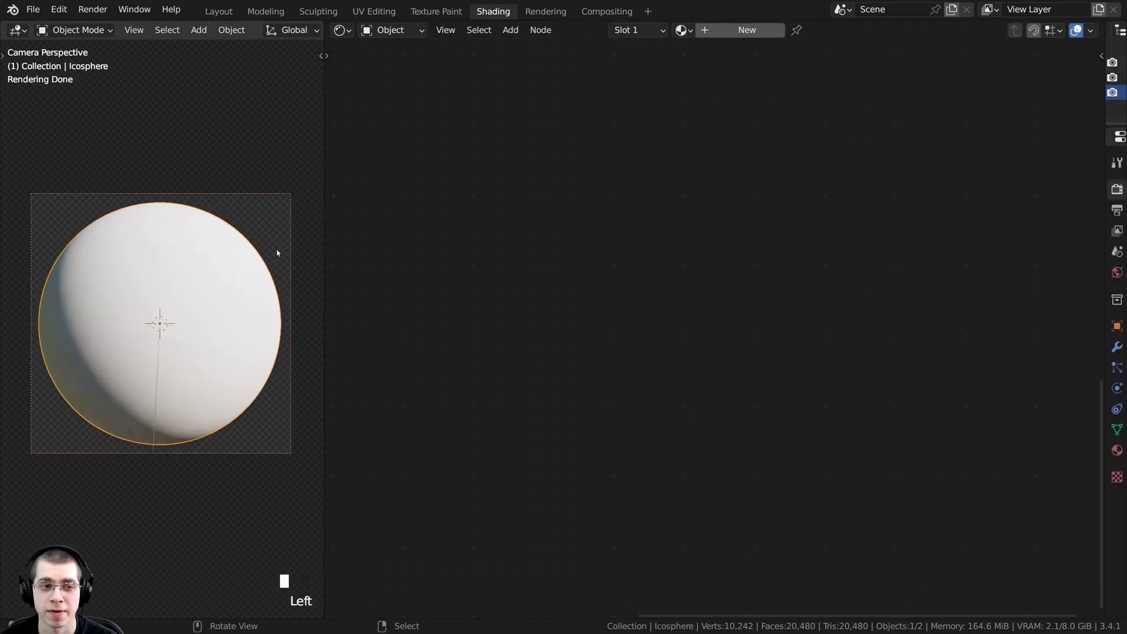
{"action": "key", "text": "z"}
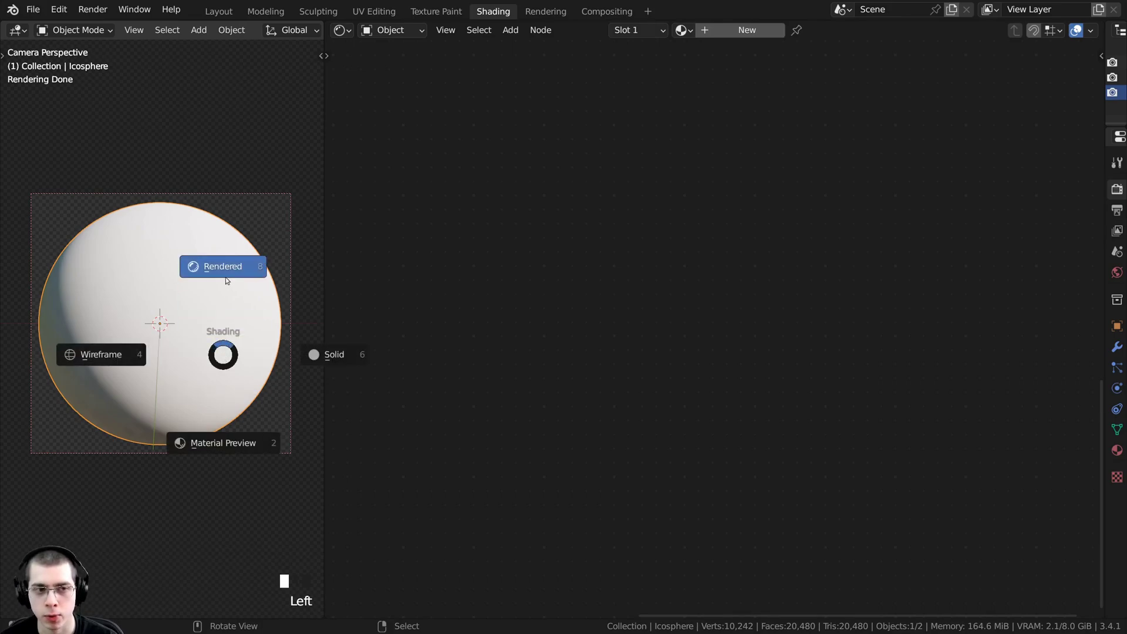
{"action": "left_click", "coordinate": [340, 30]}
{"action": "left_click", "coordinate": [341, 31]}
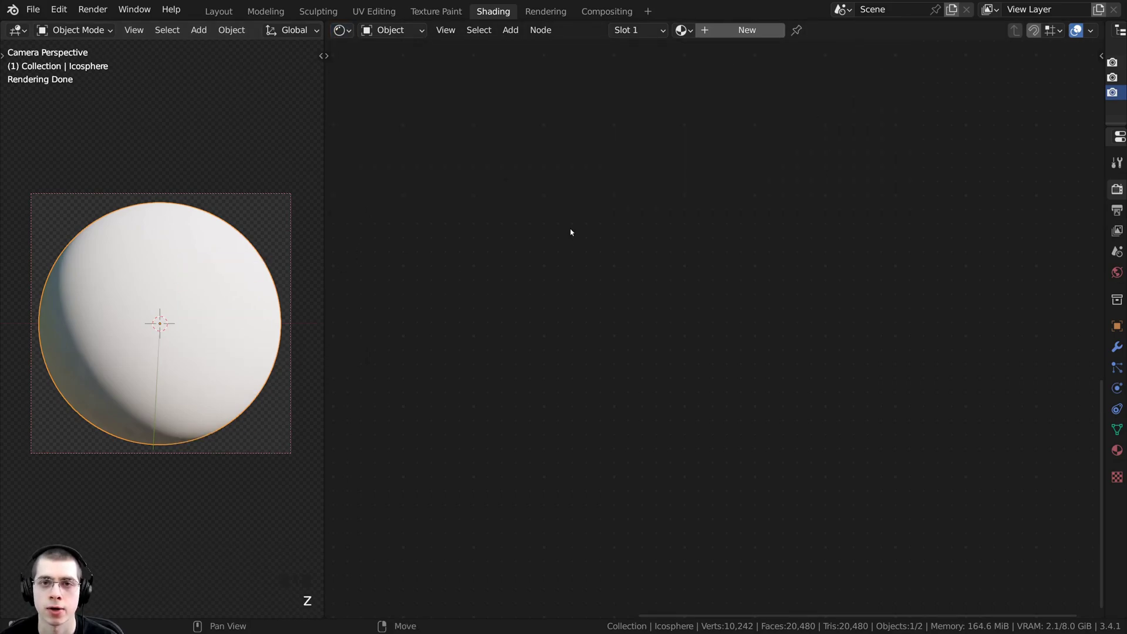
- Create a new material on the ico sphere and name it Desert Camo
{"action": "double_click", "coordinate": [747, 30]}
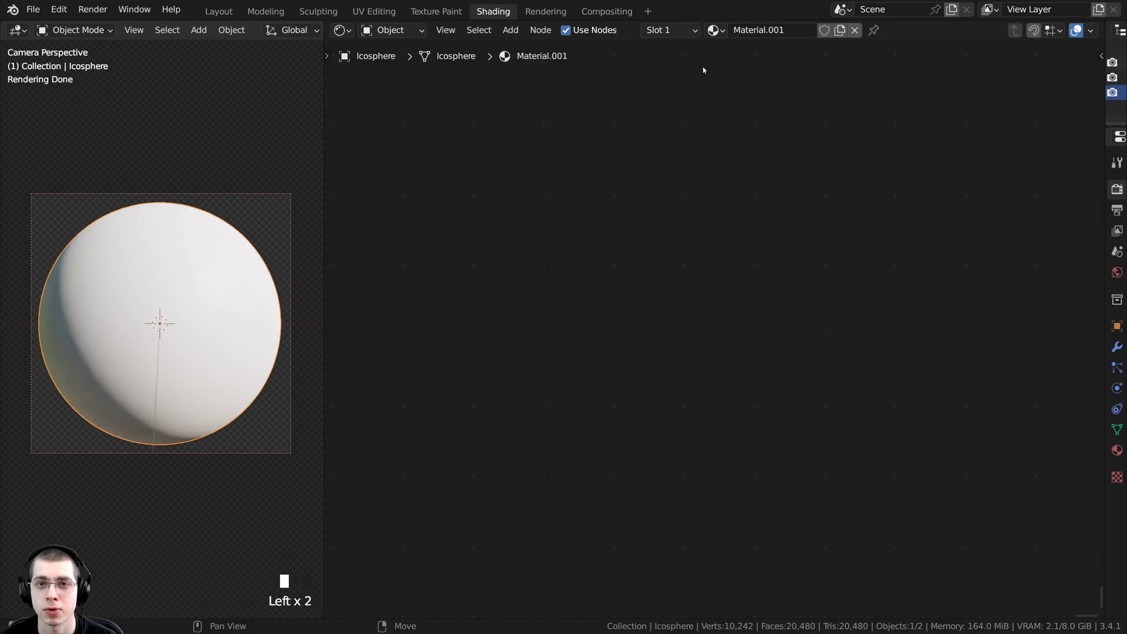
{"action": "left_click", "coordinate": [750, 32]}
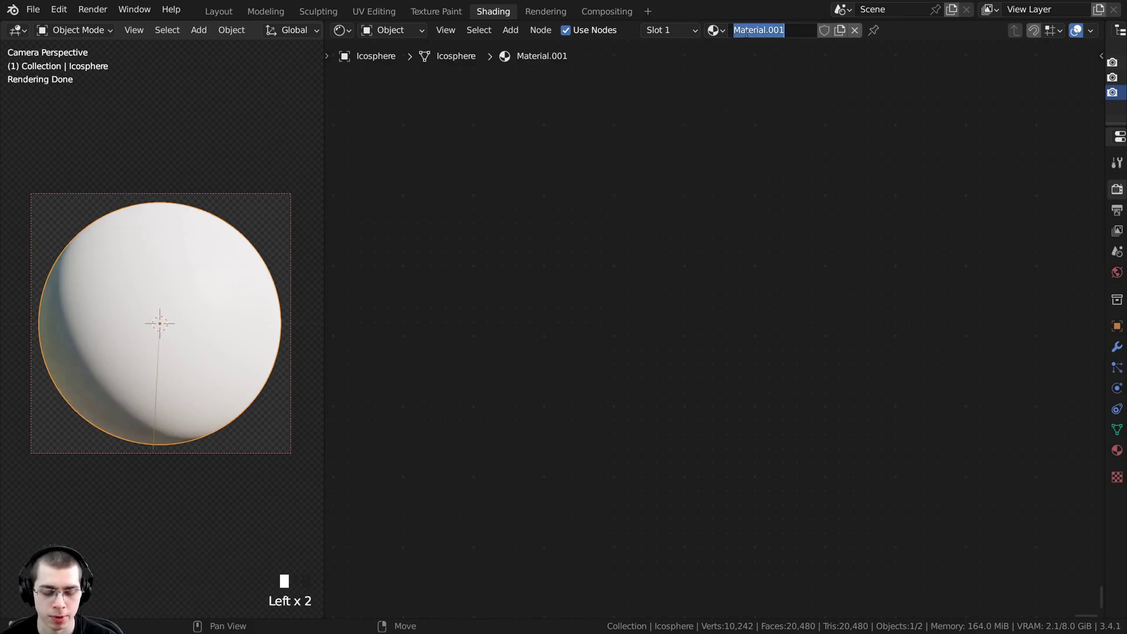
{"action": "type", "text": "Desert Camo"}
{"action": "key", "text": "Return"}
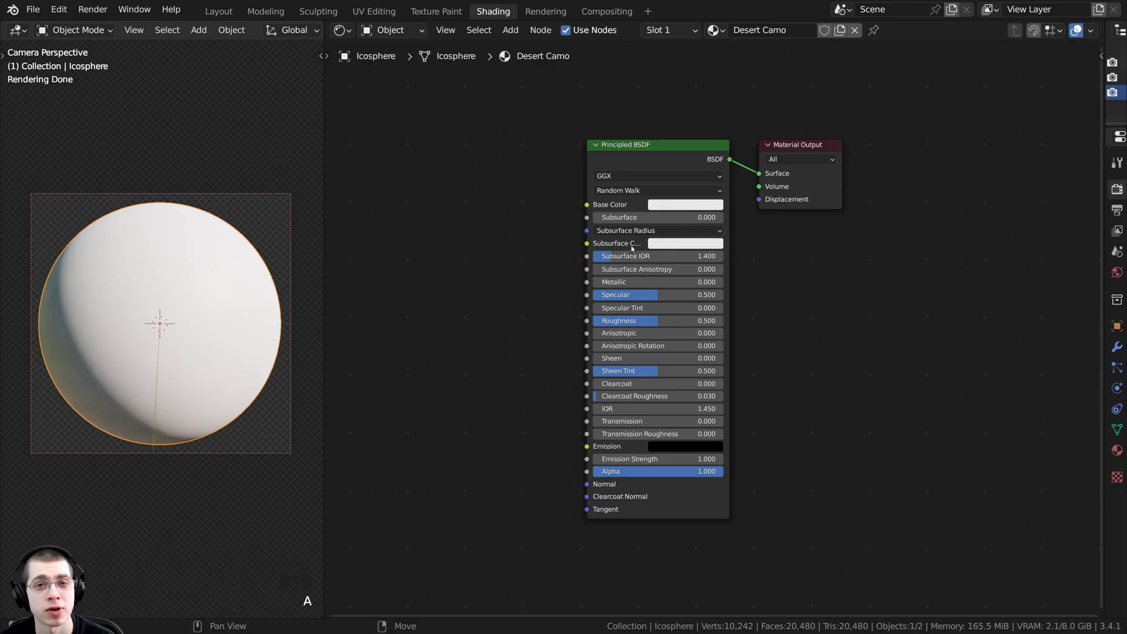
- Open the preferences to check that the Node Wrangler add-on is enabled
{"action": "left_click", "coordinate": [59, 9]}
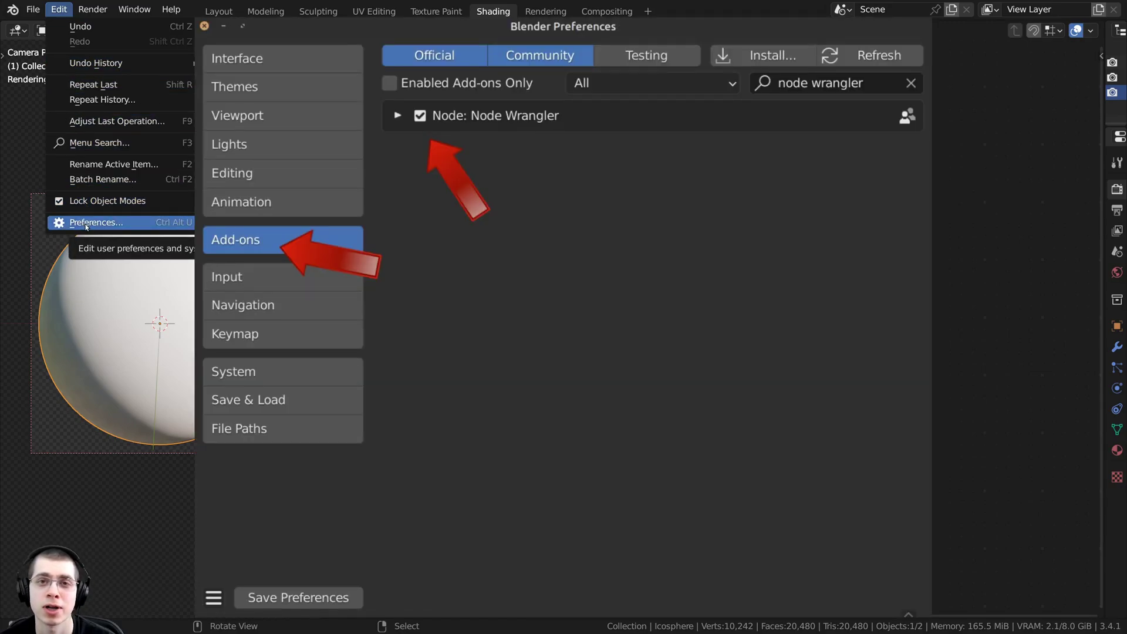
{"action": "left_click", "coordinate": [86, 223]}
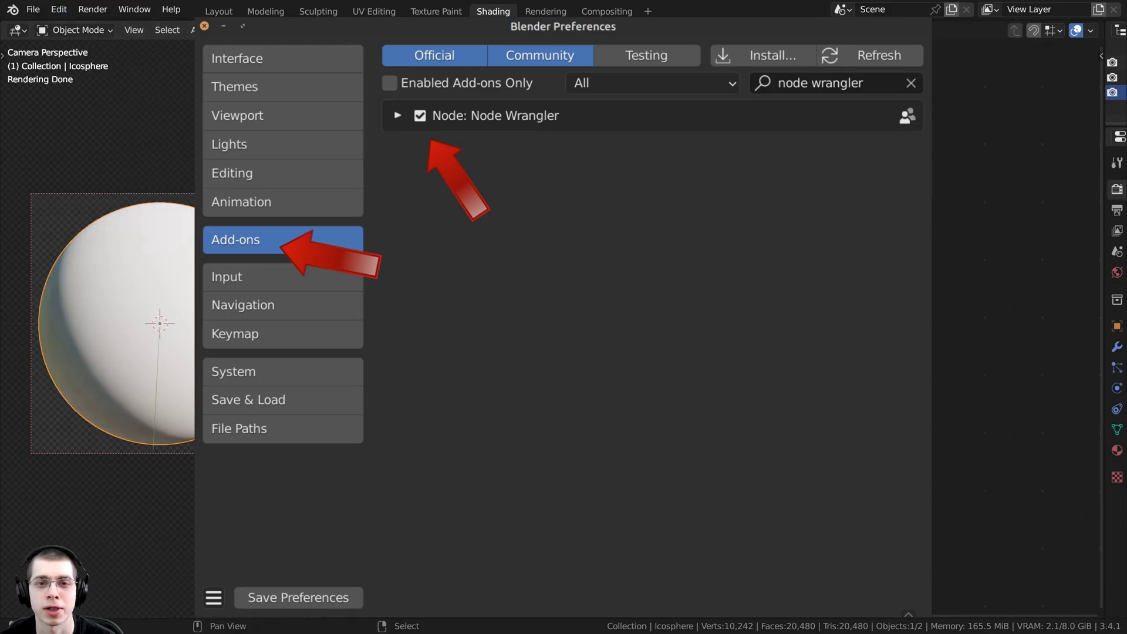
- Add a Voronoi Texture node and place it well ahead of the Principled BSDF node
{"action": "key", "text": "shift+a"}
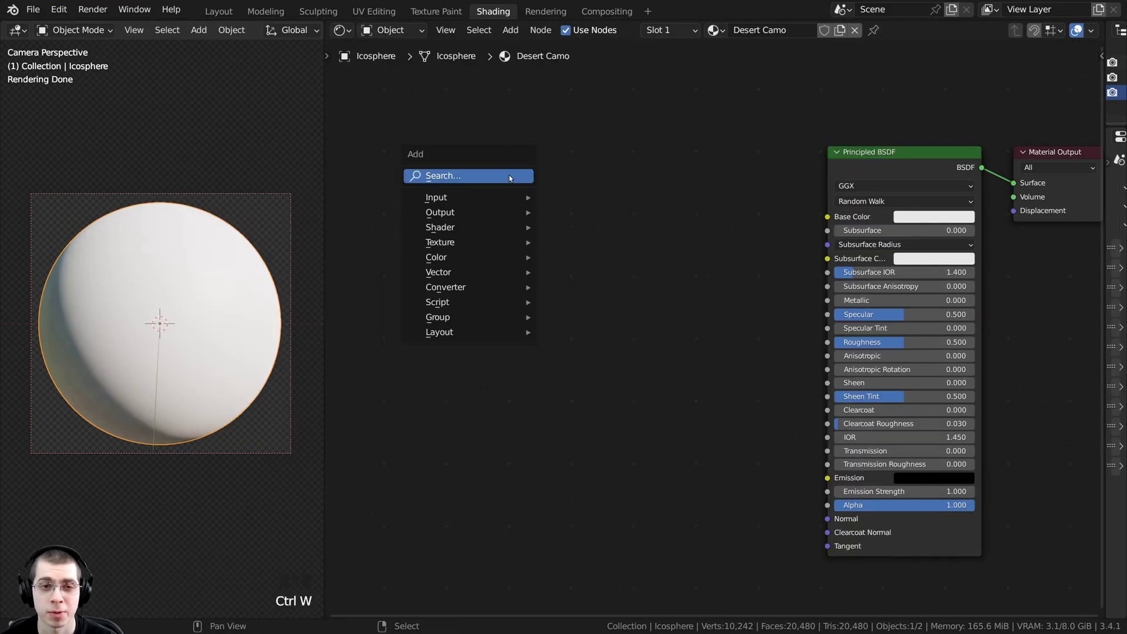
{"action": "left_click", "coordinate": [508, 178]}
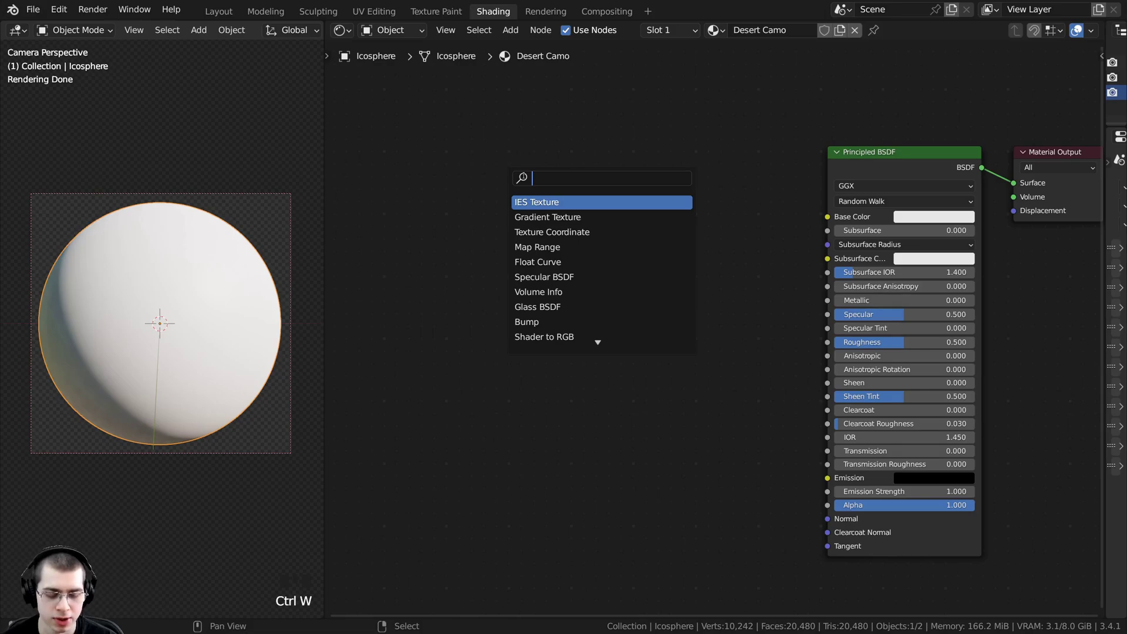
{"action": "type", "text": "vor"}
{"action": "key", "text": "Return"}
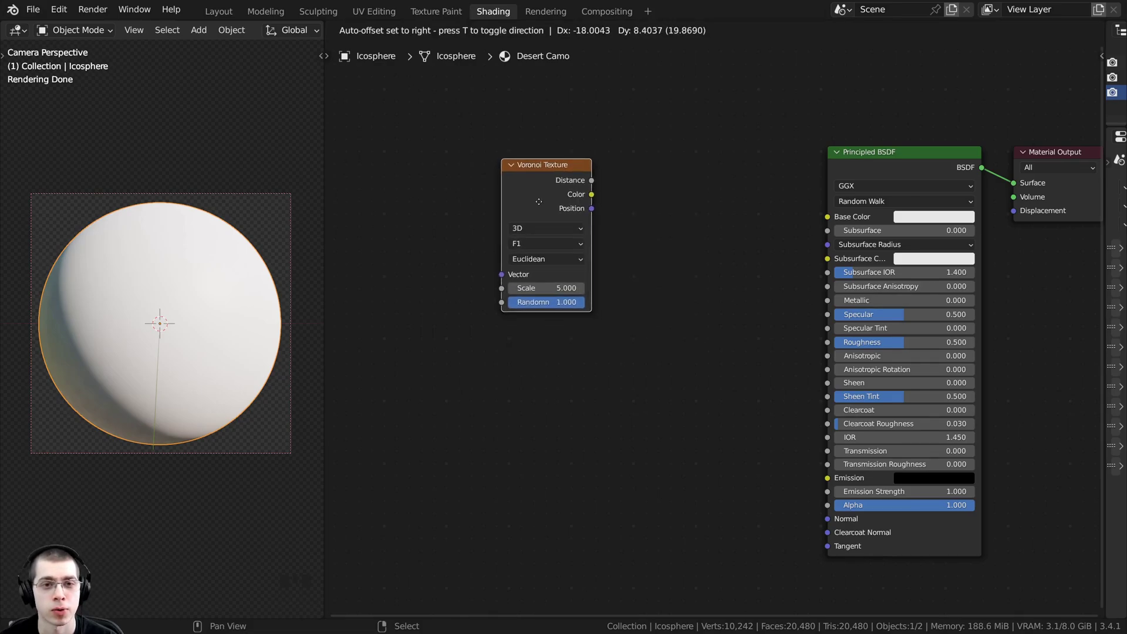
{"action": "left_click", "coordinate": [502, 205]}
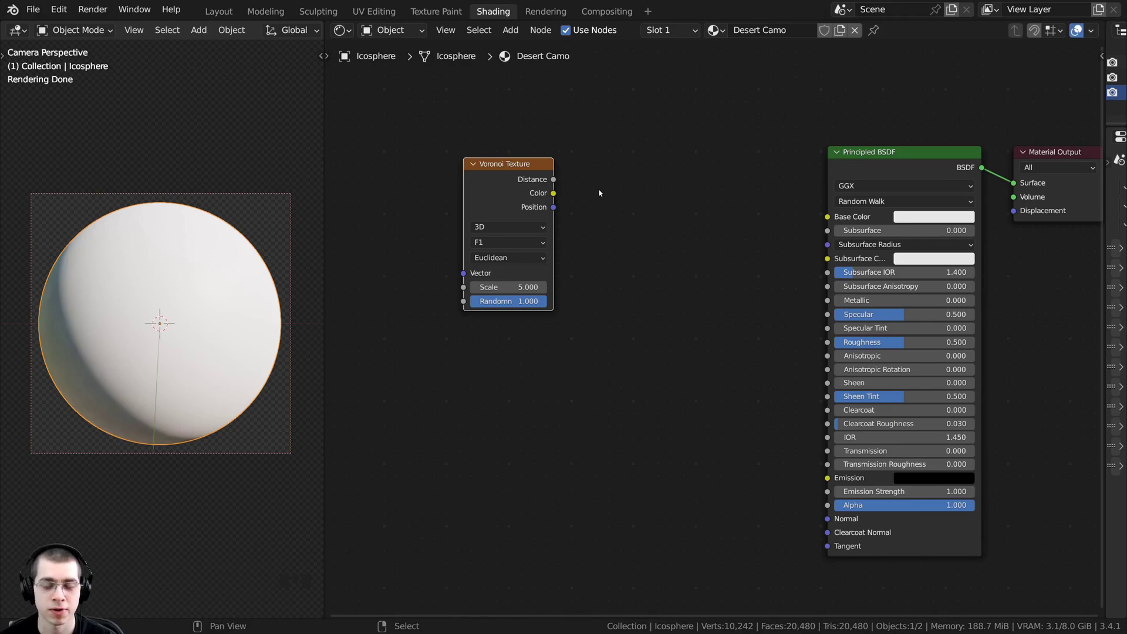
- Preview the Voronoi Texture's Distance output directly on the sphere through the Material Output
{"action": "middle_click_drag", "start_coordinate": [600, 203], "coordinate": [603, 223]}
{"action": "key", "text": "ctrl"}
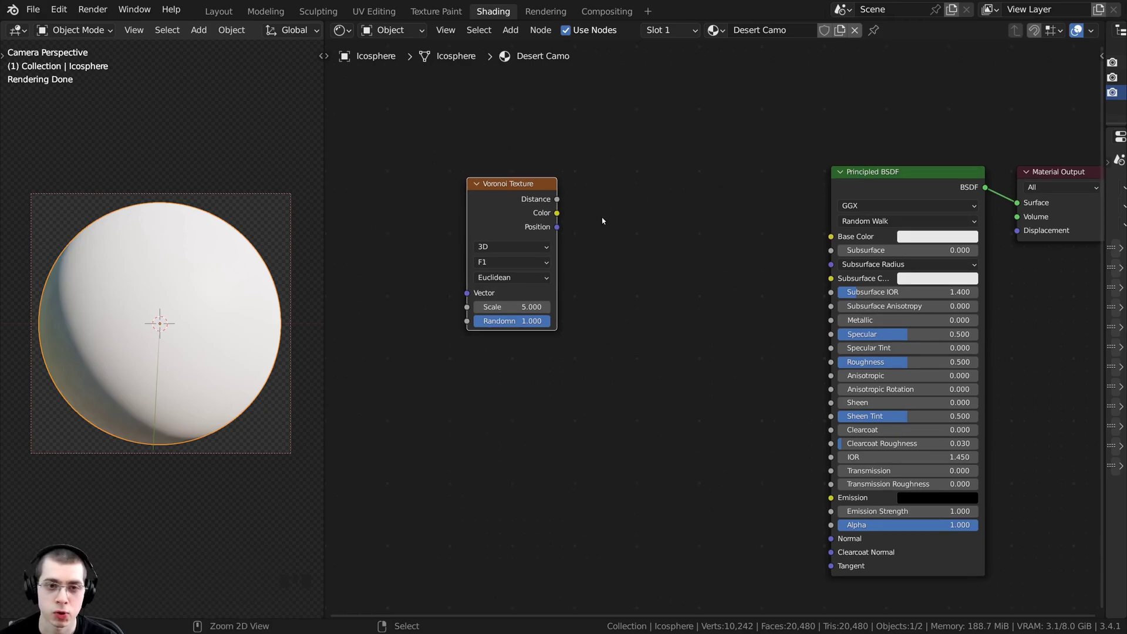
{"action": "left_click", "coordinate": [498, 202], "text": "ctrl+shift"}
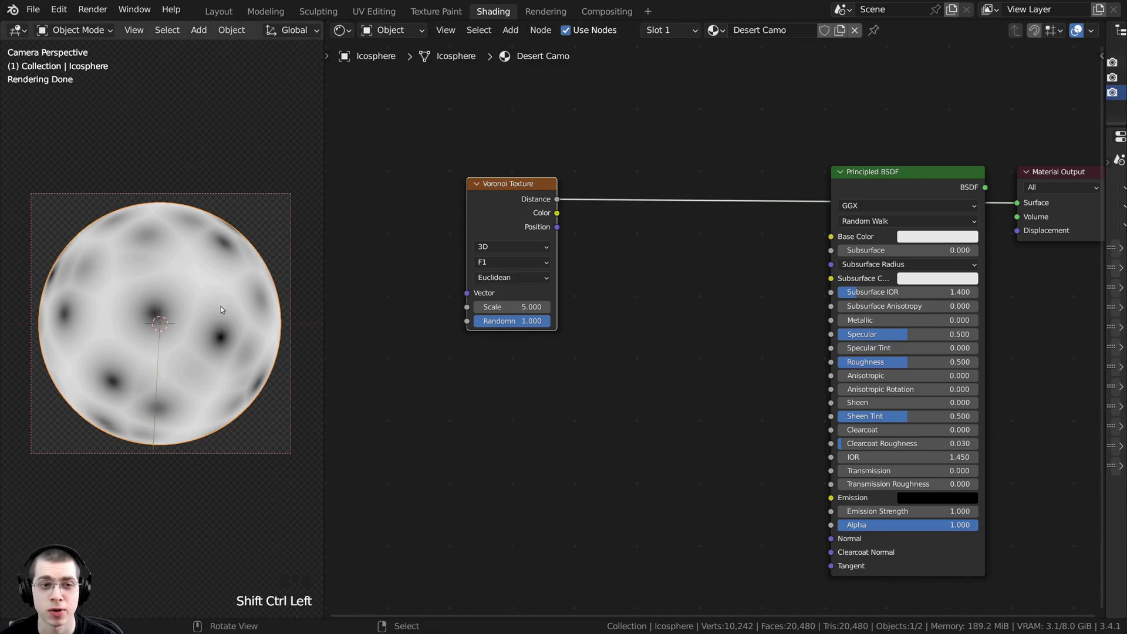
{"action": "scroll", "coordinate": [235, 352], "scroll_direction": "up", "scroll_amount": 1}
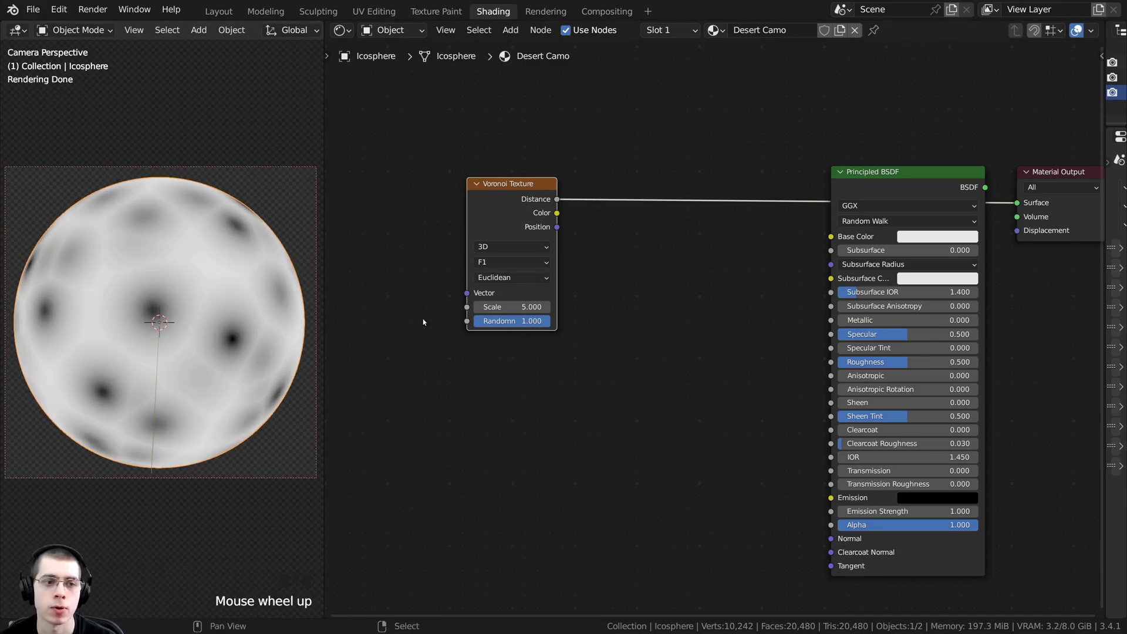
- Add linked Texture Coordinate and Mapping nodes in front of the Voronoi Texture with Node Wrangler
{"action": "scroll", "coordinate": [527, 272], "scroll_direction": "up", "scroll_amount": 1}
{"action": "left_click_drag", "start_coordinate": [526, 272], "coordinate": [542, 276]}
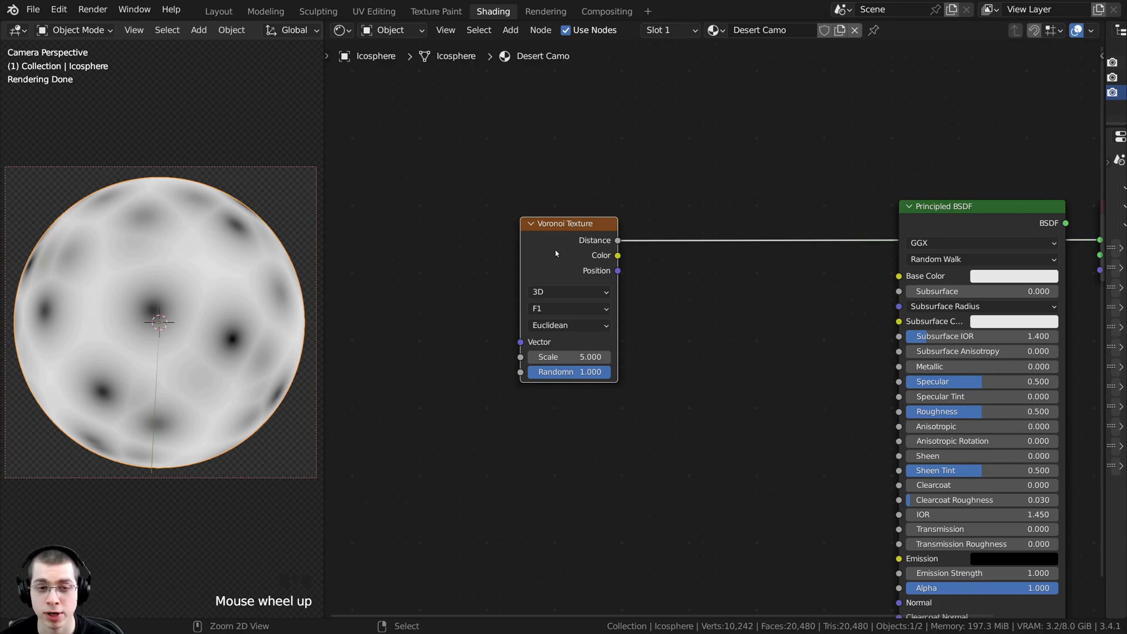
{"action": "key", "text": "ctrl+t"}
{"action": "middle_click_drag", "start_coordinate": [527, 300], "coordinate": [685, 236]}
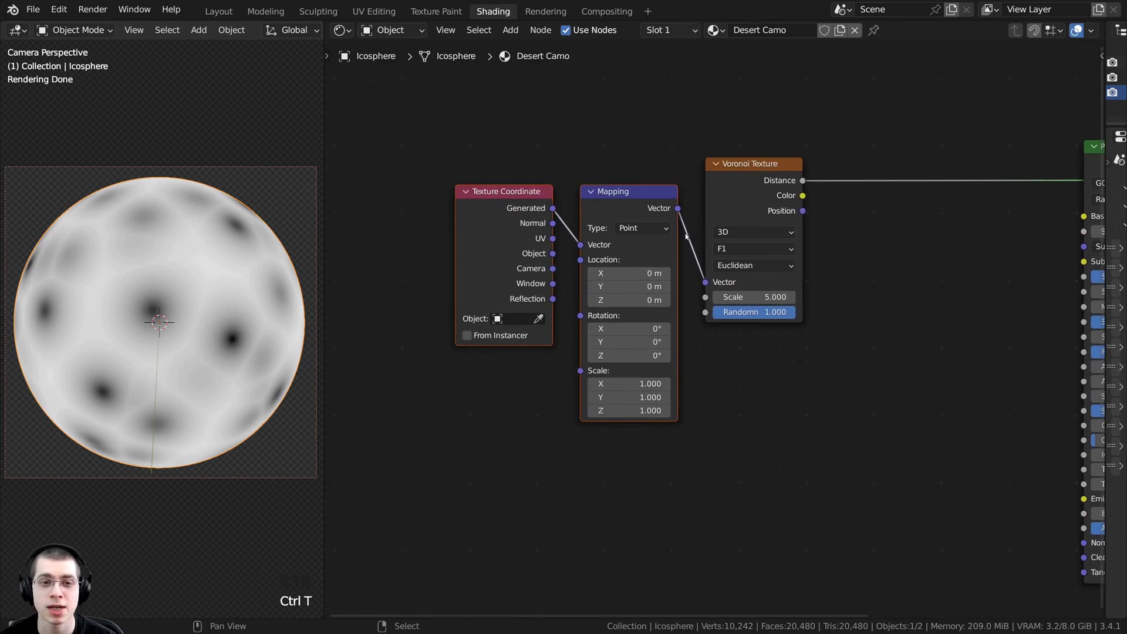
- Connect the Texture Coordinate's Object output to the Mapping node's Vector input and nudge the Mapping node slightly away from the Voronoi Texture
{"action": "left_click", "coordinate": [511, 253]}
{"action": "scroll", "coordinate": [485, 241], "scroll_direction": "up", "scroll_amount": 1}
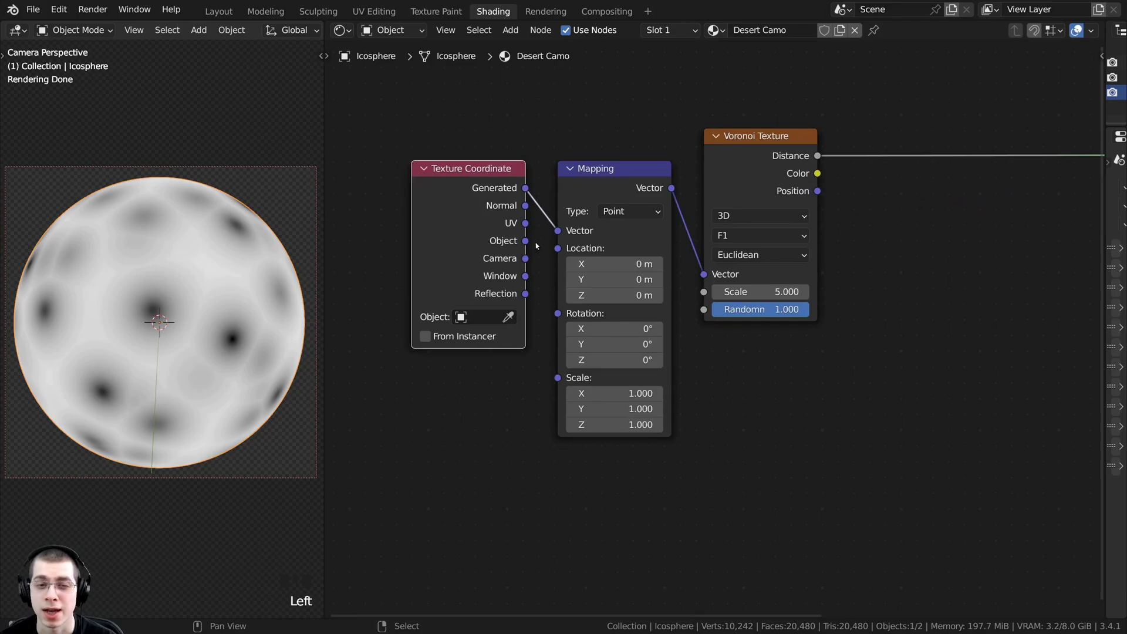
{"action": "left_click_drag", "start_coordinate": [522, 243], "coordinate": [558, 230]}
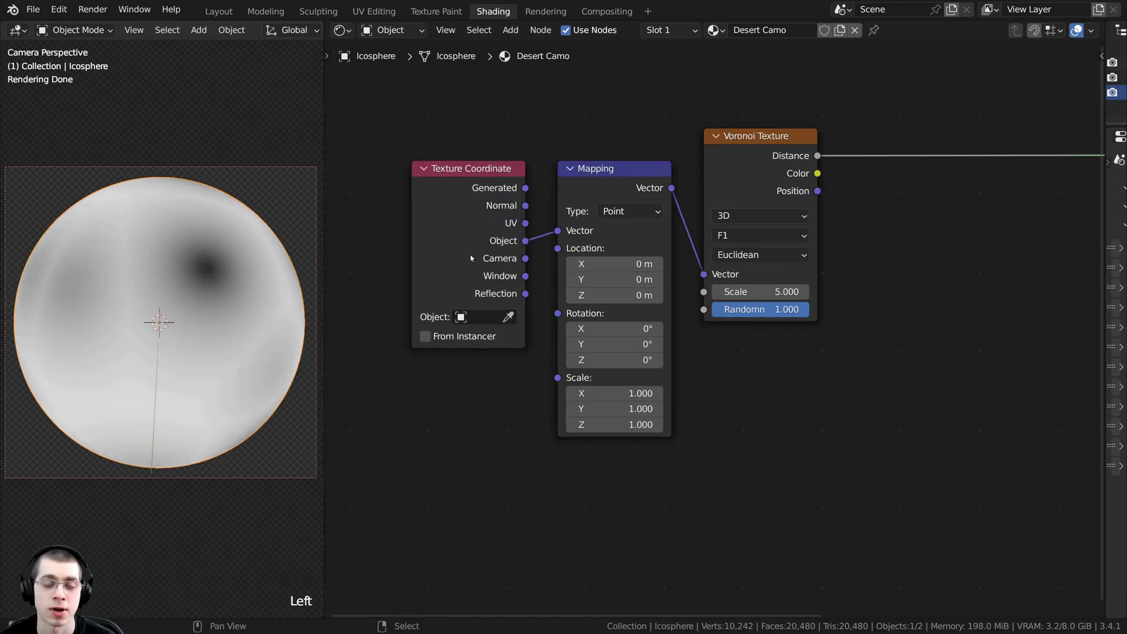
{"action": "left_click", "coordinate": [490, 250]}
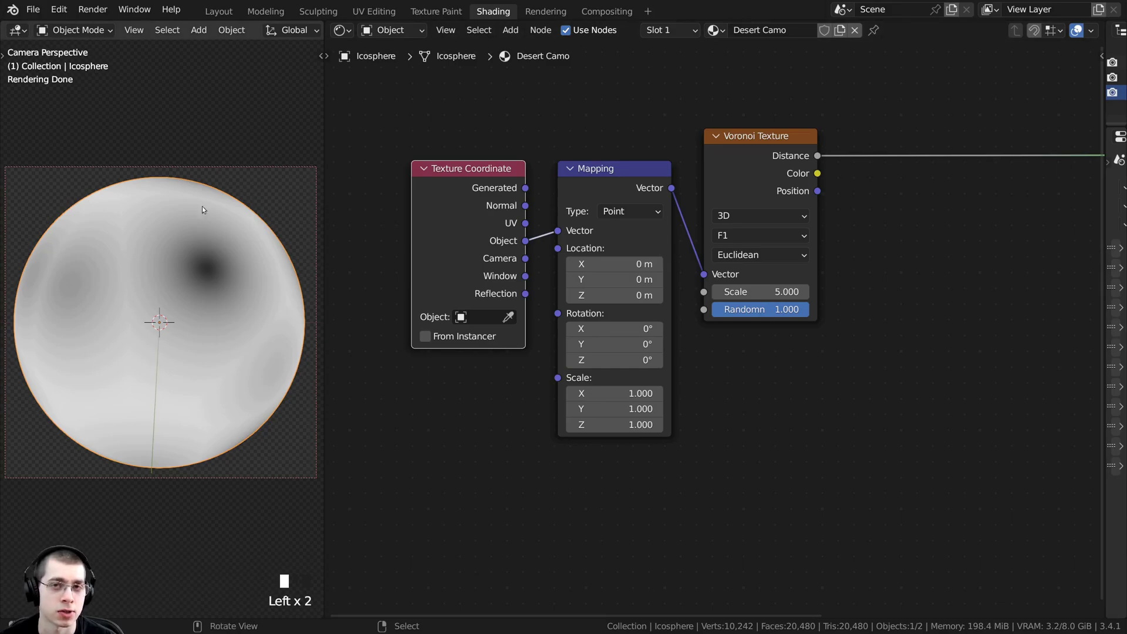
{"action": "left_click", "coordinate": [411, 121]}
{"action": "left_click_drag", "start_coordinate": [585, 167], "coordinate": [576, 159]}
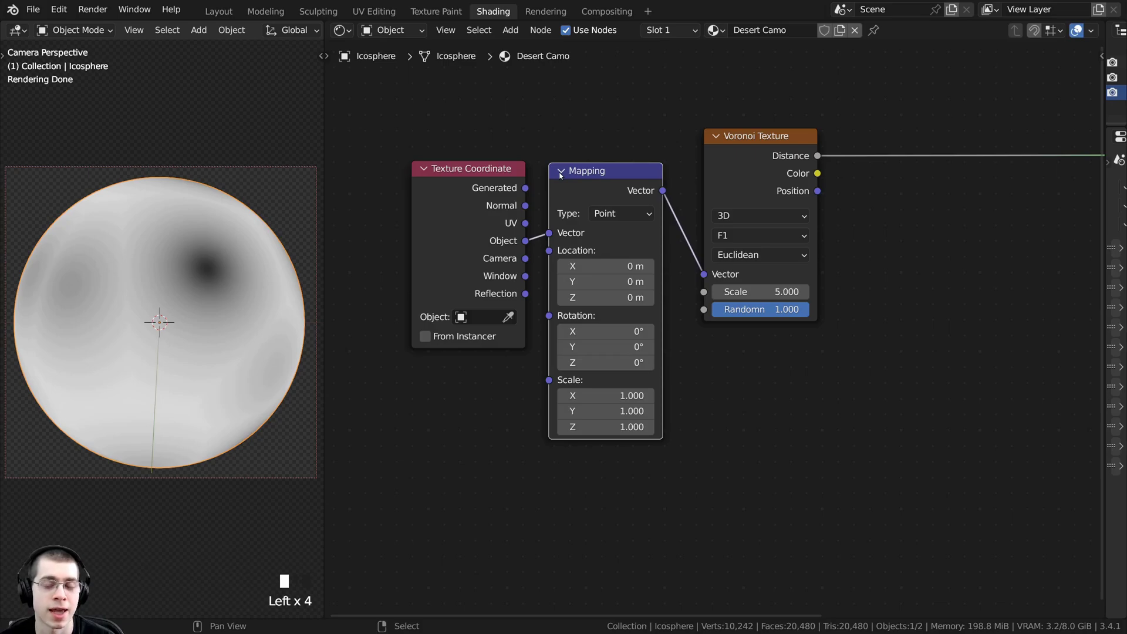
- Set the Voronoi Texture's Scale to 20 and inspect the pattern on the sphere up close
{"action": "scroll", "coordinate": [510, 141], "scroll_direction": "down", "scroll_amount": 1}
{"action": "left_click", "coordinate": [722, 161]}
{"action": "middle_click_drag", "start_coordinate": [752, 156], "coordinate": [660, 163]}
{"action": "scroll", "coordinate": [610, 166], "scroll_direction": "up", "scroll_amount": 3}
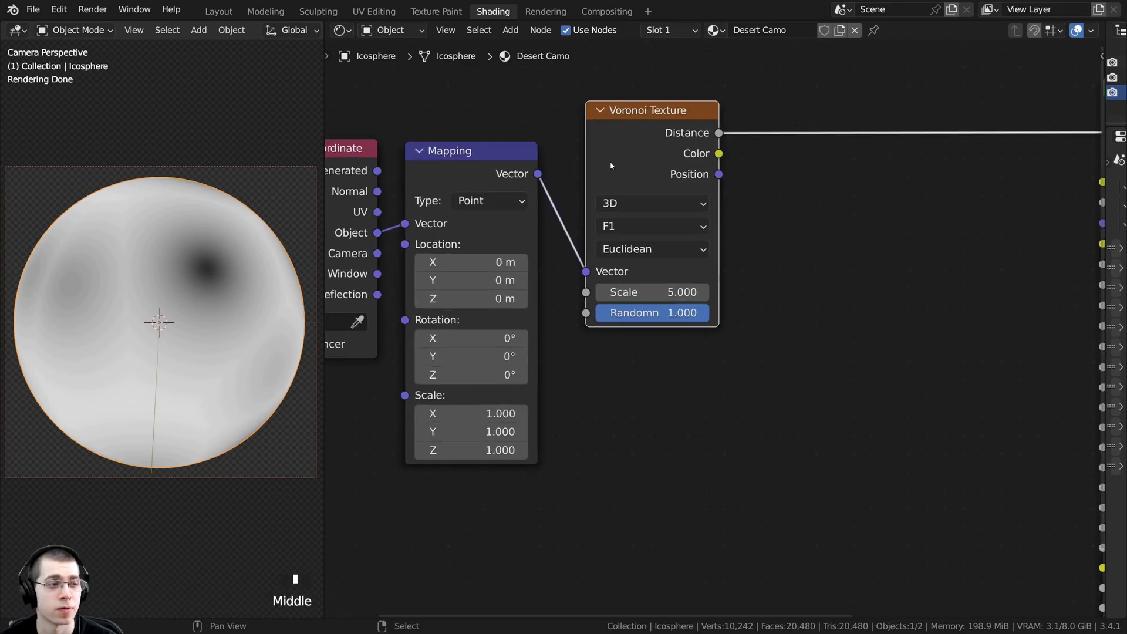
{"action": "left_click", "coordinate": [641, 293]}
{"action": "type", "text": "20"}
{"action": "left_click", "coordinate": [177, 209]}
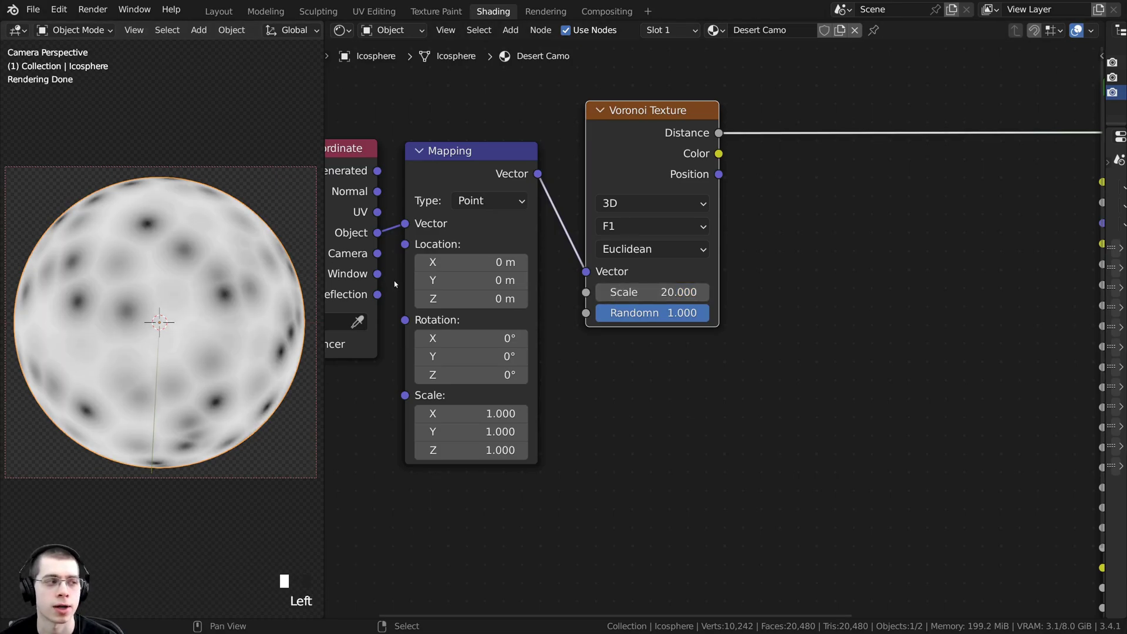
{"action": "middle_click_drag", "start_coordinate": [135, 293], "coordinate": [148, 295]}
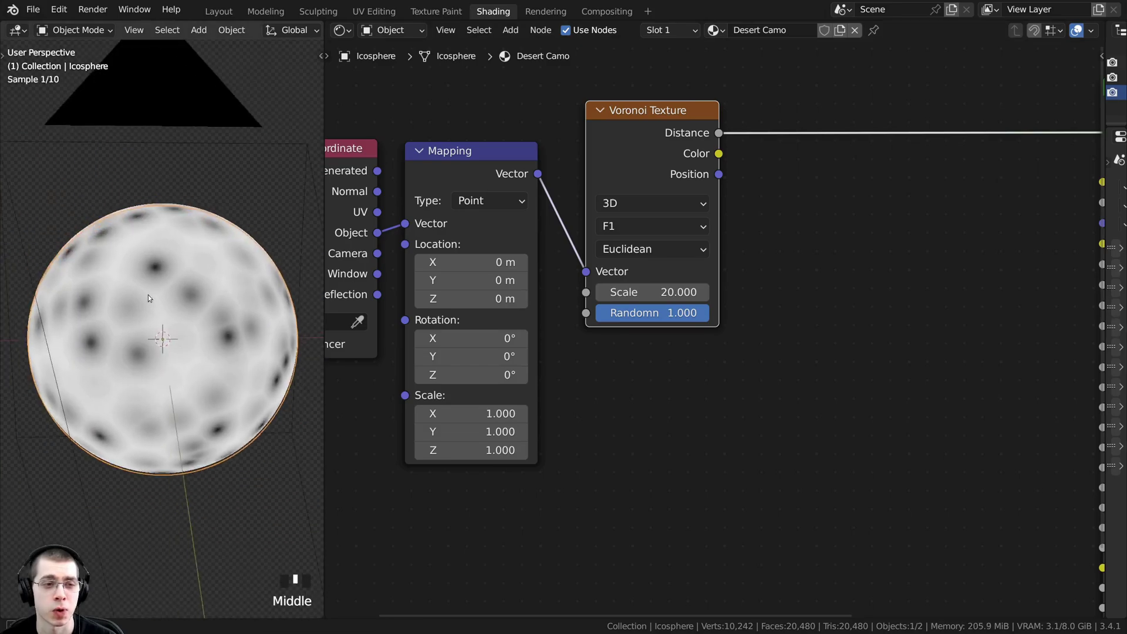
{"action": "scroll", "coordinate": [176, 265], "scroll_direction": "up", "scroll_amount": 2}
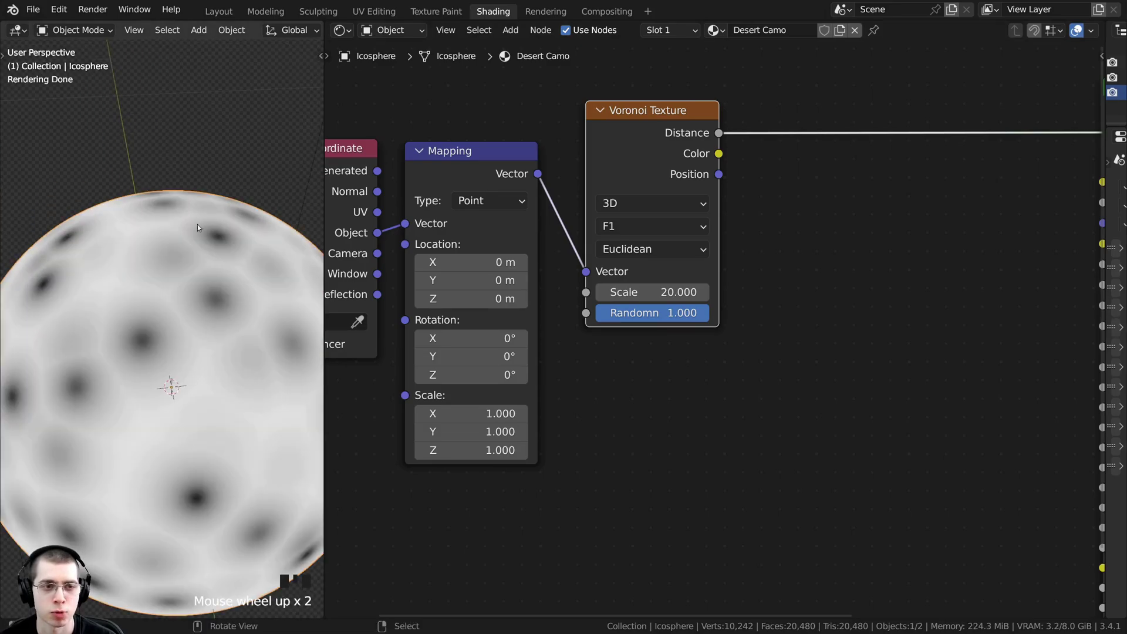
- Add a Noise Texture node and insert it into the link between the Mapping and Voronoi Texture nodes
{"action": "scroll", "coordinate": [618, 191], "scroll_direction": "down", "scroll_amount": 1}
{"action": "key", "text": "shift+a"}
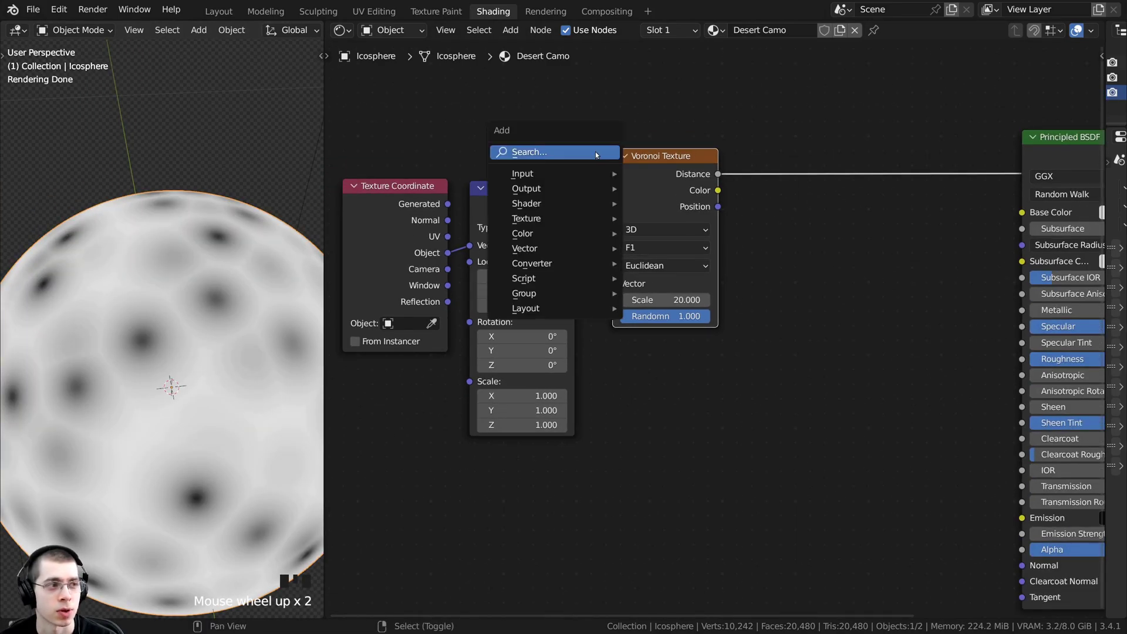
{"action": "left_click", "coordinate": [596, 154]}
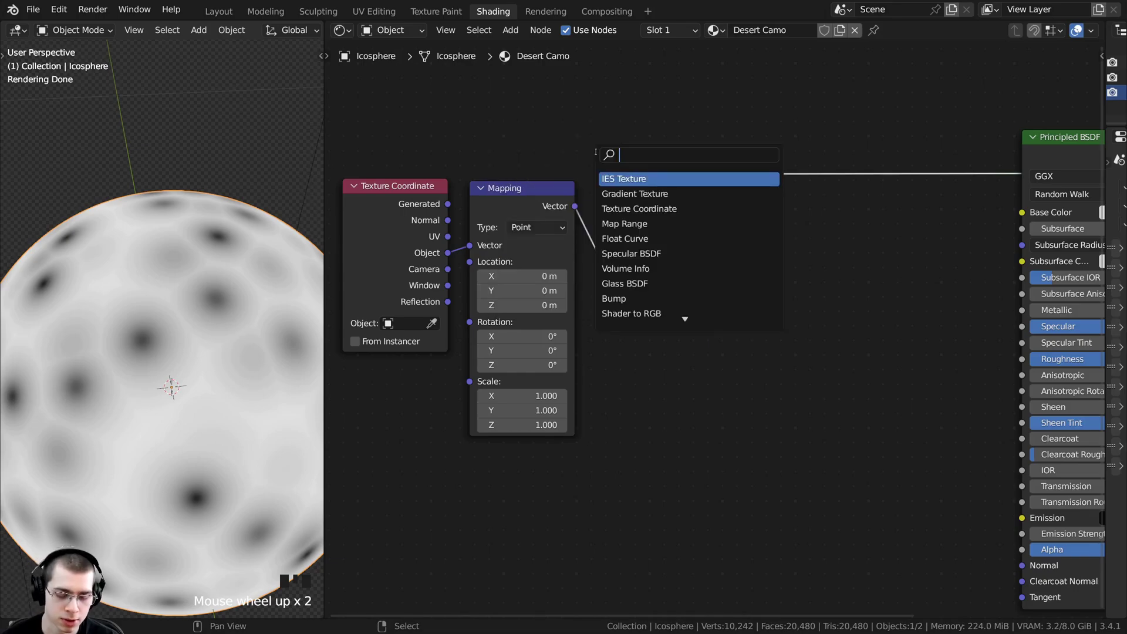
{"action": "type", "text": "noise"}
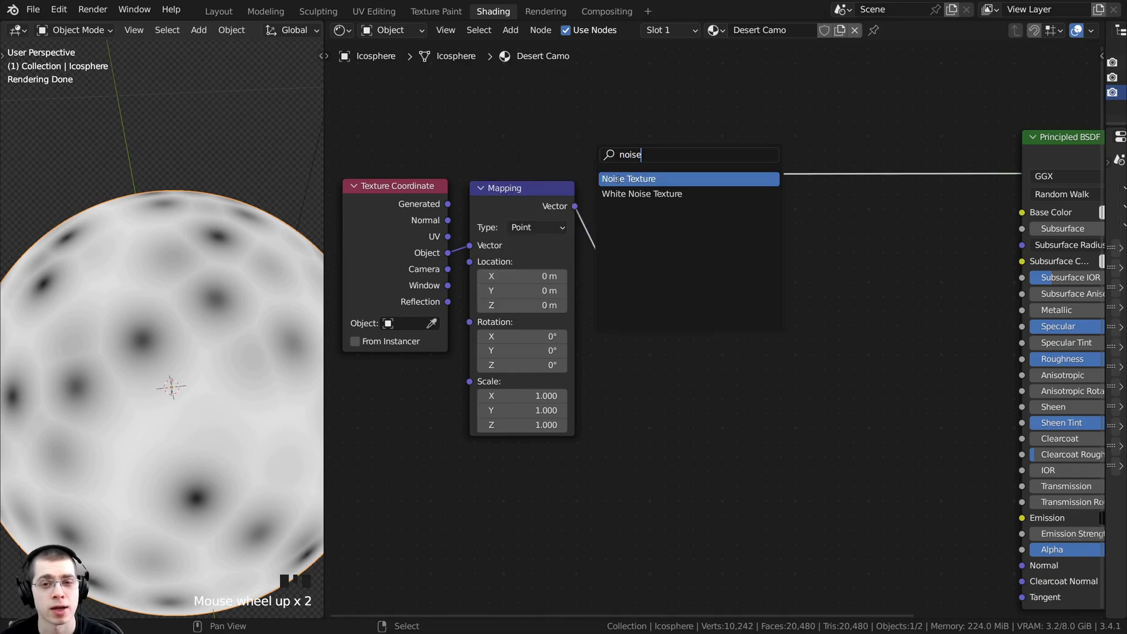
{"action": "left_click", "coordinate": [615, 178]}
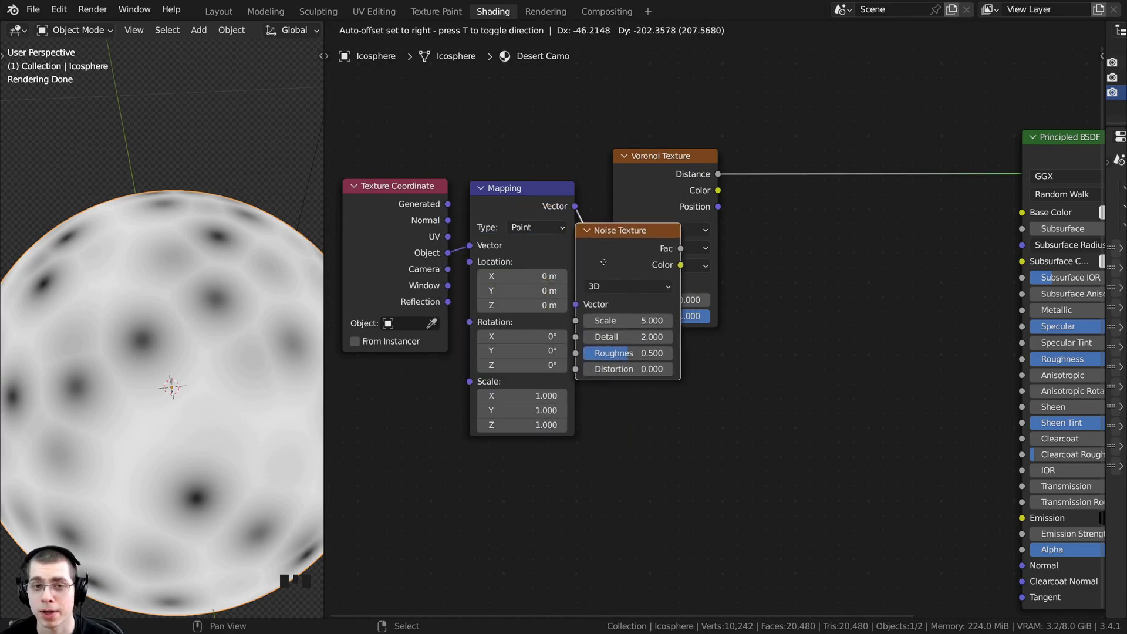
{"action": "left_click", "coordinate": [656, 239]}
{"action": "left_click_drag", "start_coordinate": [655, 239], "coordinate": [649, 206]}
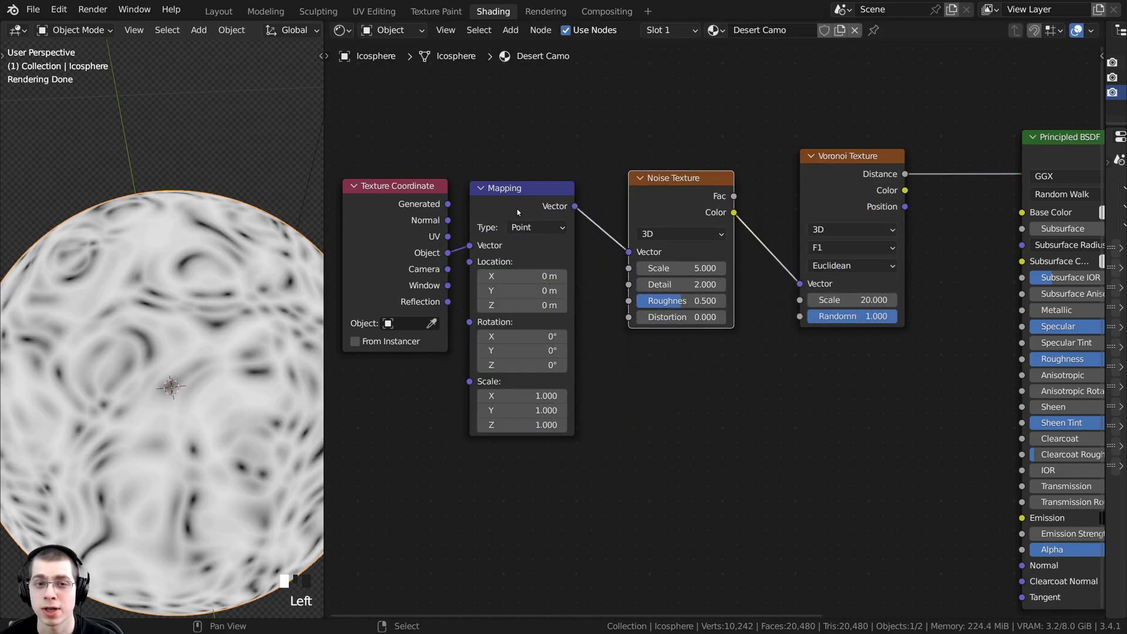
- Move the Voronoi Texture and Noise Texture nodes into tidier positions and view the sphere through the camera
{"action": "left_click_drag", "start_coordinate": [813, 181], "coordinate": [776, 190]}
{"action": "scroll", "coordinate": [735, 196], "scroll_direction": "up", "scroll_amount": 2}
{"action": "left_click", "coordinate": [652, 161]}
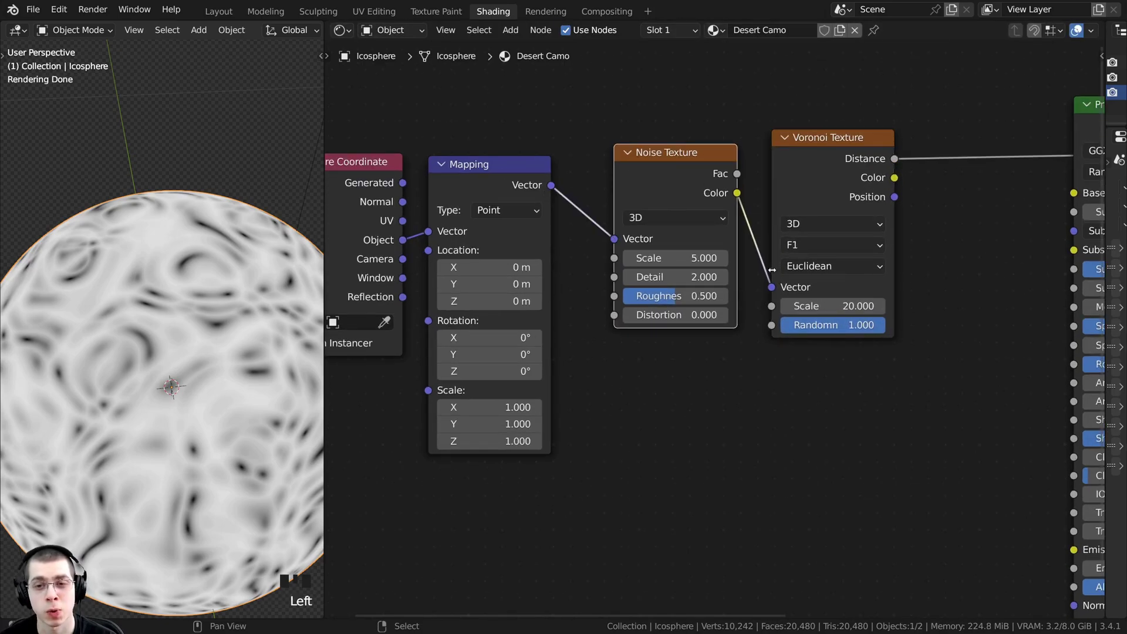
{"action": "left_click_drag", "start_coordinate": [674, 152], "coordinate": [665, 151]}
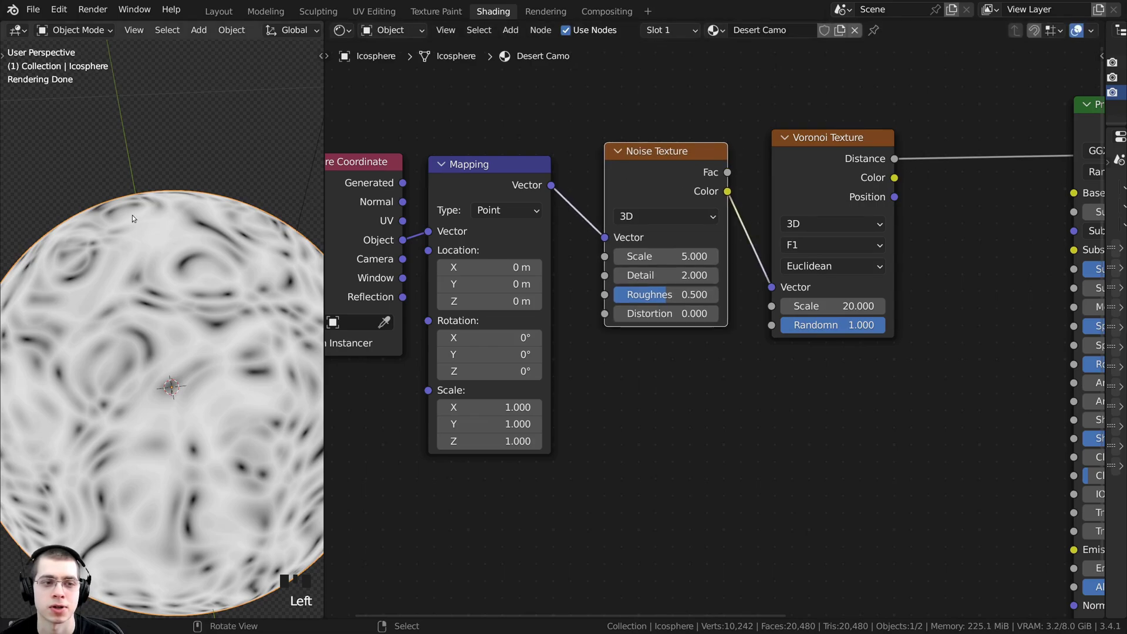
{"action": "middle_click_drag", "start_coordinate": [132, 214], "coordinate": [103, 292]}
{"action": "key", "text": "KP_0"}
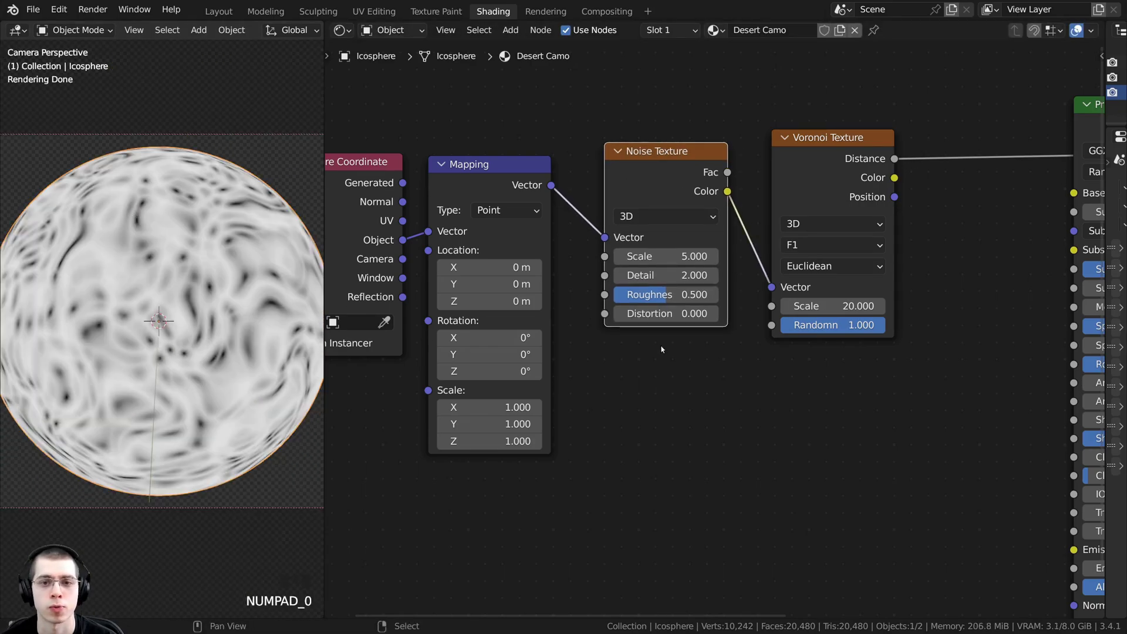
- Connect the Noise Texture's Fac output to the Voronoi Texture's Vector input and adjust the spacing of both nodes
{"action": "scroll", "coordinate": [674, 332], "scroll_direction": "up", "scroll_amount": 1}
{"action": "scroll", "coordinate": [696, 132], "scroll_direction": "up", "scroll_amount": 1}
{"action": "left_click_drag", "start_coordinate": [716, 133], "coordinate": [771, 280]}
{"action": "left_click_drag", "start_coordinate": [821, 128], "coordinate": [795, 126]}
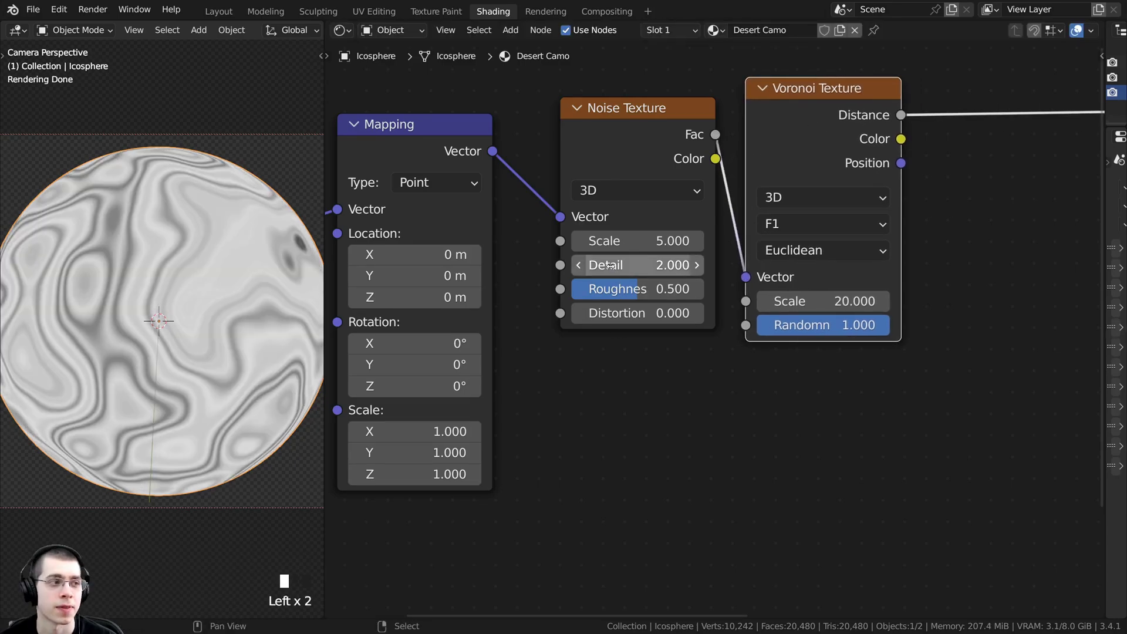
{"action": "left_click", "coordinate": [590, 114]}
{"action": "left_click_drag", "start_coordinate": [619, 207], "coordinate": [600, 198]}
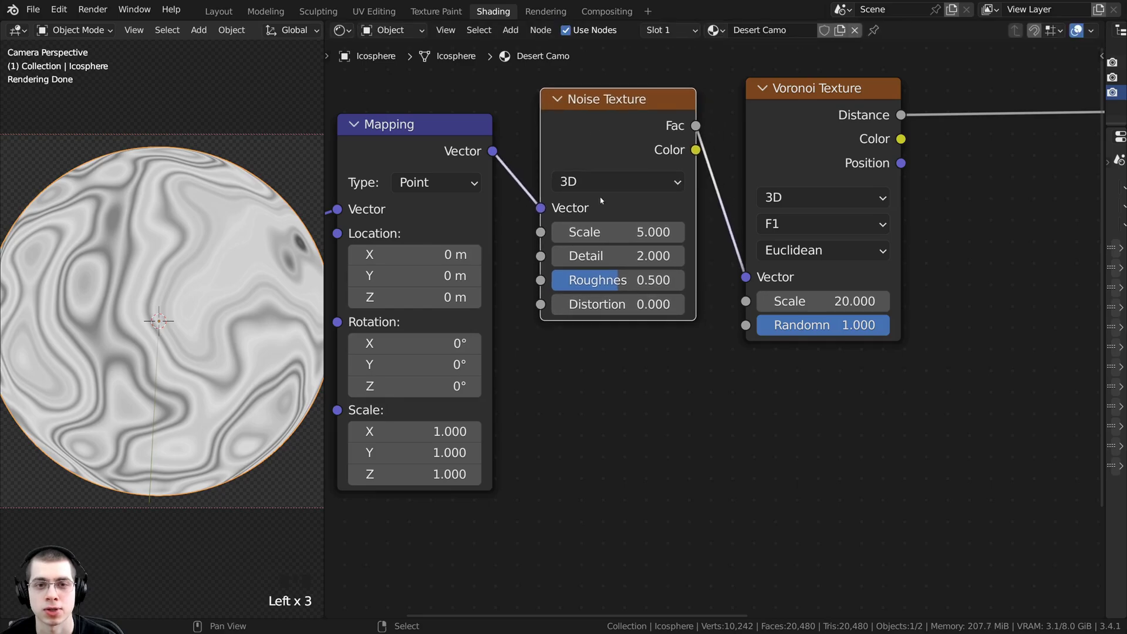
- Switch the Noise Texture to 4D and set its W value to 1
{"action": "left_click", "coordinate": [593, 182]}
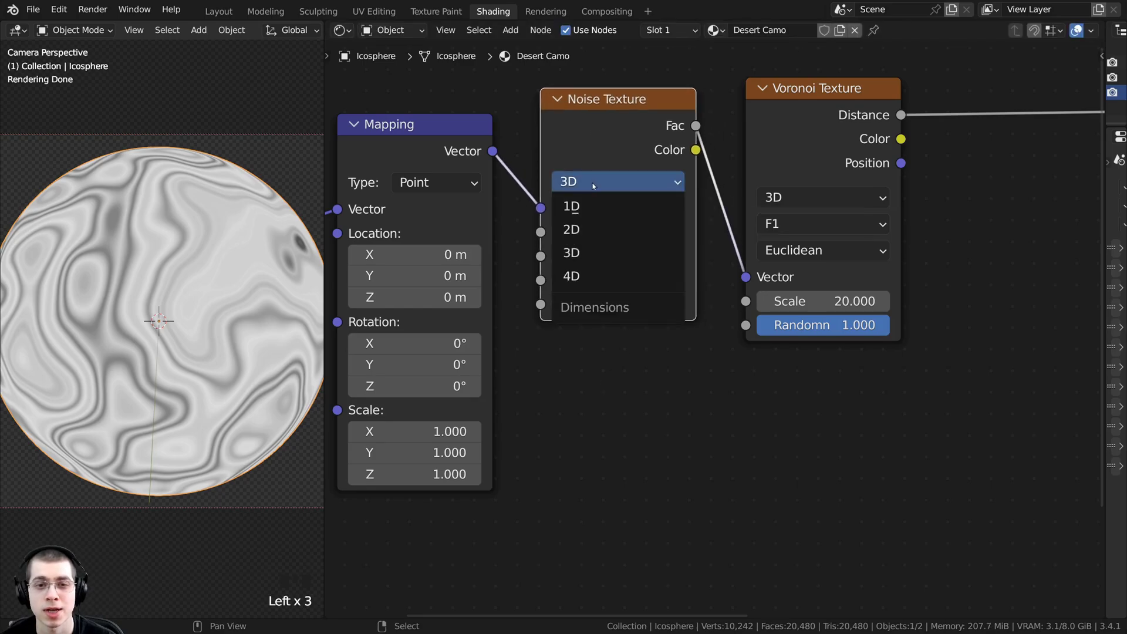
{"action": "left_click", "coordinate": [597, 276]}
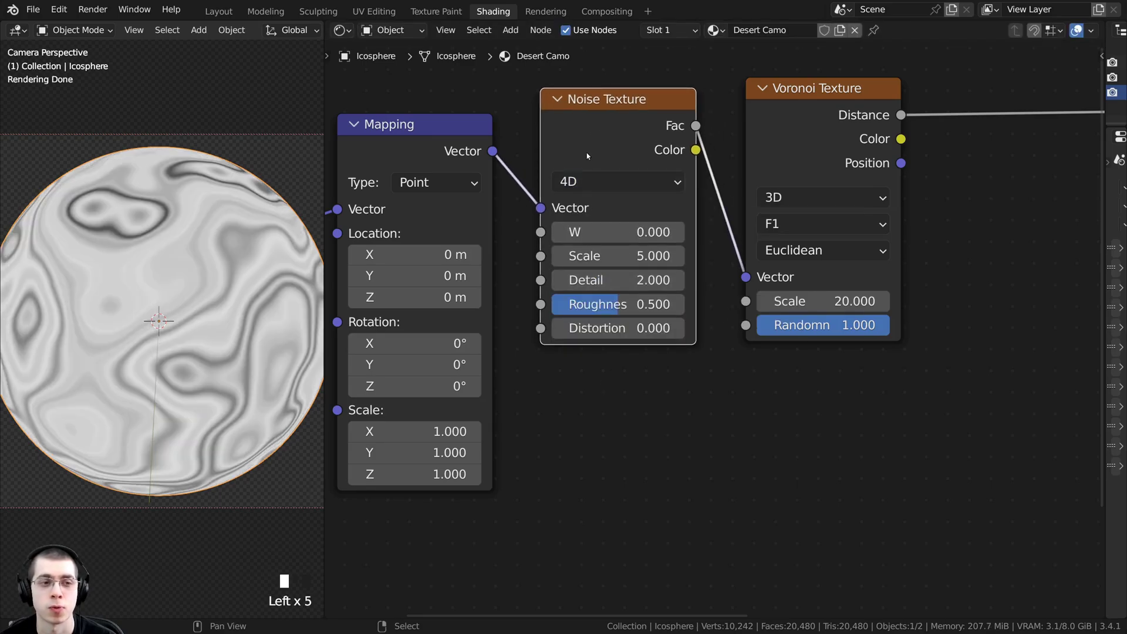
{"action": "left_click_drag", "start_coordinate": [588, 152], "coordinate": [590, 143]}
{"action": "mouse_move", "coordinate": [592, 224]}
{"action": "left_mouse_down"}
{"action": "mouse_move", "coordinate": [655, 224]}
{"action": "mouse_move", "coordinate": [563, 224]}
{"action": "mouse_move", "coordinate": [680, 223]}
{"action": "mouse_move", "coordinate": [587, 224]}
{"action": "left_mouse_up"}
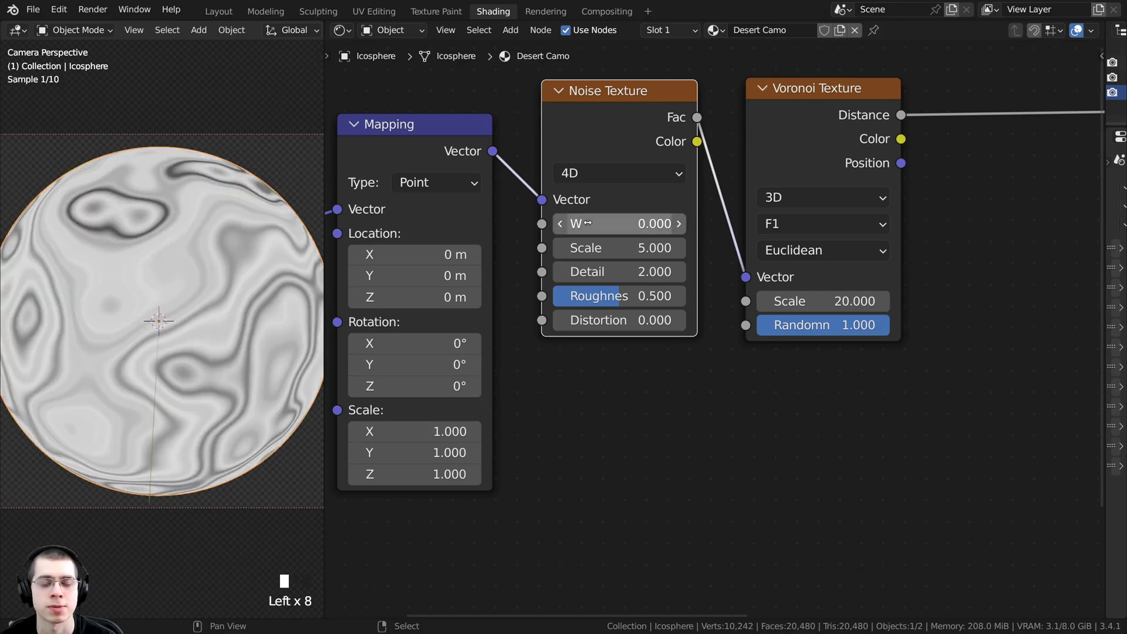
{"action": "type", "text": "1"}
{"action": "left_click", "coordinate": [598, 235]}
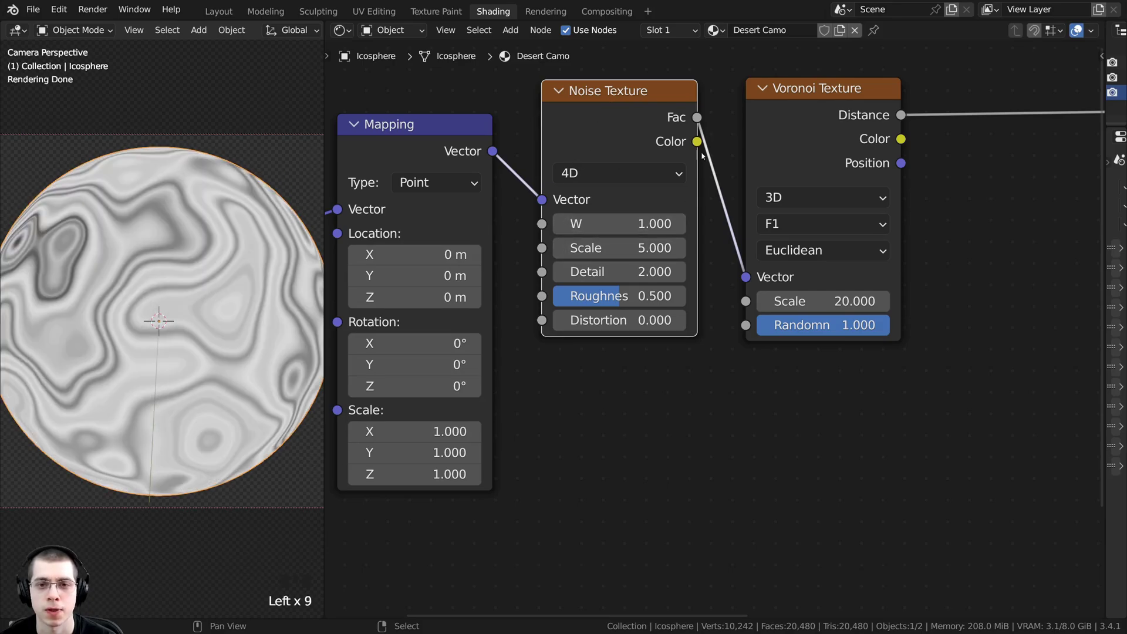
- Widen the Noise Texture node slightly and set its Scale to 15 and Detail to 15
{"action": "left_click_drag", "start_coordinate": [696, 97], "coordinate": [712, 97]}
{"action": "double_click", "coordinate": [627, 249]}
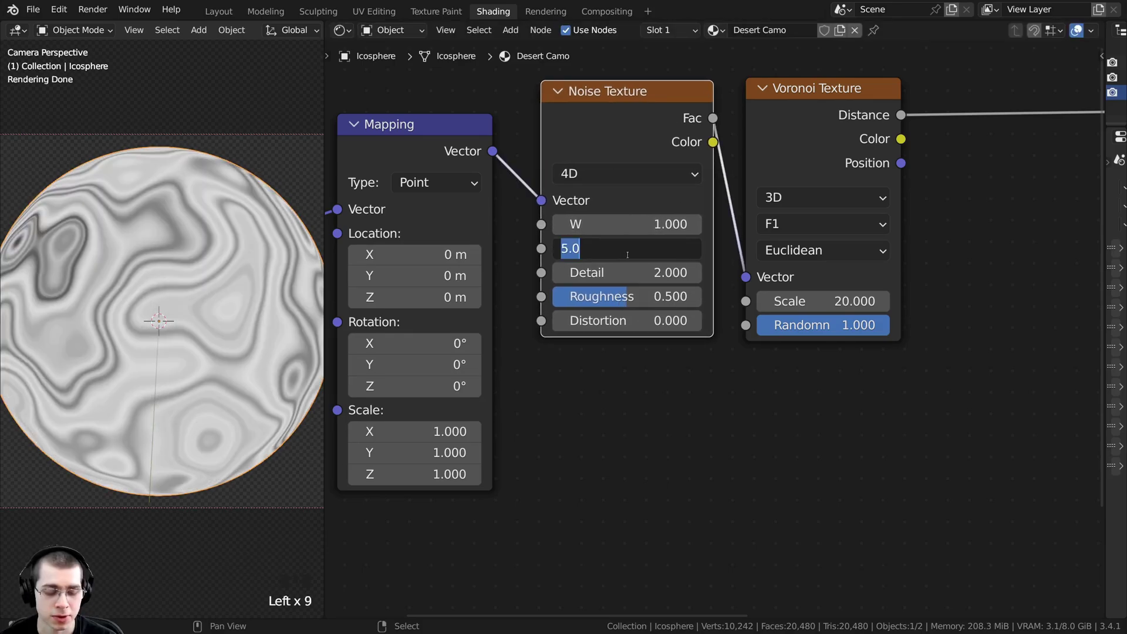
{"action": "type", "text": "15"}
{"action": "left_click", "coordinate": [627, 255]}
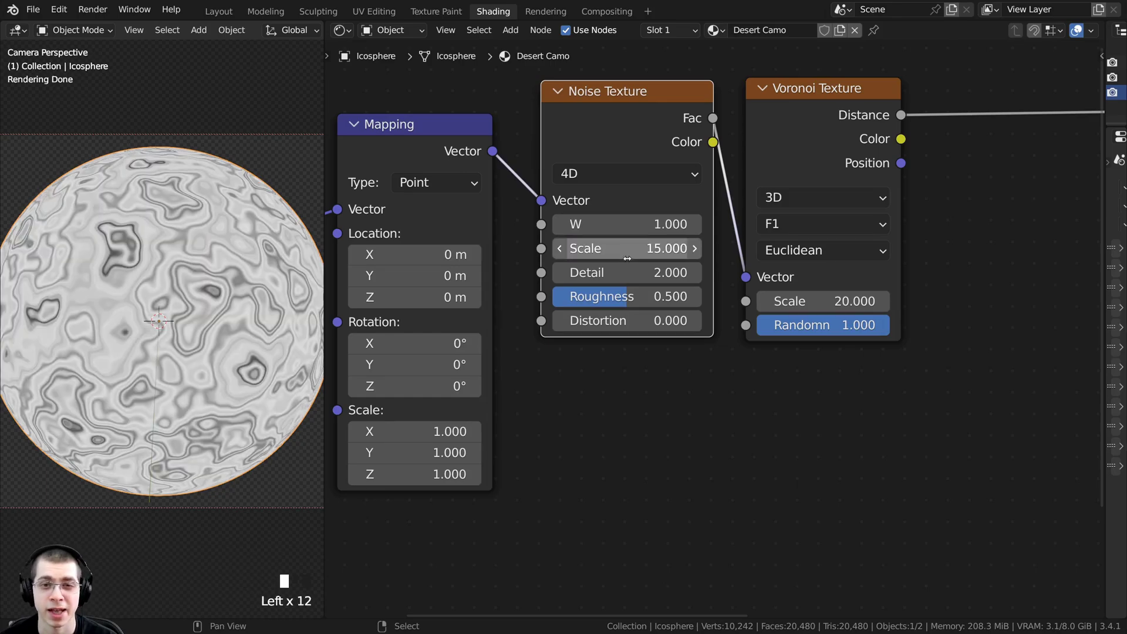
{"action": "scroll", "coordinate": [596, 273], "scroll_direction": "up", "scroll_amount": 1}
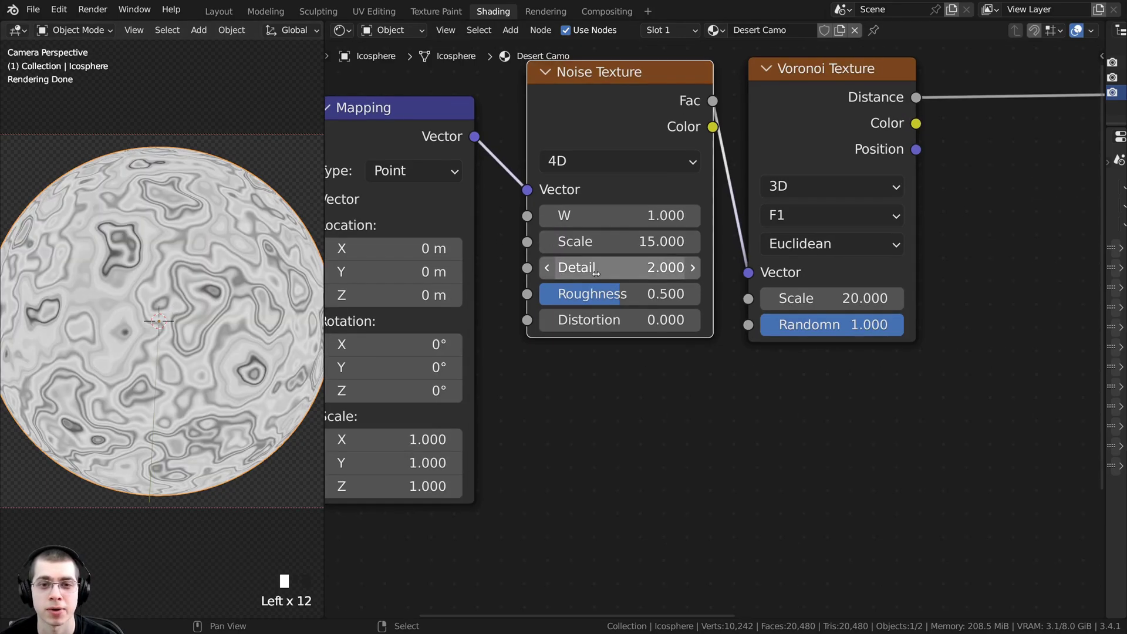
{"action": "left_click_drag", "start_coordinate": [596, 273], "coordinate": [657, 272]}
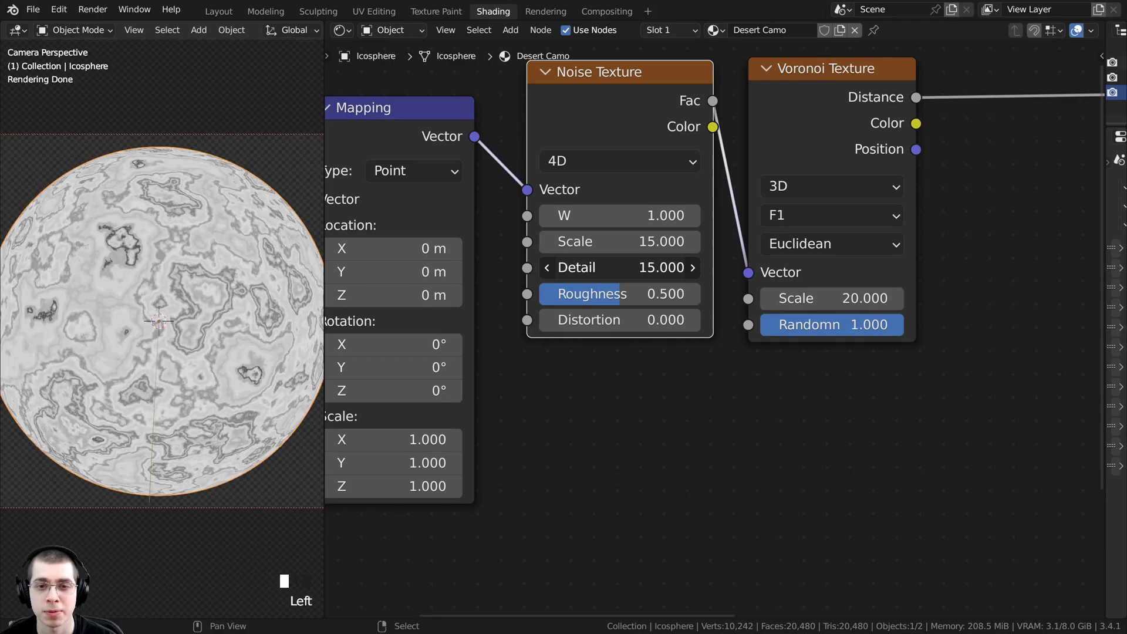
- Set the Noise Texture's Roughness to 0.7 and check the finer pattern on the sphere
{"action": "scroll", "coordinate": [206, 324], "scroll_direction": "up", "scroll_amount": 5}
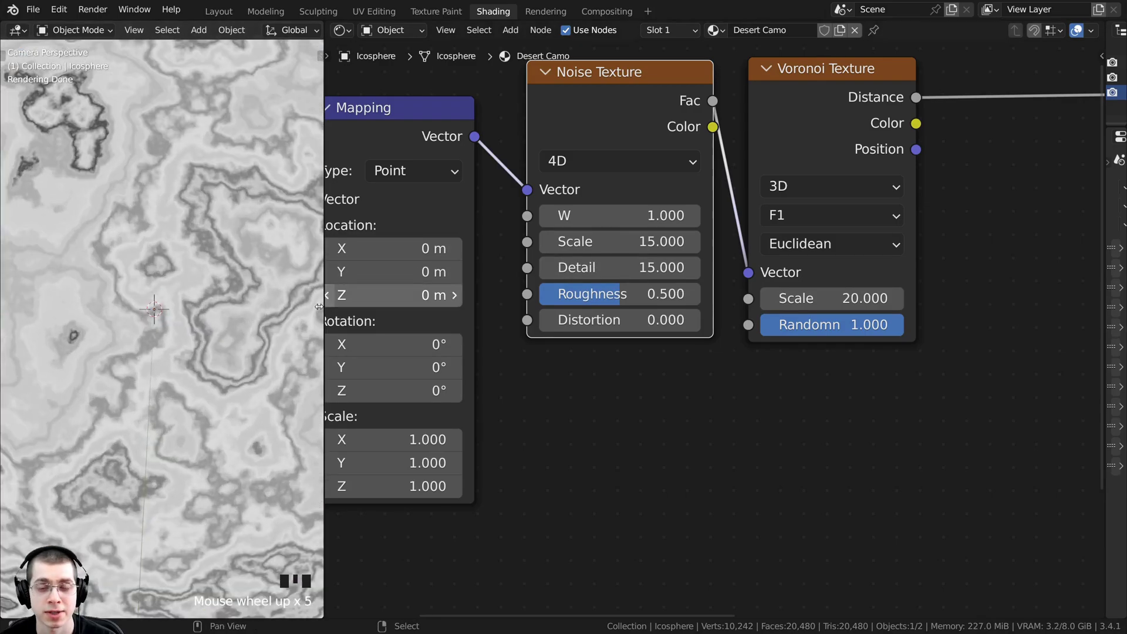
{"action": "left_click", "coordinate": [620, 299]}
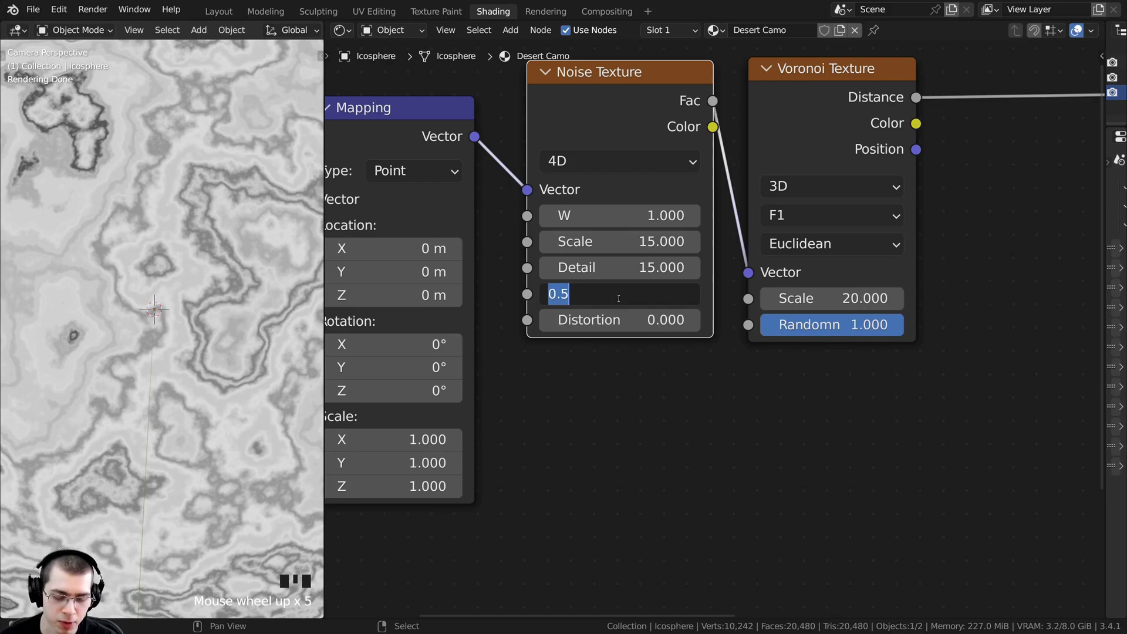
{"action": "type", "text": ".7"}
{"action": "key", "text": "Return"}
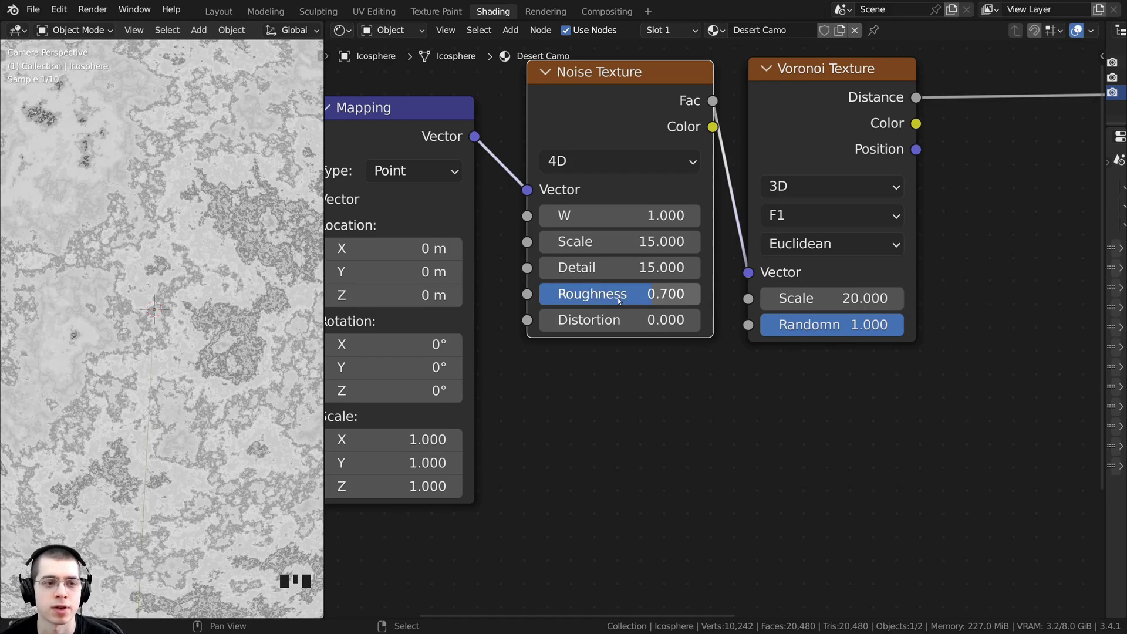
{"action": "scroll", "coordinate": [142, 297], "scroll_direction": "down", "scroll_amount": 2}
{"action": "scroll", "coordinate": [139, 269], "scroll_direction": "up", "scroll_amount": 2}
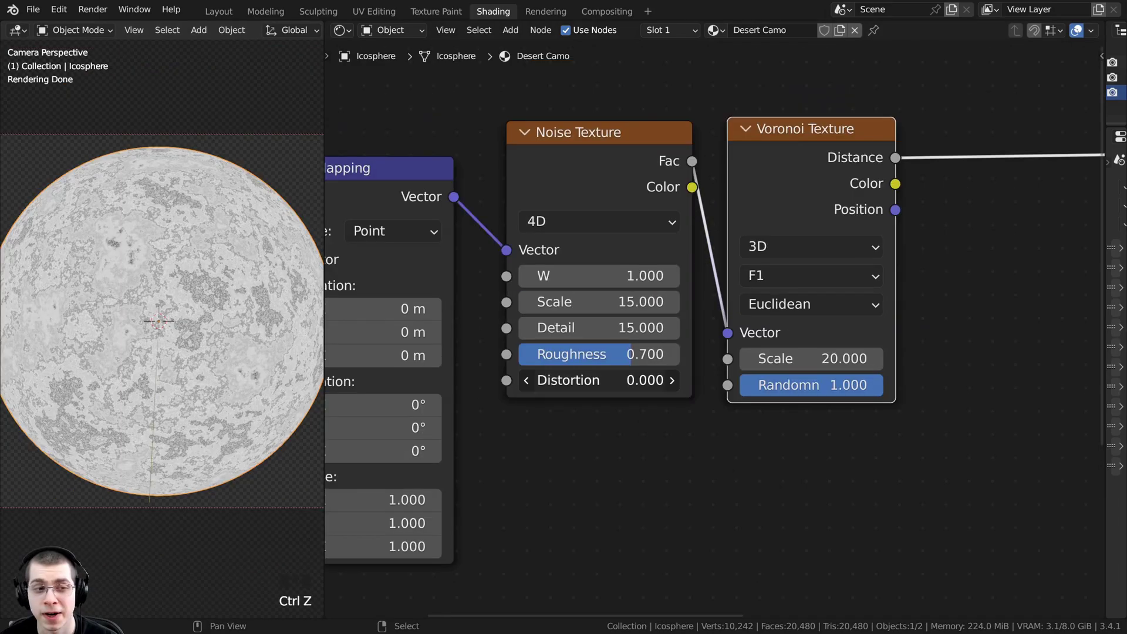
- Set the Noise Texture's Distortion to 0.1 and move the node slightly closer to the Mapping node
{"action": "mouse_move", "coordinate": [598, 380]}
{"action": "left_mouse_down"}
{"action": "mouse_move", "coordinate": [651, 380]}
{"action": "mouse_move", "coordinate": [592, 381]}
{"action": "left_mouse_up"}
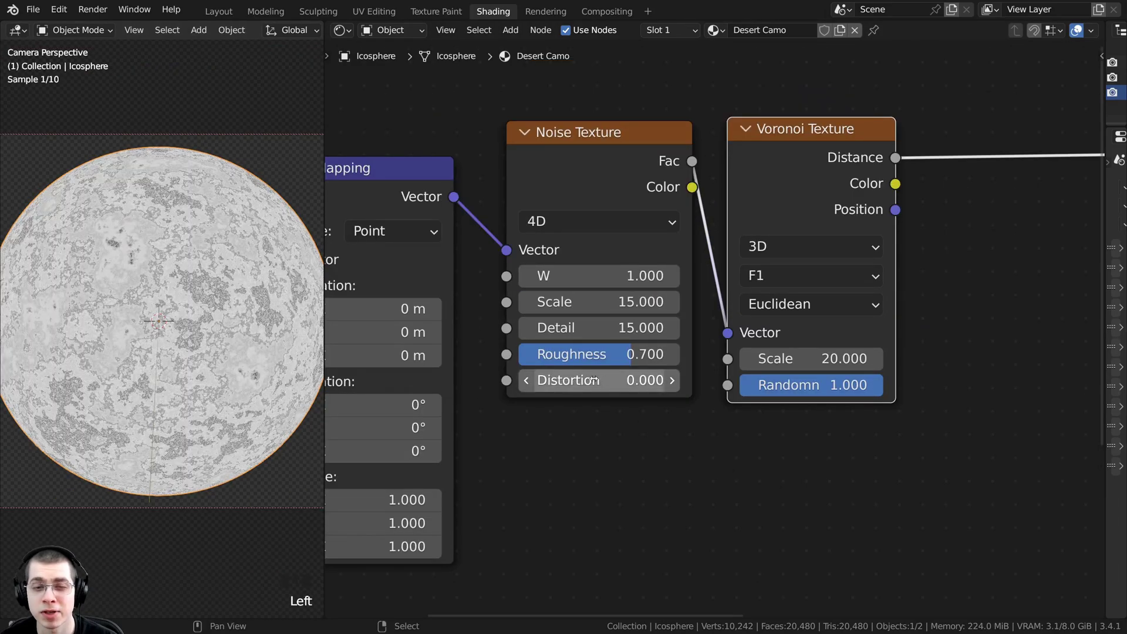
{"action": "left_click", "coordinate": [592, 378]}
{"action": "type", "text": "0.1"}
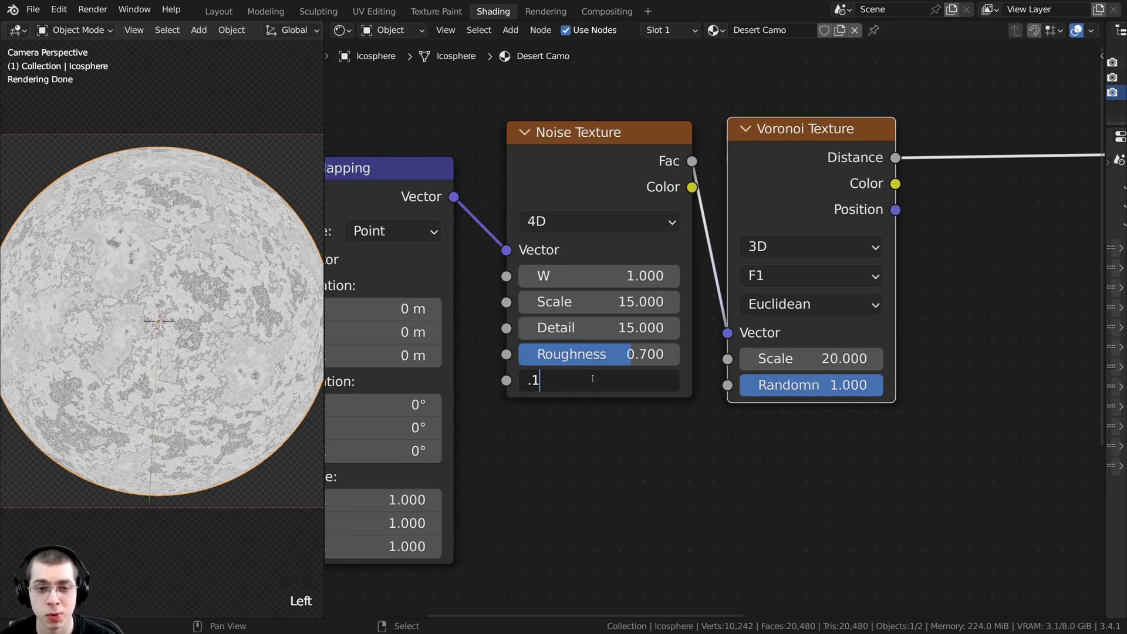
{"action": "left_click", "coordinate": [593, 379]}
{"action": "scroll", "coordinate": [635, 310], "scroll_direction": "down", "scroll_amount": 1}
{"action": "left_click_drag", "start_coordinate": [651, 189], "coordinate": [639, 195]}
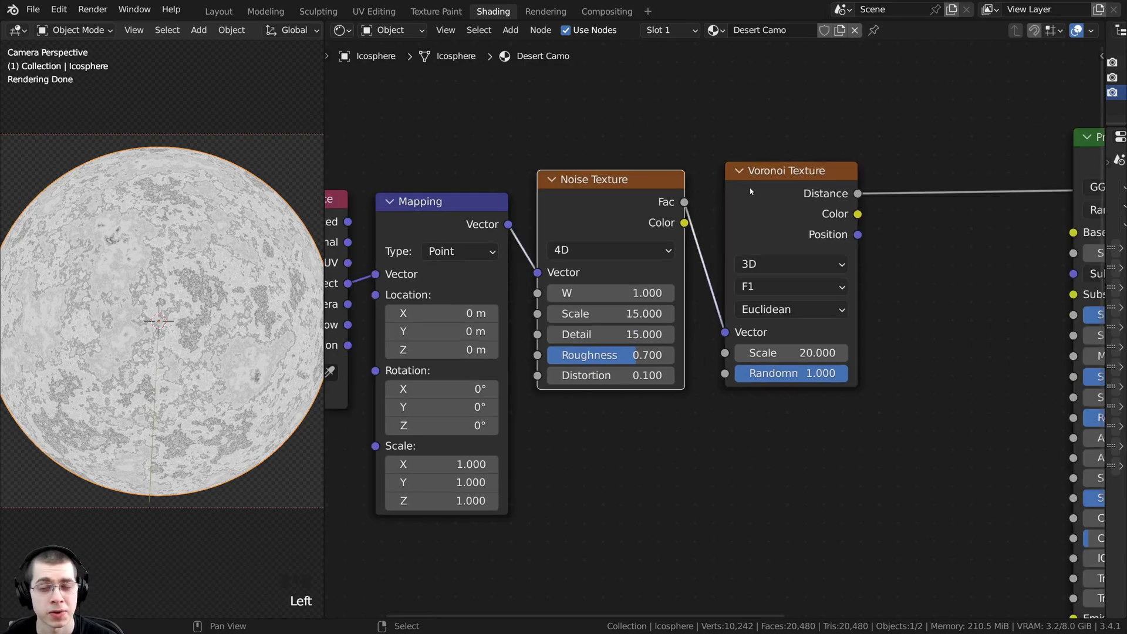
- Move the Voronoi Texture node closer to the Noise Texture and set its Randomness to 0
{"action": "left_click_drag", "start_coordinate": [751, 182], "coordinate": [737, 187]}
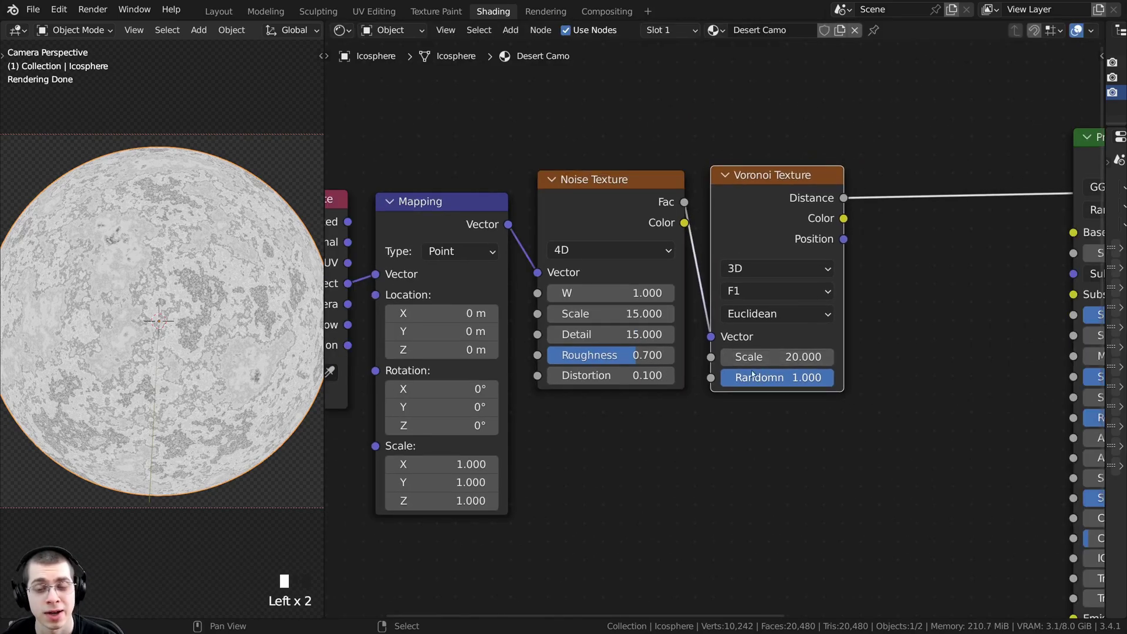
{"action": "left_click_drag", "start_coordinate": [820, 377], "coordinate": [707, 377]}
{"action": "scroll", "coordinate": [162, 331], "scroll_direction": "up", "scroll_amount": 4}
{"action": "scroll", "coordinate": [397, 335], "scroll_direction": "down", "scroll_amount": 2}
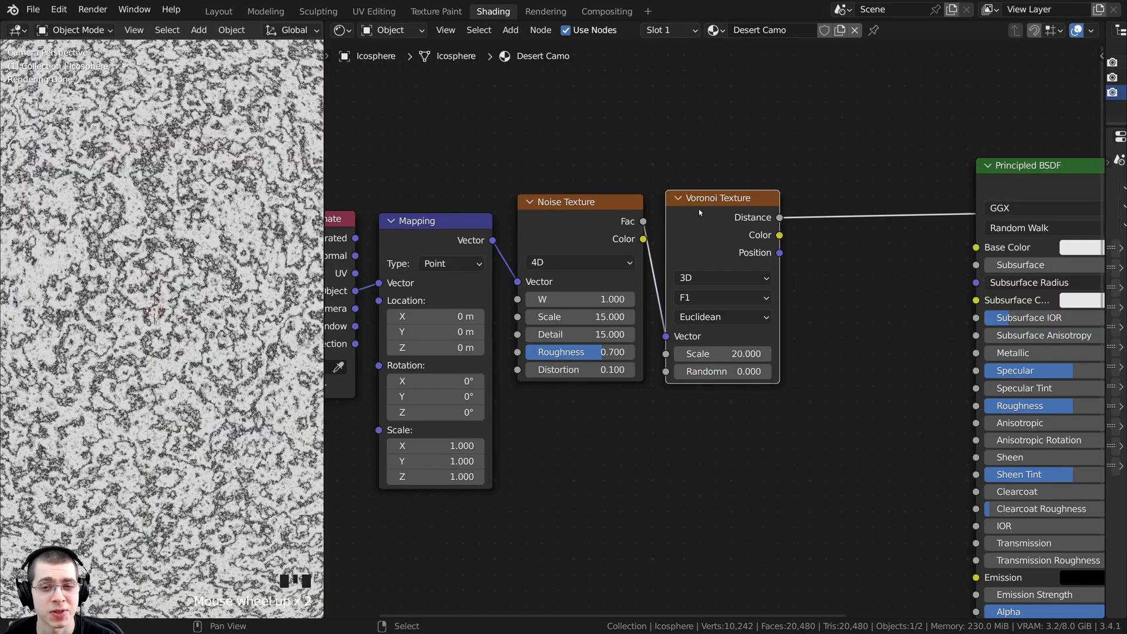
{"action": "left_click_drag", "start_coordinate": [699, 213], "coordinate": [700, 203]}
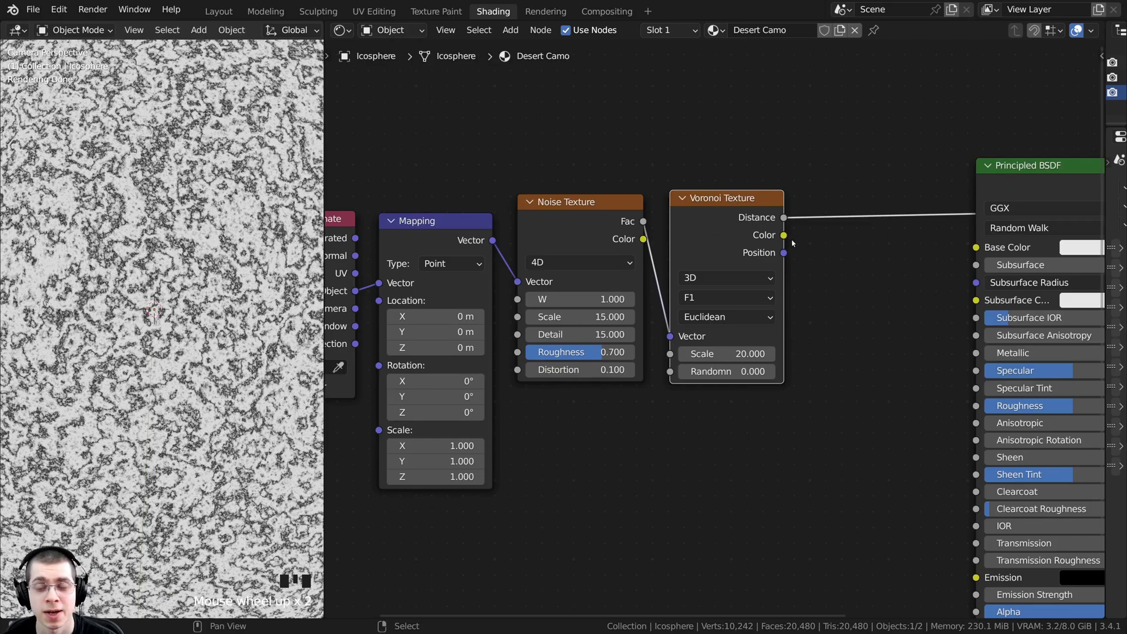
- Preview the Voronoi Texture's Color output on the sphere and view the pattern through the camera
{"action": "left_click", "coordinate": [713, 216], "text": "ctrl+shift"}
{"action": "scroll", "coordinate": [182, 307], "scroll_direction": "down", "scroll_amount": 3}
{"action": "left_click", "coordinate": [741, 231], "text": "ctrl+shift"}
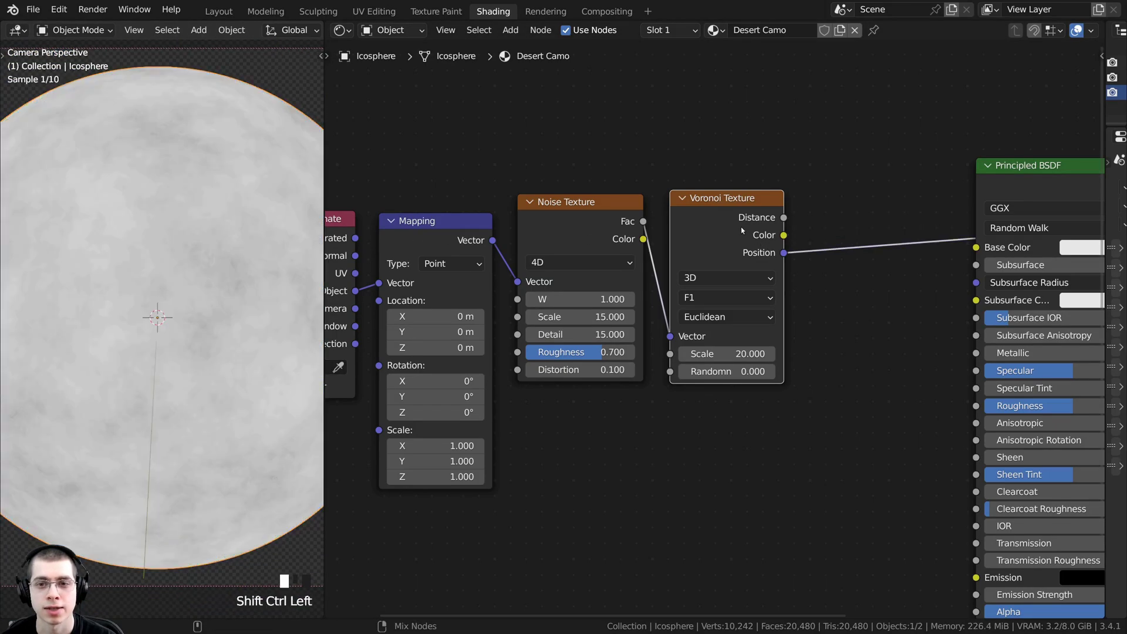
{"action": "left_click", "coordinate": [741, 230], "text": "ctrl+shift"}
{"action": "left_click", "coordinate": [751, 233], "text": "ctrl+shift"}
{"action": "left_click", "coordinate": [754, 234], "text": "ctrl+shift"}
{"action": "left_click", "coordinate": [757, 234], "text": "ctrl+shift"}
{"action": "left_click", "coordinate": [763, 236], "text": "ctrl+shift"}
{"action": "left_click", "coordinate": [769, 238], "text": "ctrl+shift"}
{"action": "left_click", "coordinate": [779, 241], "text": "ctrl+shift"}
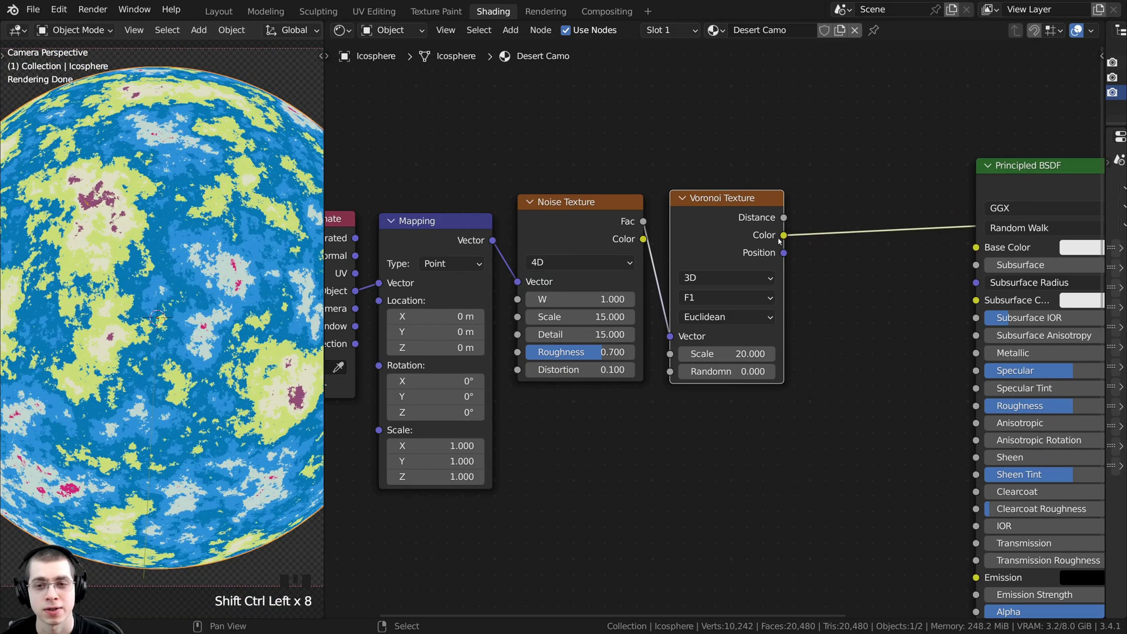
{"action": "scroll", "coordinate": [176, 282], "scroll_direction": "down", "scroll_amount": 2}
{"action": "middle_click_drag", "start_coordinate": [176, 281], "coordinate": [174, 289]}
{"action": "key", "text": "KP_0"}
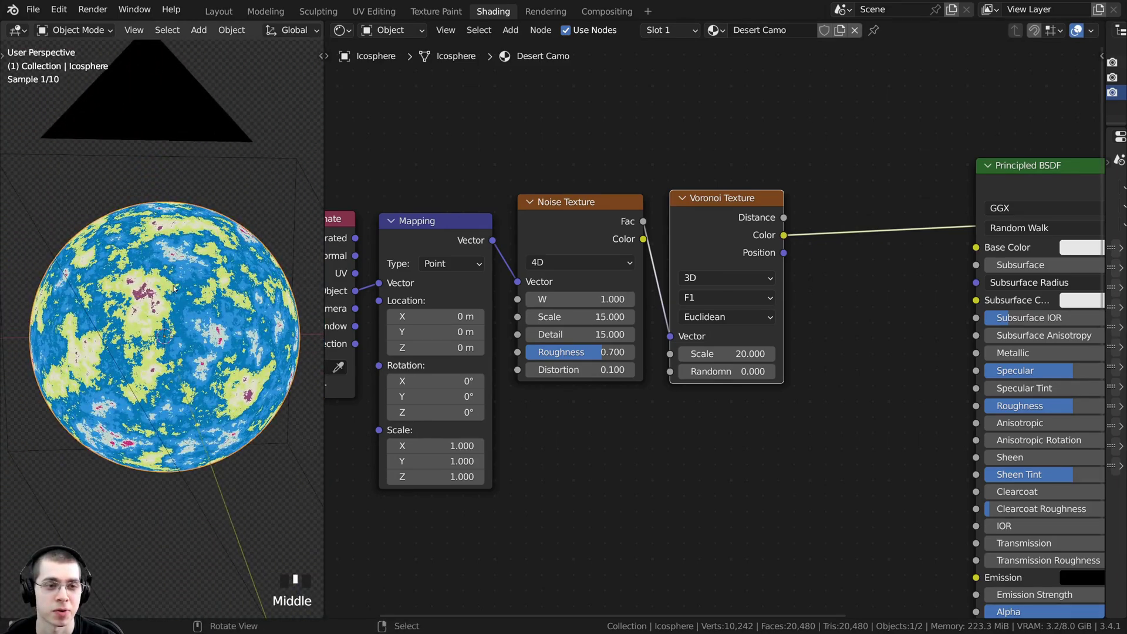
{"action": "key", "text": "KP_0"}
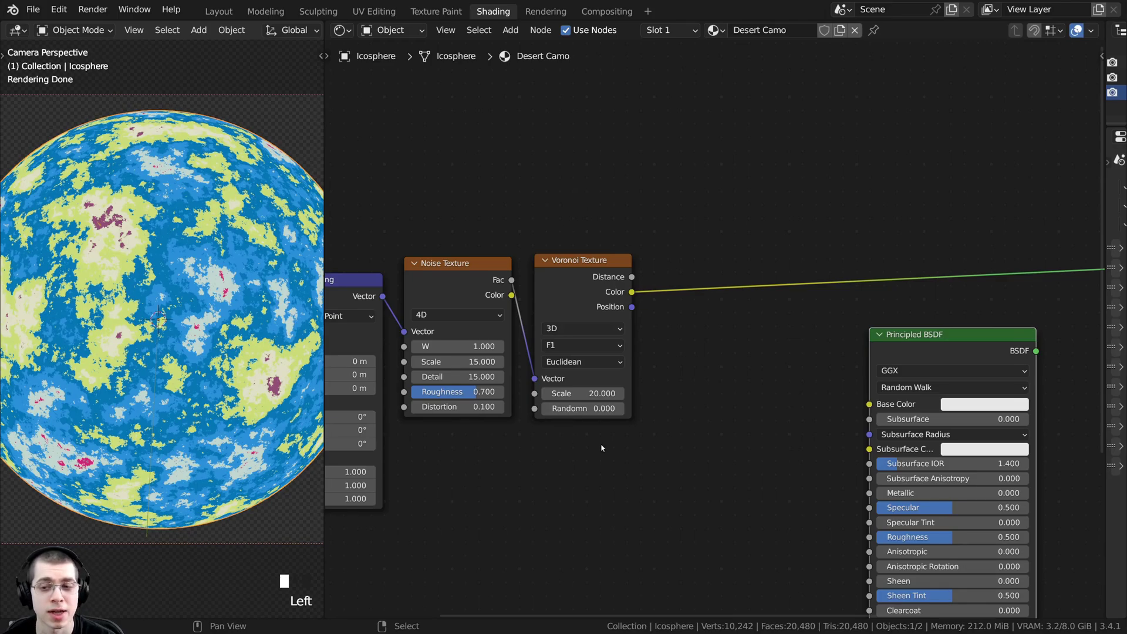
- Add a Mix node above and beyond the Voronoi Texture and set its data type to Color
{"action": "key", "text": "shift+a"}
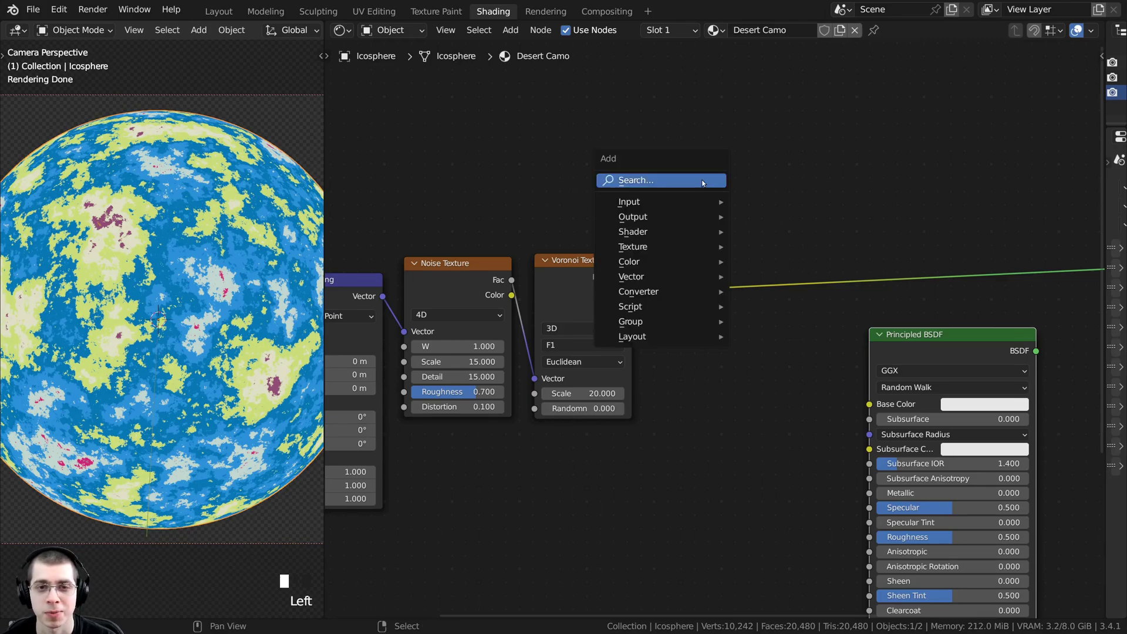
{"action": "left_click", "coordinate": [701, 182]}
{"action": "type", "text": "mix"}
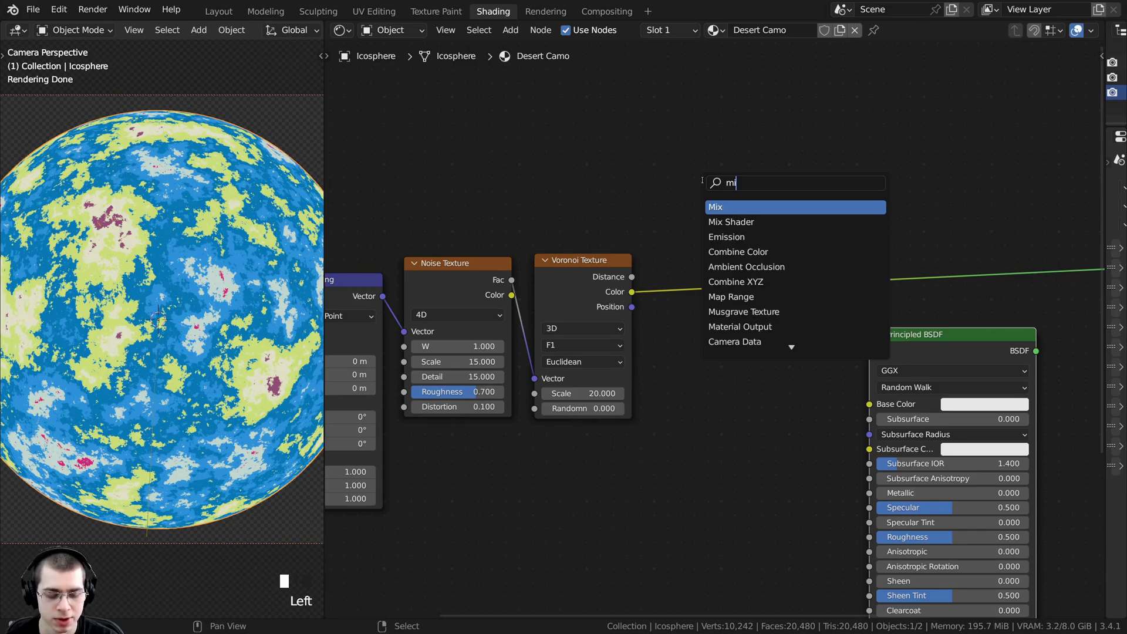
{"action": "left_click", "coordinate": [718, 206]}
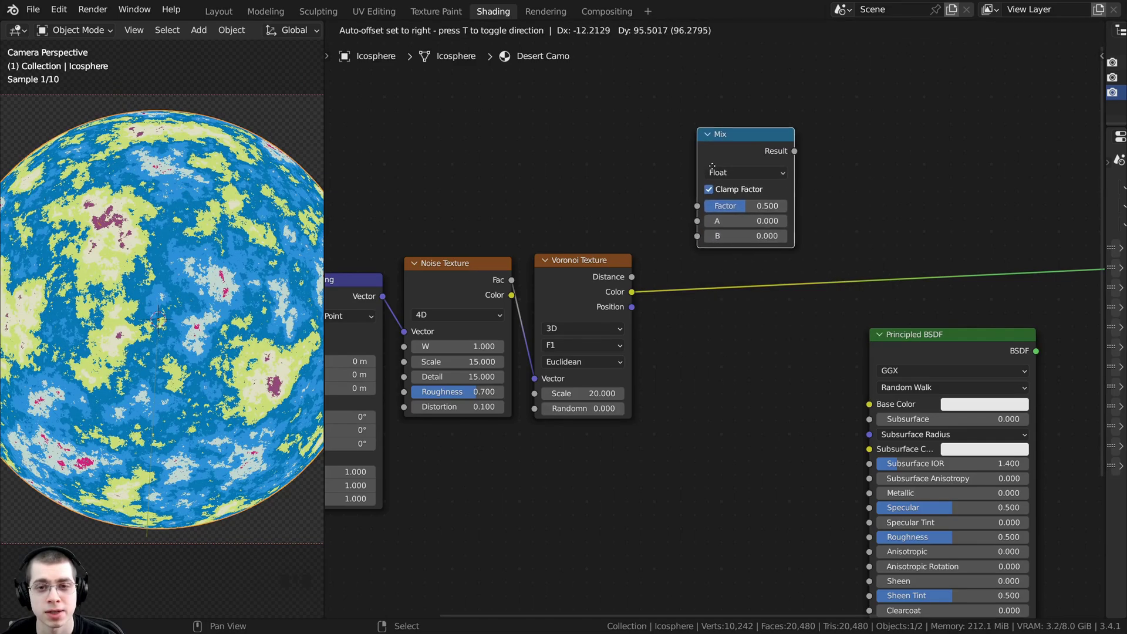
{"action": "left_click", "coordinate": [713, 199]}
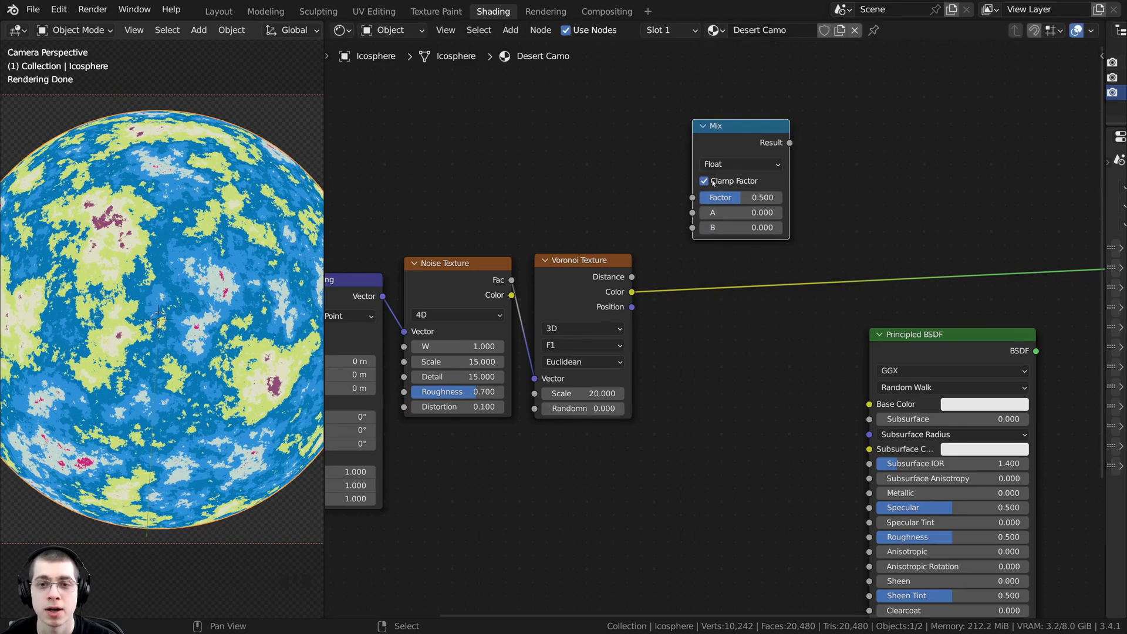
{"action": "left_click", "coordinate": [713, 164]}
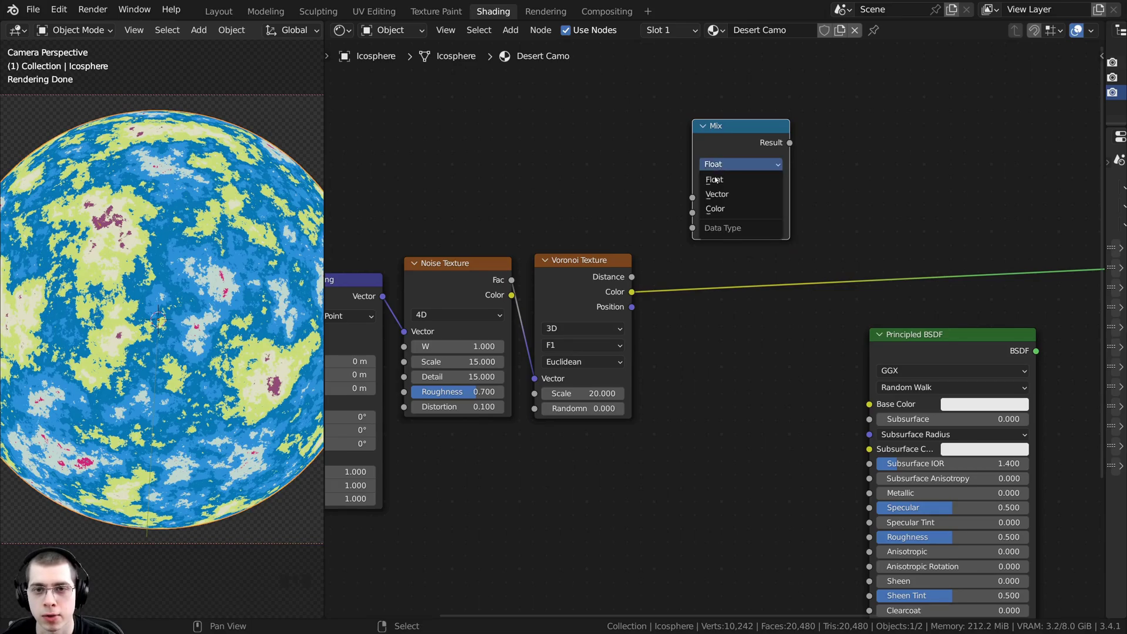
{"action": "left_click", "coordinate": [717, 208]}
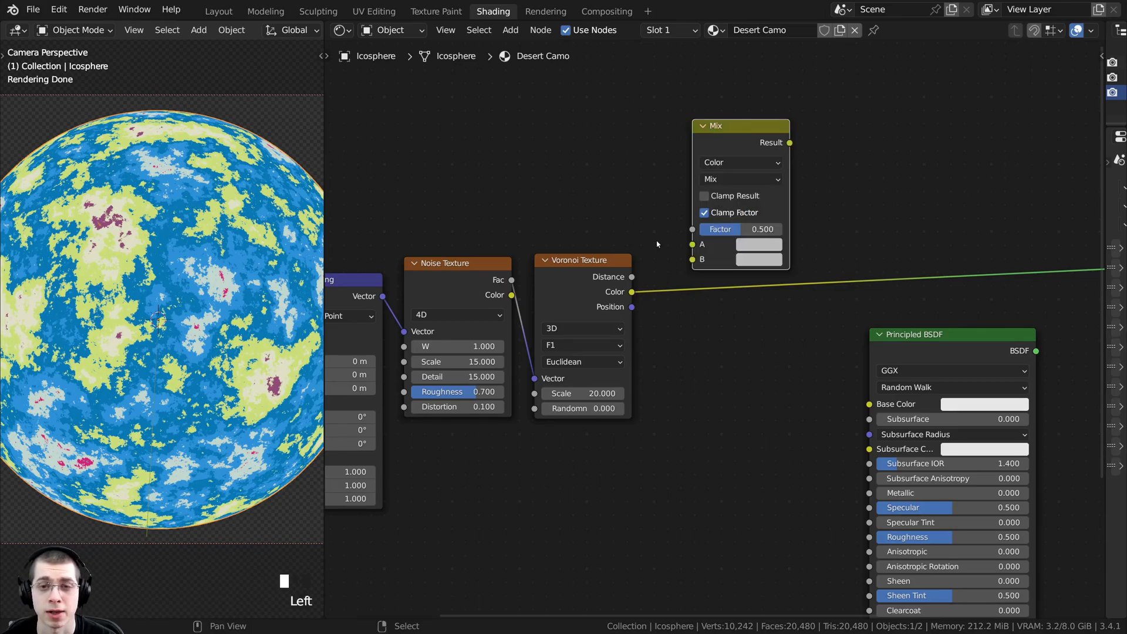
- Insert the Mix node into the Voronoi Texture's Color output link and reroute that Color into the Mix node's Factor
{"action": "left_click_drag", "start_coordinate": [706, 138], "coordinate": [679, 264]}
{"action": "left_click_drag", "start_coordinate": [695, 268], "coordinate": [725, 251]}
{"action": "middle_click_drag", "start_coordinate": [669, 254], "coordinate": [650, 224]}
{"action": "scroll", "coordinate": [651, 223], "scroll_direction": "up", "scroll_amount": 4}
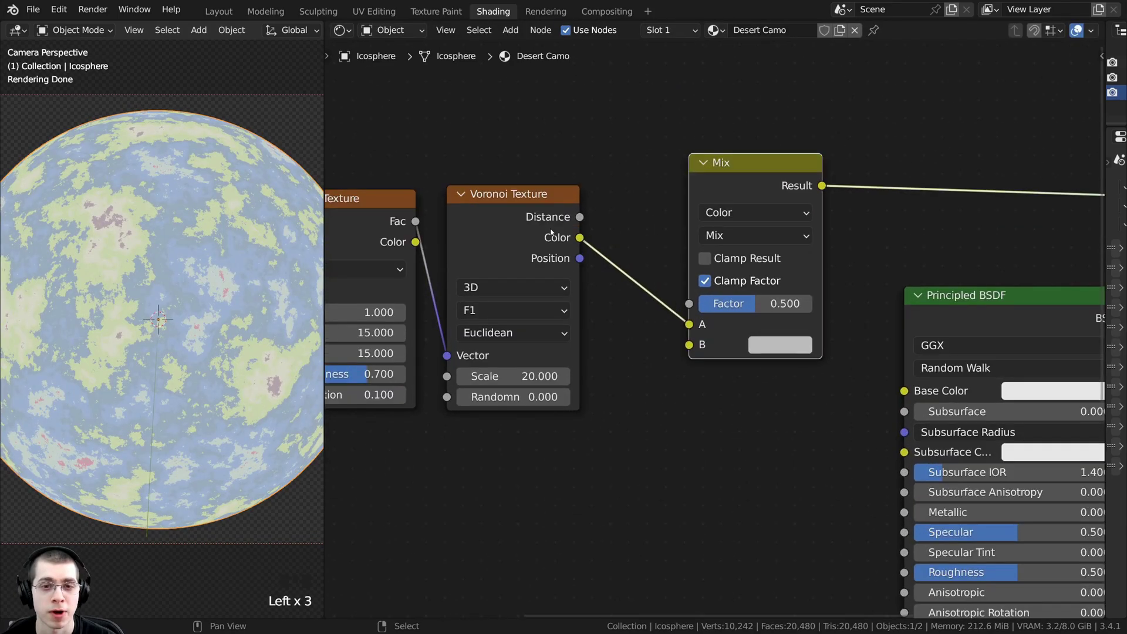
{"action": "left_click_drag", "start_coordinate": [688, 322], "coordinate": [688, 303]}
{"action": "scroll", "coordinate": [695, 329], "scroll_direction": "down", "scroll_amount": 1}
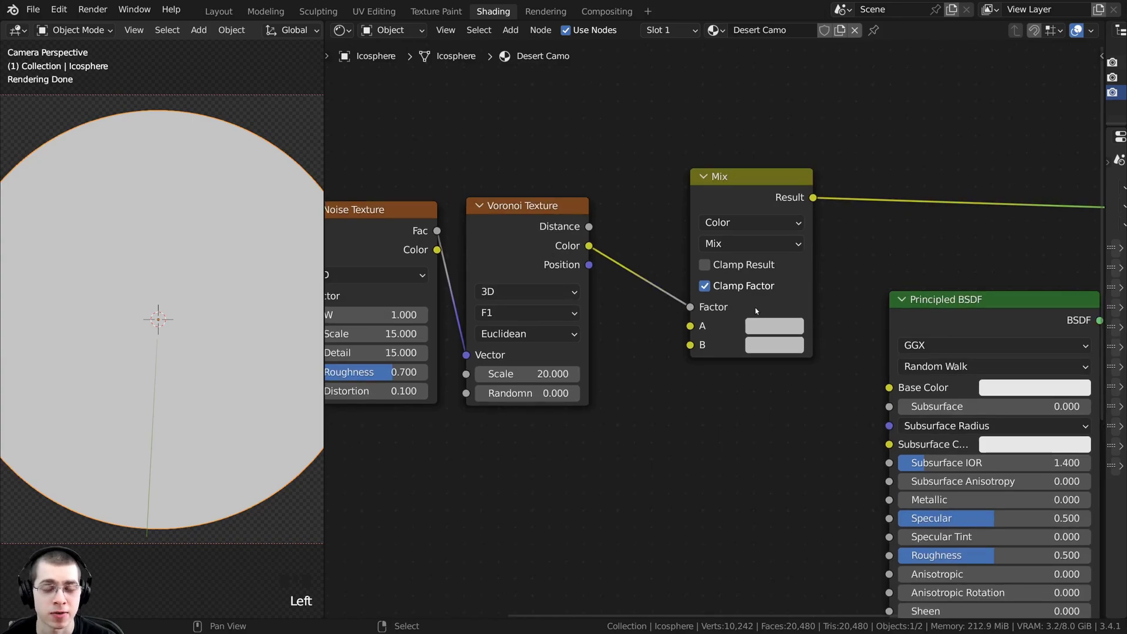
{"action": "scroll", "coordinate": [719, 305], "scroll_direction": "up", "scroll_amount": 1}
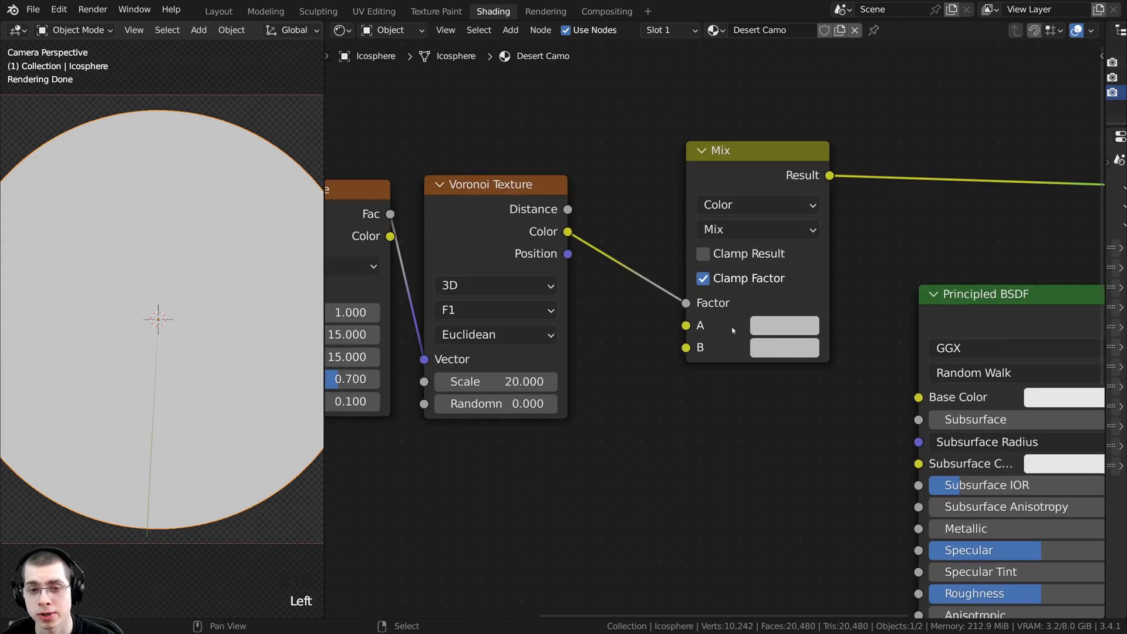
{"action": "scroll", "coordinate": [663, 326], "scroll_direction": "down", "scroll_amount": 1}
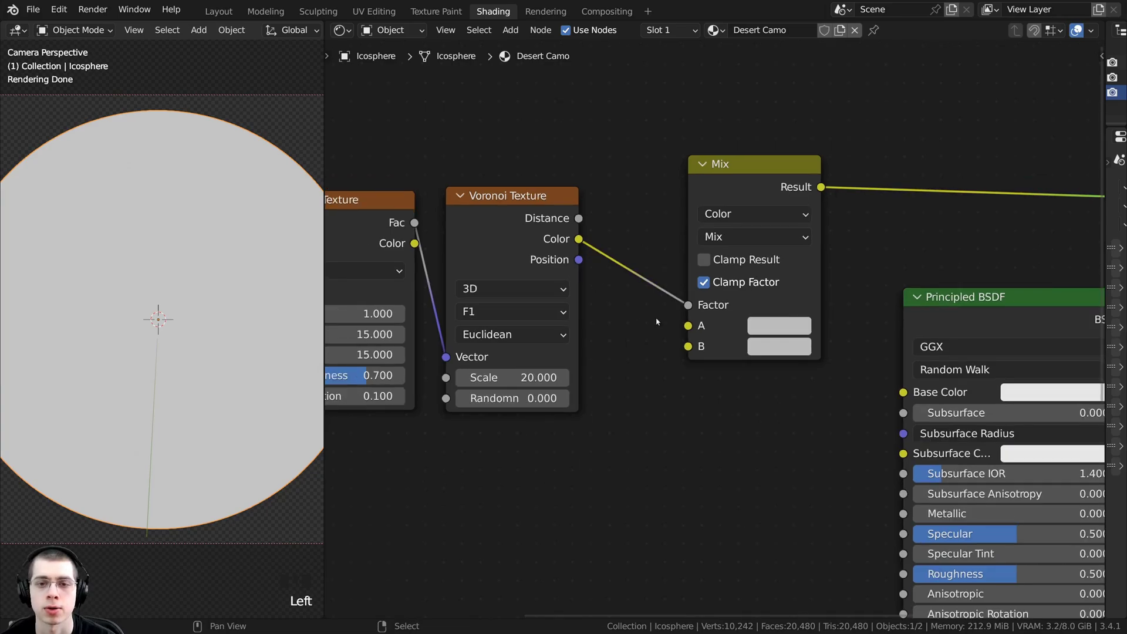
- Set the Mix node's color A to a sandy tan and color B to a dark reddish brown
{"action": "middle_click_drag", "start_coordinate": [726, 327], "coordinate": [707, 335]}
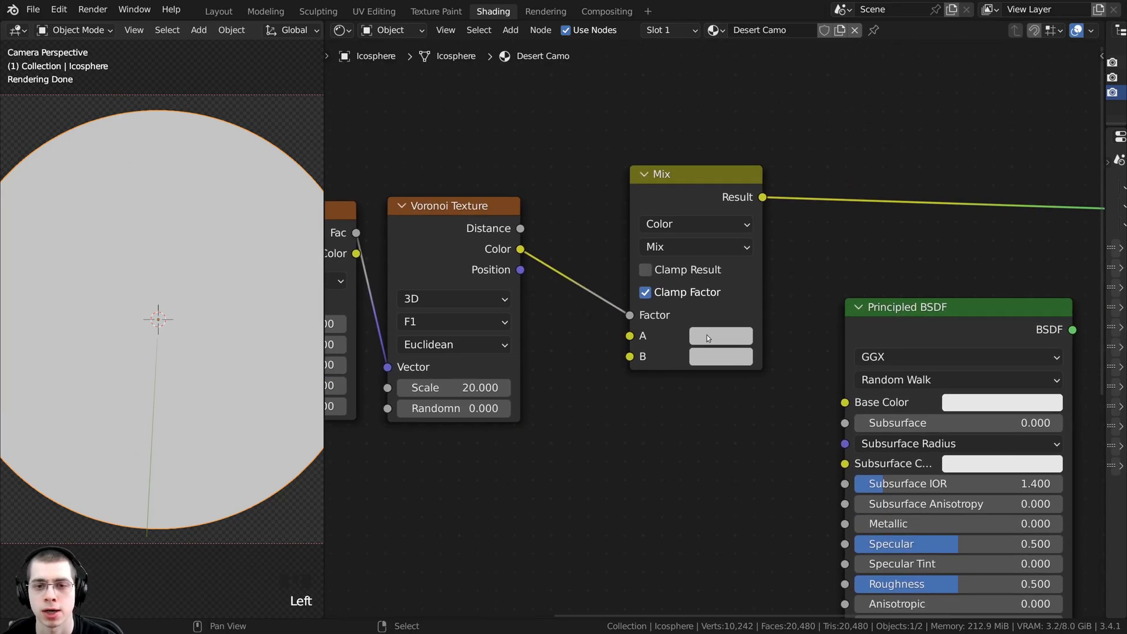
{"action": "left_click", "coordinate": [707, 333]}
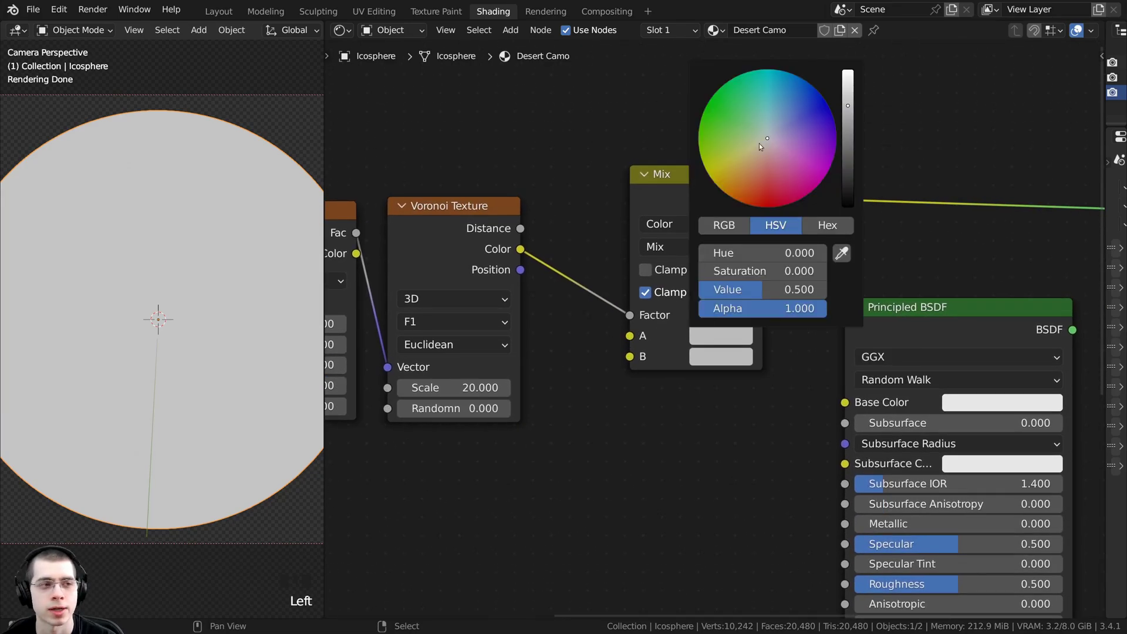
{"action": "left_click_drag", "start_coordinate": [759, 143], "coordinate": [749, 156]}
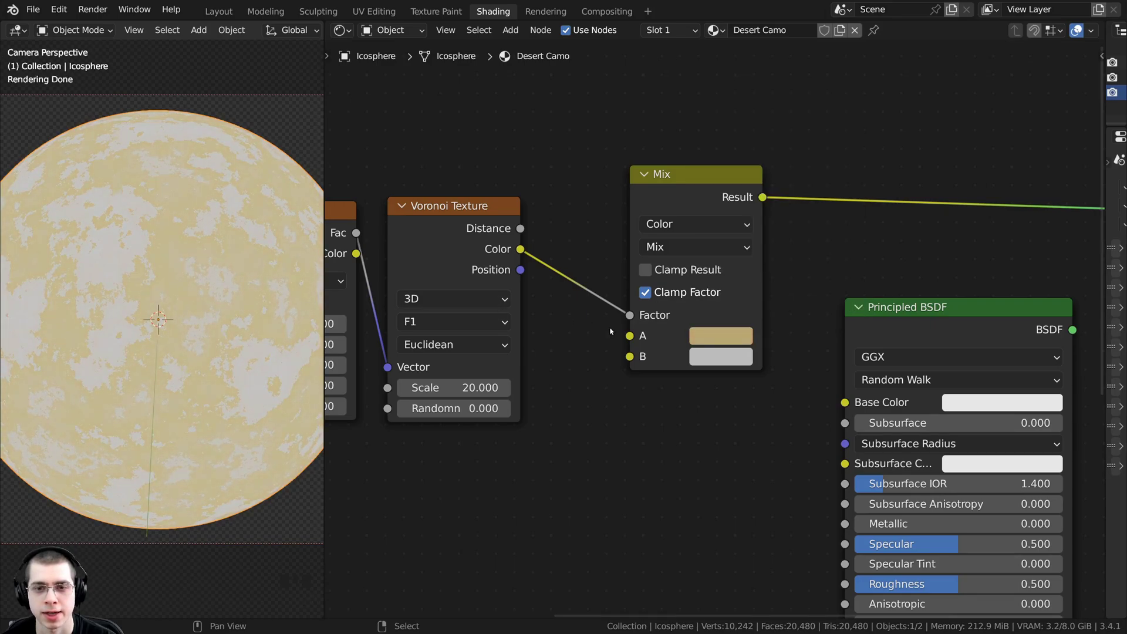
{"action": "left_click", "coordinate": [698, 351]}
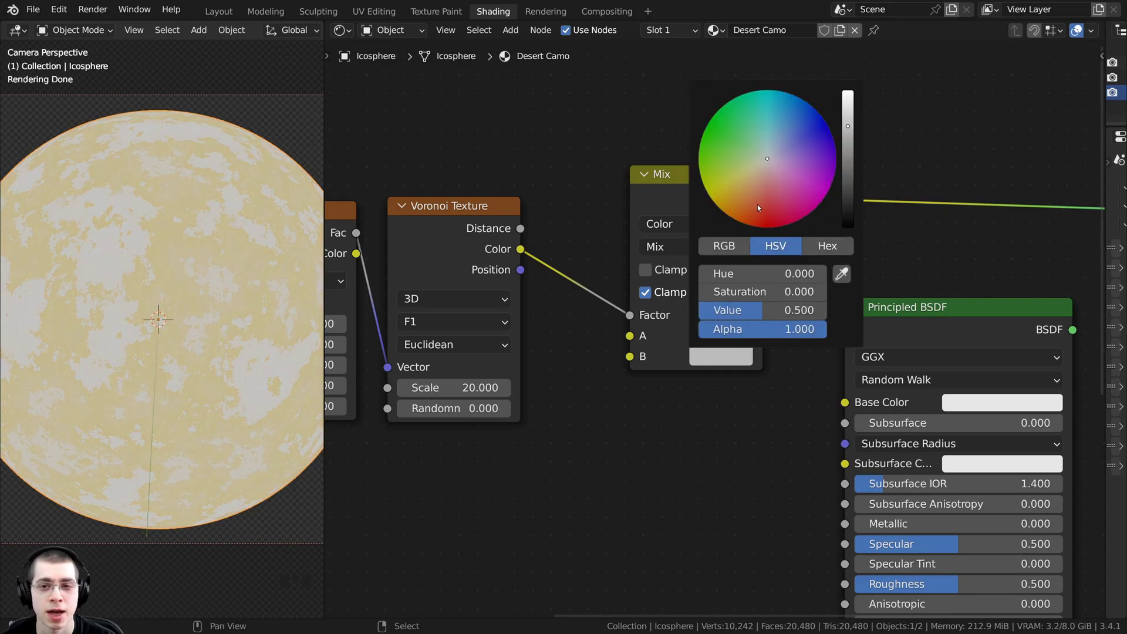
{"action": "left_click_drag", "start_coordinate": [757, 204], "coordinate": [750, 202]}
{"action": "left_click_drag", "start_coordinate": [848, 156], "coordinate": [848, 167]}
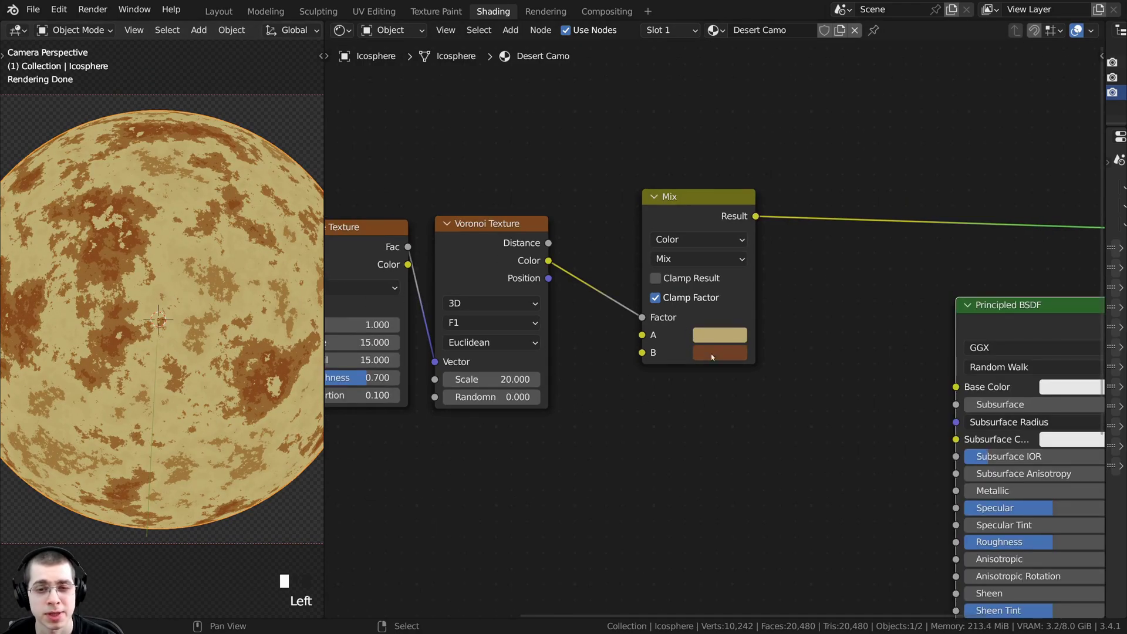
- Make room before the Mix node and insert a ColorRamp between the Voronoi Color and the Mix Factor
{"action": "left_click_drag", "start_coordinate": [662, 207], "coordinate": [721, 209]}
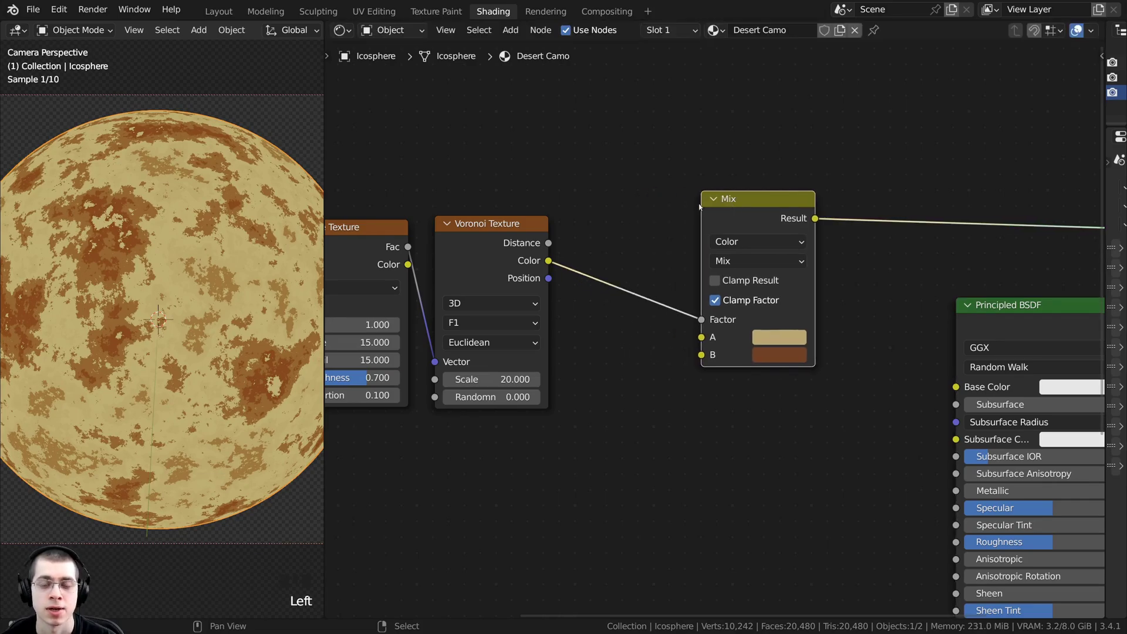
{"action": "key", "text": "shift+a"}
{"action": "left_click", "coordinate": [592, 155]}
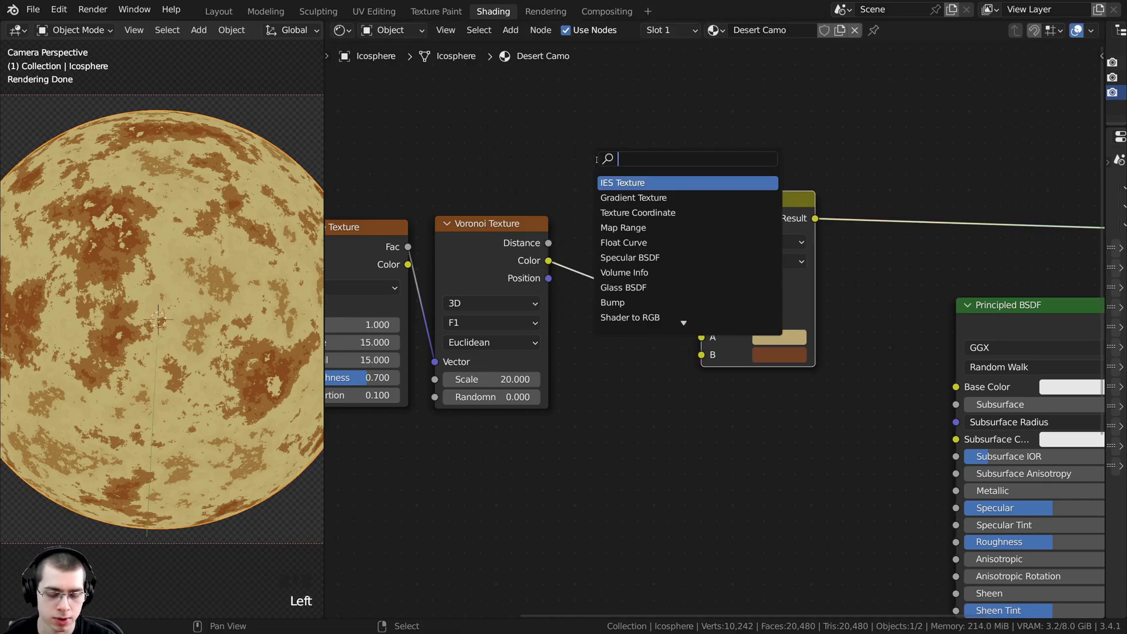
{"action": "type", "text": "col"}
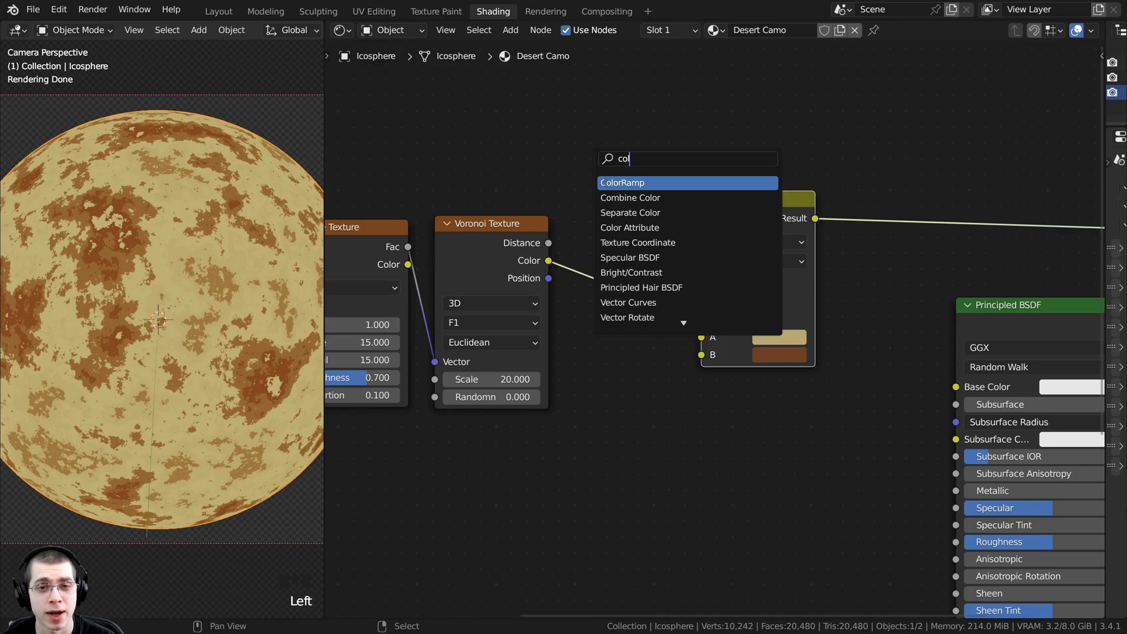
{"action": "left_click", "coordinate": [605, 183]}
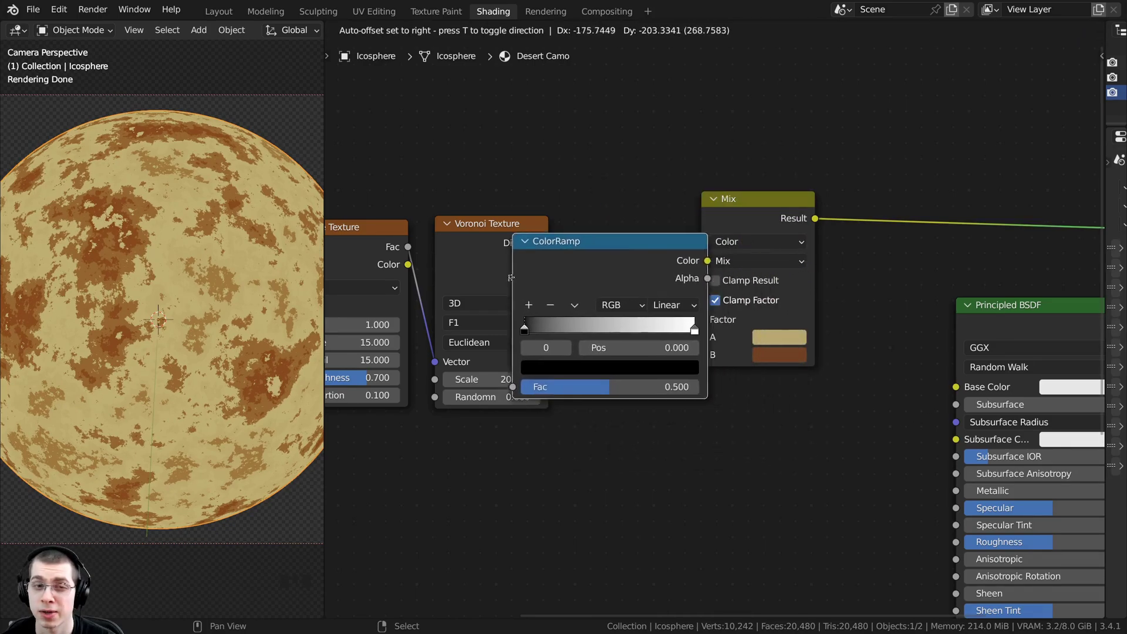
{"action": "left_click", "coordinate": [611, 276]}
- Arrange the ColorRamp beside the Voronoi Texture with the Mix node close after it, and select the ramp's black stop
{"action": "left_click_drag", "start_coordinate": [735, 252], "coordinate": [698, 236]}
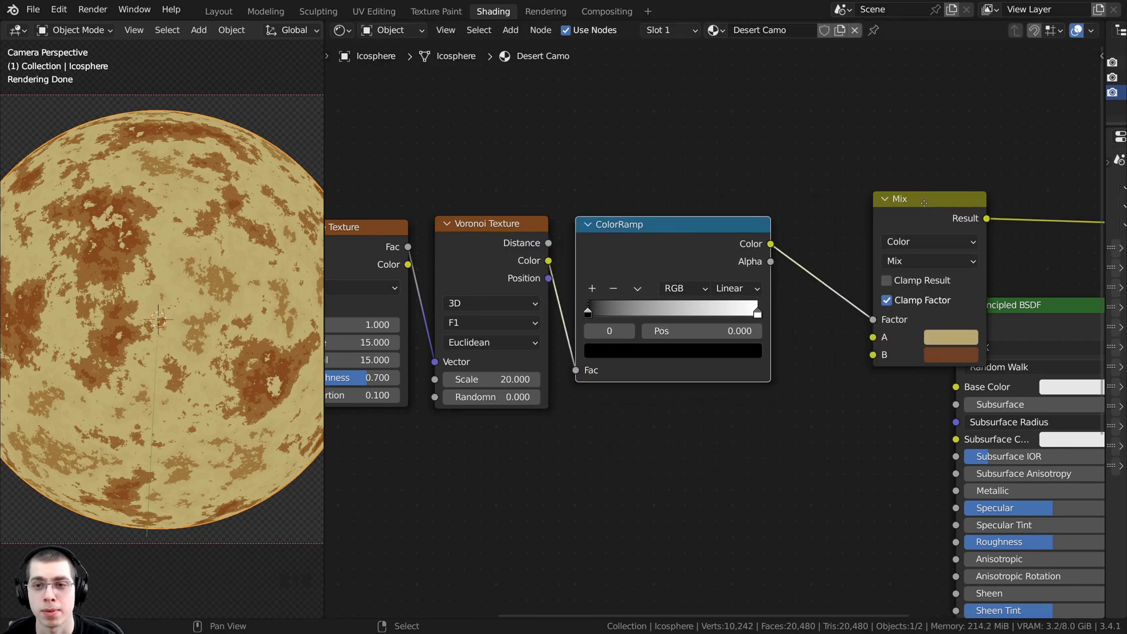
{"action": "left_click_drag", "start_coordinate": [924, 203], "coordinate": [850, 209]}
{"action": "left_click", "coordinate": [662, 221]}
{"action": "scroll", "coordinate": [661, 222], "scroll_direction": "up", "scroll_amount": 4}
{"action": "middle_click_drag", "start_coordinate": [662, 221], "coordinate": [594, 219]}
{"action": "mouse_move", "coordinate": [688, 303]}
{"action": "left_mouse_down"}
{"action": "mouse_move", "coordinate": [631, 303]}
{"action": "mouse_move", "coordinate": [688, 307]}
{"action": "left_mouse_up"}
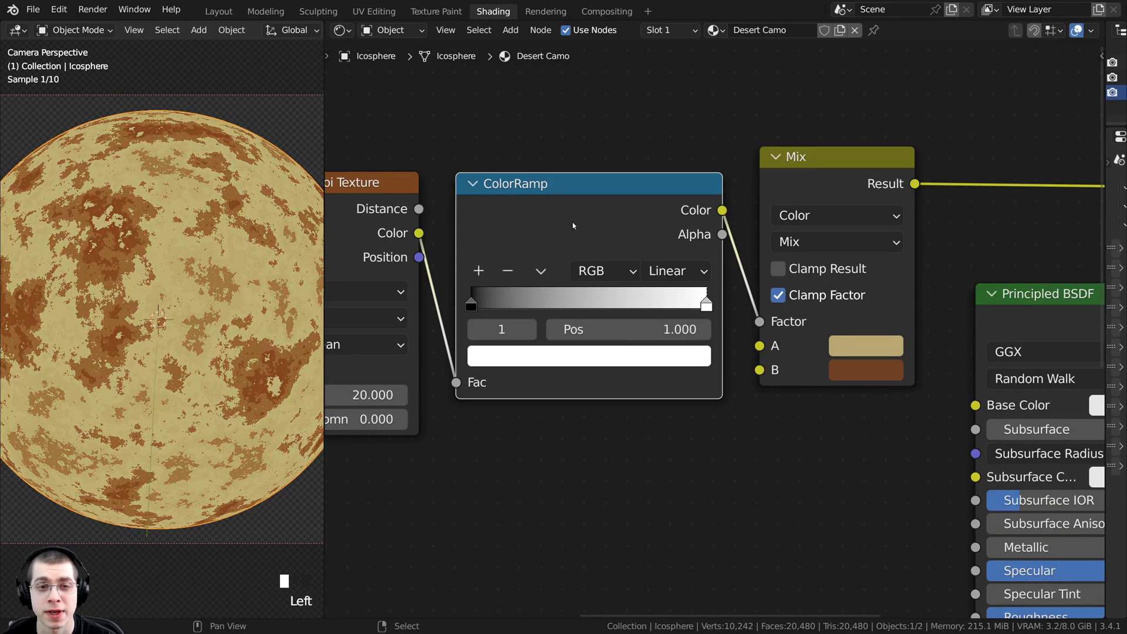
{"action": "left_click_drag", "start_coordinate": [573, 223], "coordinate": [570, 218]}
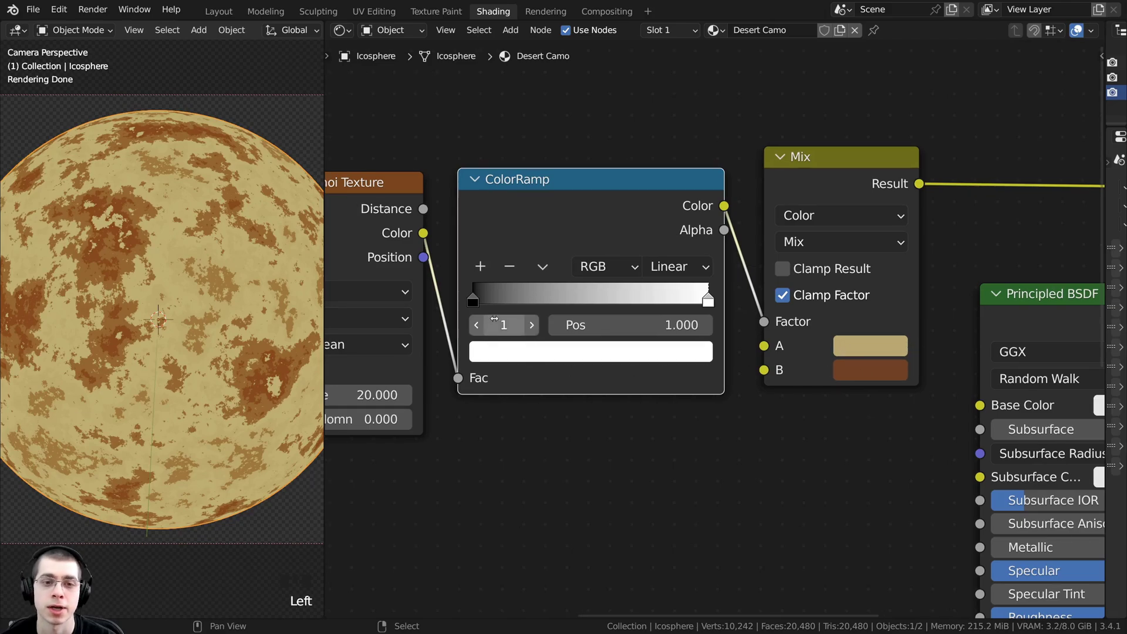
{"action": "left_click_drag", "start_coordinate": [491, 298], "coordinate": [500, 298]}
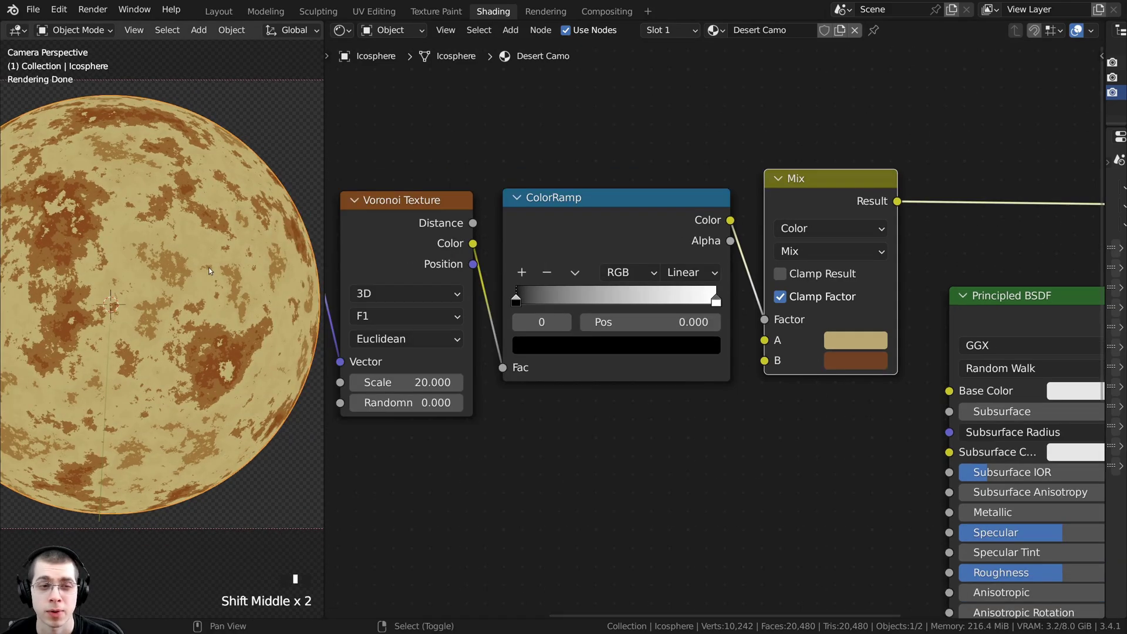
- Examine the tan and brown camo patches on the sphere up close
{"action": "middle_click_drag", "start_coordinate": [209, 267], "coordinate": [195, 261], "text": "shift"}
{"action": "middle_click_drag", "start_coordinate": [234, 342], "coordinate": [96, 305], "text": "shift"}
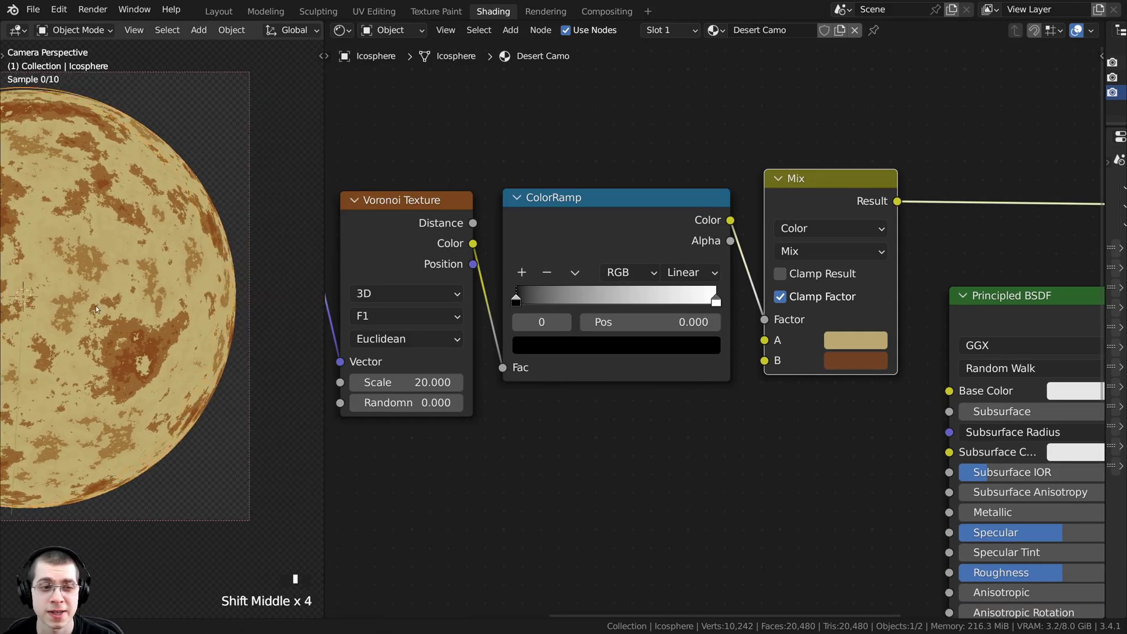
{"action": "scroll", "coordinate": [97, 305], "scroll_direction": "up", "scroll_amount": 6}
{"action": "middle_click_drag", "start_coordinate": [199, 334], "coordinate": [156, 173], "text": "shift"}
{"action": "scroll", "coordinate": [132, 268], "scroll_direction": "up", "scroll_amount": 2}
{"action": "scroll", "coordinate": [133, 114], "scroll_direction": "up", "scroll_amount": 2}
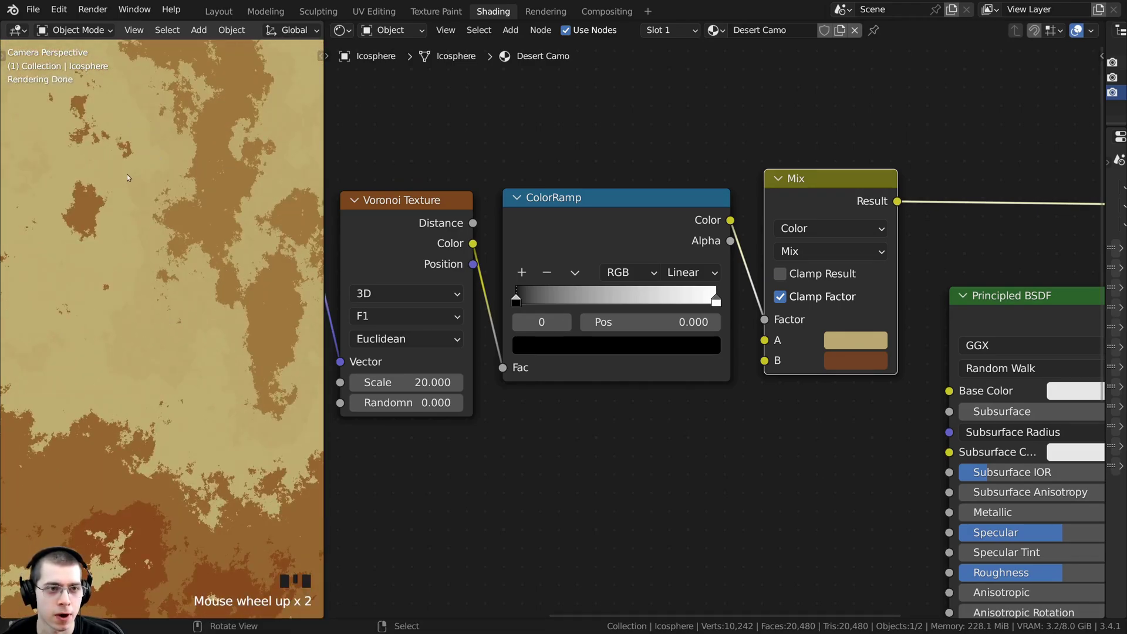
{"action": "scroll", "coordinate": [137, 207], "scroll_direction": "up", "scroll_amount": 2}
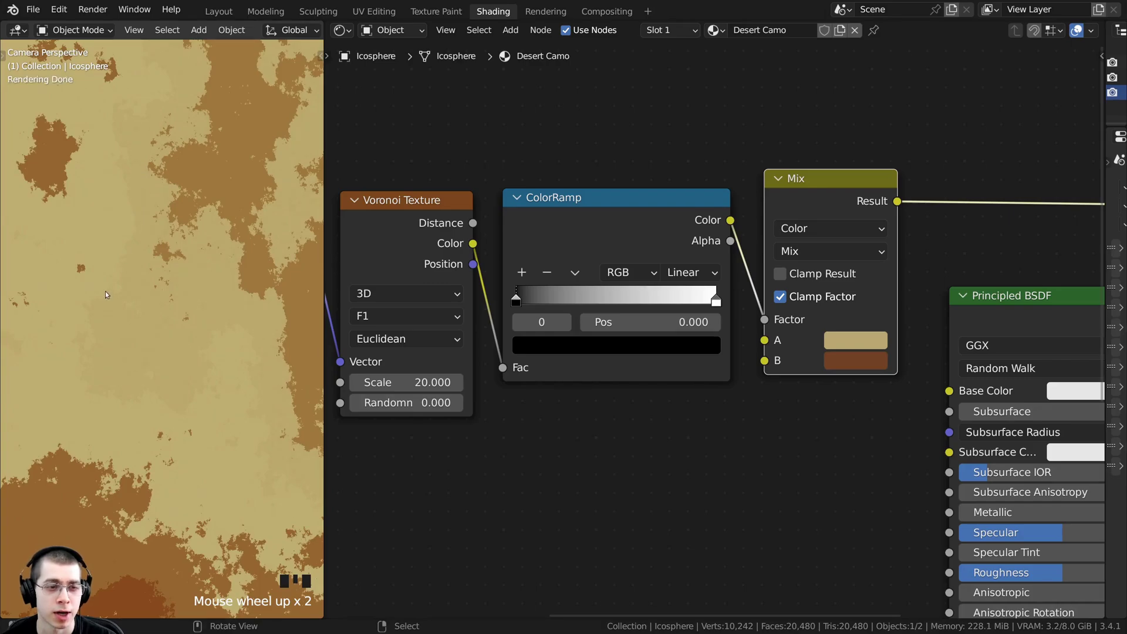
- Nudge the ColorRamp node and add a middle stop to its gradient at position 0.448
{"action": "left_click_drag", "start_coordinate": [558, 235], "coordinate": [573, 231]}
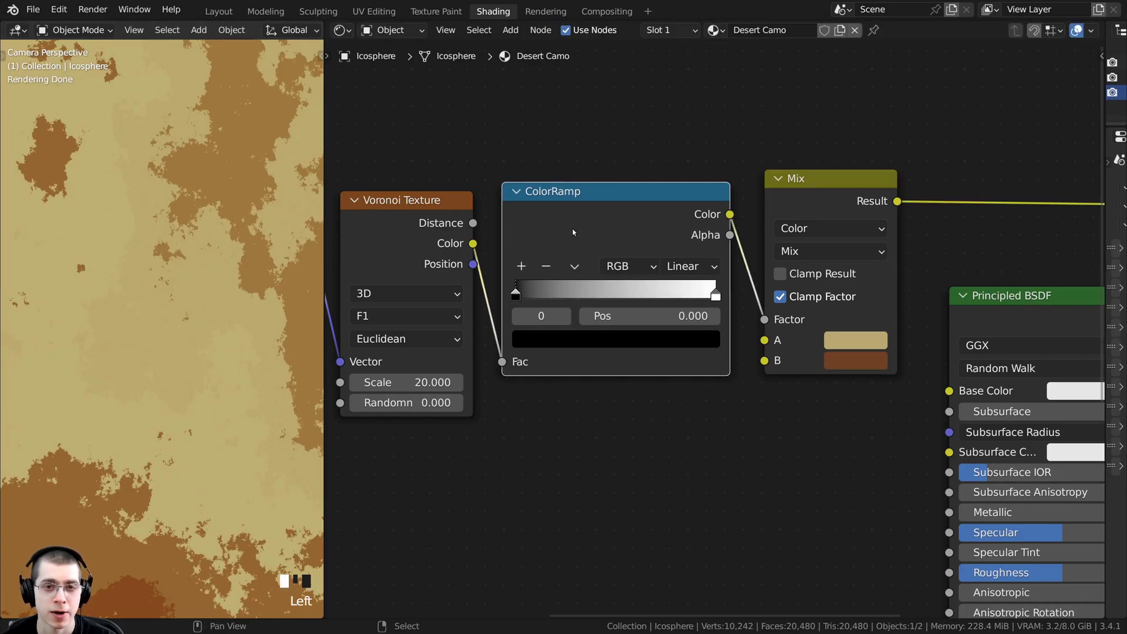
{"action": "left_click", "coordinate": [604, 286], "text": "ctrl"}
{"action": "scroll", "coordinate": [576, 290], "scroll_direction": "down", "scroll_amount": 1}
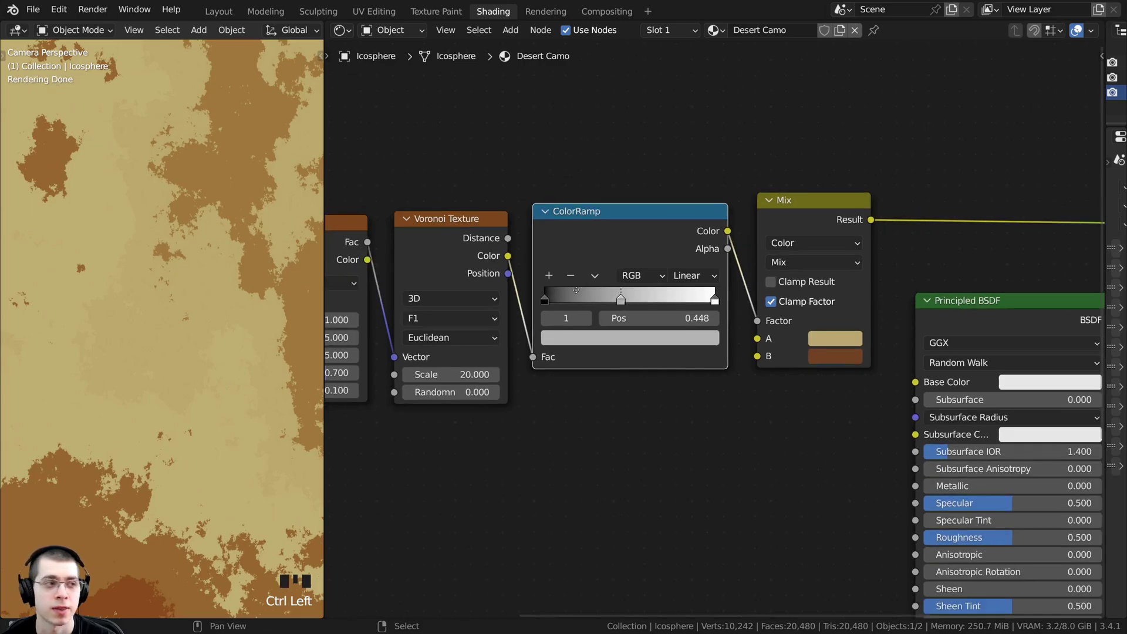
{"action": "middle_click_drag", "start_coordinate": [576, 290], "coordinate": [571, 301]}
{"action": "left_click", "coordinate": [615, 310]}
- Brighten the ColorRamp's middle stop to the light grey hex color DADADA
{"action": "left_click", "coordinate": [611, 349]}
{"action": "left_click_drag", "start_coordinate": [671, 156], "coordinate": [671, 135]}
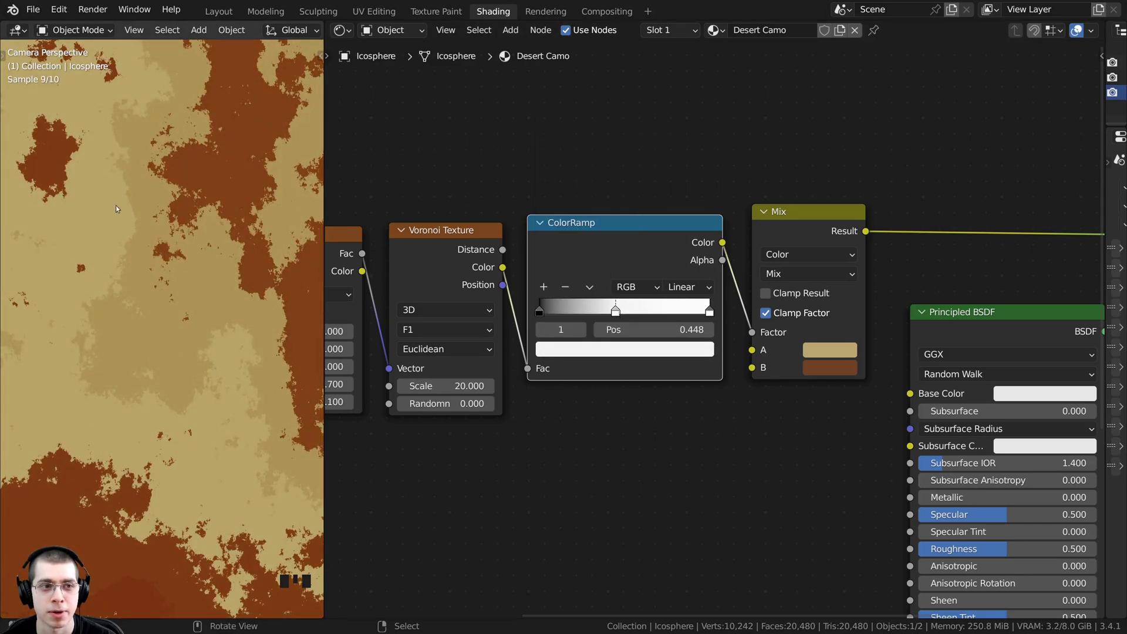
{"action": "left_click", "coordinate": [616, 349]}
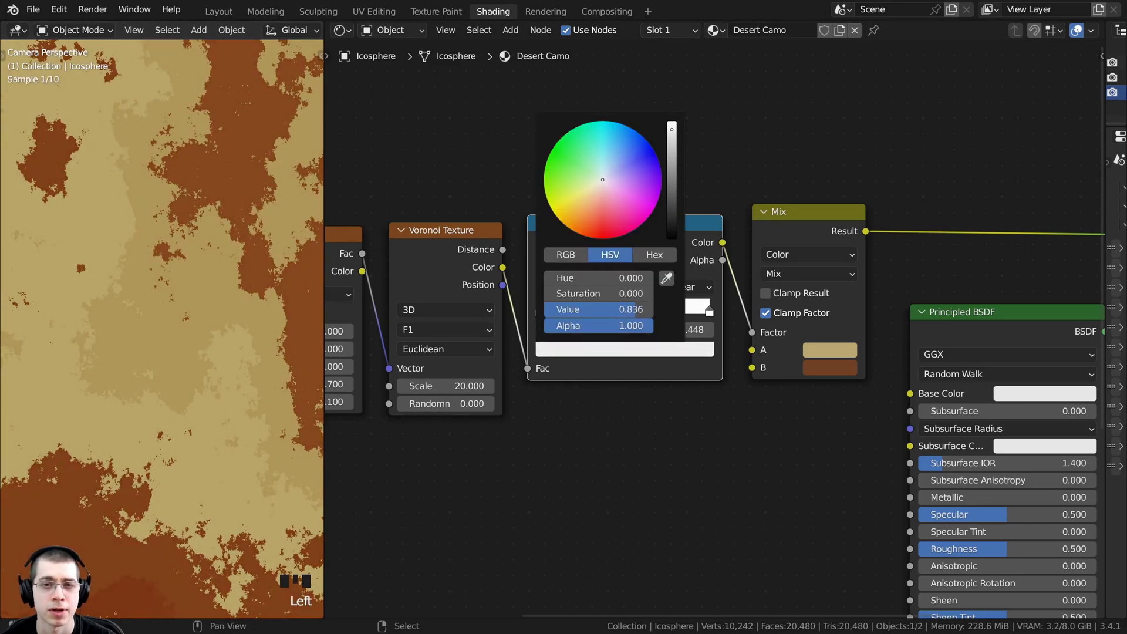
{"action": "left_click", "coordinate": [662, 259]}
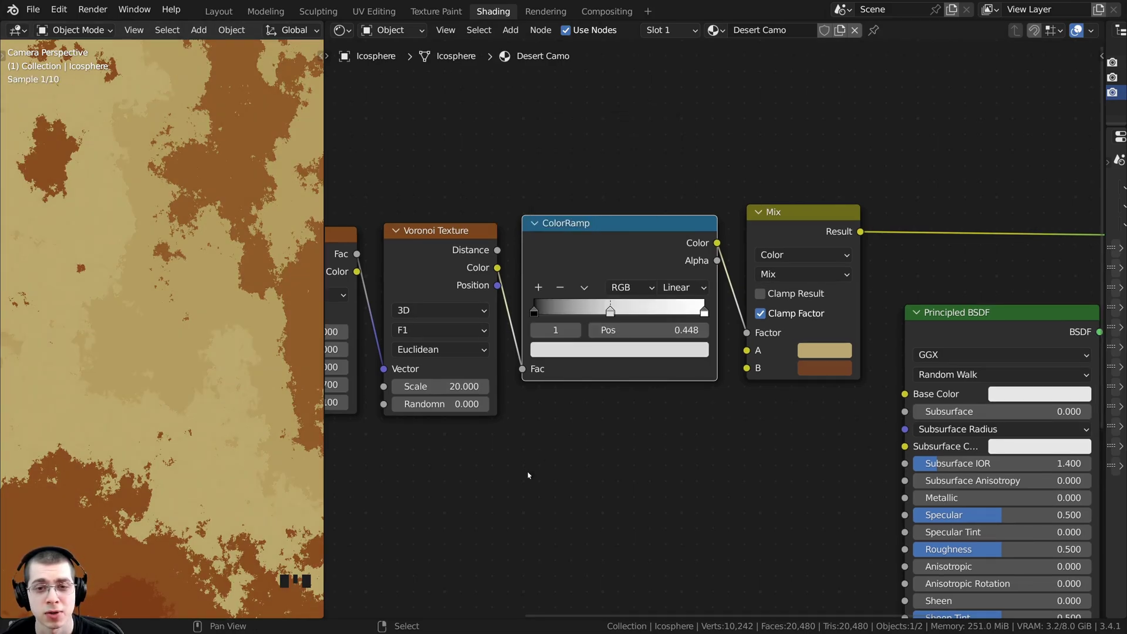
{"action": "left_click", "coordinate": [592, 351]}
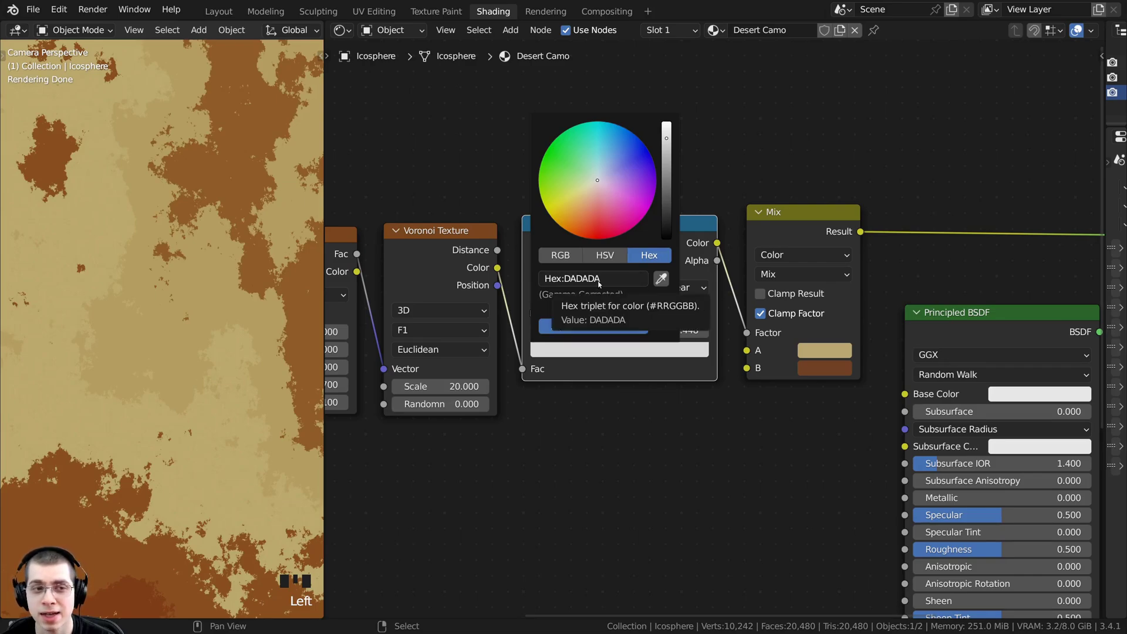
- Move the ColorRamp's light grey middle stop to position 0.199, checking the pattern on the sphere
{"action": "scroll", "coordinate": [645, 308], "scroll_direction": "down", "scroll_amount": 2}
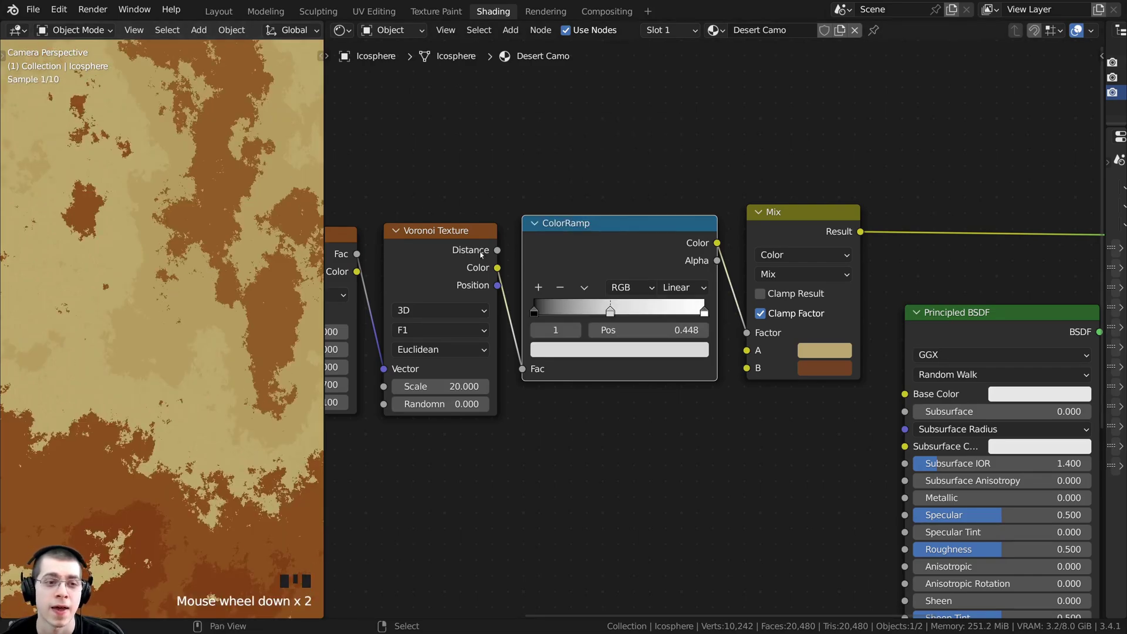
{"action": "scroll", "coordinate": [648, 308], "scroll_direction": "up", "scroll_amount": 3}
{"action": "left_click_drag", "start_coordinate": [665, 287], "coordinate": [614, 290]}
{"action": "scroll", "coordinate": [223, 340], "scroll_direction": "down", "scroll_amount": 7}
{"action": "middle_click_drag", "start_coordinate": [217, 337], "coordinate": [224, 340], "text": "shift"}
{"action": "scroll", "coordinate": [224, 340], "scroll_direction": "down", "scroll_amount": 2}
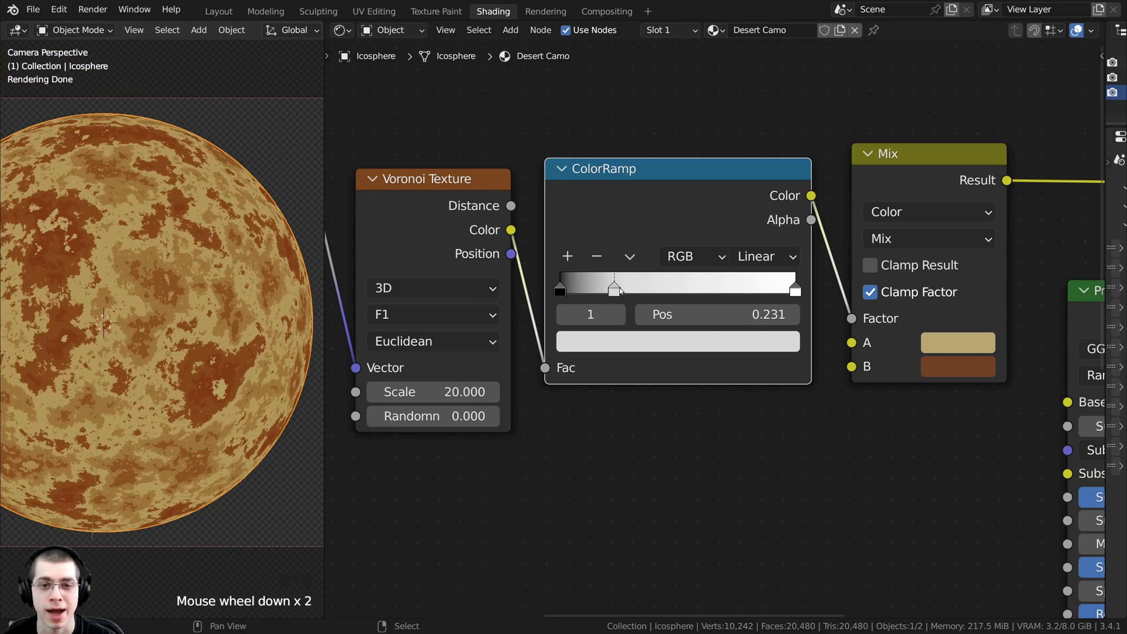
{"action": "left_click_drag", "start_coordinate": [614, 290], "coordinate": [607, 290]}
{"action": "scroll", "coordinate": [178, 300], "scroll_direction": "up", "scroll_amount": 5}
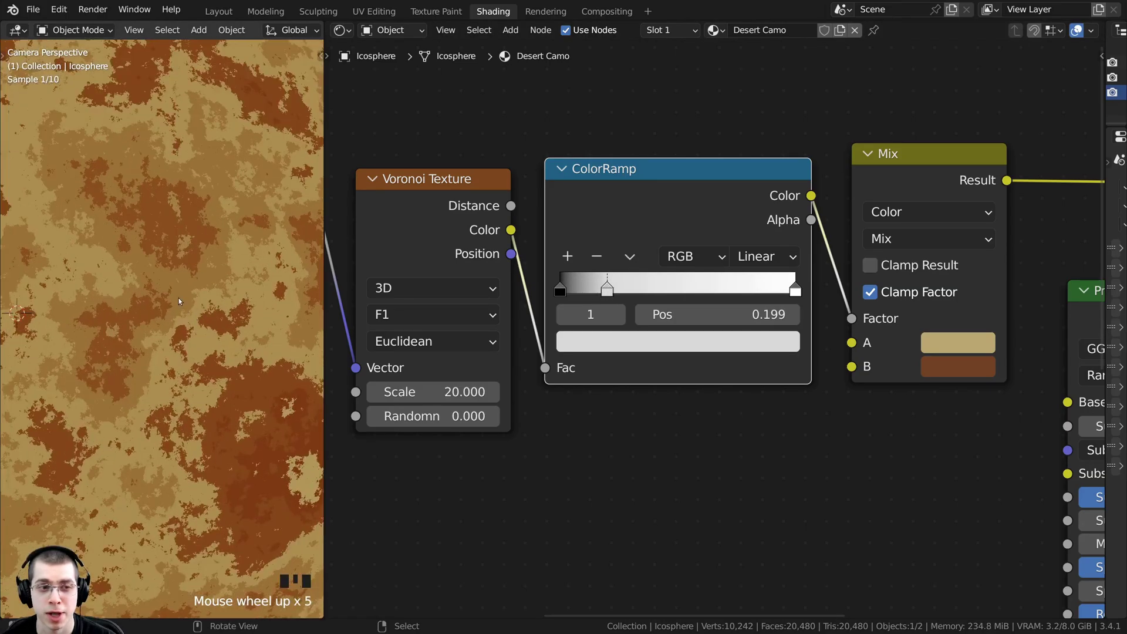
- Inspect the camo pattern up close and examine the hex codes of the Mix node's A and B colors
{"action": "scroll", "coordinate": [220, 279], "scroll_direction": "up", "scroll_amount": 3, "text": "shift"}
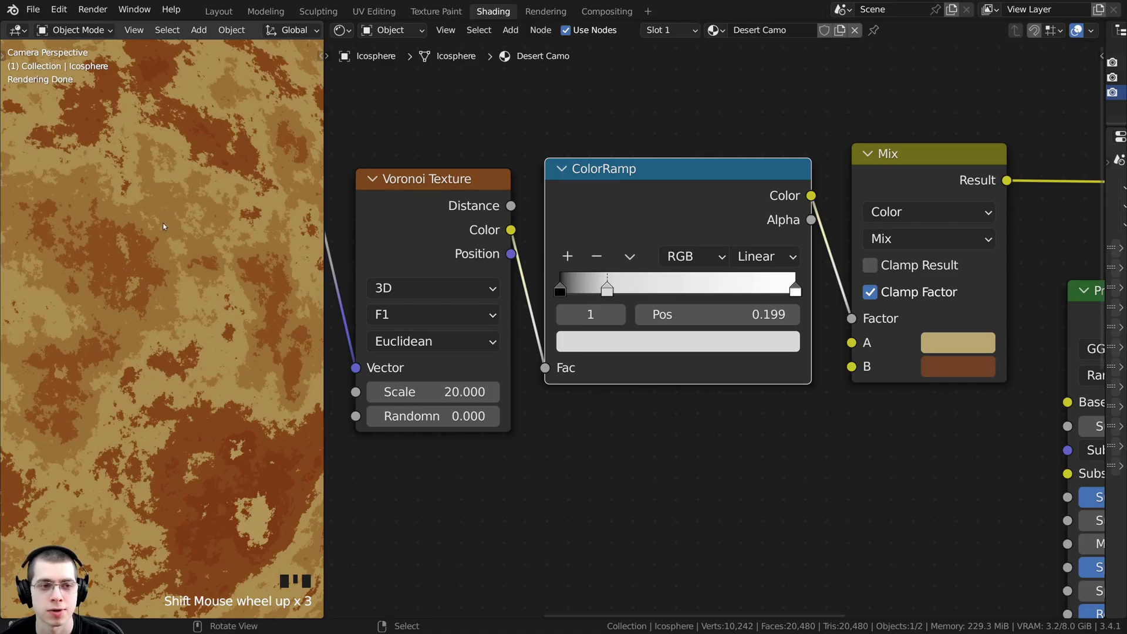
{"action": "scroll", "coordinate": [163, 223], "scroll_direction": "down", "scroll_amount": 1}
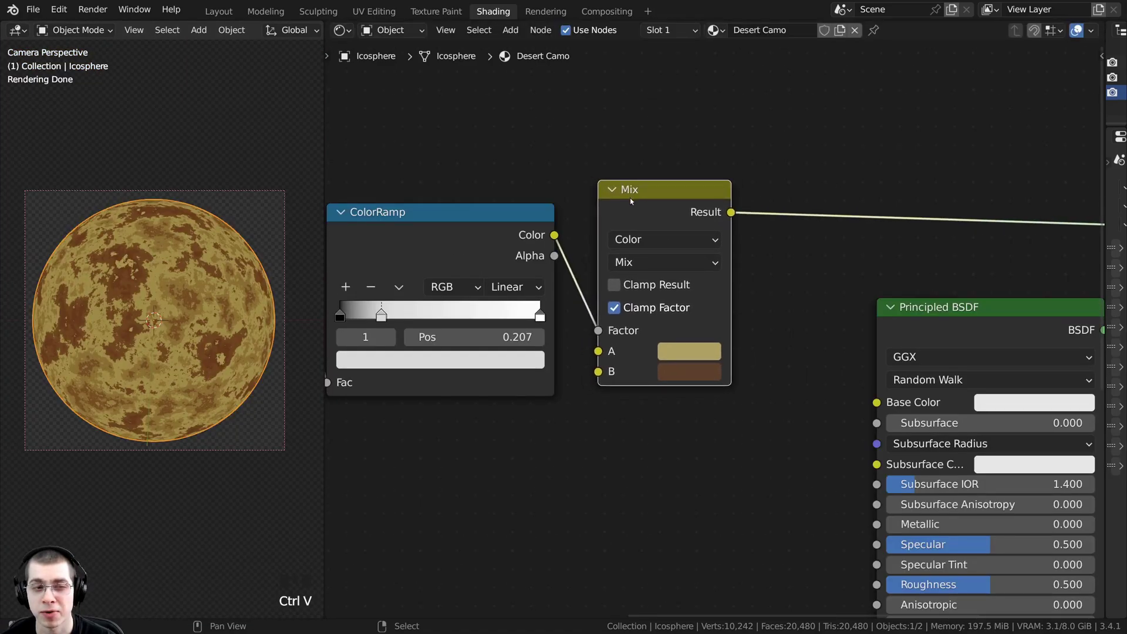
{"action": "scroll", "coordinate": [642, 188], "scroll_direction": "up", "scroll_amount": 1}
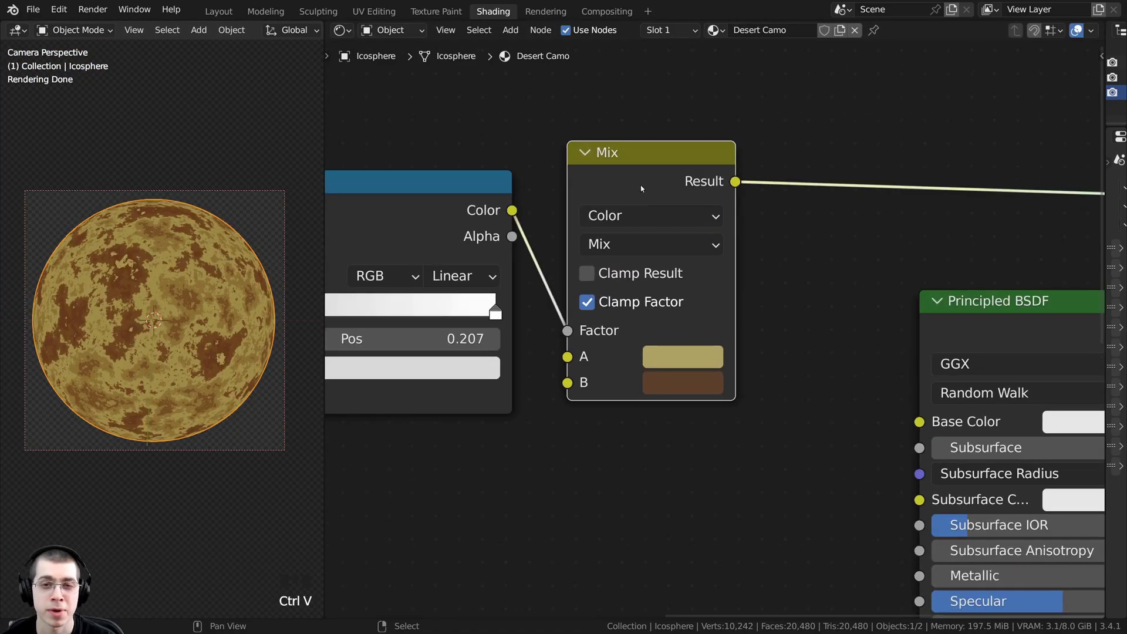
{"action": "left_click_drag", "start_coordinate": [641, 188], "coordinate": [632, 188]}
{"action": "scroll", "coordinate": [625, 208], "scroll_direction": "down", "scroll_amount": 1}
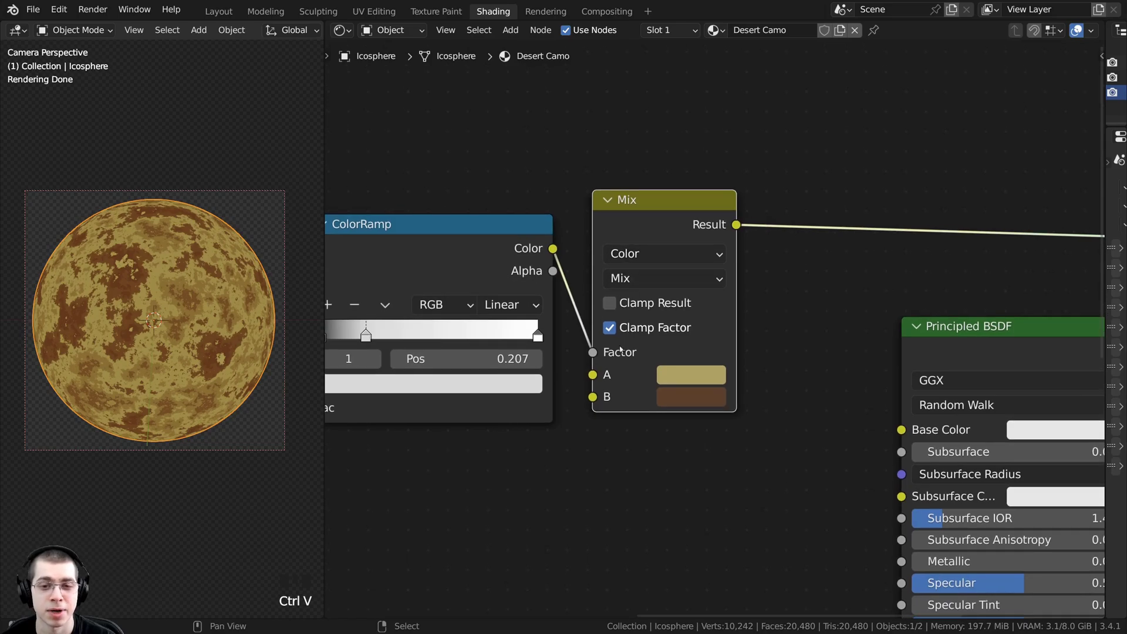
{"action": "left_click", "coordinate": [703, 375]}
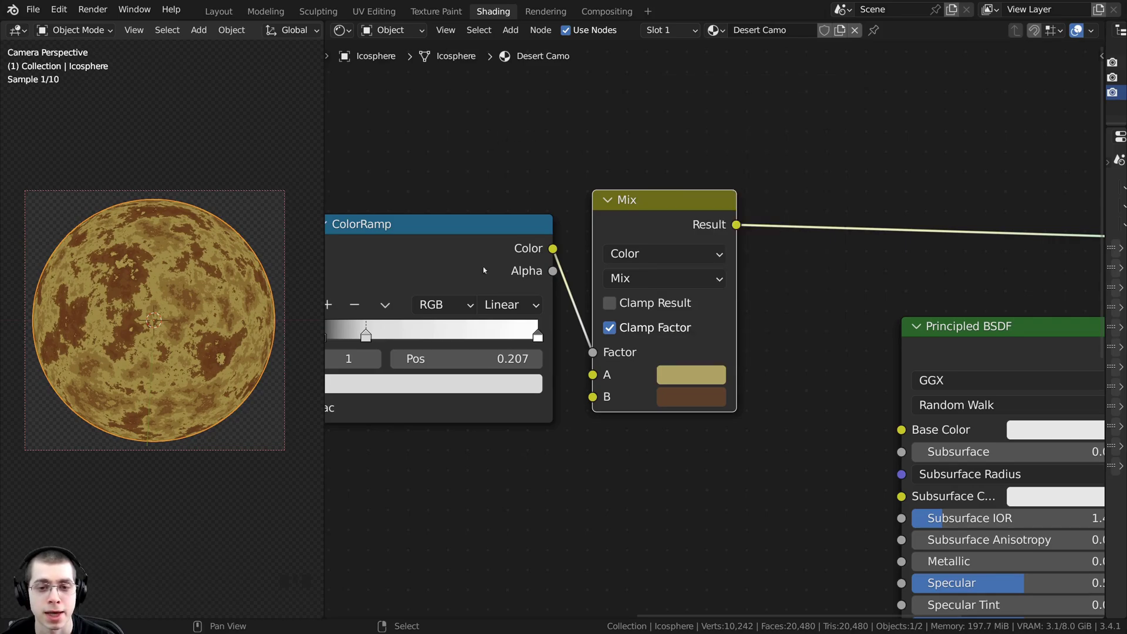
{"action": "left_click", "coordinate": [657, 402]}
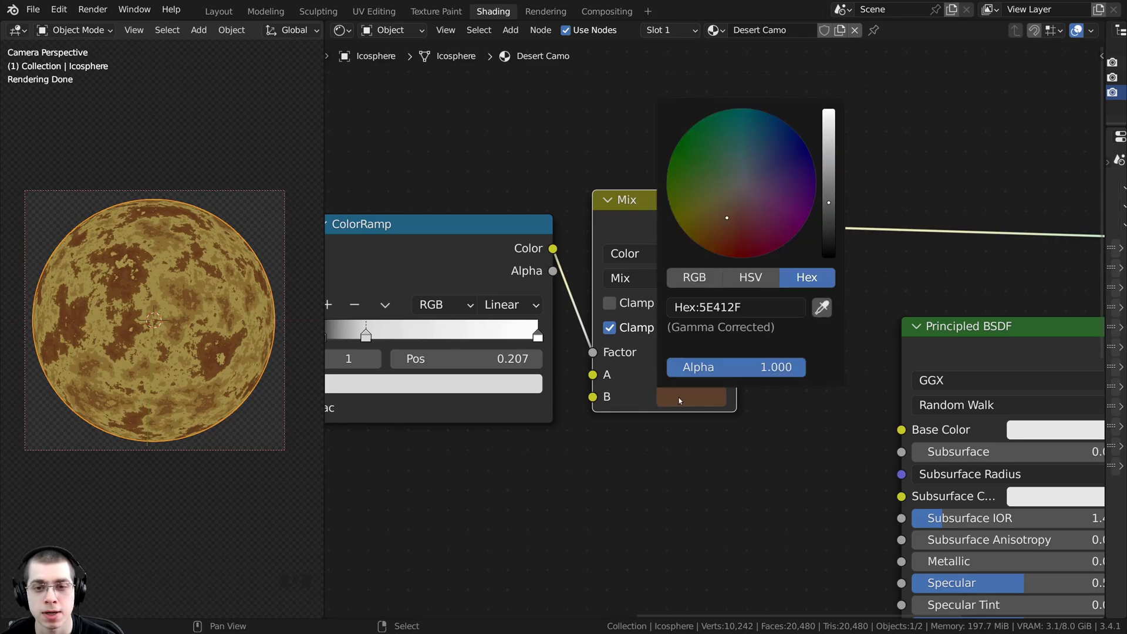
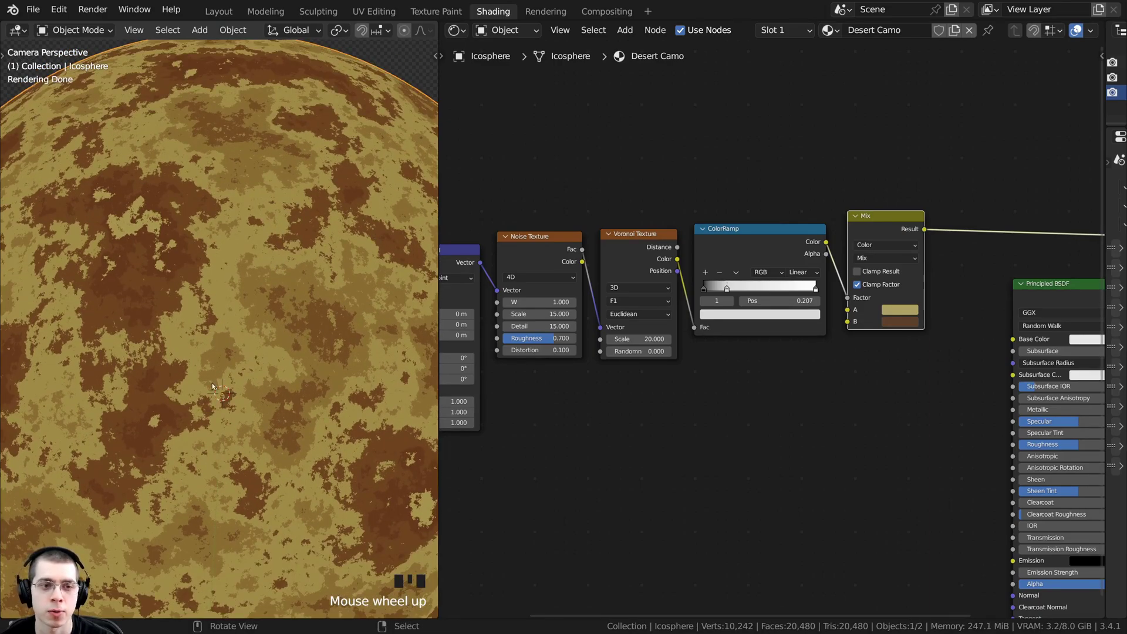
- Duplicate the Noise Texture, Voronoi Texture, ColorRamp and Mix nodes below the originals, keeping the incoming link from the Mapping node
{"action": "scroll", "coordinate": [250, 404], "scroll_direction": "down", "scroll_amount": 2}
{"action": "middle_click_drag", "start_coordinate": [253, 397], "coordinate": [262, 314], "text": "shift"}
{"action": "scroll", "coordinate": [586, 232], "scroll_direction": "up", "scroll_amount": 1}
{"action": "middle_click_drag", "start_coordinate": [586, 233], "coordinate": [584, 220]}
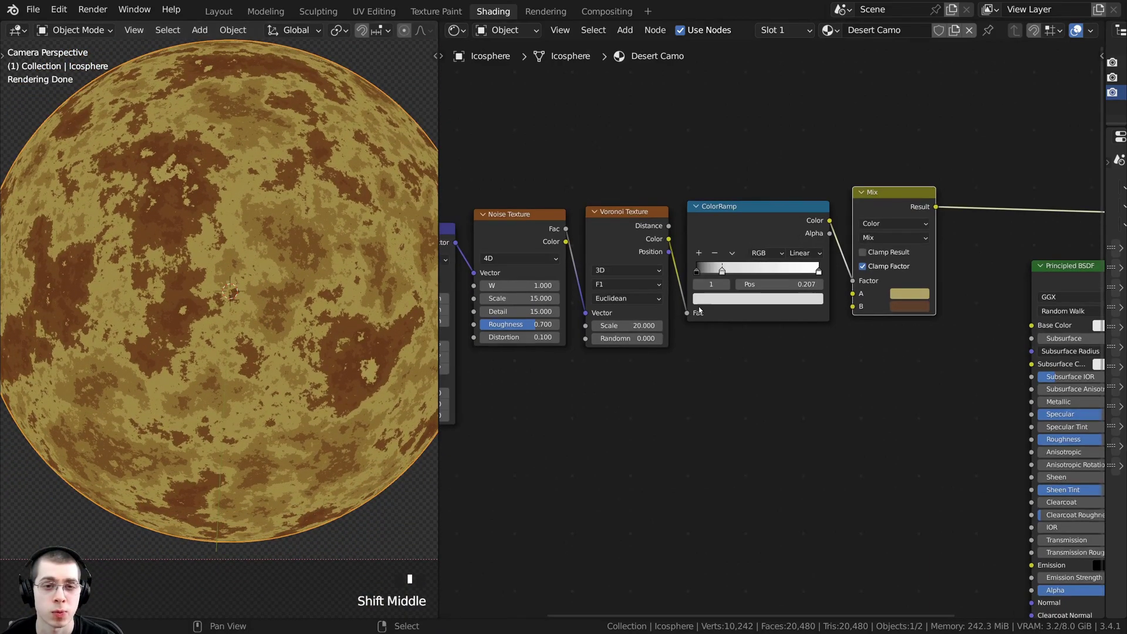
{"action": "scroll", "coordinate": [585, 219], "scroll_direction": "down", "scroll_amount": 2}
{"action": "left_click_drag", "start_coordinate": [518, 100], "coordinate": [863, 274]}
{"action": "scroll", "coordinate": [587, 287], "scroll_direction": "down", "scroll_amount": 1}
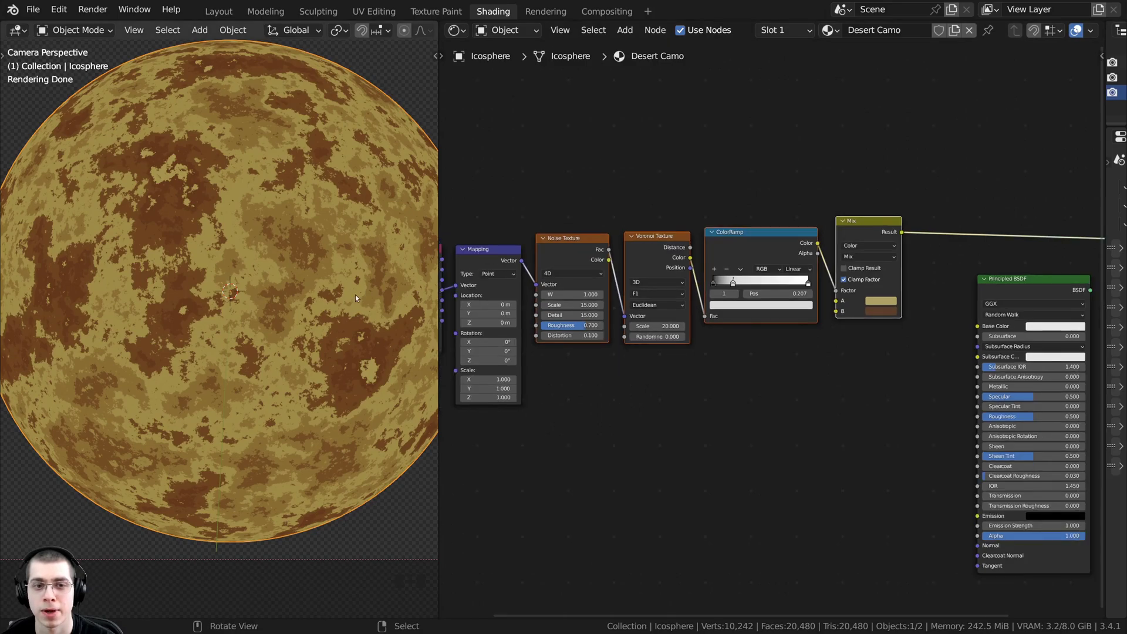
{"action": "left_click_drag", "start_coordinate": [434, 278], "coordinate": [399, 278]}
{"action": "scroll", "coordinate": [728, 240], "scroll_direction": "down", "scroll_amount": 1}
{"action": "scroll", "coordinate": [728, 239], "scroll_direction": "down", "scroll_amount": 1}
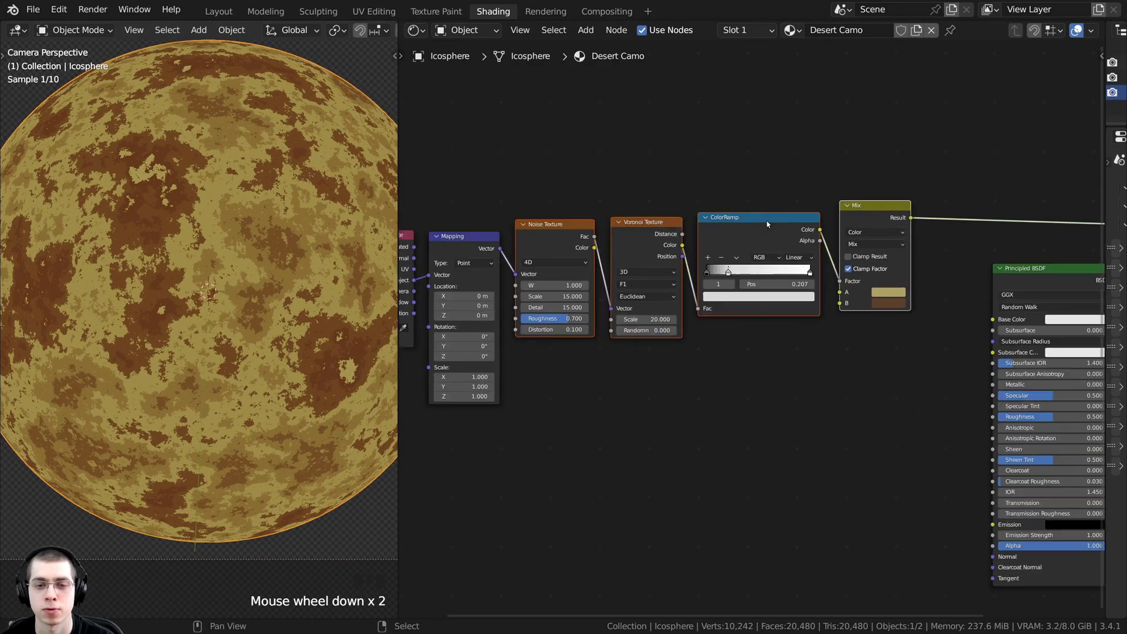
{"action": "scroll", "coordinate": [734, 238], "scroll_direction": "up", "scroll_amount": 3}
{"action": "middle_click_drag", "start_coordinate": [730, 237], "coordinate": [765, 223]}
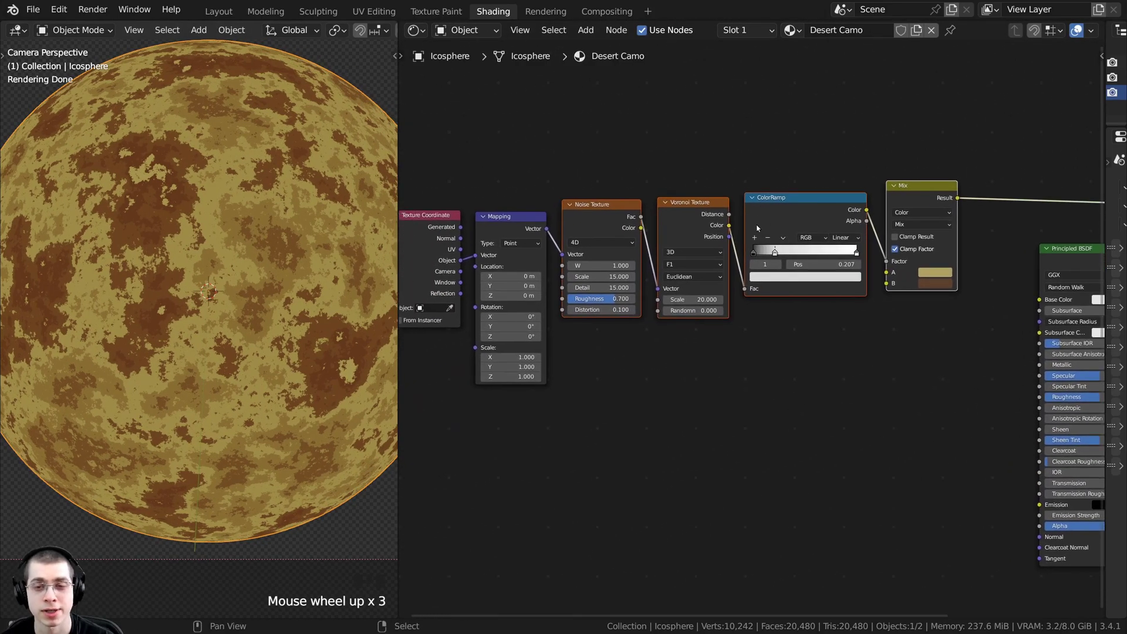
{"action": "key", "text": "ctrl+shift+d"}
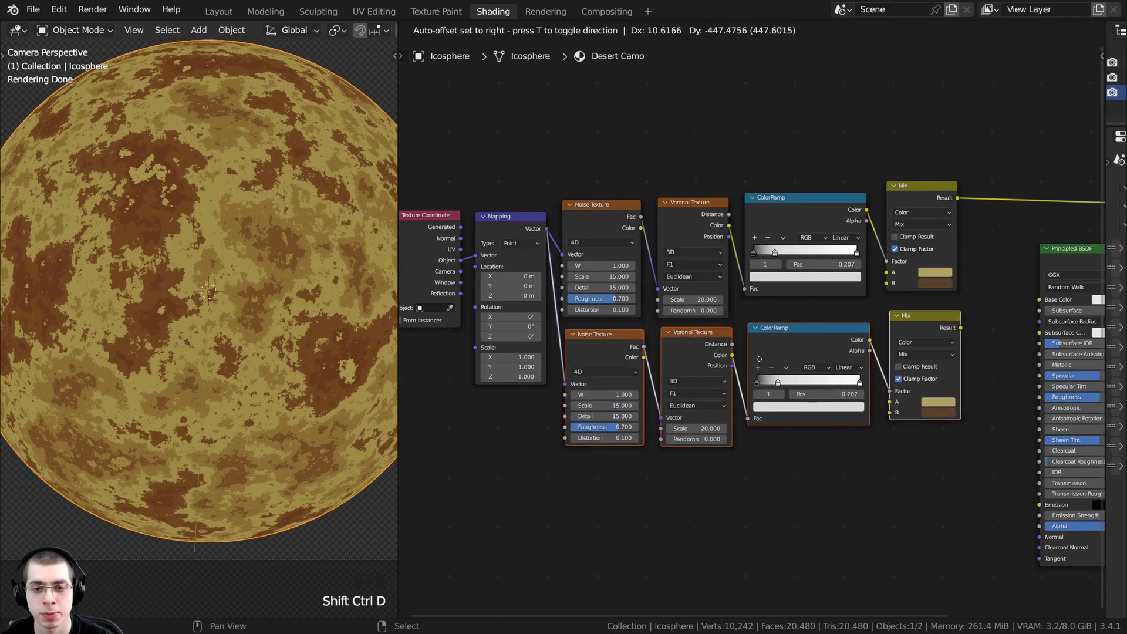
{"action": "left_click", "coordinate": [759, 358]}
- Preview the duplicated Mix node's result on the sphere and nudge the node slightly
{"action": "middle_click_drag", "start_coordinate": [464, 188], "coordinate": [588, 199]}
{"action": "scroll", "coordinate": [589, 199], "scroll_direction": "up", "scroll_amount": 1}
{"action": "left_click_drag", "start_coordinate": [533, 162], "coordinate": [622, 264]}
{"action": "left_click_drag", "start_coordinate": [605, 230], "coordinate": [586, 261]}
{"action": "middle_click_drag", "start_coordinate": [856, 259], "coordinate": [643, 256]}
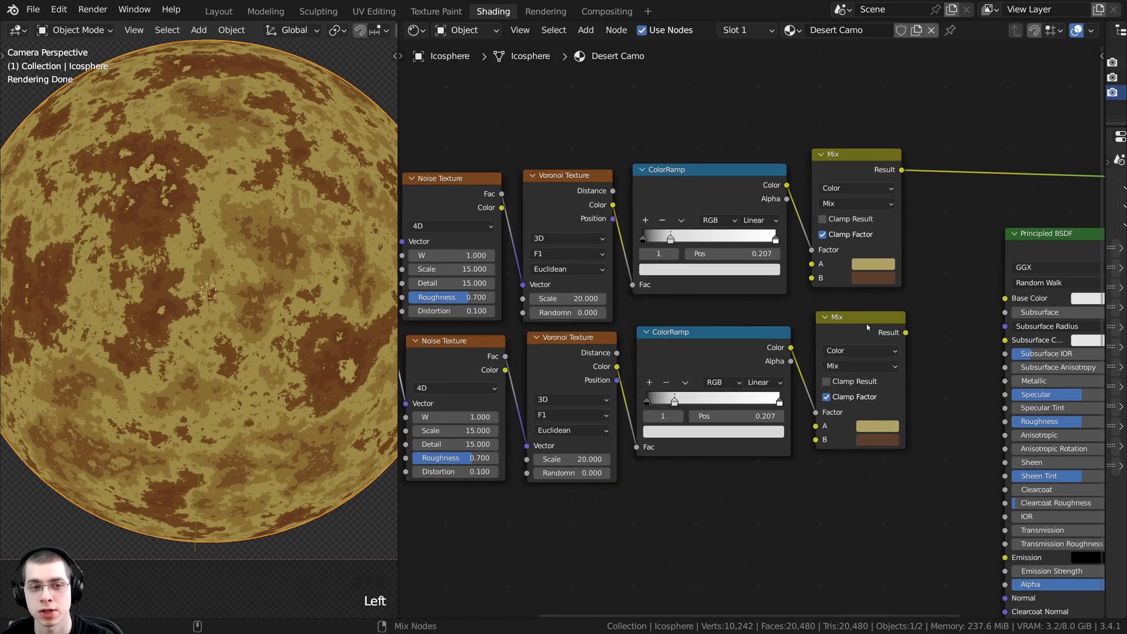
{"action": "scroll", "coordinate": [866, 323], "scroll_direction": "up", "scroll_amount": 1}
{"action": "left_click", "coordinate": [854, 333], "text": "ctrl+shift"}
{"action": "middle_click_drag", "start_coordinate": [931, 332], "coordinate": [946, 334]}
{"action": "left_click_drag", "start_coordinate": [957, 319], "coordinate": [963, 314]}
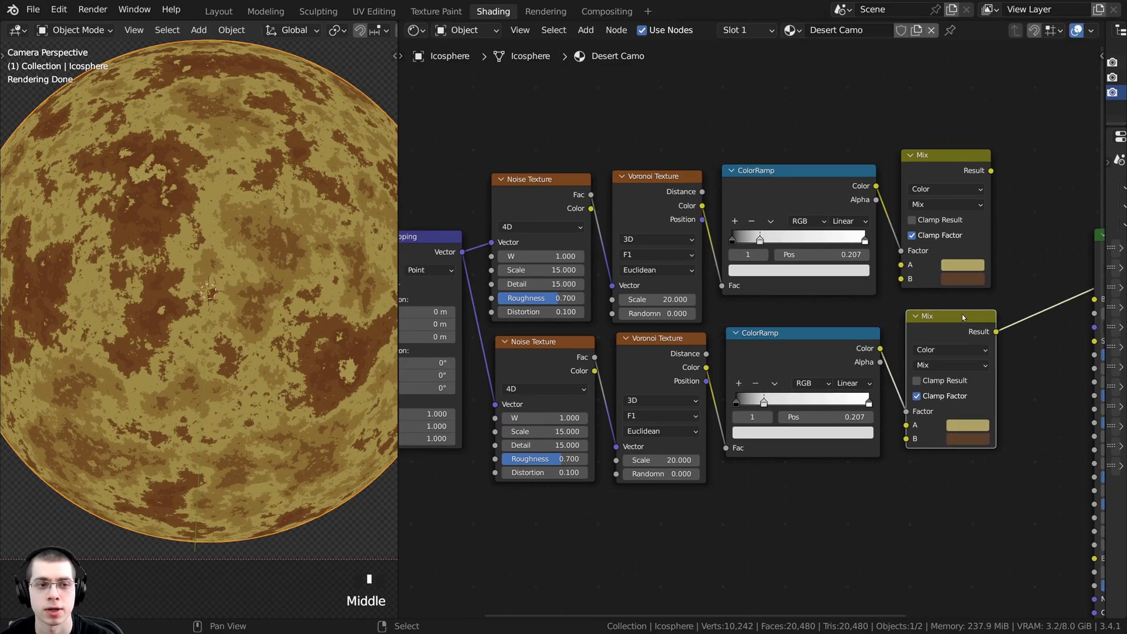
- Set the duplicated Noise Texture's W value to 0, trying out other W values as well
{"action": "scroll", "coordinate": [630, 214], "scroll_direction": "up", "scroll_amount": 1}
{"action": "scroll", "coordinate": [685, 363], "scroll_direction": "up", "scroll_amount": 1}
{"action": "middle_click_drag", "start_coordinate": [682, 370], "coordinate": [738, 284]}
{"action": "scroll", "coordinate": [636, 341], "scroll_direction": "up", "scroll_amount": 1}
{"action": "left_click_drag", "start_coordinate": [651, 345], "coordinate": [780, 346]}
{"action": "right_click", "coordinate": [651, 345]}
{"action": "left_click", "coordinate": [648, 341]}
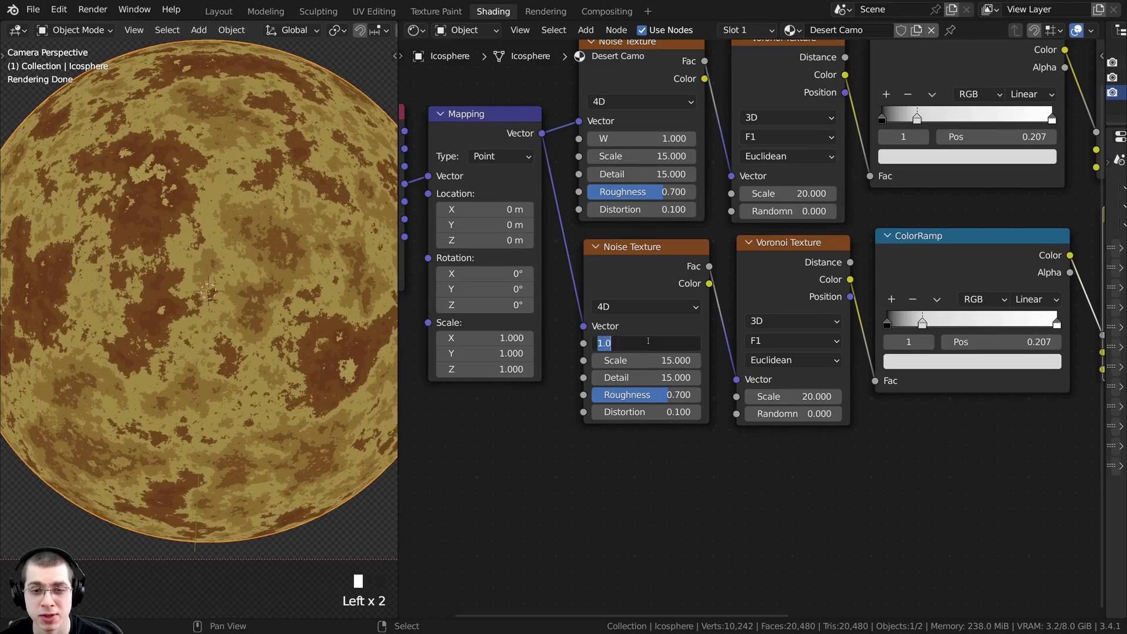
{"action": "type", "text": "0"}
{"action": "key", "text": "Return"}
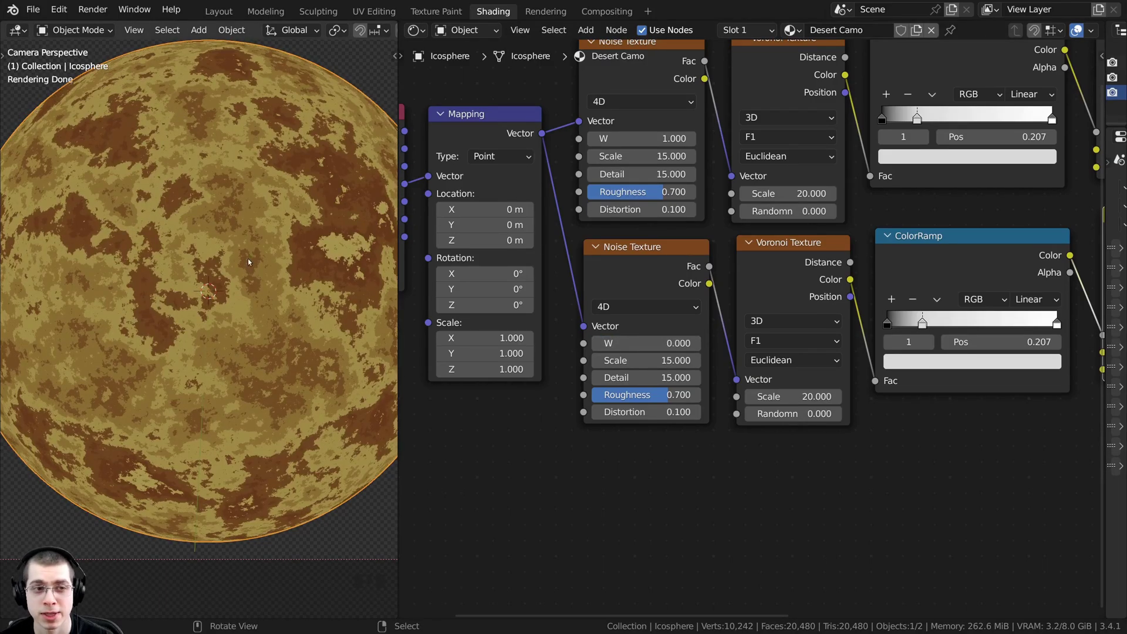
{"action": "left_click_drag", "start_coordinate": [646, 343], "coordinate": [677, 343]}
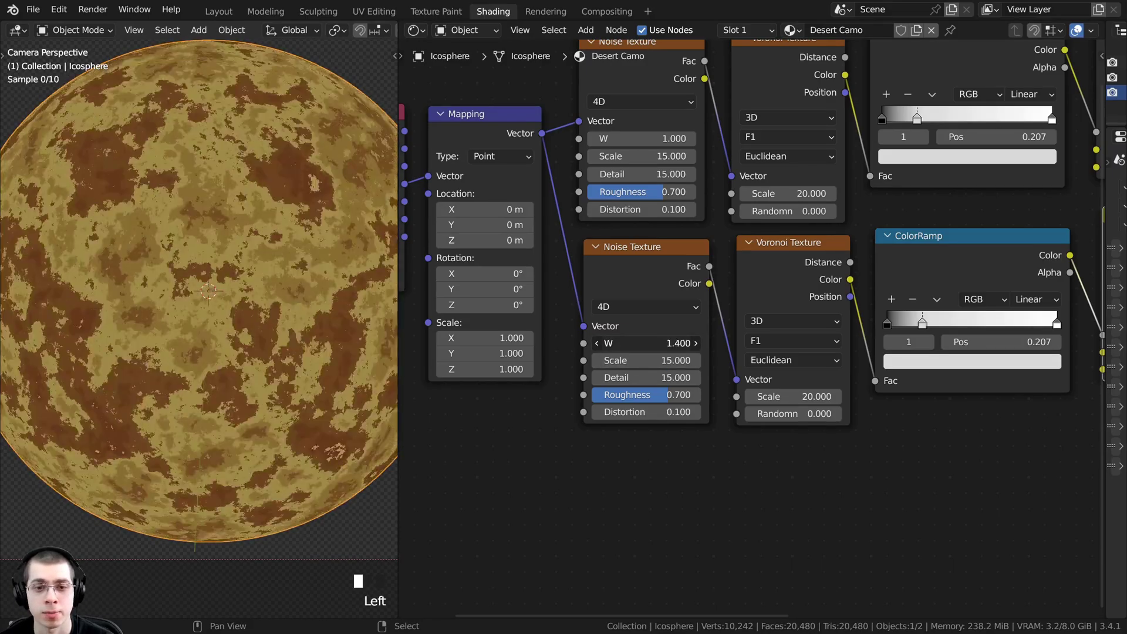
{"action": "right_click", "coordinate": [663, 348]}
- Reset the duplicated ColorRamp to its default black-to-white gradient
{"action": "middle_click_drag", "start_coordinate": [664, 295], "coordinate": [639, 309]}
{"action": "scroll", "coordinate": [752, 305], "scroll_direction": "down", "scroll_amount": 1}
{"action": "middle_click_drag", "start_coordinate": [904, 267], "coordinate": [740, 290]}
{"action": "left_click_drag", "start_coordinate": [746, 291], "coordinate": [708, 305]}
{"action": "scroll", "coordinate": [699, 309], "scroll_direction": "up", "scroll_amount": 1}
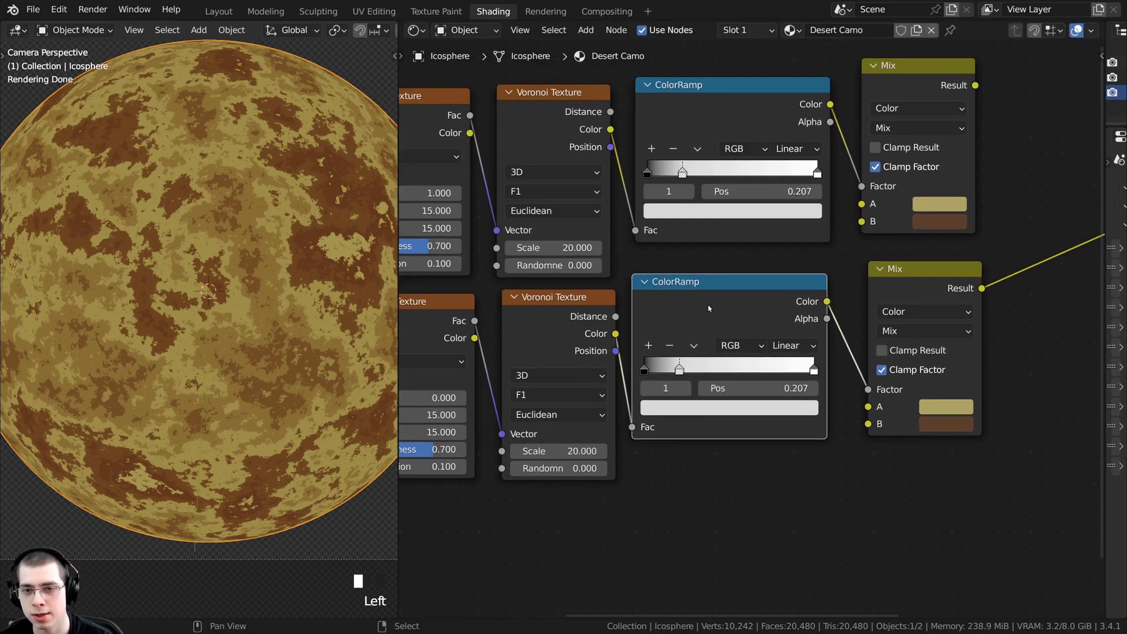
{"action": "key", "text": "BackSpace"}
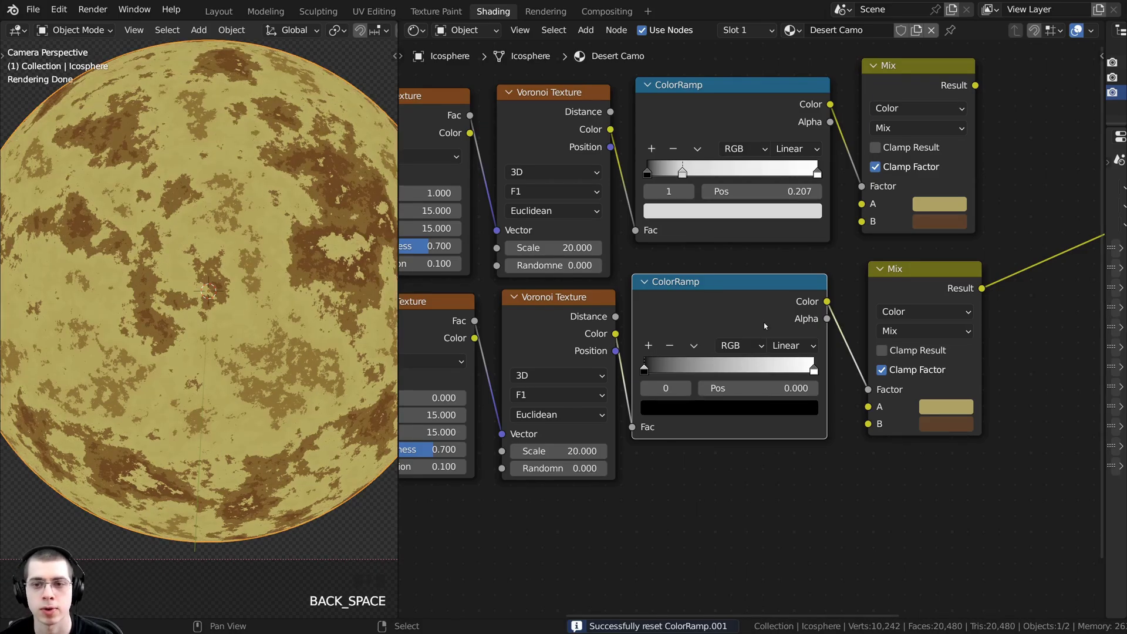
- Set the duplicated Mix node's A color to a dark olive by pasting a copied color over the swatch
{"action": "scroll", "coordinate": [763, 322], "scroll_direction": "up", "scroll_amount": 1}
{"action": "middle_click_drag", "start_coordinate": [725, 323], "coordinate": [560, 325]}
{"action": "left_click", "coordinate": [753, 285]}
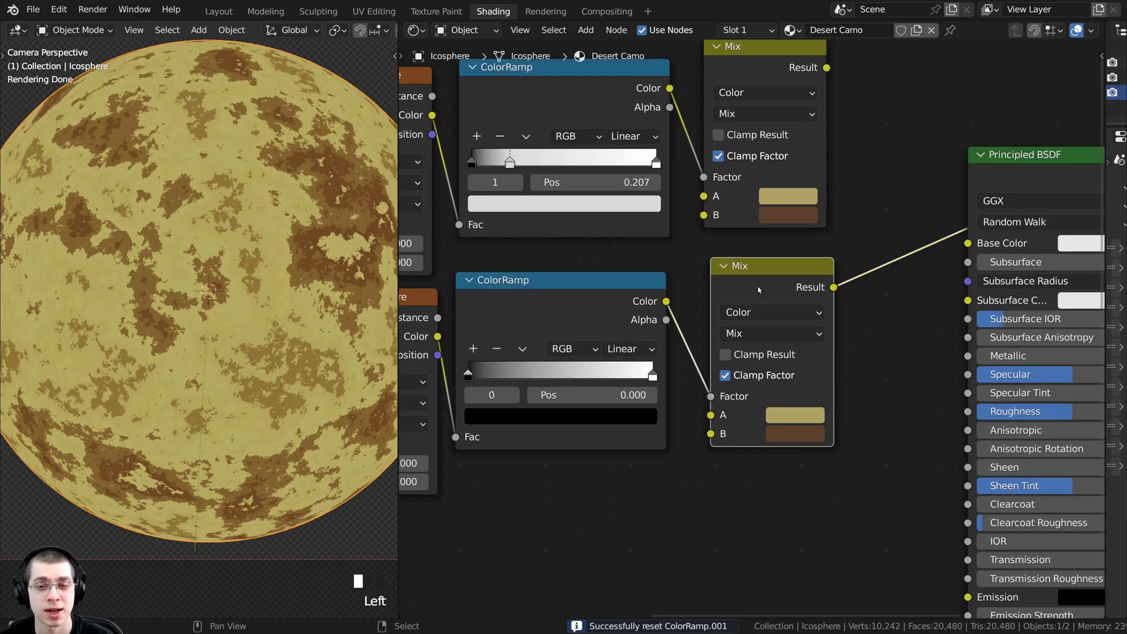
{"action": "middle_click_drag", "start_coordinate": [757, 290], "coordinate": [707, 290]}
{"action": "left_click_drag", "start_coordinate": [710, 275], "coordinate": [695, 280]}
{"action": "middle_click_drag", "start_coordinate": [680, 369], "coordinate": [680, 350]}
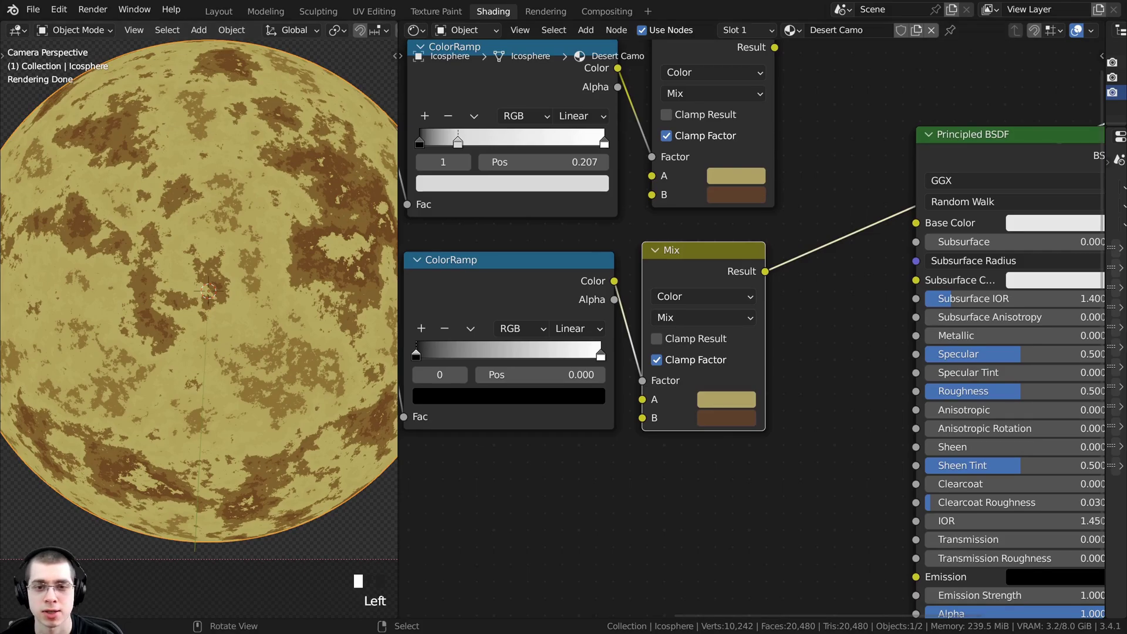
{"action": "left_click", "coordinate": [750, 398]}
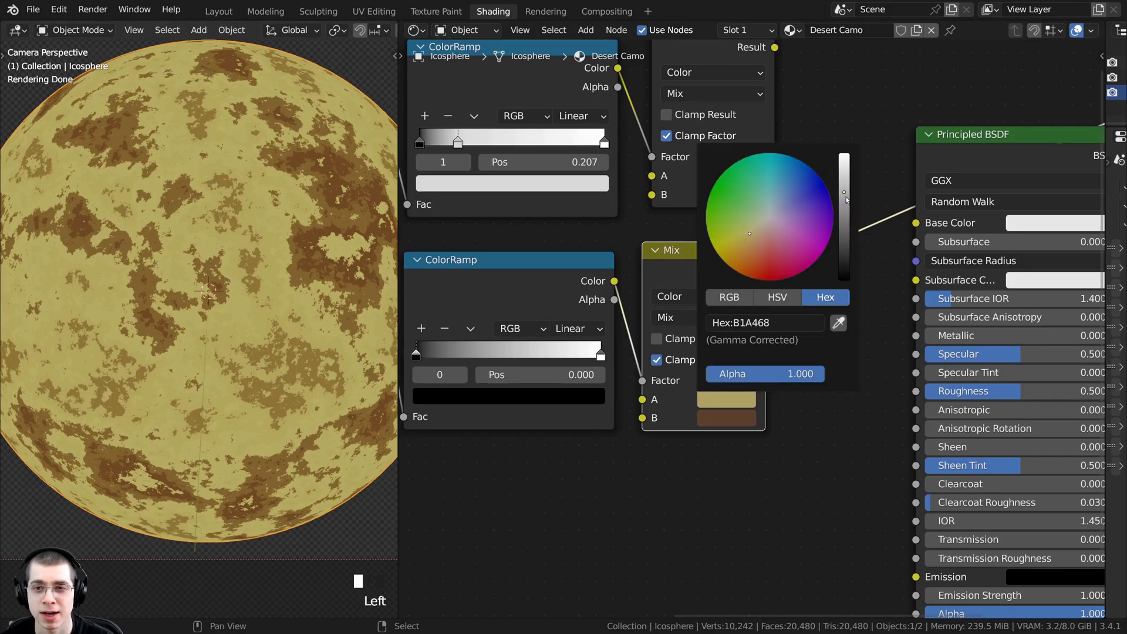
{"action": "left_click_drag", "start_coordinate": [843, 196], "coordinate": [843, 206]}
{"action": "left_click_drag", "start_coordinate": [748, 228], "coordinate": [750, 226]}
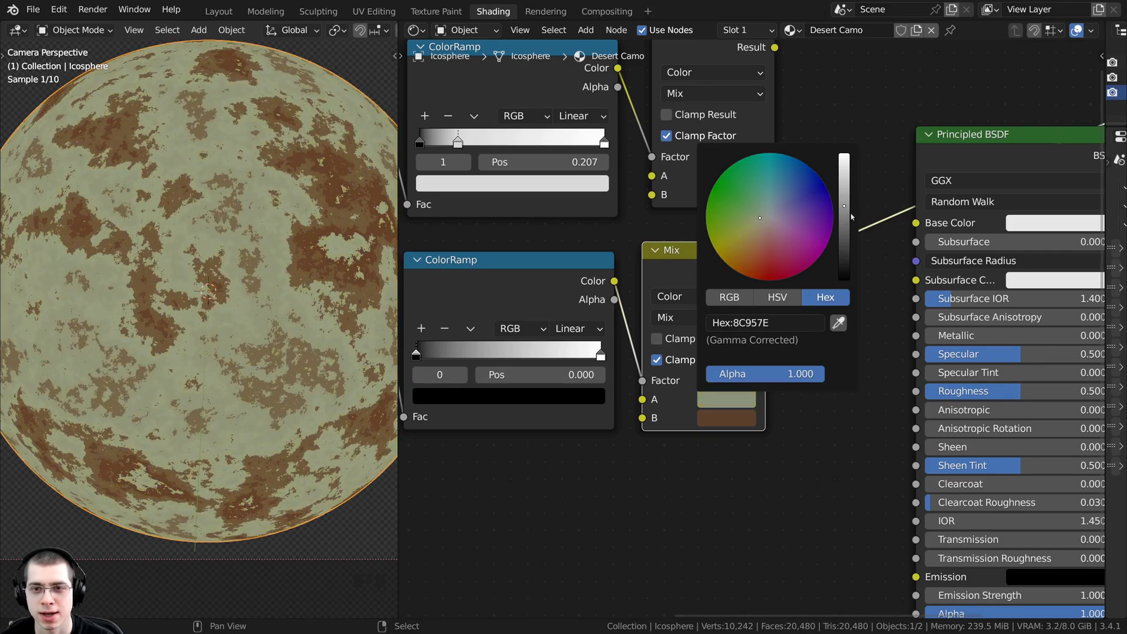
{"action": "left_click_drag", "start_coordinate": [851, 217], "coordinate": [844, 231]}
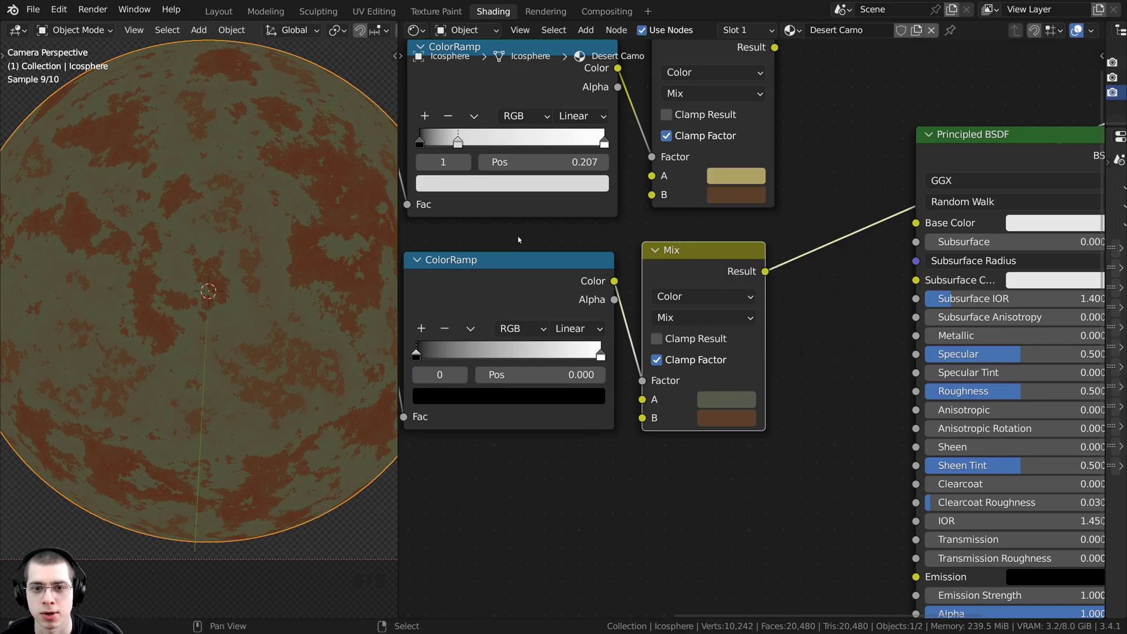
{"action": "key", "text": "ctrl+v"}
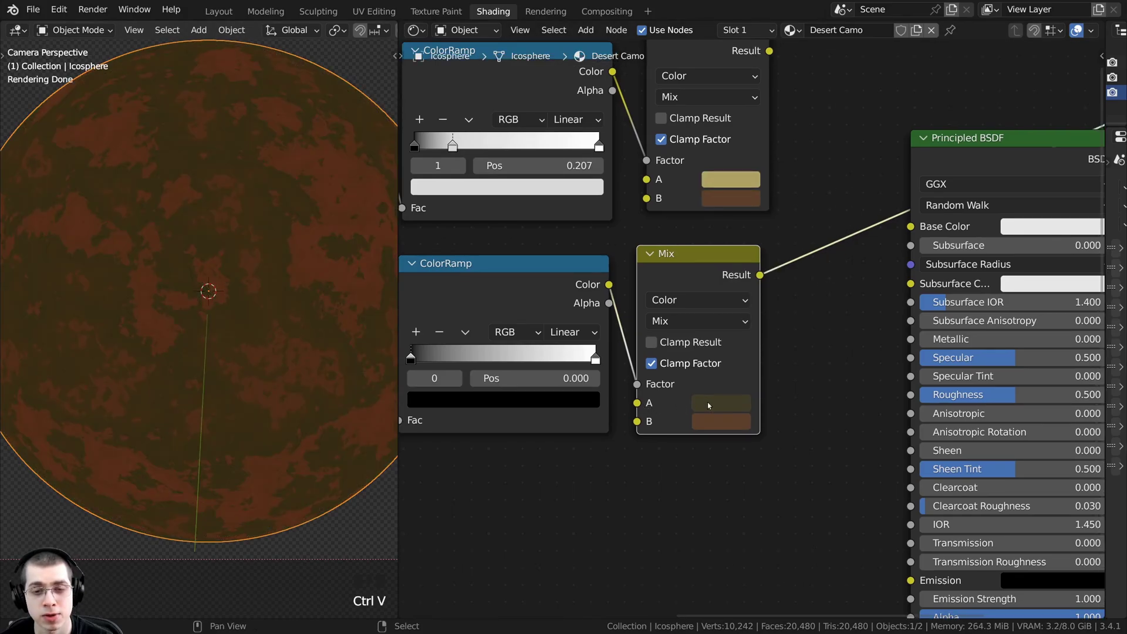
{"action": "left_click", "coordinate": [708, 403]}
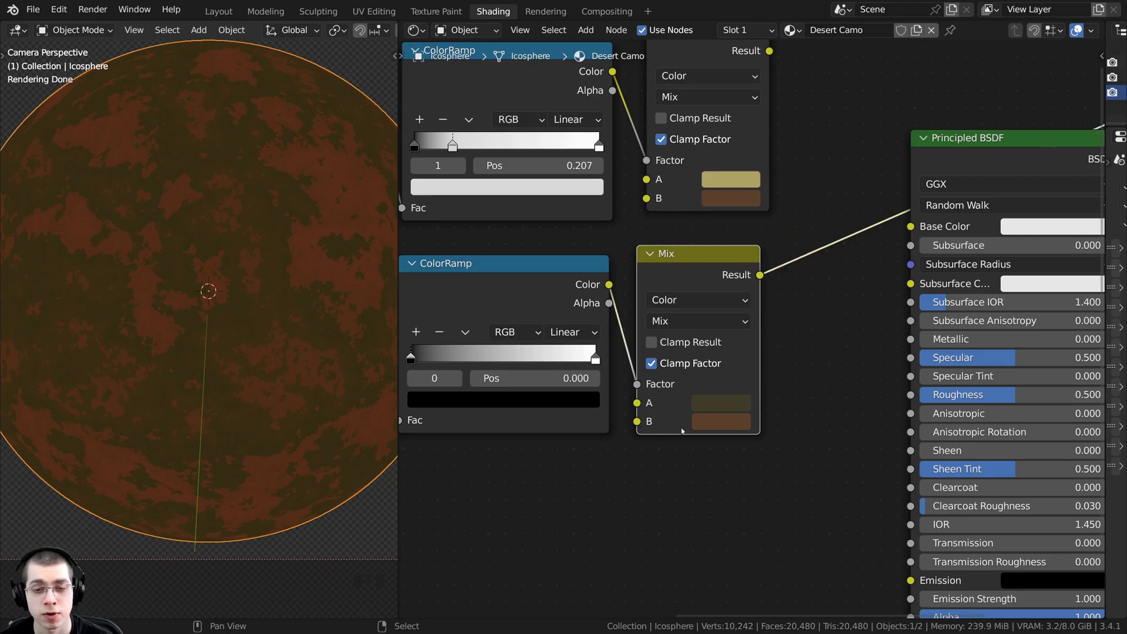
- Set the duplicated Mix node's B color to the sandy tan hex color C49F76
{"action": "left_click", "coordinate": [717, 425]}
{"action": "left_click_drag", "start_coordinate": [838, 257], "coordinate": [838, 209]}
{"action": "left_click", "coordinate": [737, 269]}
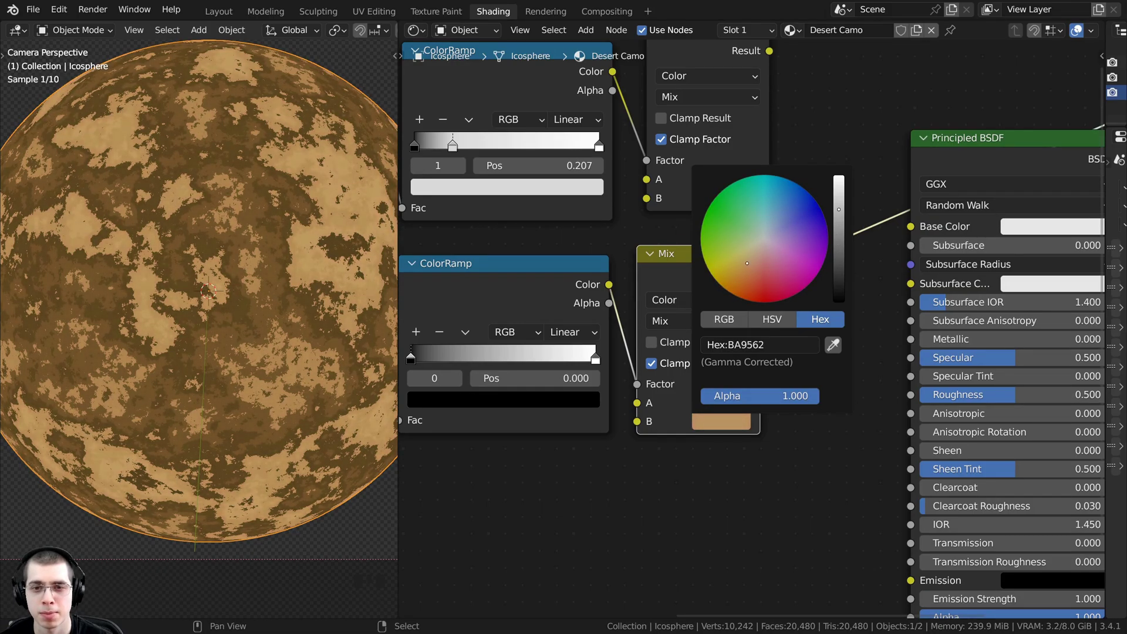
{"action": "left_click_drag", "start_coordinate": [736, 268], "coordinate": [739, 264]}
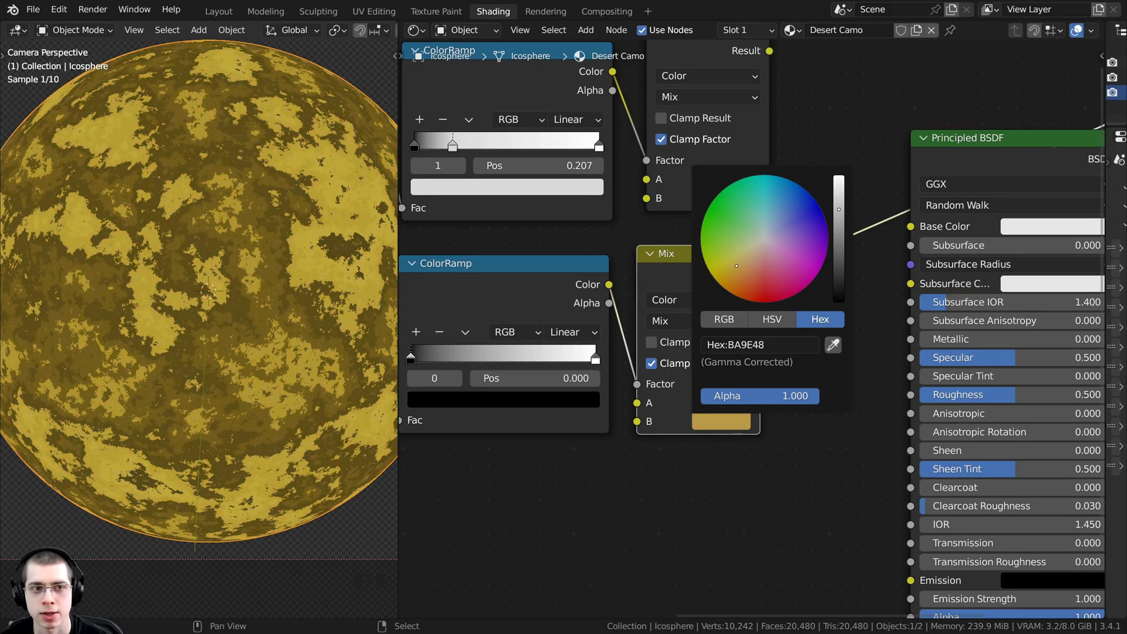
{"action": "key", "text": "ctrl+v"}
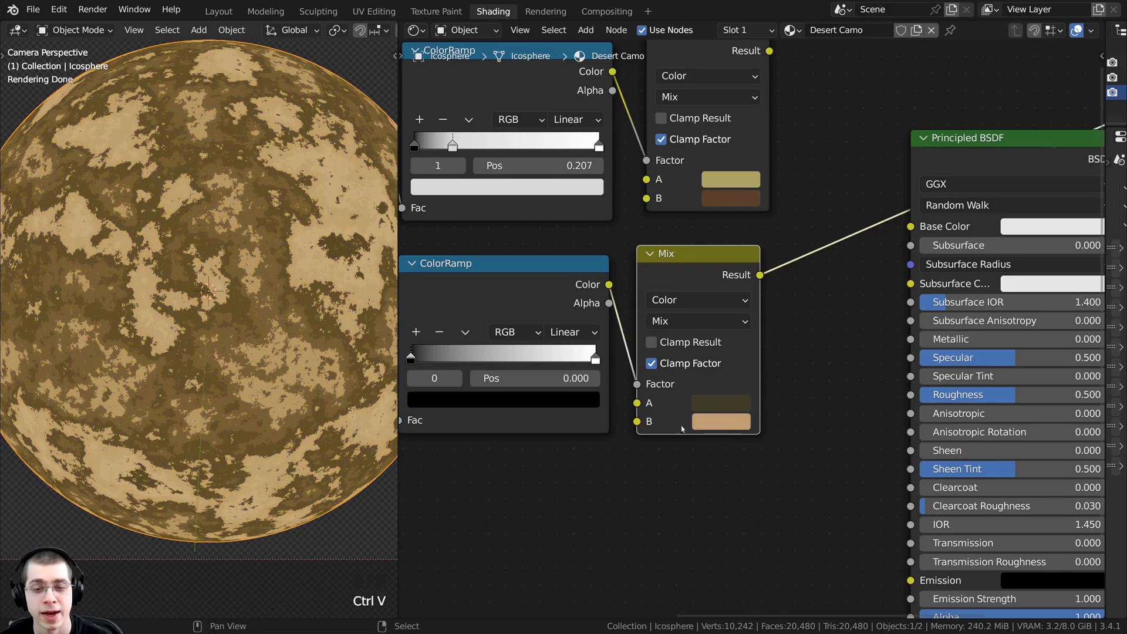
{"action": "left_click", "coordinate": [711, 424]}
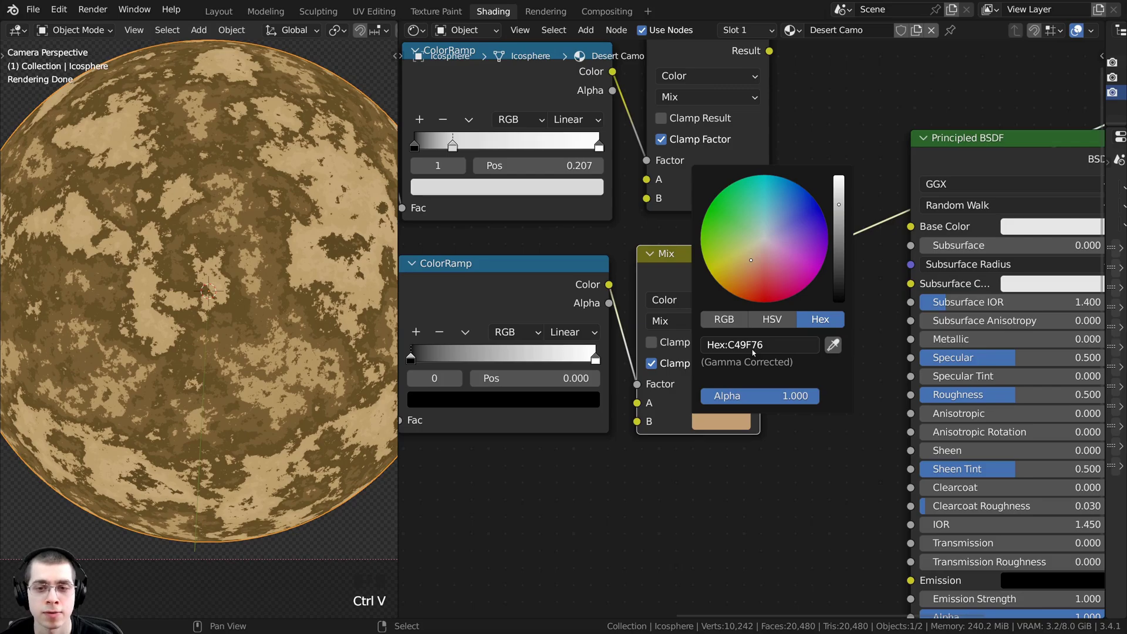
- Compare the two camo patterns by alternately previewing the upper and lower Mix nodes, ending on the lower one
{"action": "scroll", "coordinate": [352, 268], "scroll_direction": "down", "scroll_amount": 3}
{"action": "scroll", "coordinate": [558, 267], "scroll_direction": "down", "scroll_amount": 1}
{"action": "middle_click_drag", "start_coordinate": [646, 264], "coordinate": [642, 334]}
{"action": "left_click", "coordinate": [748, 330], "text": "ctrl+shift"}
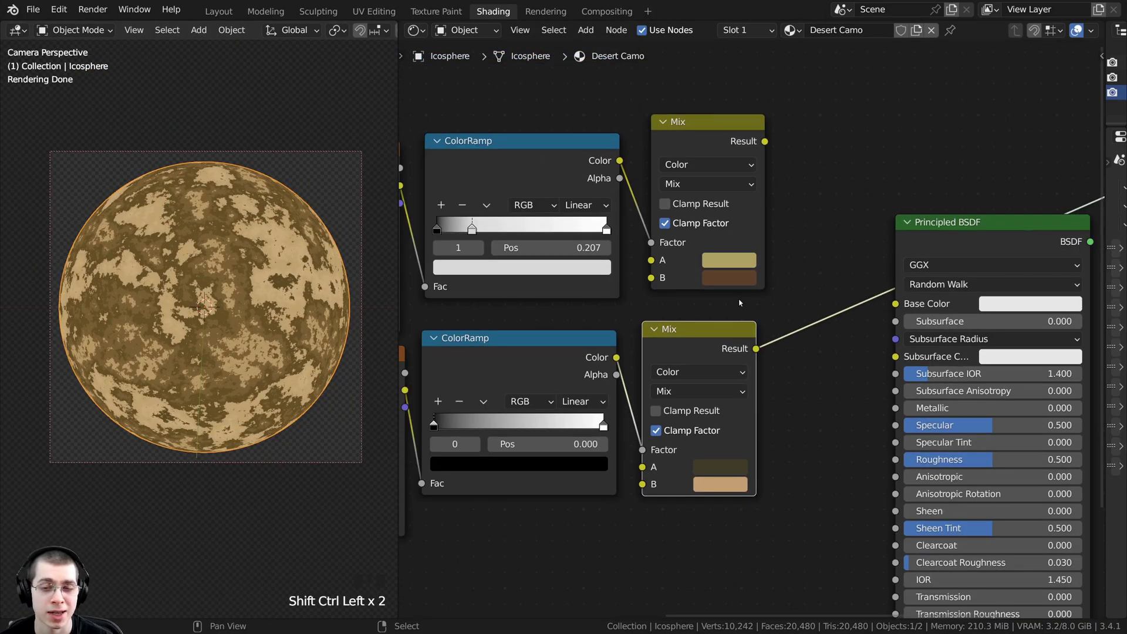
{"action": "left_click", "coordinate": [709, 160], "text": "ctrl+shift"}
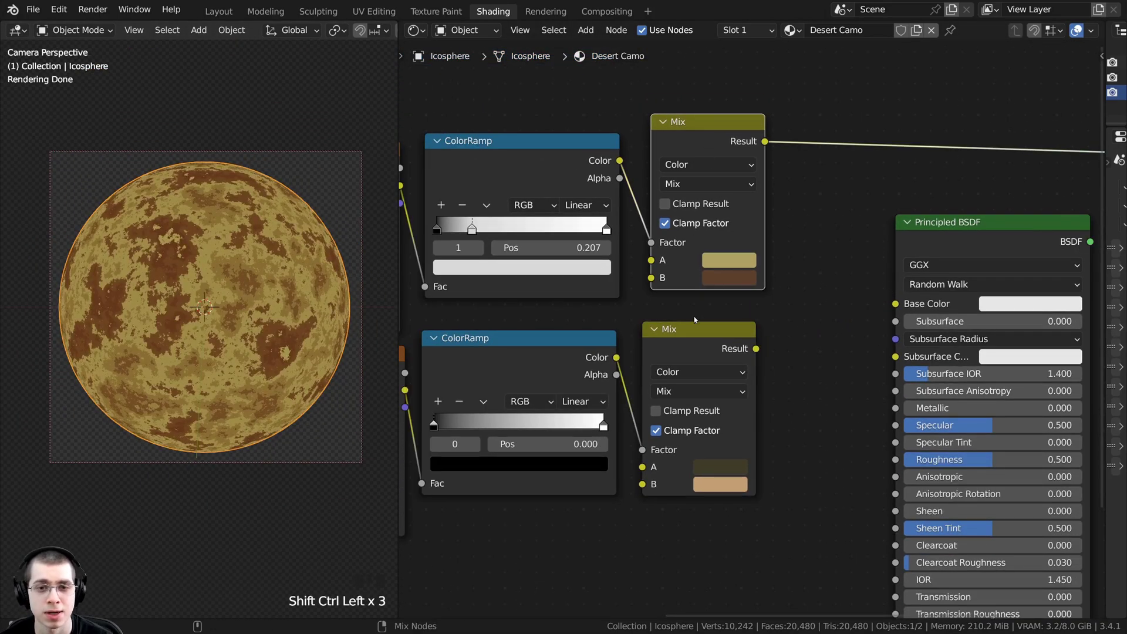
{"action": "left_click", "coordinate": [687, 339], "text": "ctrl+shift"}
{"action": "left_click", "coordinate": [687, 145], "text": "ctrl+shift"}
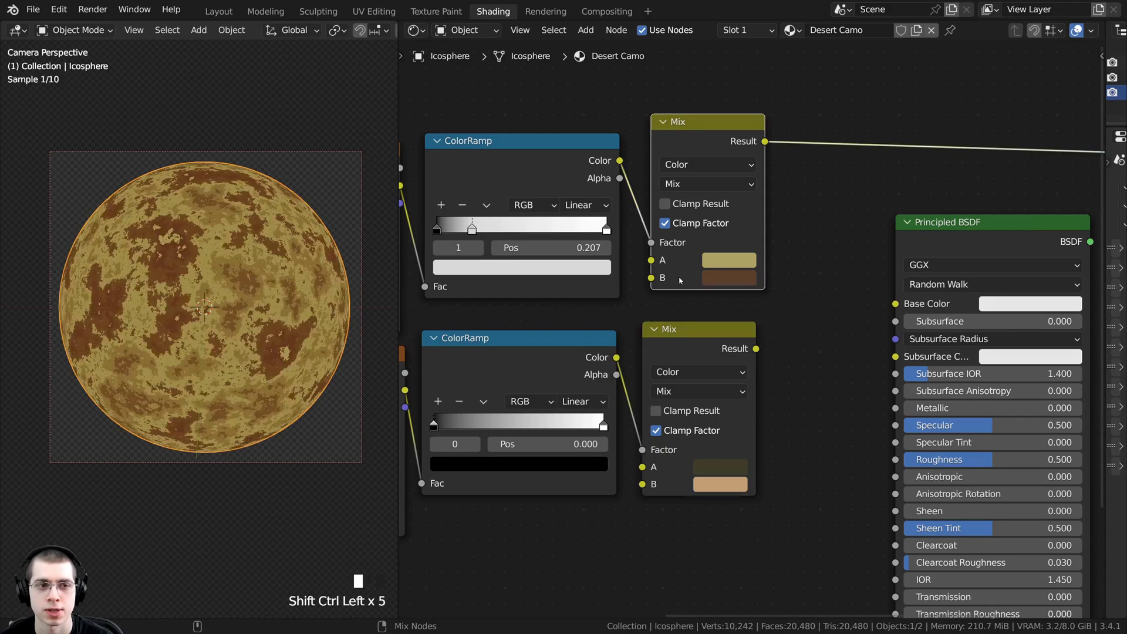
{"action": "left_click", "coordinate": [687, 340], "text": "ctrl+shift"}
{"action": "left_click", "coordinate": [688, 134], "text": "ctrl+shift"}
{"action": "left_click", "coordinate": [693, 332], "text": "ctrl+shift"}
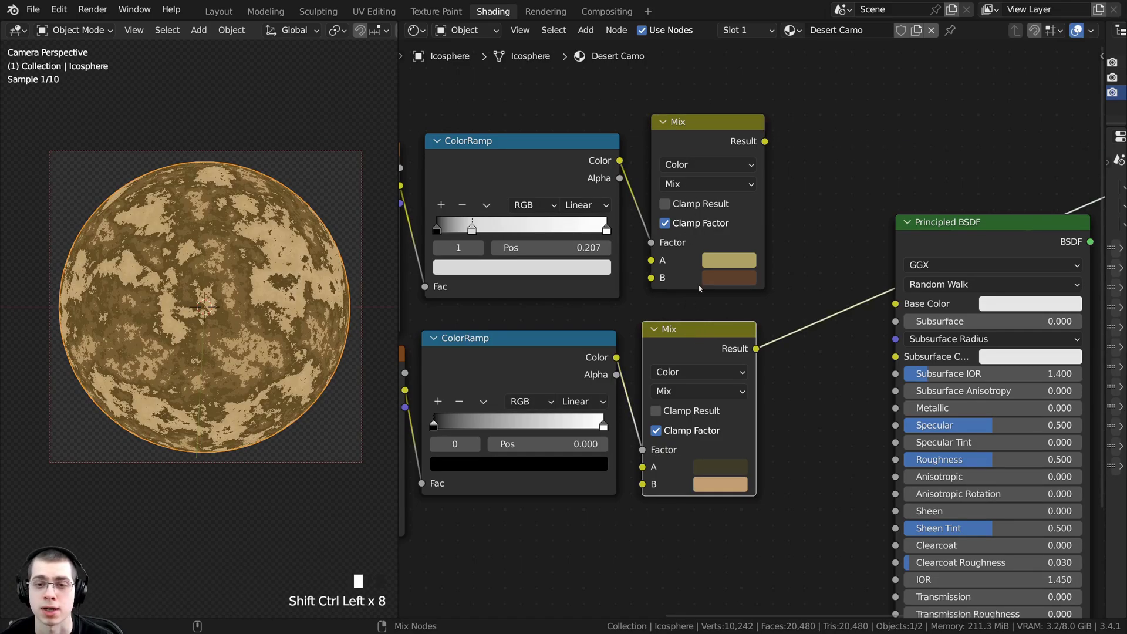
{"action": "scroll", "coordinate": [672, 294], "scroll_direction": "down", "scroll_amount": 3}
{"action": "middle_click_drag", "start_coordinate": [669, 298], "coordinate": [638, 315]}
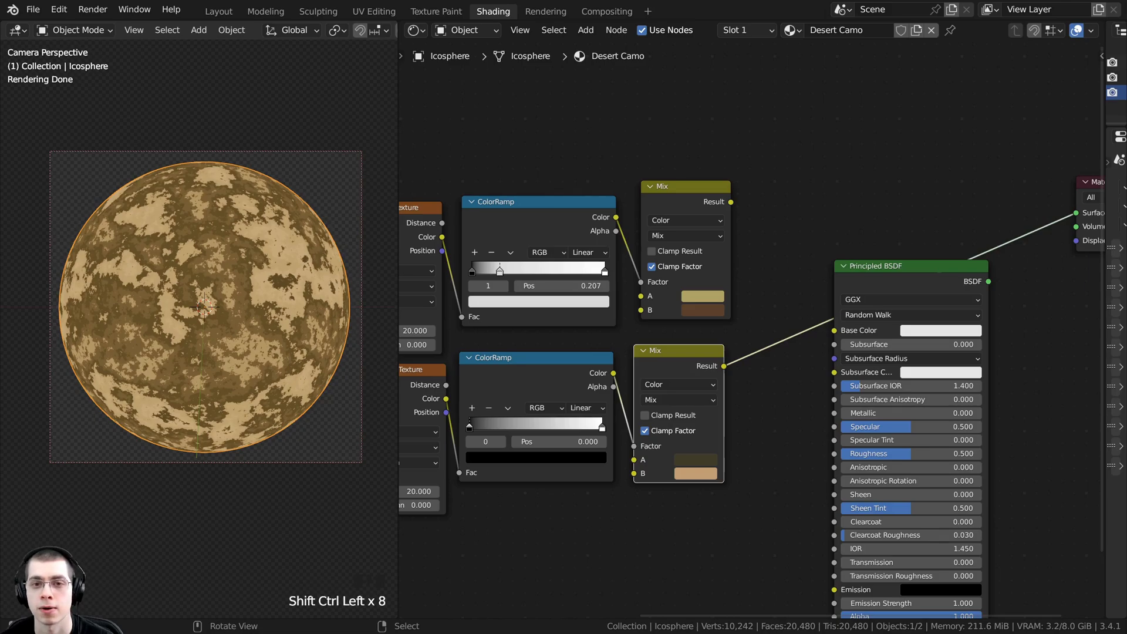
- Duplicate the upper Mix node, place the copy after the two camo Mix nodes, and move the Principled BSDF aside to make room
{"action": "left_click", "coordinate": [671, 197]}
{"action": "middle_click_drag", "start_coordinate": [671, 197], "coordinate": [628, 225]}
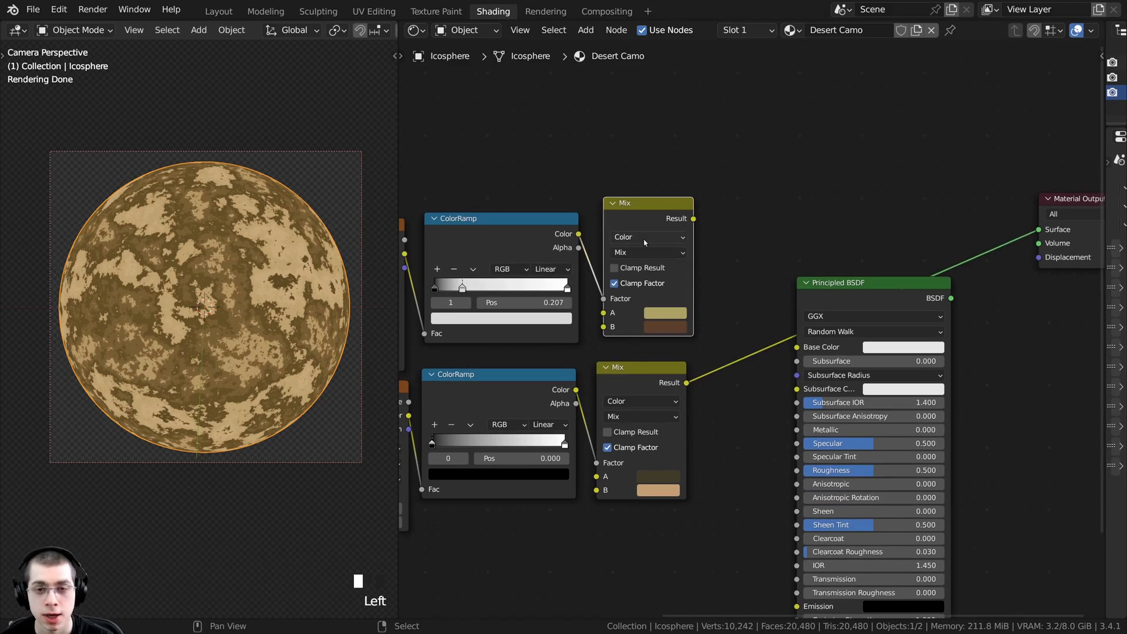
{"action": "key", "text": "shift+d"}
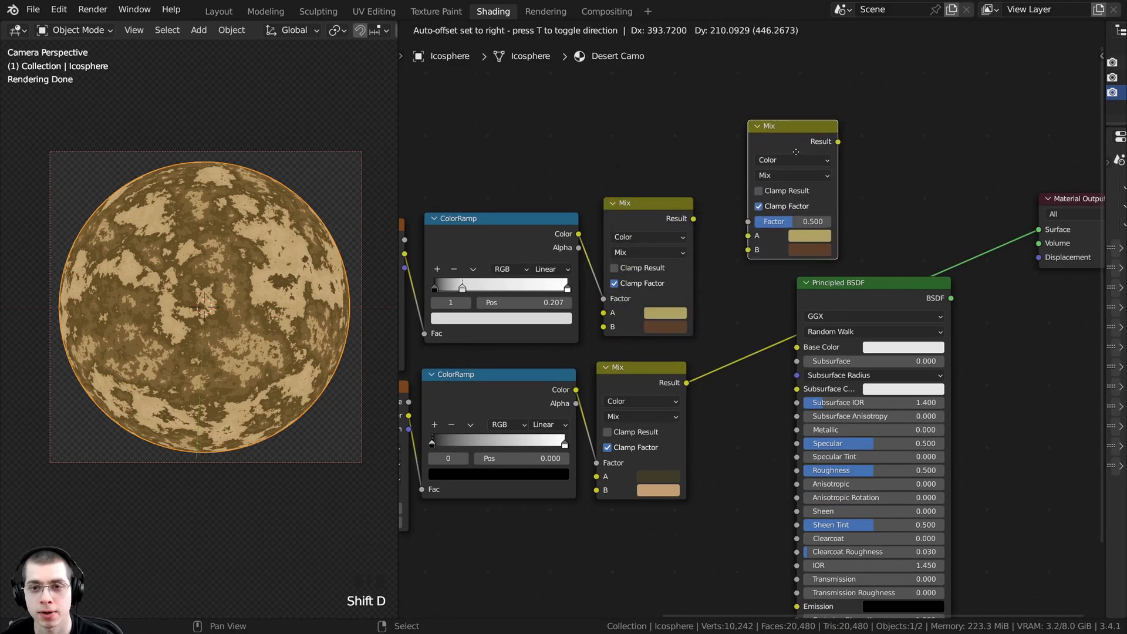
{"action": "left_click", "coordinate": [796, 151]}
{"action": "scroll", "coordinate": [705, 182], "scroll_direction": "down", "scroll_amount": 1}
{"action": "left_click_drag", "start_coordinate": [782, 295], "coordinate": [998, 334]}
{"action": "left_click_drag", "start_coordinate": [715, 149], "coordinate": [719, 200]}
{"action": "scroll", "coordinate": [629, 247], "scroll_direction": "up", "scroll_amount": 3}
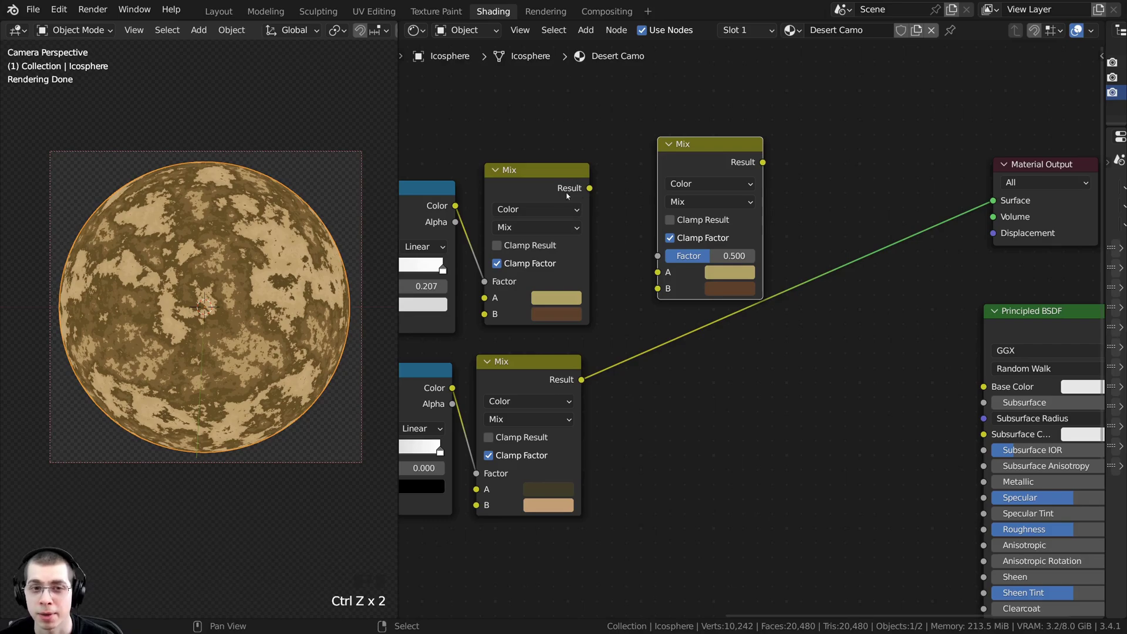
- Connect the upper Mix result to the new Mix node's A input and the lower Mix result to its B input
{"action": "left_click", "coordinate": [567, 189]}
{"action": "left_click_drag", "start_coordinate": [589, 189], "coordinate": [656, 272]}
{"action": "left_click", "coordinate": [498, 385]}
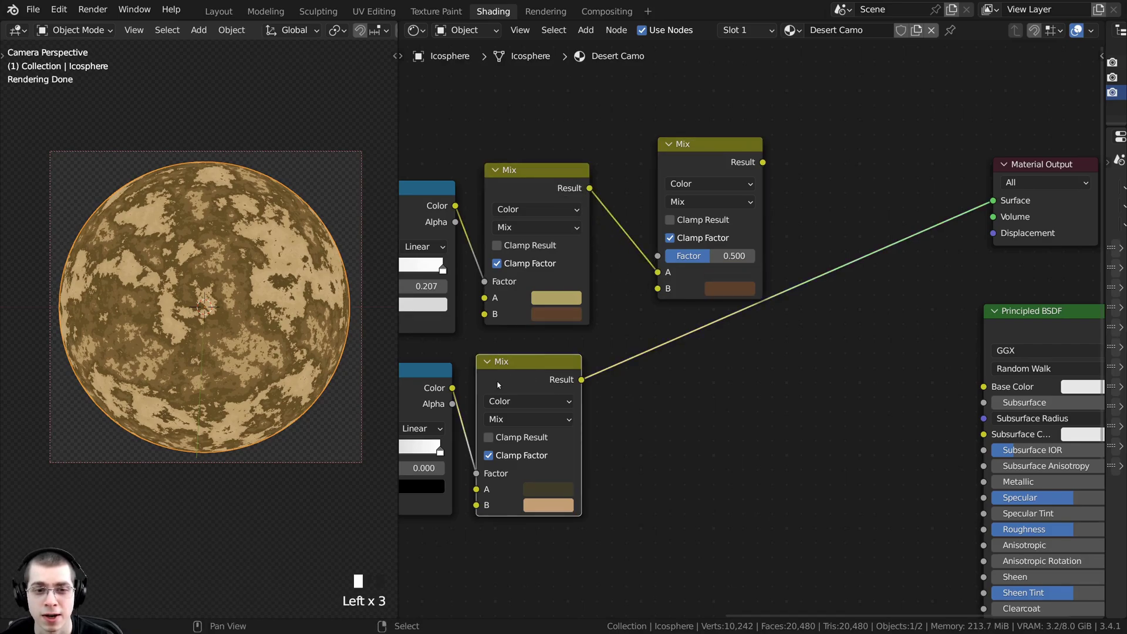
{"action": "left_click_drag", "start_coordinate": [581, 380], "coordinate": [659, 288]}
{"action": "middle_click_drag", "start_coordinate": [660, 289], "coordinate": [641, 341]}
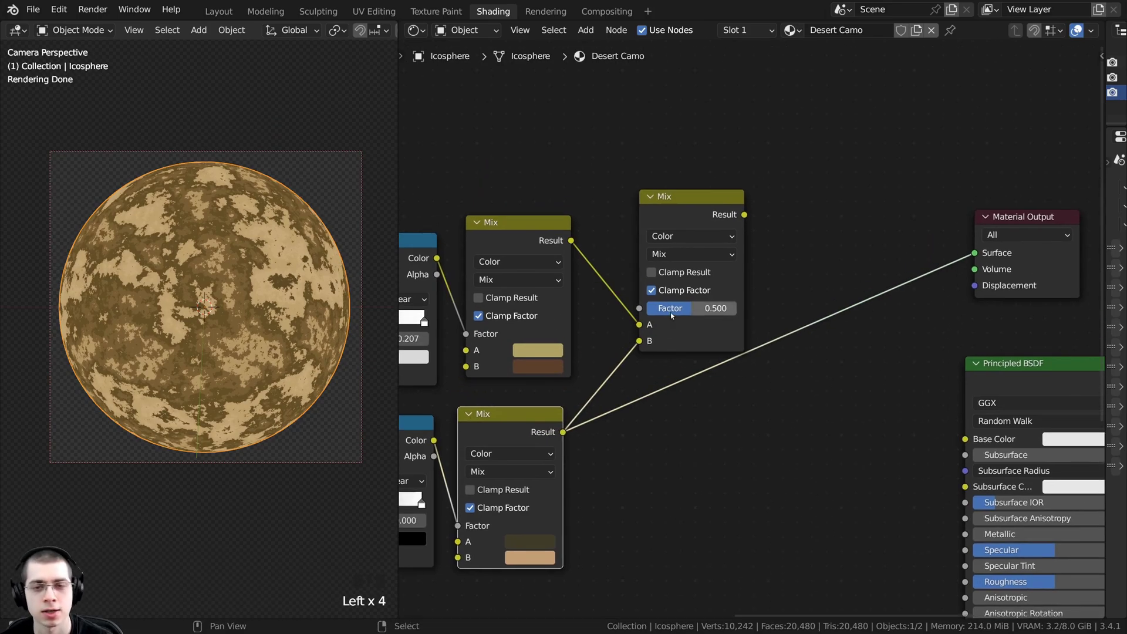
- Preview the new Mix node on the sphere and position it between the two camo Mix nodes and the Material Output
{"action": "left_click", "coordinate": [680, 201], "text": "ctrl+shift"}
{"action": "left_click_drag", "start_coordinate": [685, 198], "coordinate": [670, 261]}
{"action": "scroll", "coordinate": [632, 391], "scroll_direction": "up", "scroll_amount": 2}
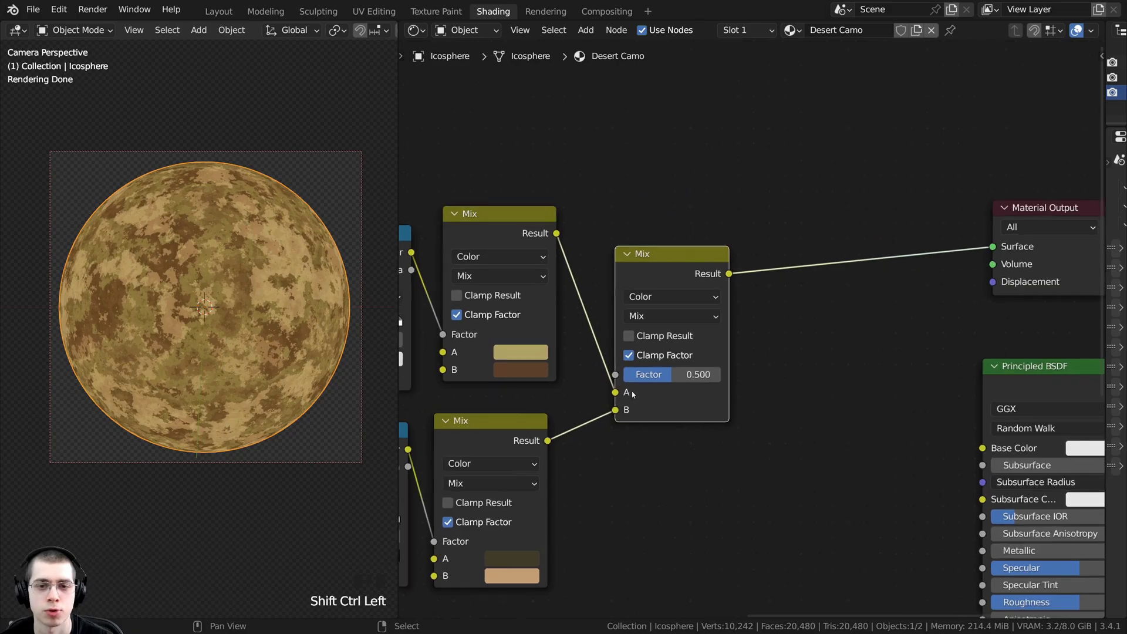
- Set the combining Mix node's blend mode to Darken and its factor to 1.000
{"action": "middle_click_drag", "start_coordinate": [620, 376], "coordinate": [654, 362]}
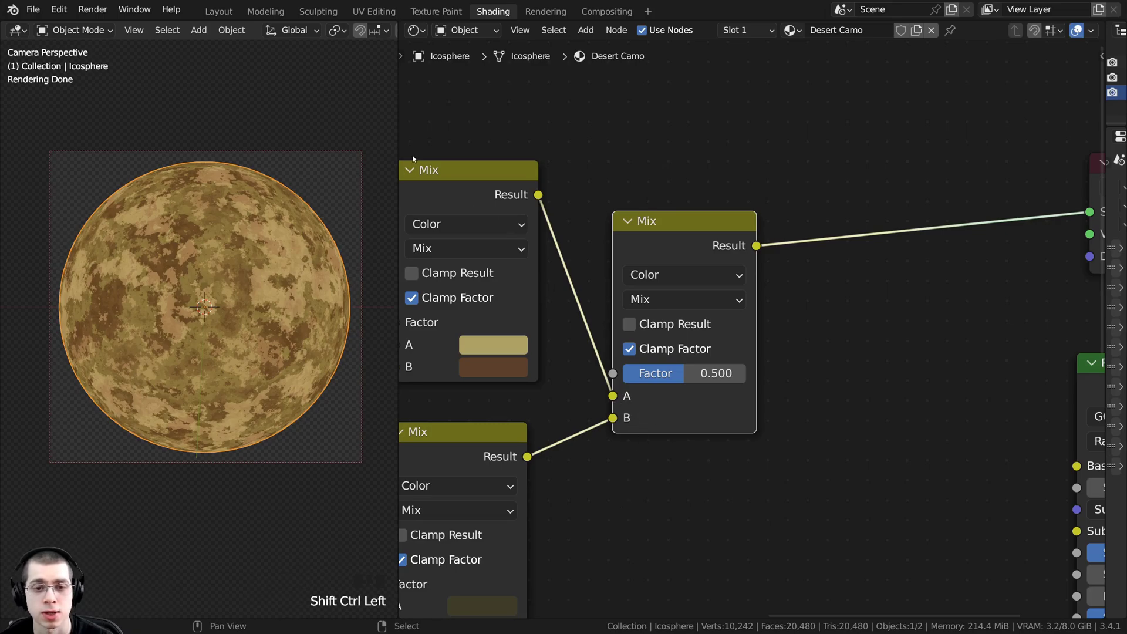
{"action": "scroll", "coordinate": [568, 340], "scroll_direction": "down", "scroll_amount": 4}
{"action": "scroll", "coordinate": [568, 340], "scroll_direction": "up", "scroll_amount": 1}
{"action": "middle_click_drag", "start_coordinate": [569, 340], "coordinate": [661, 307]}
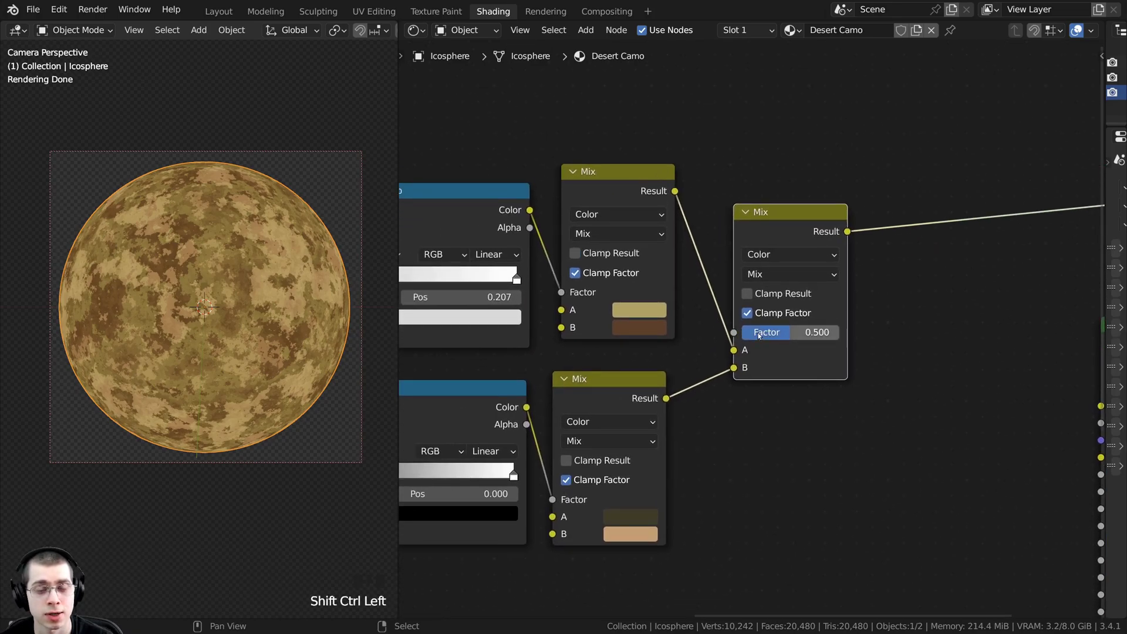
{"action": "scroll", "coordinate": [661, 339], "scroll_direction": "up", "scroll_amount": 2}
{"action": "scroll", "coordinate": [661, 339], "scroll_direction": "up", "scroll_amount": 1}
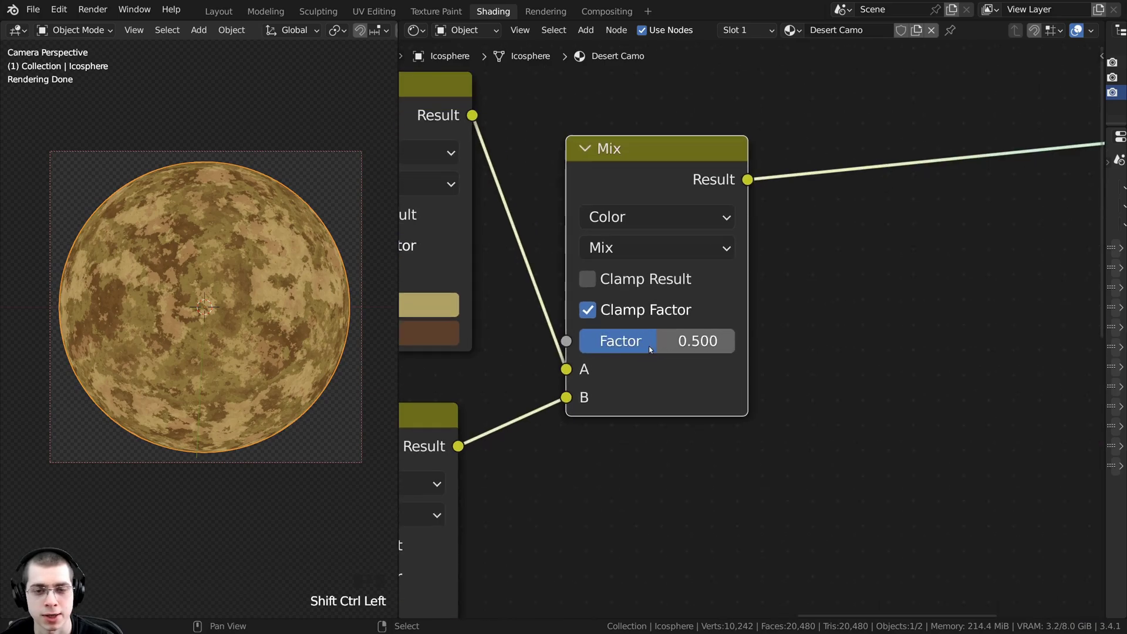
{"action": "mouse_move", "coordinate": [649, 340]}
{"action": "left_mouse_down"}
{"action": "mouse_move", "coordinate": [685, 340]}
{"action": "mouse_move", "coordinate": [608, 340]}
{"action": "mouse_move", "coordinate": [733, 340]}
{"action": "mouse_move", "coordinate": [579, 340]}
{"action": "mouse_move", "coordinate": [734, 341]}
{"action": "mouse_move", "coordinate": [603, 341]}
{"action": "mouse_move", "coordinate": [657, 341]}
{"action": "left_mouse_up"}
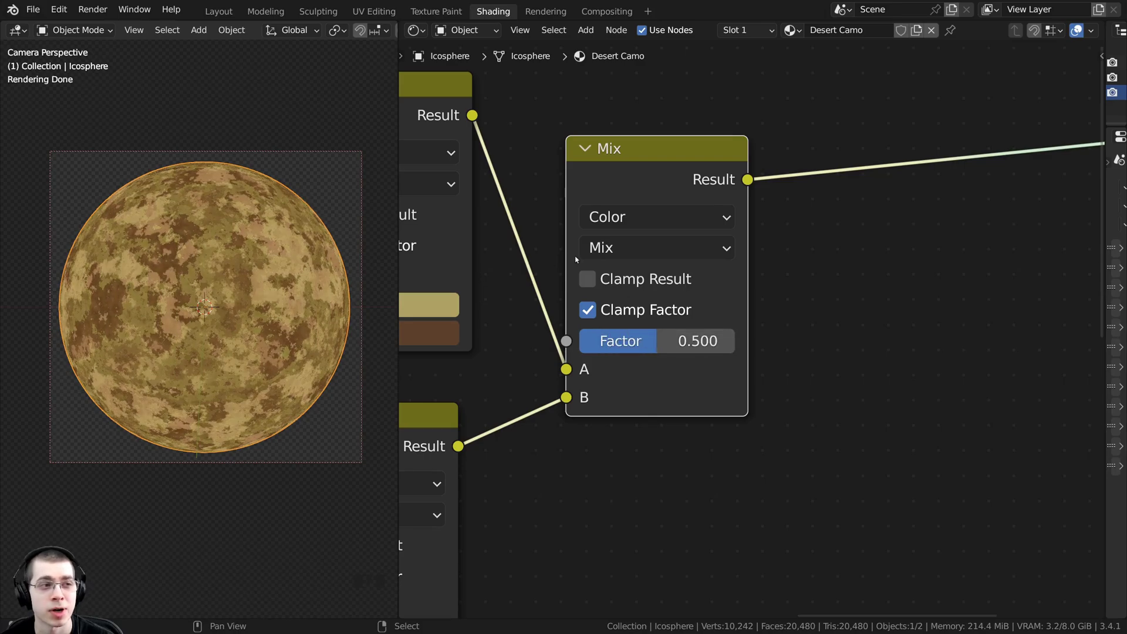
{"action": "left_click", "coordinate": [627, 244]}
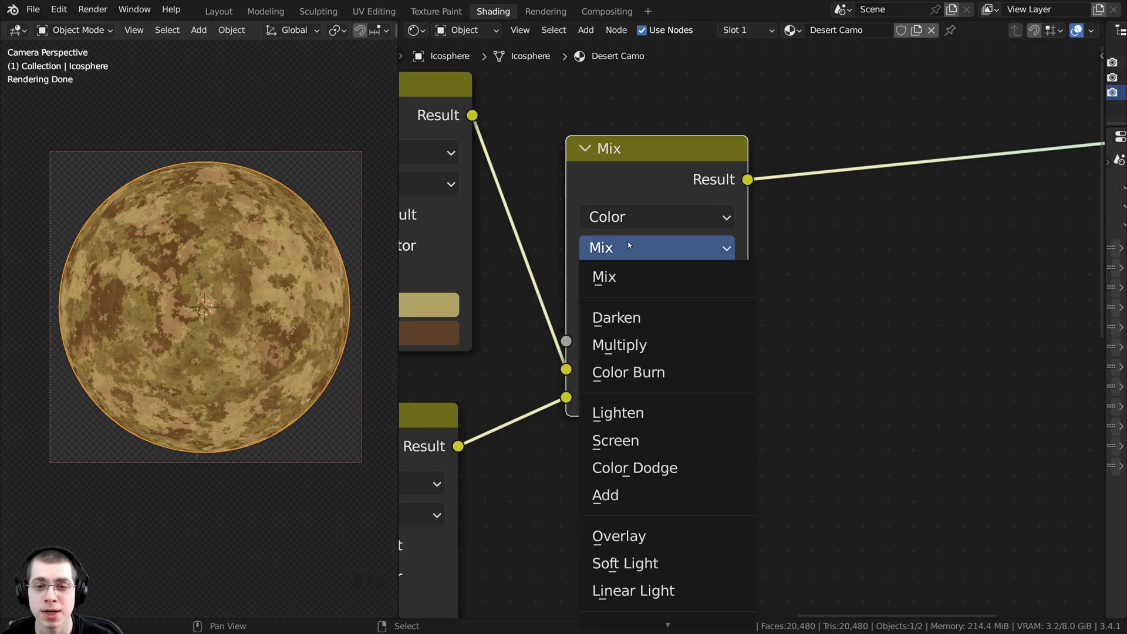
{"action": "left_click", "coordinate": [623, 322]}
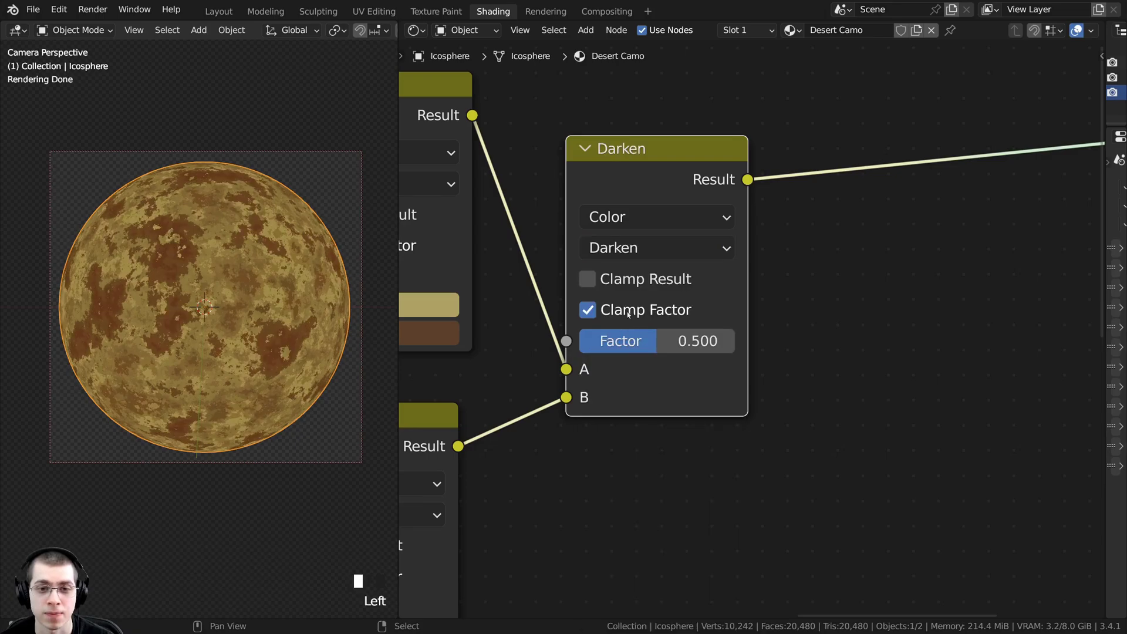
{"action": "scroll", "coordinate": [168, 278], "scroll_direction": "up", "scroll_amount": 2}
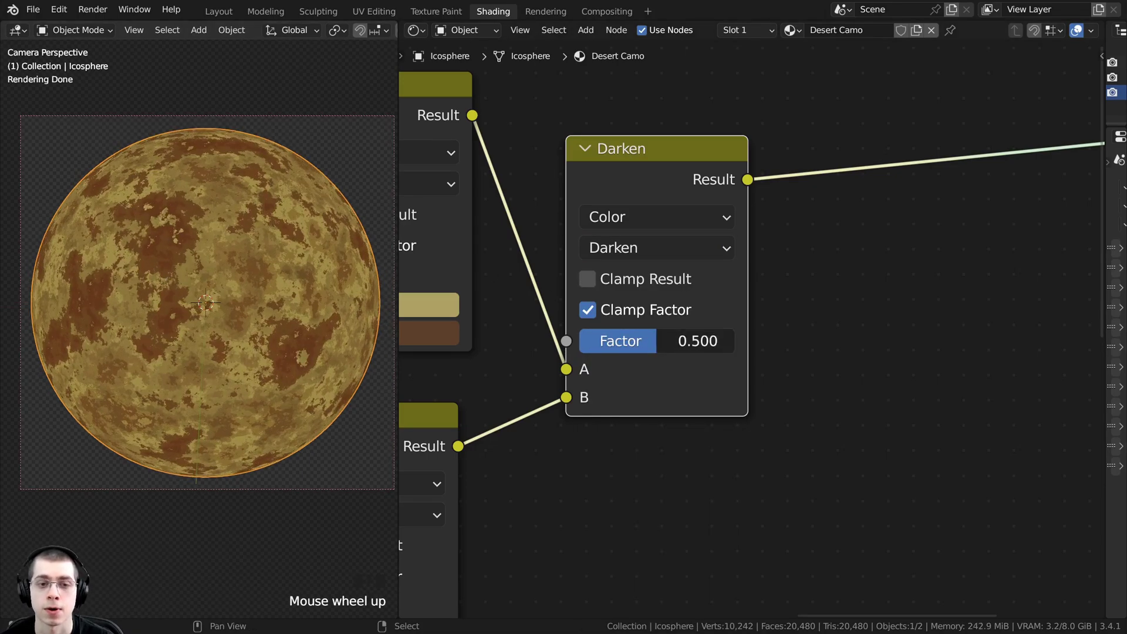
{"action": "left_click_drag", "start_coordinate": [657, 341], "coordinate": [733, 341]}
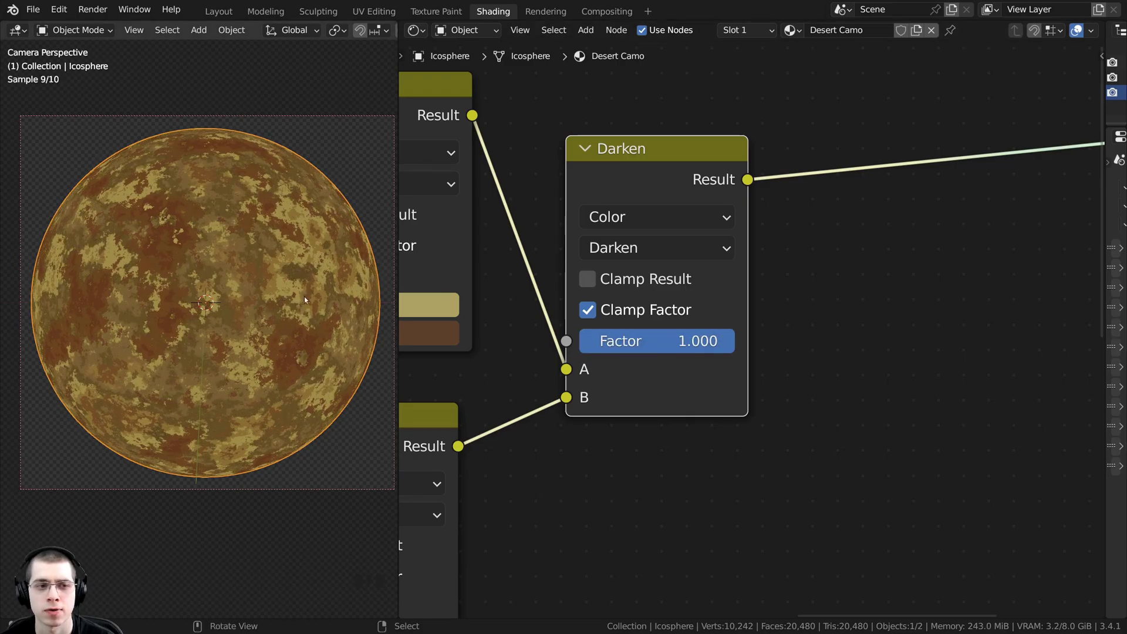
- Compare the Darken blend with the two source patterns by previewing the upper and lower Mix nodes, ending on the Darken node
{"action": "scroll", "coordinate": [294, 282], "scroll_direction": "up", "scroll_amount": 4}
{"action": "left_click", "coordinate": [265, 248]}
{"action": "middle_click_drag", "start_coordinate": [265, 247], "coordinate": [85, 308], "text": "shift"}
{"action": "scroll", "coordinate": [268, 112], "scroll_direction": "up", "scroll_amount": 2}
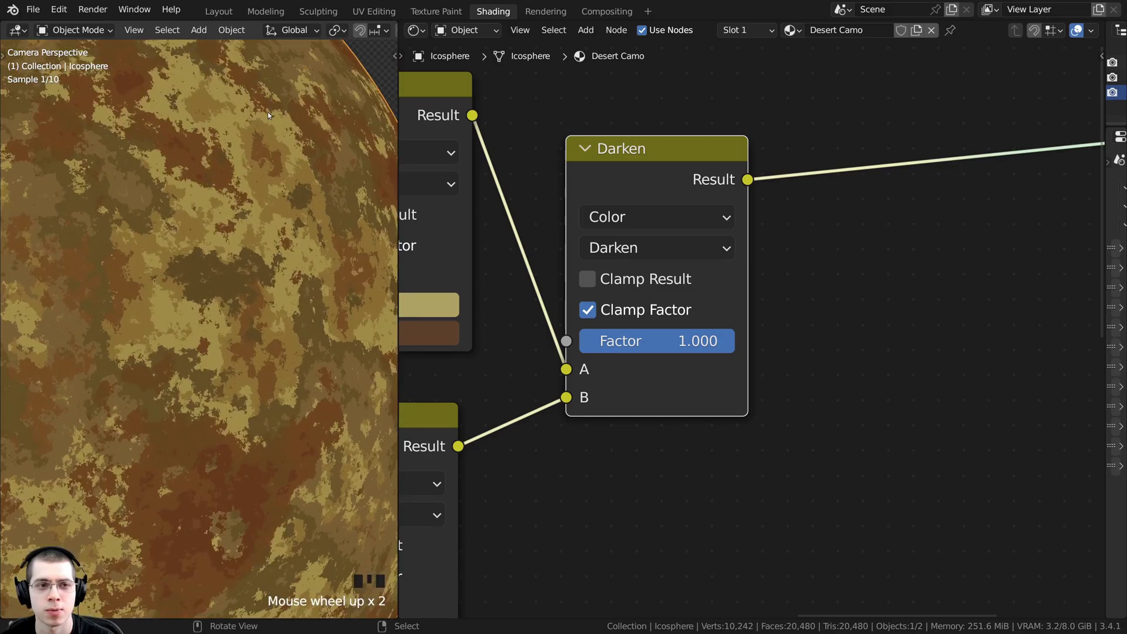
{"action": "scroll", "coordinate": [575, 329], "scroll_direction": "down", "scroll_amount": 5}
{"action": "middle_click_drag", "start_coordinate": [575, 329], "coordinate": [663, 323]}
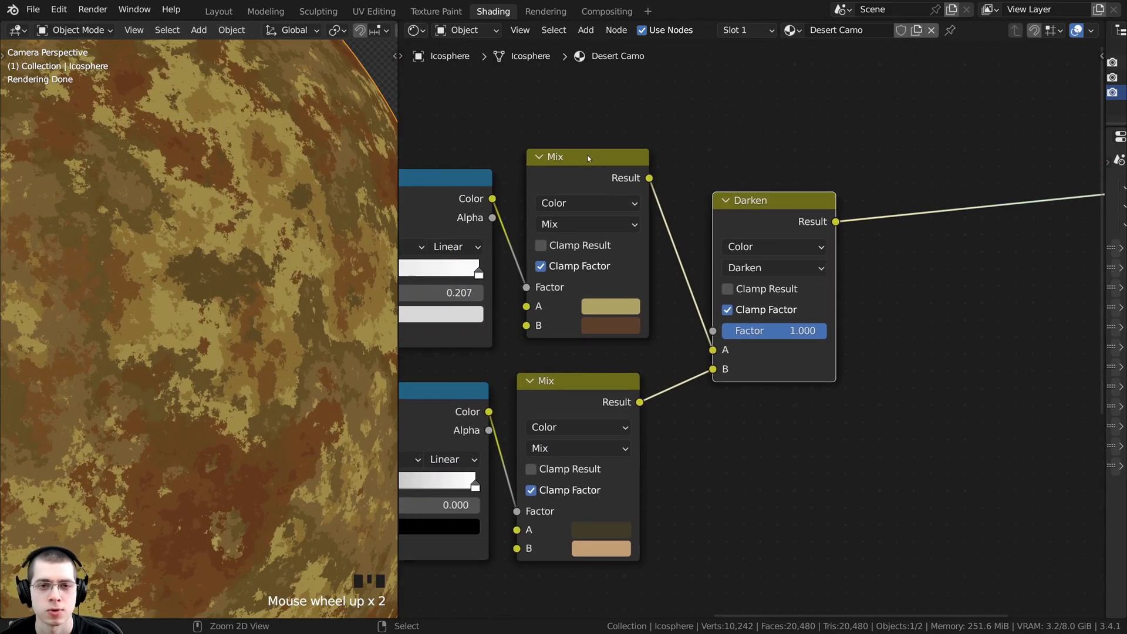
{"action": "left_click", "coordinate": [646, 158], "text": "ctrl+shift"}
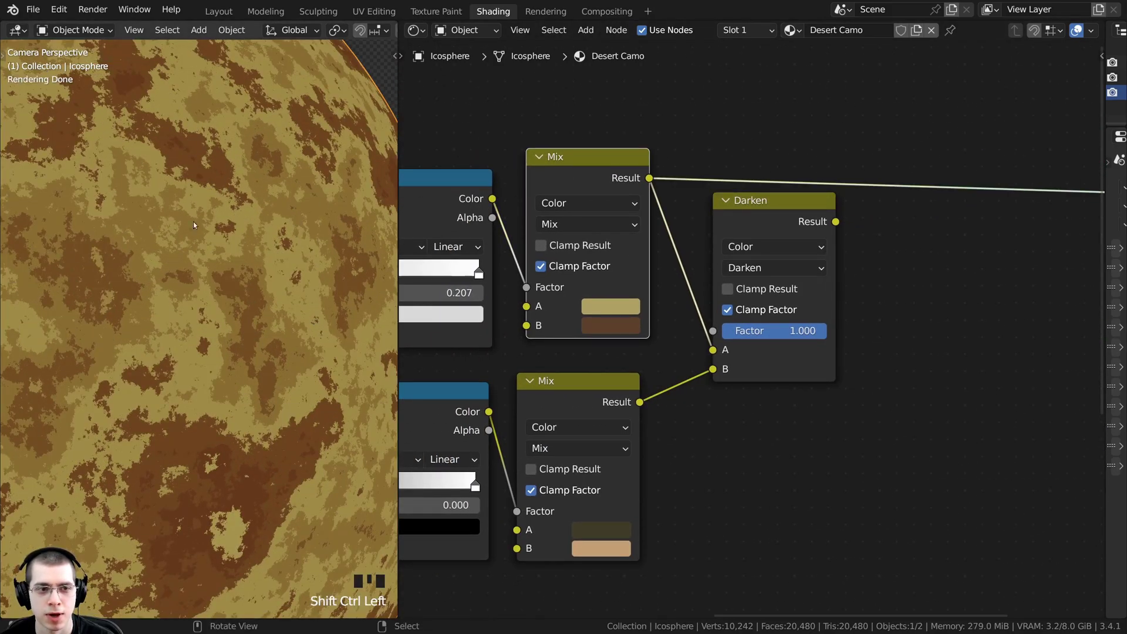
{"action": "middle_click_drag", "start_coordinate": [532, 394], "coordinate": [573, 364]}
{"action": "left_click_drag", "start_coordinate": [598, 369], "coordinate": [601, 358]}
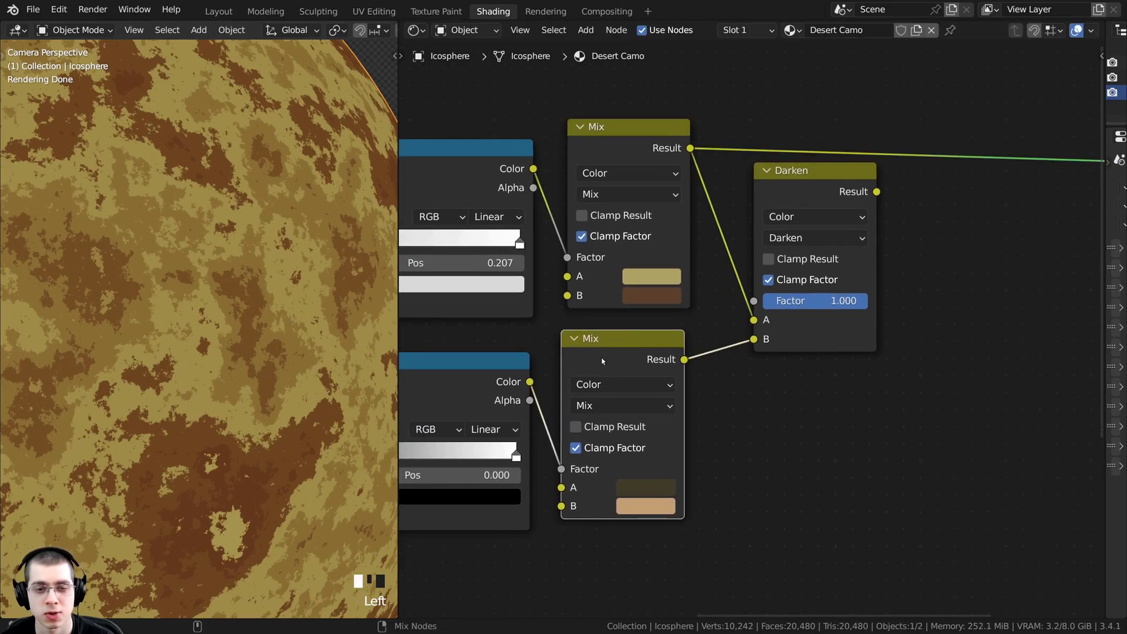
{"action": "left_click", "coordinate": [594, 347], "text": "ctrl+shift"}
{"action": "scroll", "coordinate": [194, 246], "scroll_direction": "down", "scroll_amount": 3}
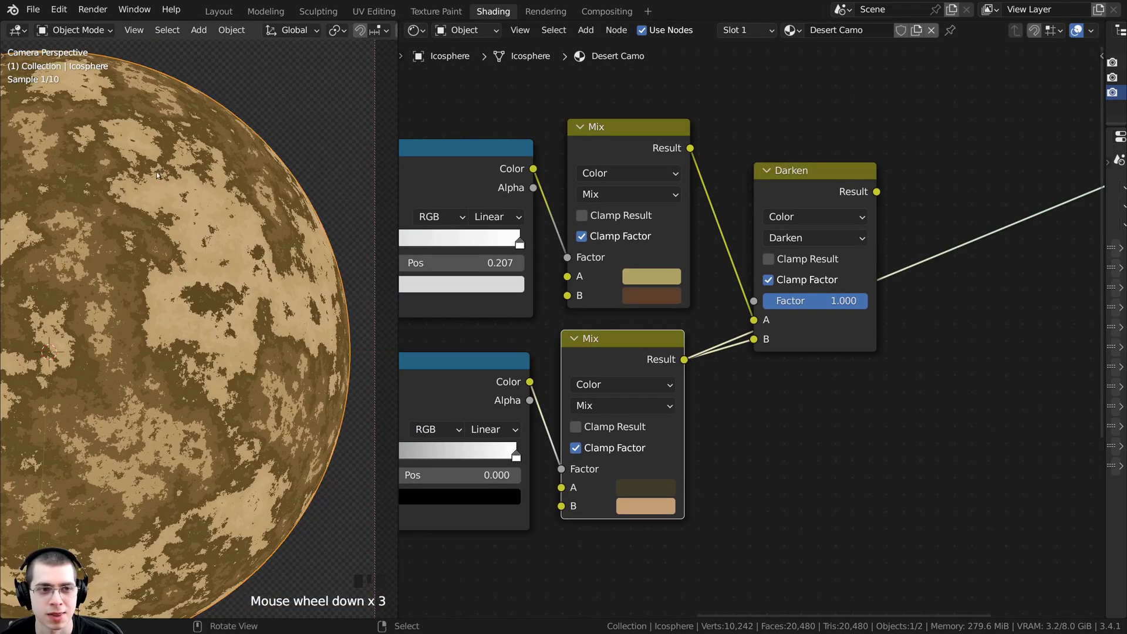
{"action": "left_click_drag", "start_coordinate": [635, 142], "coordinate": [629, 144]}
{"action": "middle_click_drag", "start_coordinate": [778, 274], "coordinate": [718, 294]}
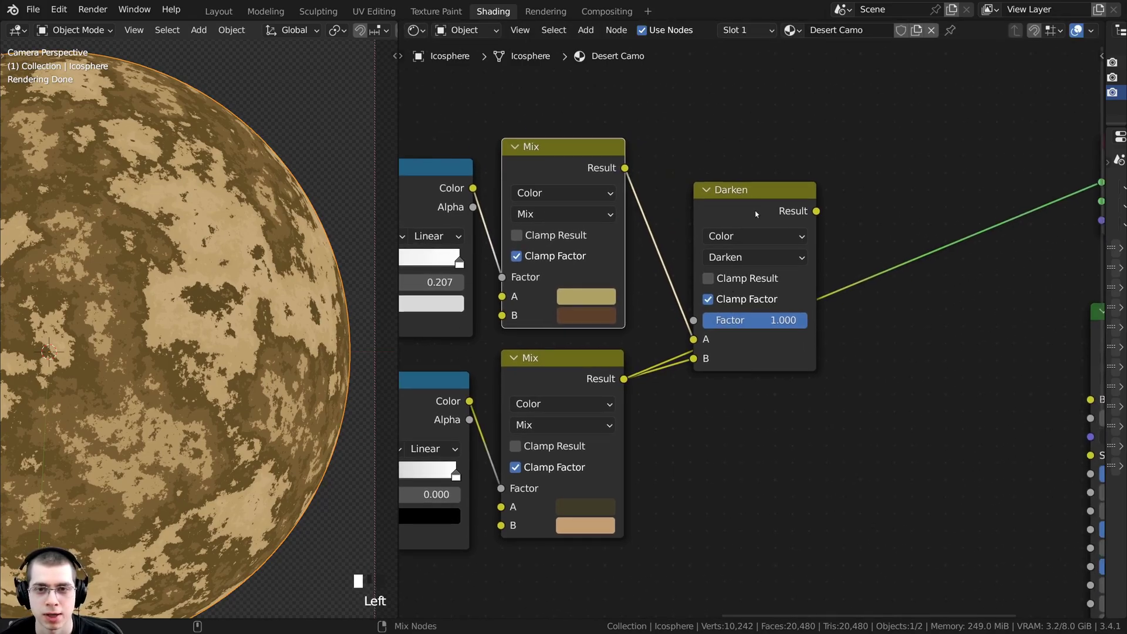
{"action": "left_click", "coordinate": [756, 214], "text": "ctrl+shift"}
{"action": "left_click_drag", "start_coordinate": [785, 320], "coordinate": [722, 320]}
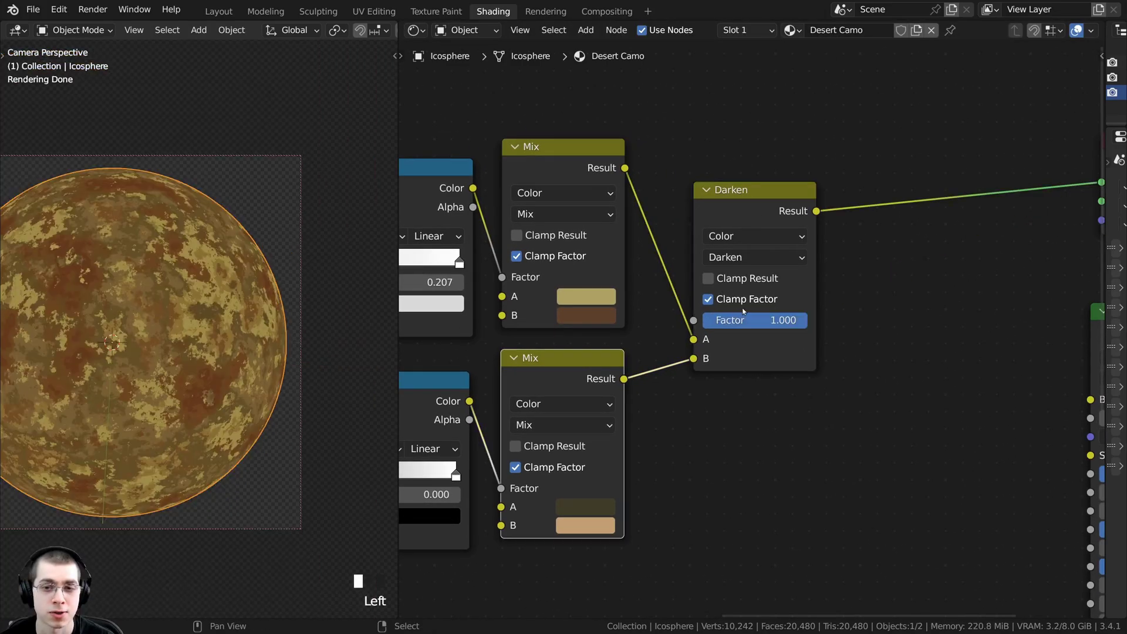
{"action": "mouse_move", "coordinate": [743, 311]}
{"action": "left_mouse_down"}
{"action": "mouse_move", "coordinate": [677, 311]}
{"action": "mouse_move", "coordinate": [743, 311]}
{"action": "left_mouse_up"}
- Nudge the upper and lower camo Mix nodes slightly closer to the Darken node
{"action": "mouse_move", "coordinate": [582, 379]}
{"action": "left_mouse_down"}
{"action": "mouse_move", "coordinate": [601, 395]}
{"action": "mouse_move", "coordinate": [590, 367]}
{"action": "mouse_move", "coordinate": [590, 382]}
{"action": "left_mouse_up"}
{"action": "left_click", "coordinate": [546, 168]}
{"action": "left_click_drag", "start_coordinate": [546, 169], "coordinate": [556, 172]}
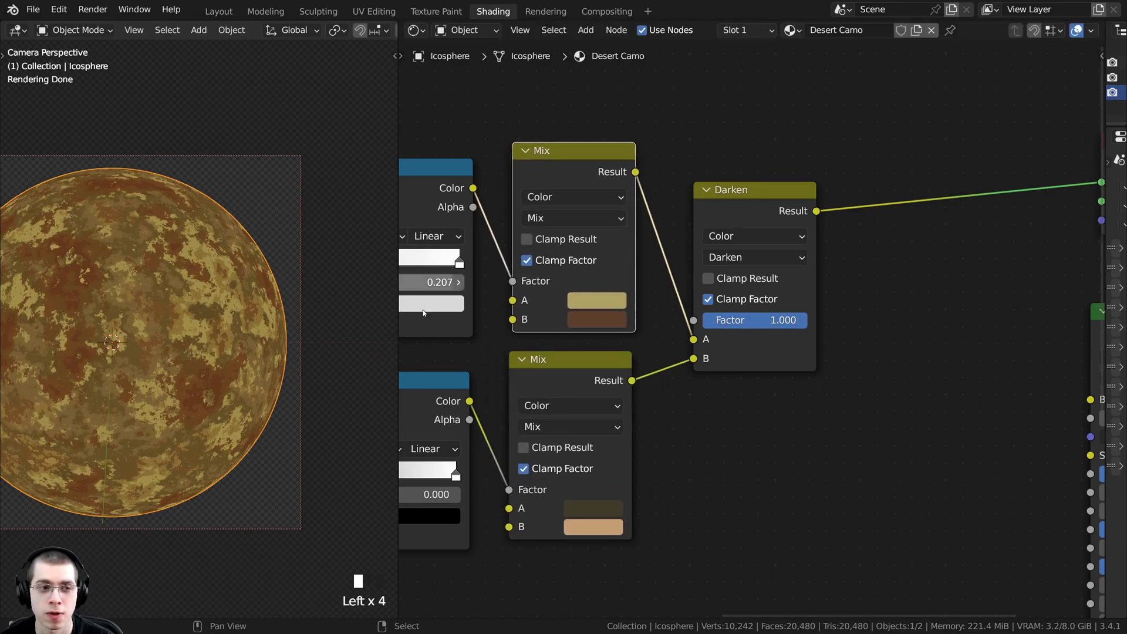
{"action": "left_click", "coordinate": [748, 259]}
- Connect the Darken node's result to the Principled BSDF's Base Color
{"action": "middle_click_drag", "start_coordinate": [172, 320], "coordinate": [244, 294], "text": "shift"}
{"action": "scroll", "coordinate": [787, 236], "scroll_direction": "down", "scroll_amount": 1}
{"action": "middle_click_drag", "start_coordinate": [788, 236], "coordinate": [552, 163], "text": "shift"}
{"action": "left_click", "coordinate": [557, 147]}
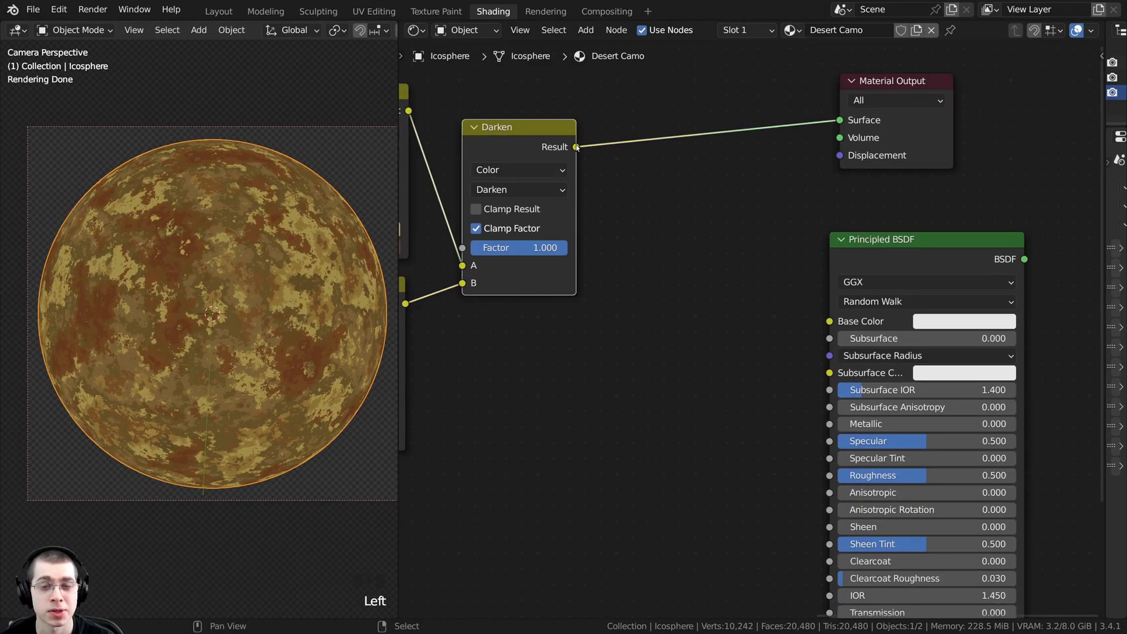
{"action": "left_click_drag", "start_coordinate": [576, 146], "coordinate": [830, 321]}
{"action": "scroll", "coordinate": [901, 288], "scroll_direction": "down", "scroll_amount": 1}
{"action": "middle_click_drag", "start_coordinate": [900, 288], "coordinate": [780, 272]}
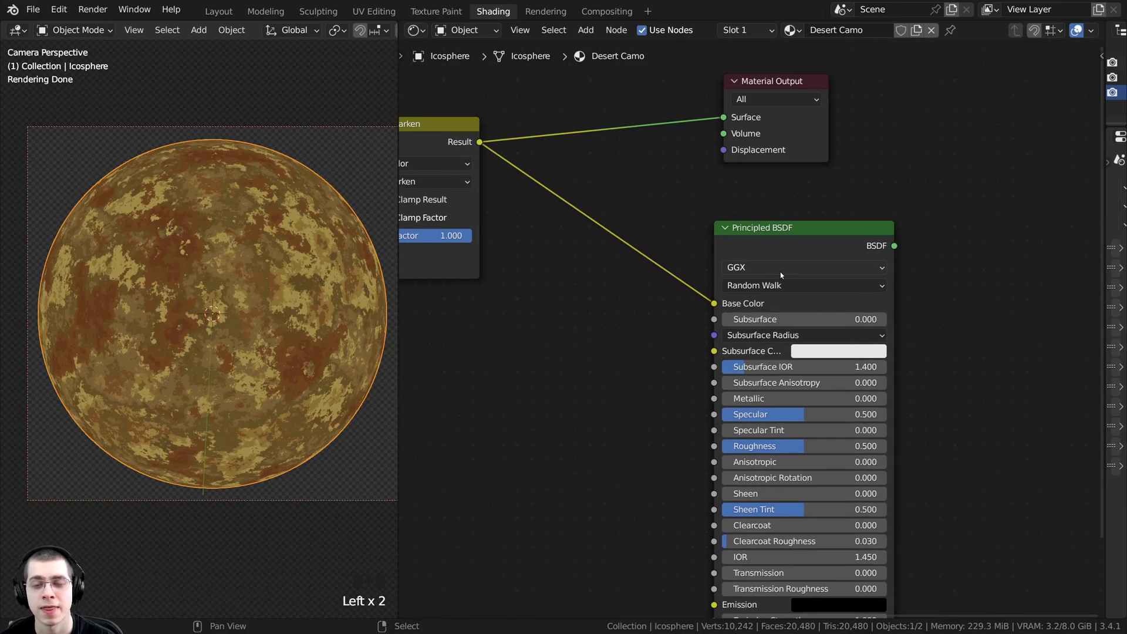
- Link the Principled BSDF to the Material Output's surface and arrange both nodes in line after the Darken node
{"action": "left_click", "coordinate": [815, 257], "text": "ctrl+shift"}
{"action": "left_click_drag", "start_coordinate": [814, 257], "coordinate": [625, 133]}
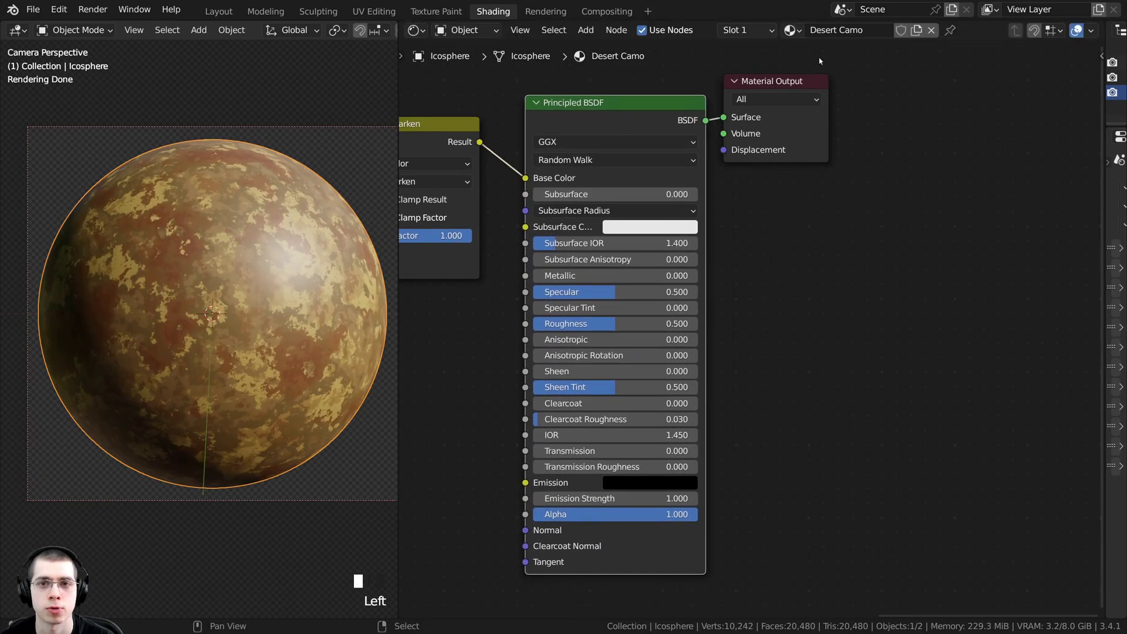
{"action": "left_click_drag", "start_coordinate": [786, 82], "coordinate": [861, 93]}
{"action": "left_click_drag", "start_coordinate": [603, 121], "coordinate": [673, 127]}
{"action": "middle_click_drag", "start_coordinate": [673, 135], "coordinate": [718, 194]}
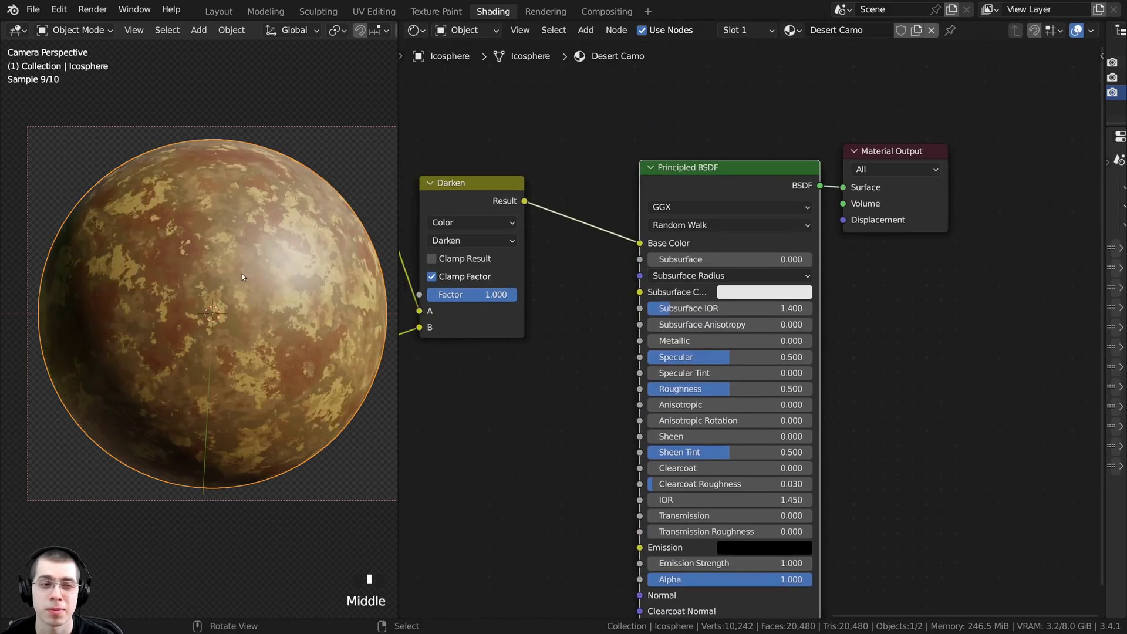
- Insert a Hue Saturation Value node between the Darken node and the Principled BSDF, positioned close to the Darken node
{"action": "middle_click_drag", "start_coordinate": [544, 238], "coordinate": [558, 219]}
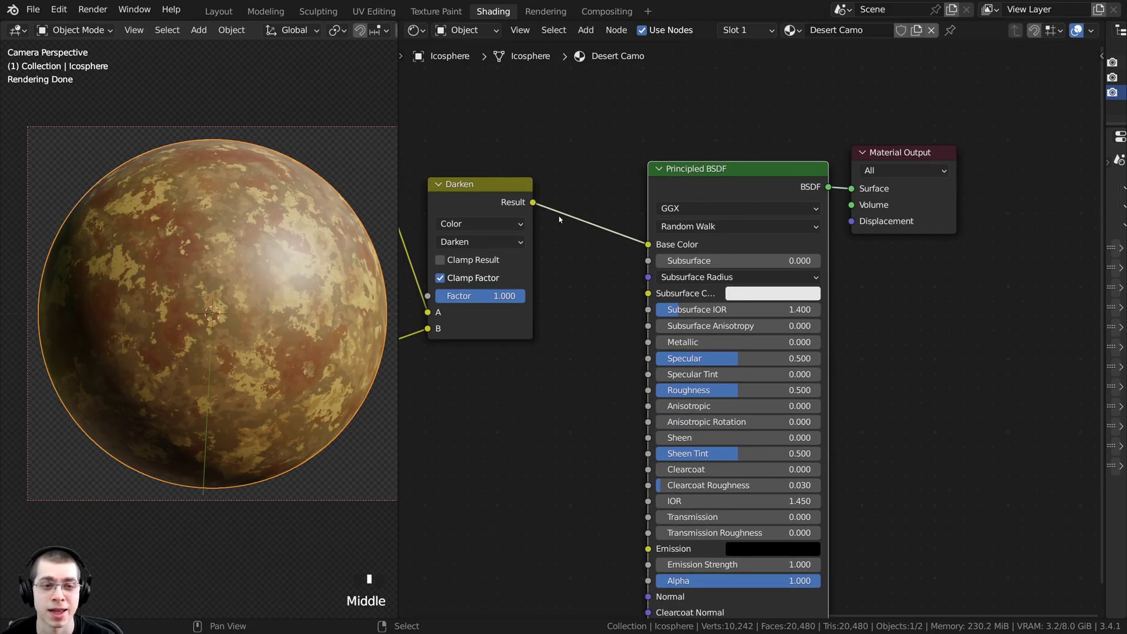
{"action": "key", "text": "shift+a"}
{"action": "left_click", "coordinate": [556, 208]}
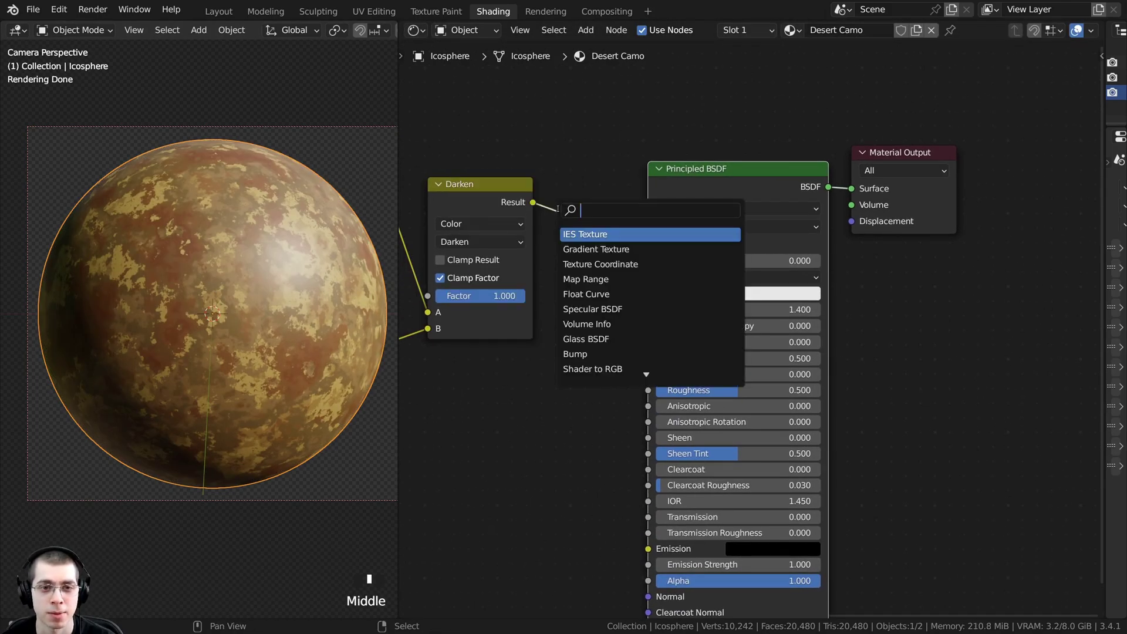
{"action": "type", "text": "hue"}
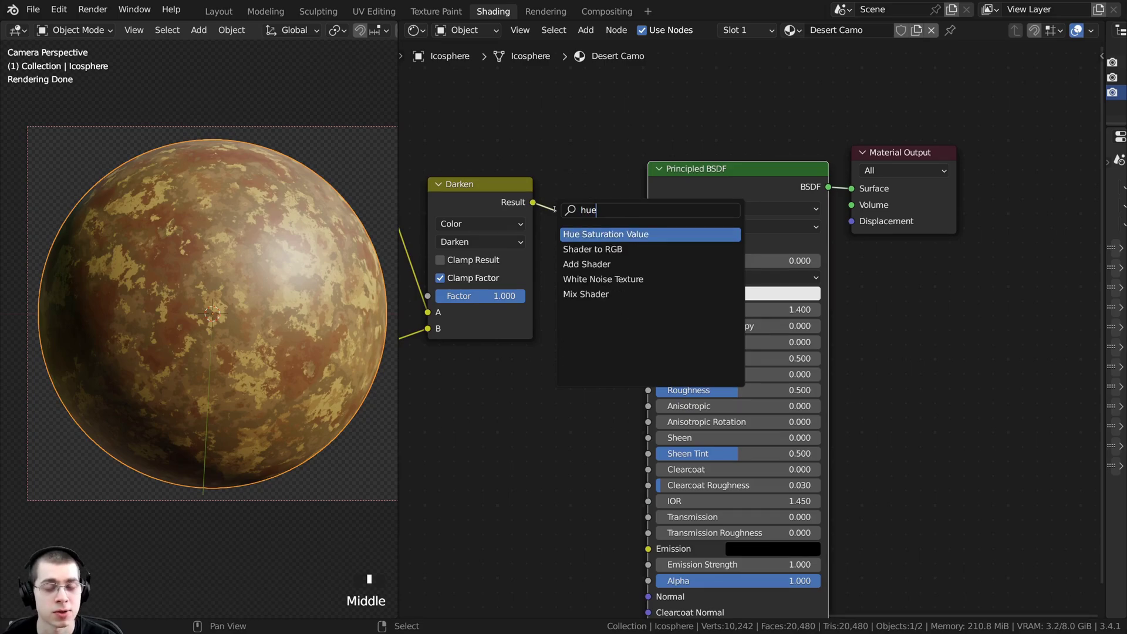
{"action": "left_click", "coordinate": [601, 234]}
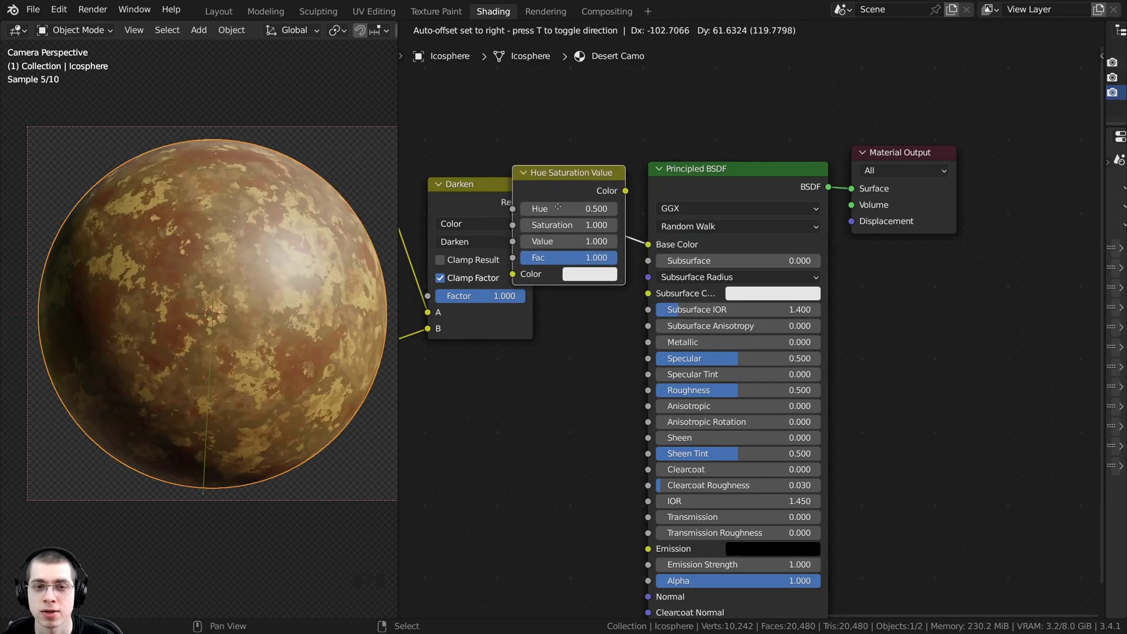
{"action": "left_click", "coordinate": [574, 285]}
{"action": "left_click", "coordinate": [591, 174]}
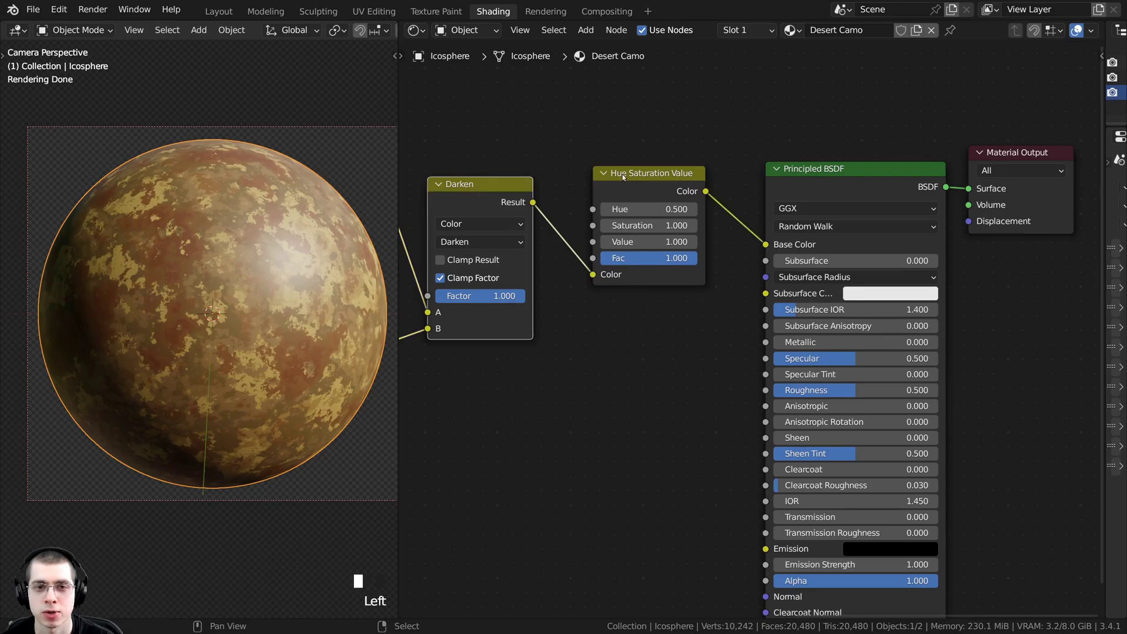
{"action": "left_click_drag", "start_coordinate": [591, 175], "coordinate": [556, 186]}
- Move the Principled BSDF and Material Output closer to the Hue Saturation Value node and adjust that node's spacing
{"action": "scroll", "coordinate": [750, 337], "scroll_direction": "down", "scroll_amount": 1}
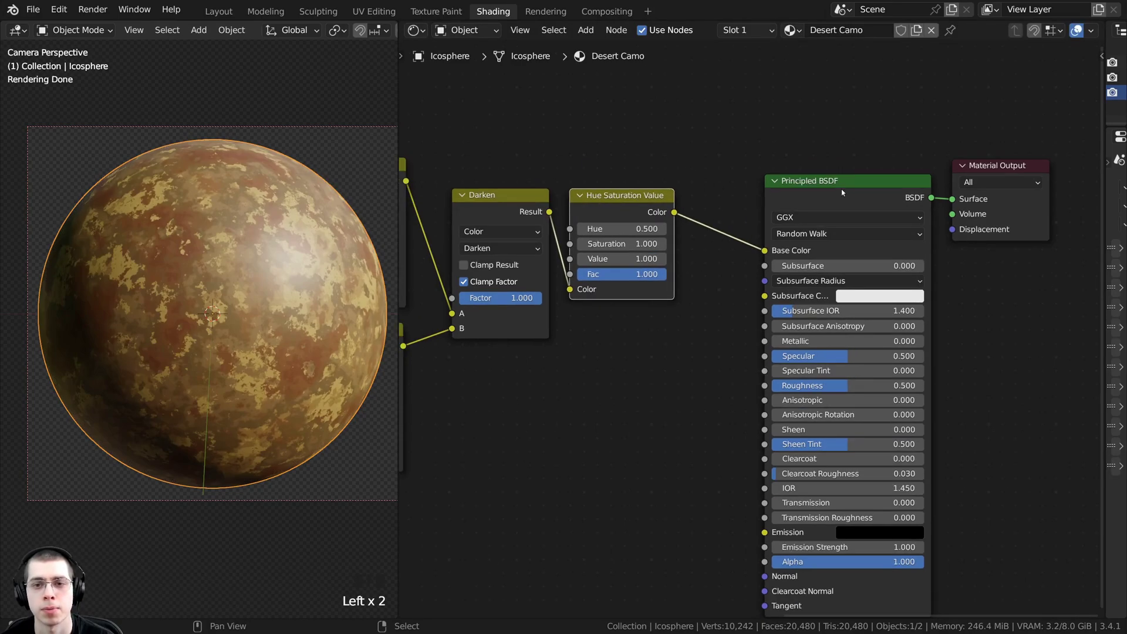
{"action": "left_click", "coordinate": [789, 185]}
{"action": "left_click_drag", "start_coordinate": [789, 187], "coordinate": [744, 178]}
{"action": "middle_click_drag", "start_coordinate": [578, 187], "coordinate": [601, 216]}
{"action": "scroll", "coordinate": [601, 216], "scroll_direction": "up", "scroll_amount": 2}
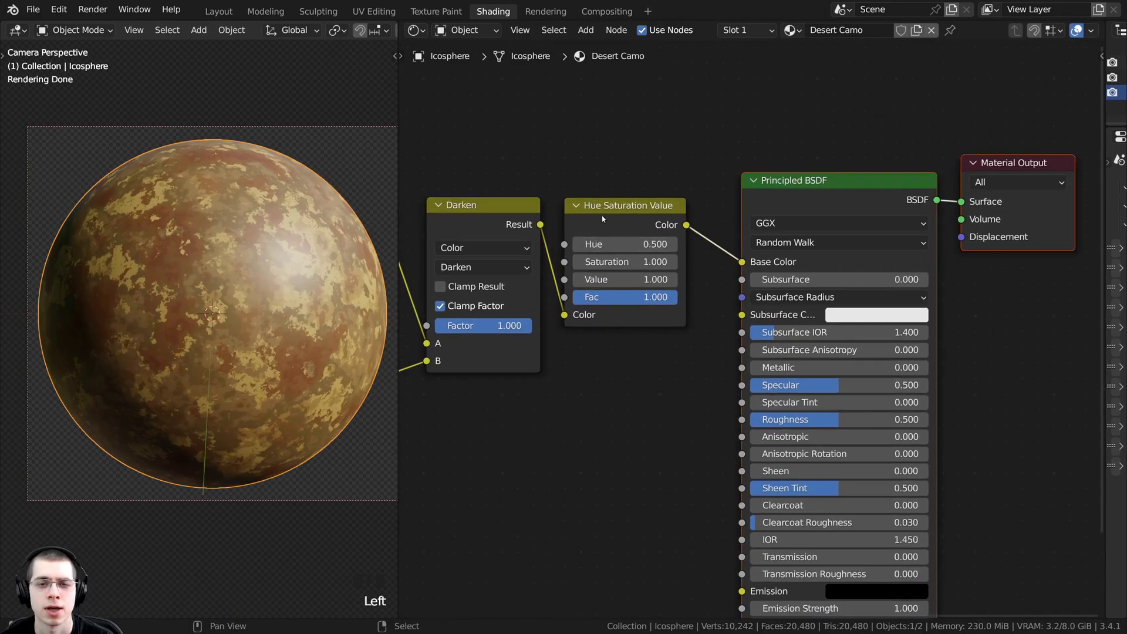
{"action": "left_click_drag", "start_coordinate": [601, 216], "coordinate": [608, 222]}
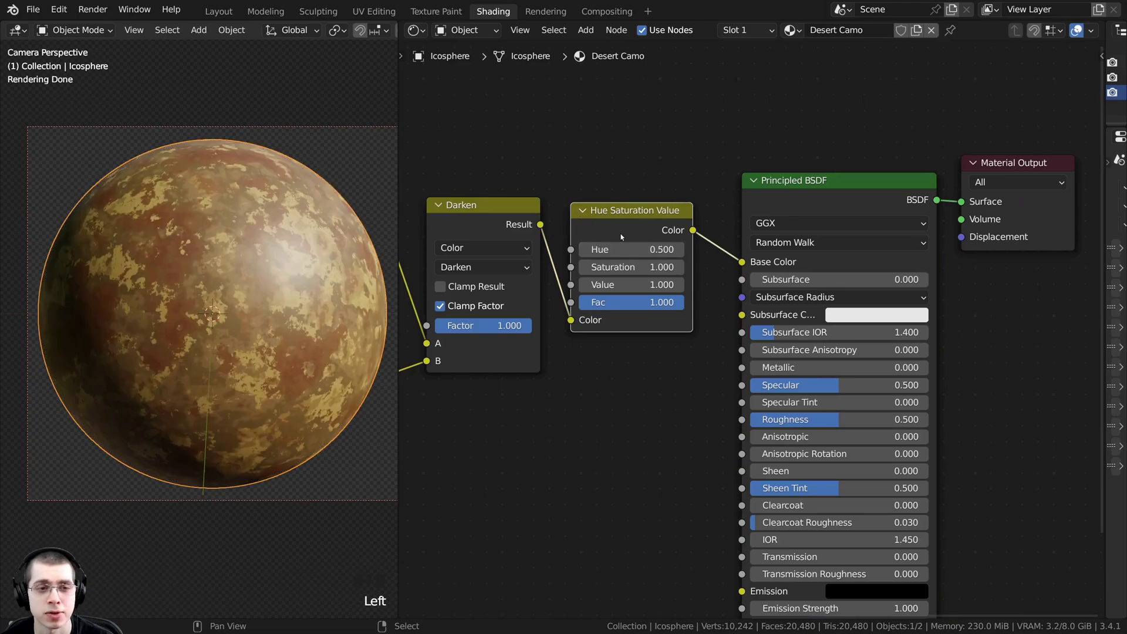
{"action": "scroll", "coordinate": [626, 465], "scroll_direction": "down", "scroll_amount": 2}
{"action": "scroll", "coordinate": [608, 297], "scroll_direction": "up", "scroll_amount": 3}
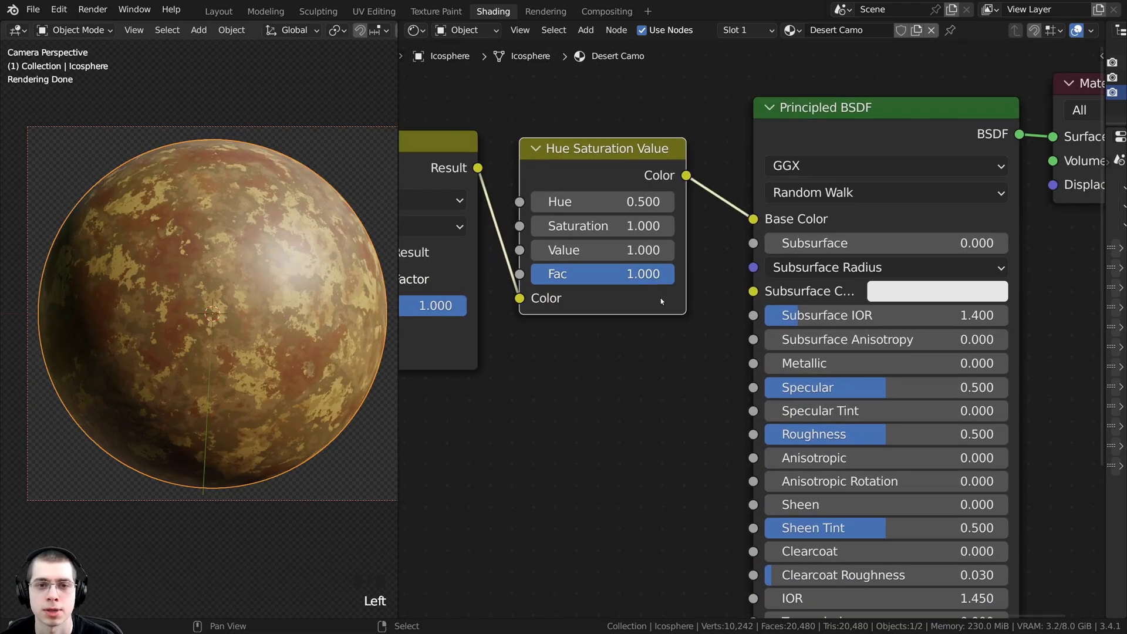
- Set the Value of the Hue Saturation Value node to 1.5
{"action": "left_click", "coordinate": [615, 248]}
{"action": "left_click", "coordinate": [615, 249]}
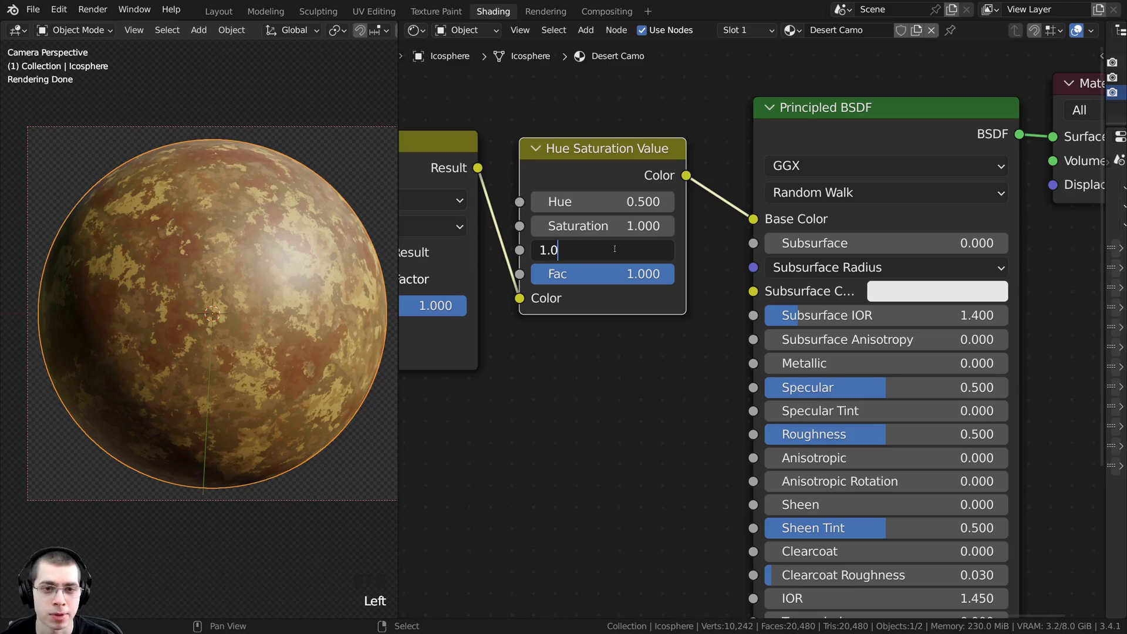
{"action": "type", "text": "5"}
{"action": "key", "text": "Return"}
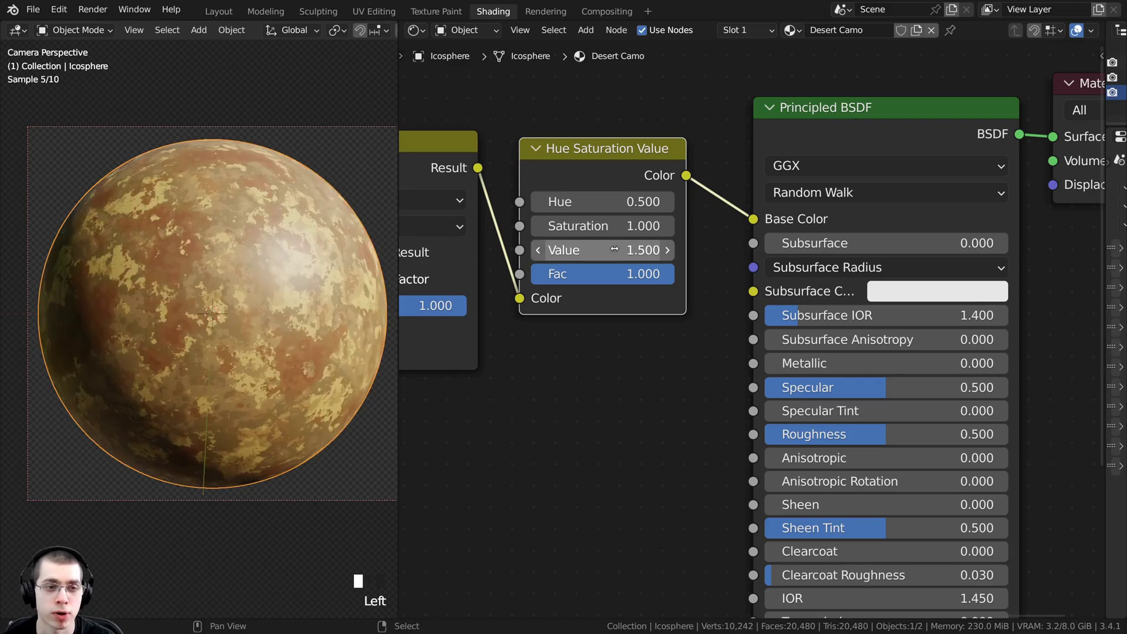
- Set the Principled BSDF's Roughness to 0.3
{"action": "scroll", "coordinate": [660, 343], "scroll_direction": "down", "scroll_amount": 2}
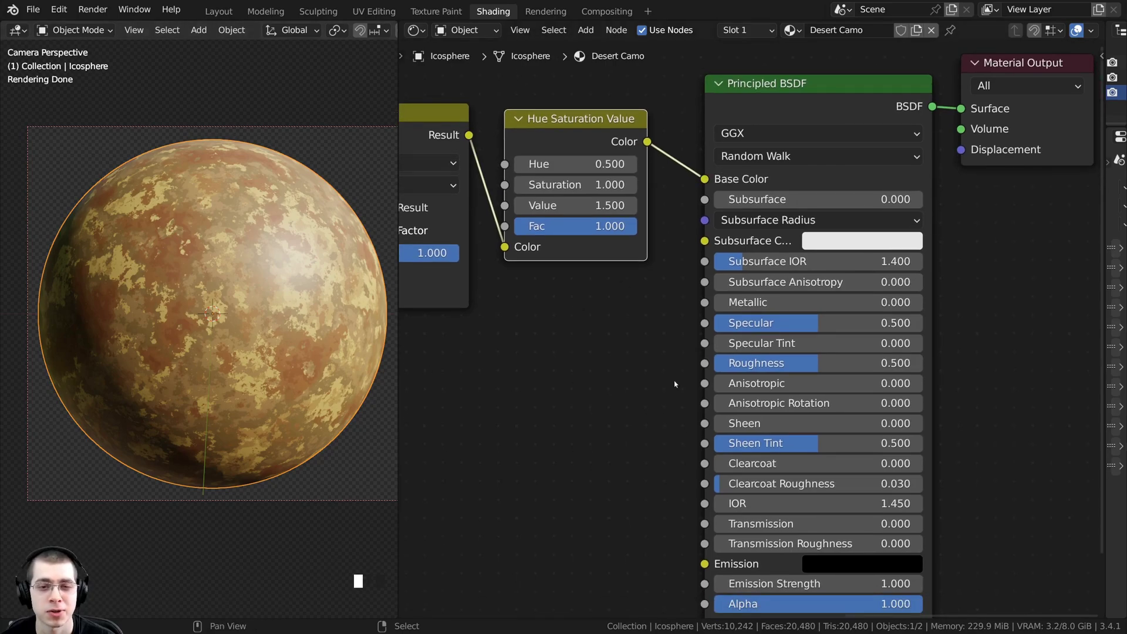
{"action": "left_click", "coordinate": [763, 359]}
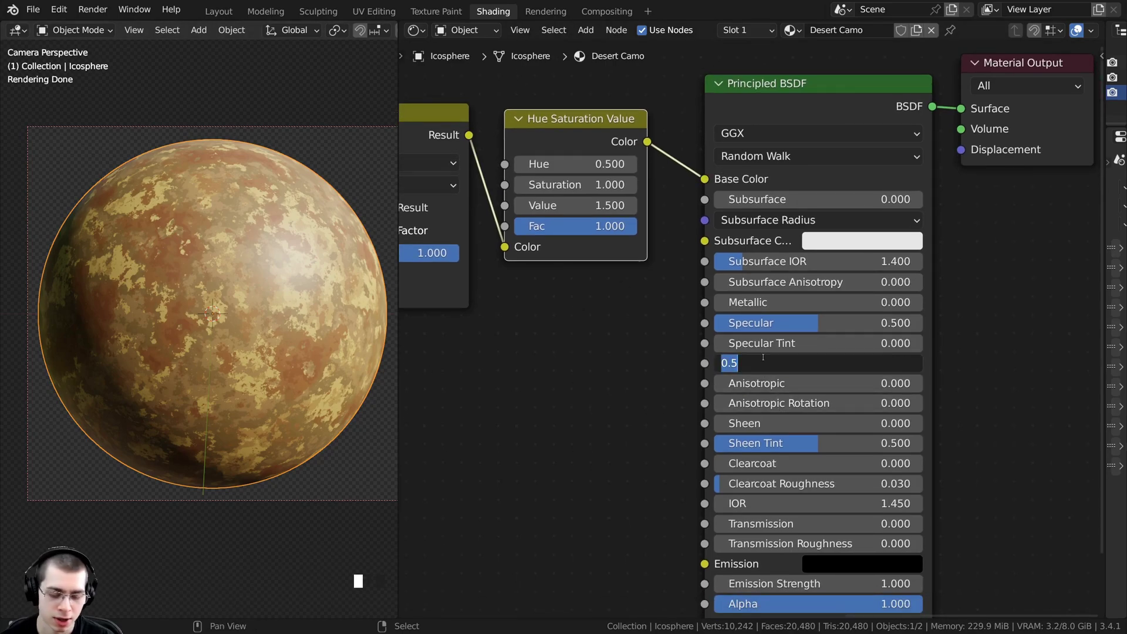
{"action": "type", "text": ".3"}
{"action": "key", "text": "Return"}
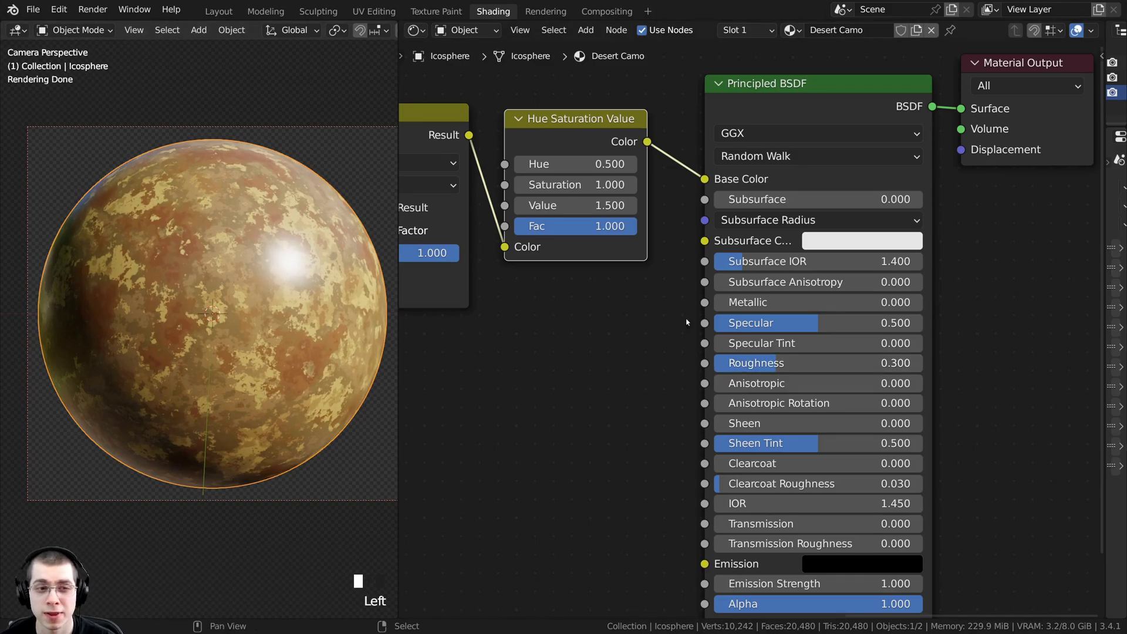
- Try the Principled BSDF with Metallic at 1.0 and a higher Roughness, restoring both values
{"action": "left_click_drag", "start_coordinate": [753, 303], "coordinate": [923, 303]}
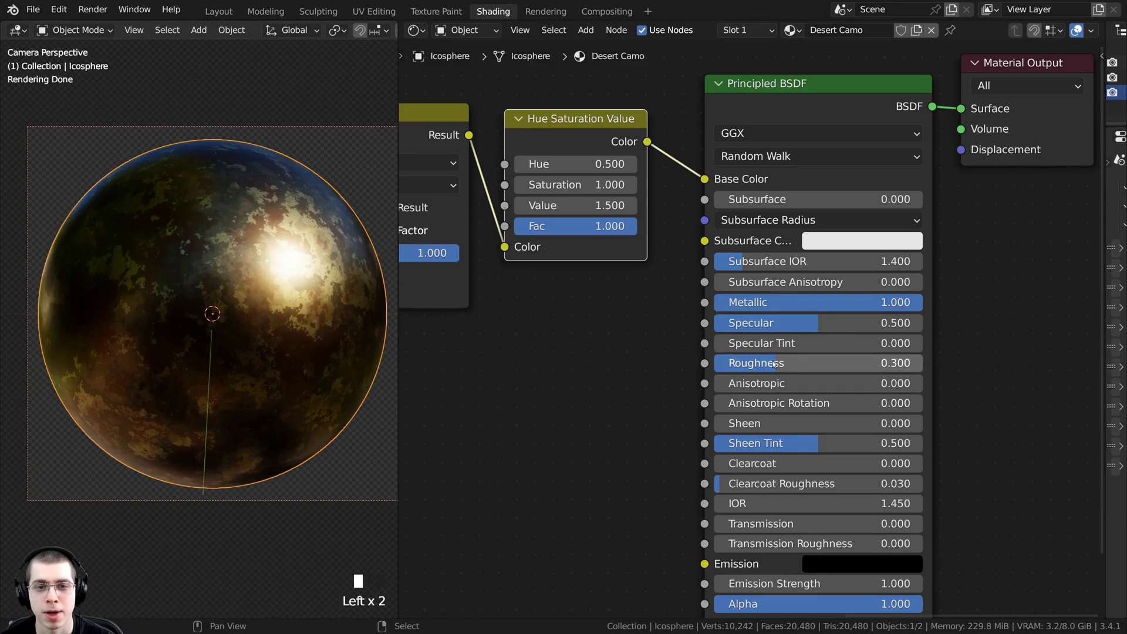
{"action": "left_click_drag", "start_coordinate": [763, 363], "coordinate": [835, 363]}
{"action": "right_click", "coordinate": [836, 363]}
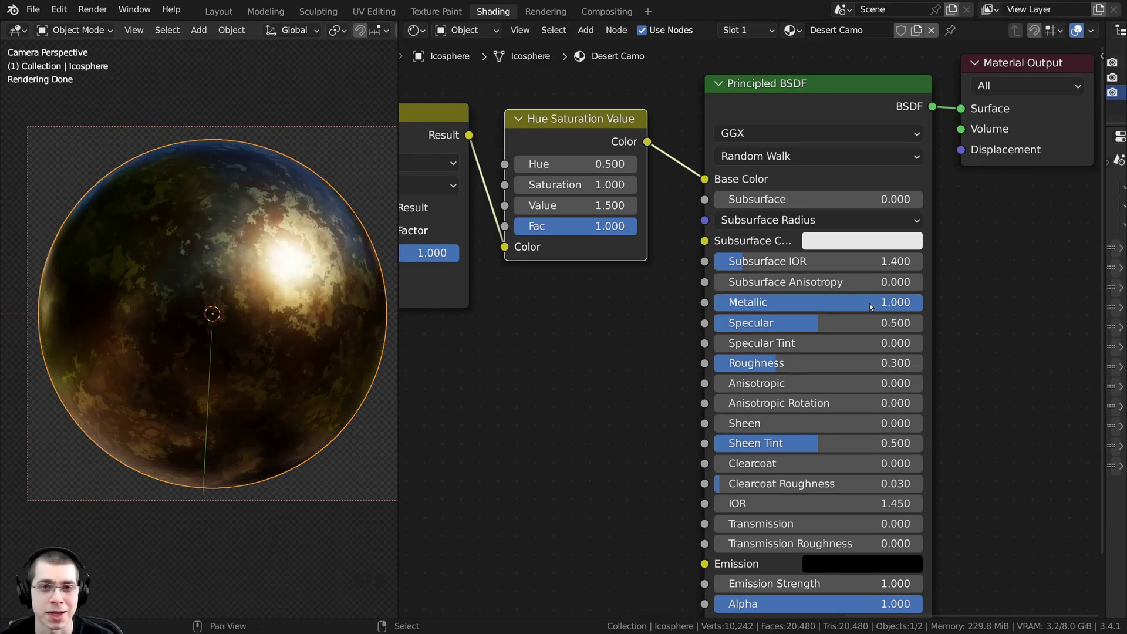
{"action": "left_click_drag", "start_coordinate": [870, 306], "coordinate": [738, 311]}
{"action": "middle_click_drag", "start_coordinate": [154, 288], "coordinate": [165, 305]}
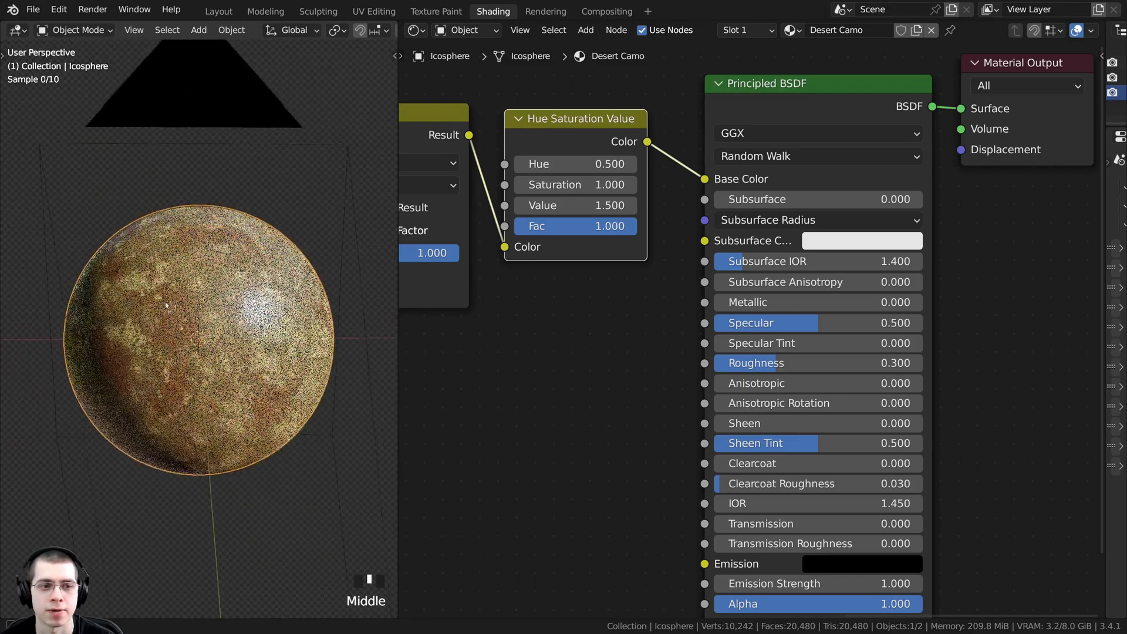
{"action": "scroll", "coordinate": [166, 305], "scroll_direction": "up", "scroll_amount": 2}
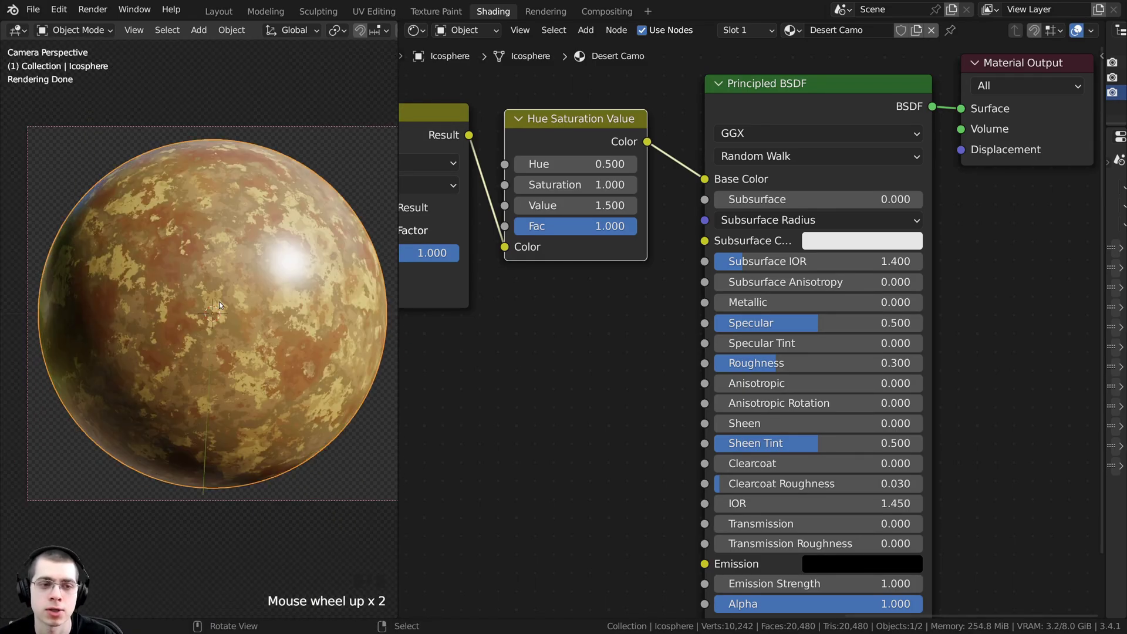
{"action": "middle_click_drag", "start_coordinate": [194, 333], "coordinate": [171, 330], "text": "shift"}
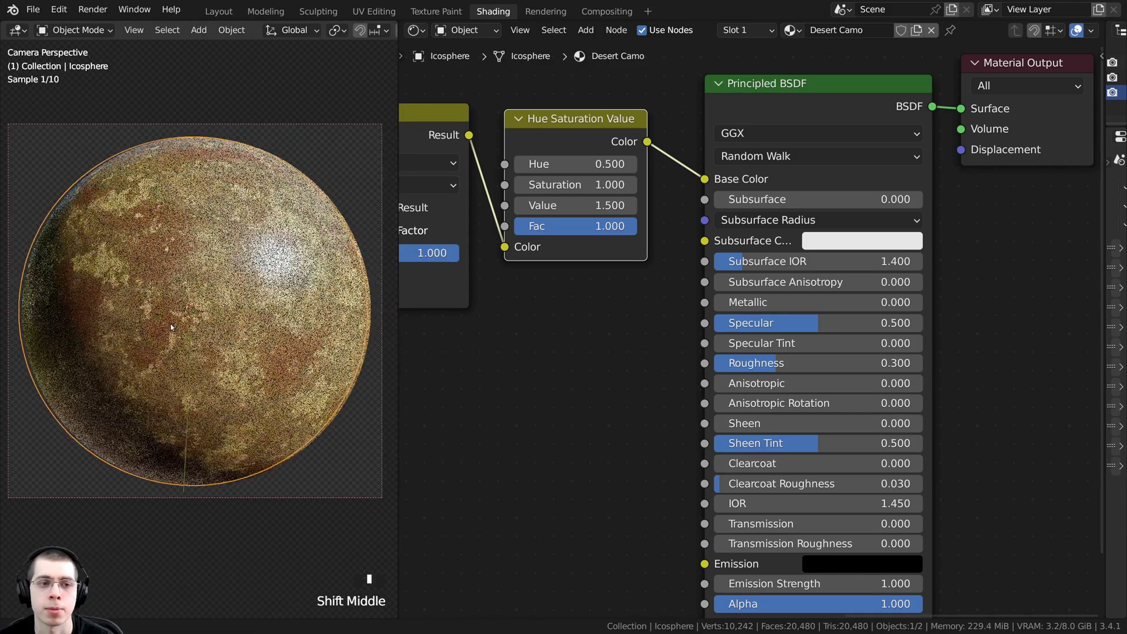
- Group every node except the Material Output into one node group and return to the material's main node tree
{"action": "scroll", "coordinate": [599, 331], "scroll_direction": "down", "scroll_amount": 1}
{"action": "middle_click_drag", "start_coordinate": [598, 331], "coordinate": [669, 302]}
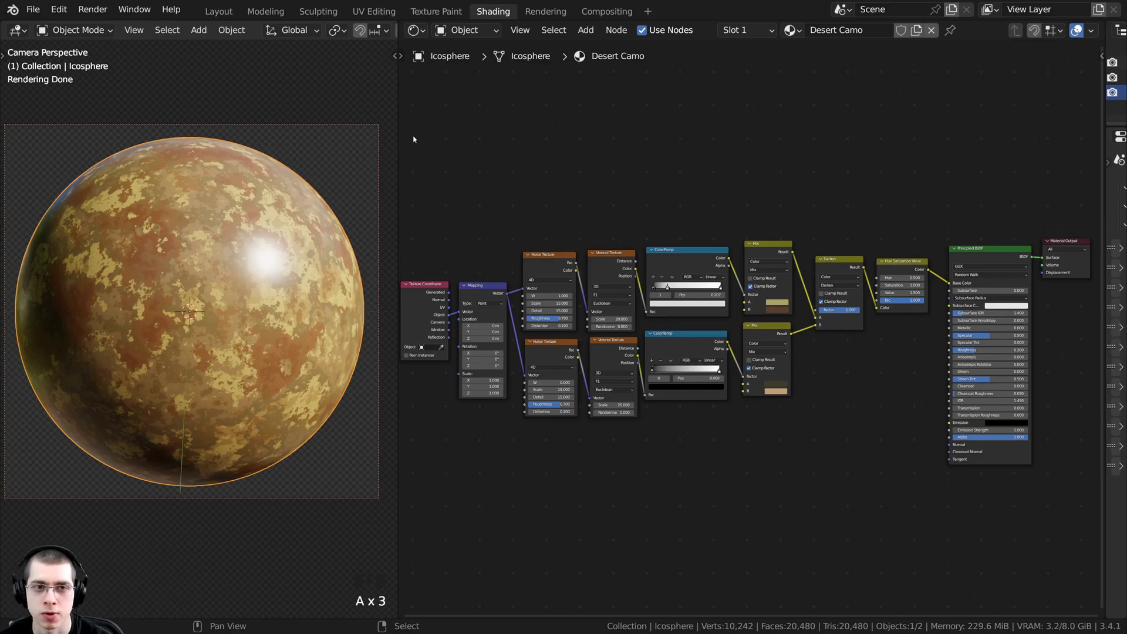
{"action": "left_click_drag", "start_coordinate": [413, 132], "coordinate": [1005, 502]}
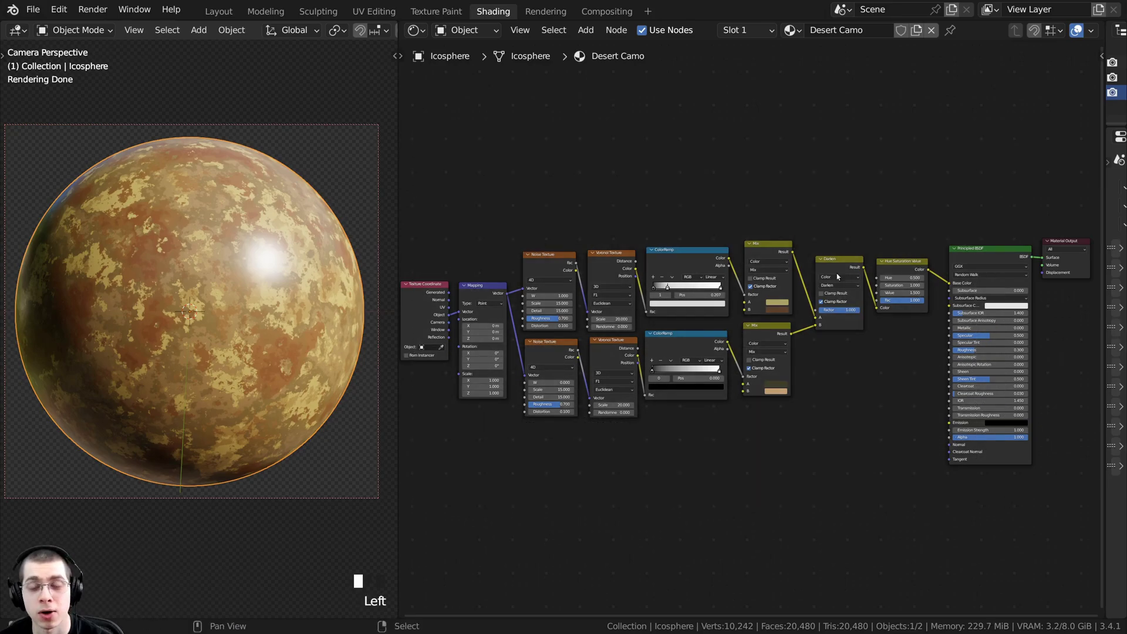
{"action": "left_click_drag", "start_coordinate": [419, 154], "coordinate": [992, 588]}
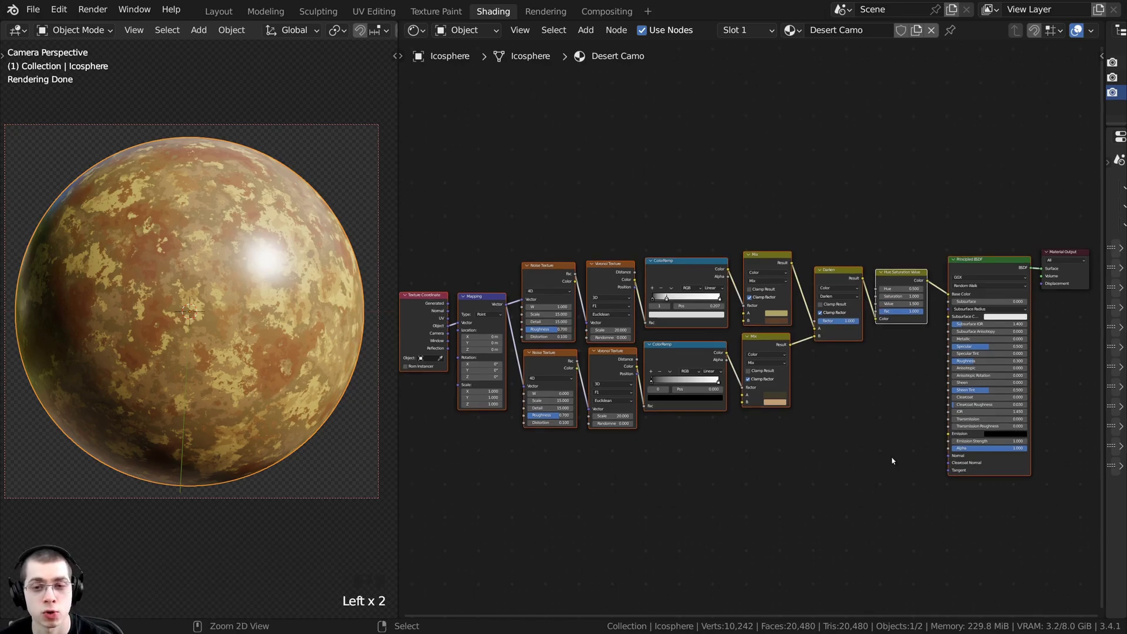
{"action": "key", "text": "ctrl+g"}
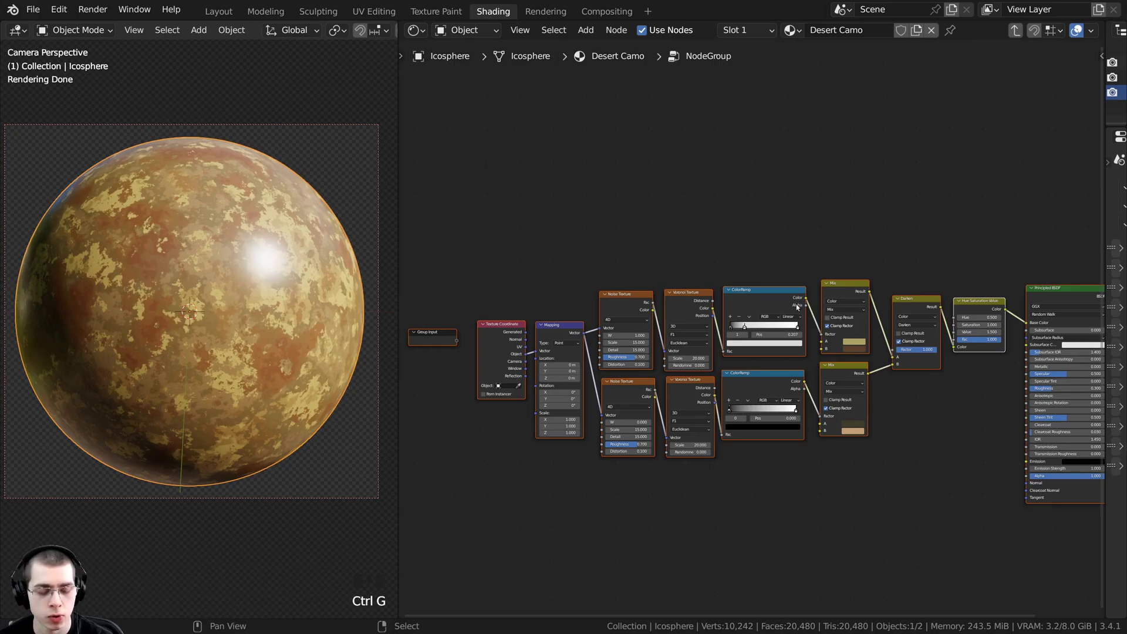
{"action": "key", "text": "Tab"}
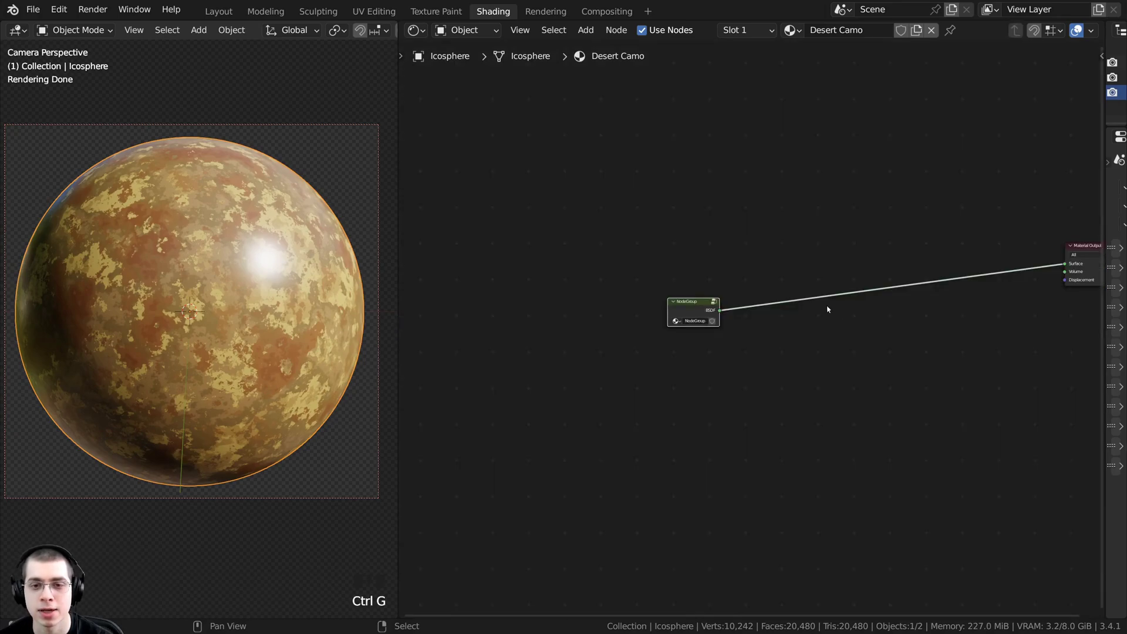
{"action": "key", "text": "Tab"}
{"action": "key", "text": "Tab"}
- Copy the material's name and rename the node group as Desert Camo
{"action": "scroll", "coordinate": [748, 297], "scroll_direction": "up", "scroll_amount": 4}
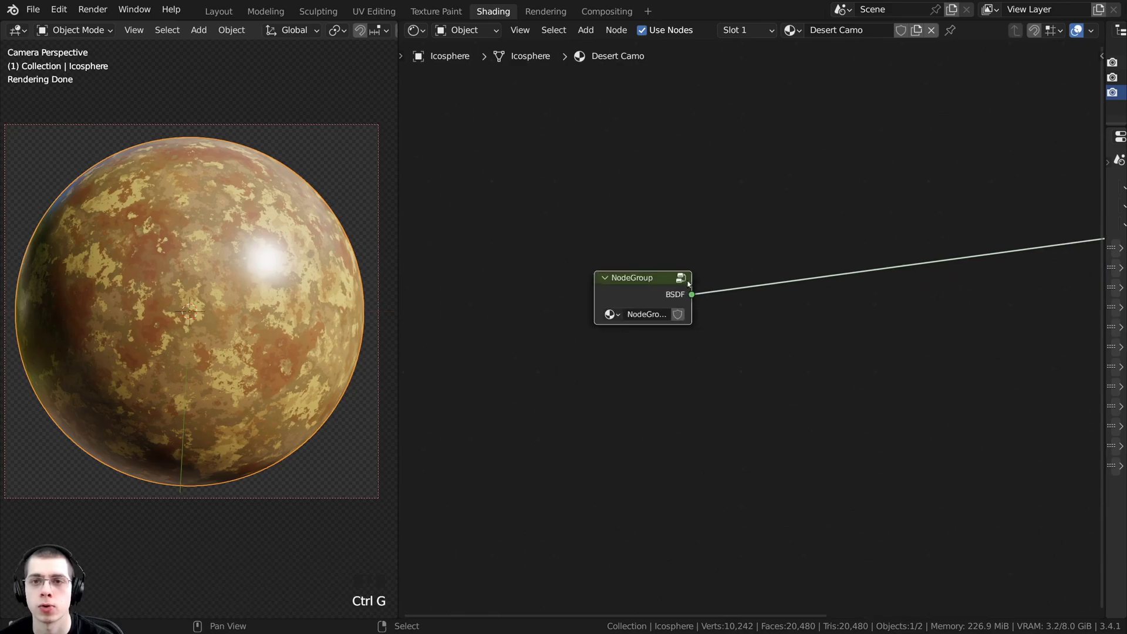
{"action": "scroll", "coordinate": [679, 169], "scroll_direction": "up", "scroll_amount": 1}
{"action": "double_click", "coordinate": [835, 30]}
{"action": "key", "text": "ctrl+c"}
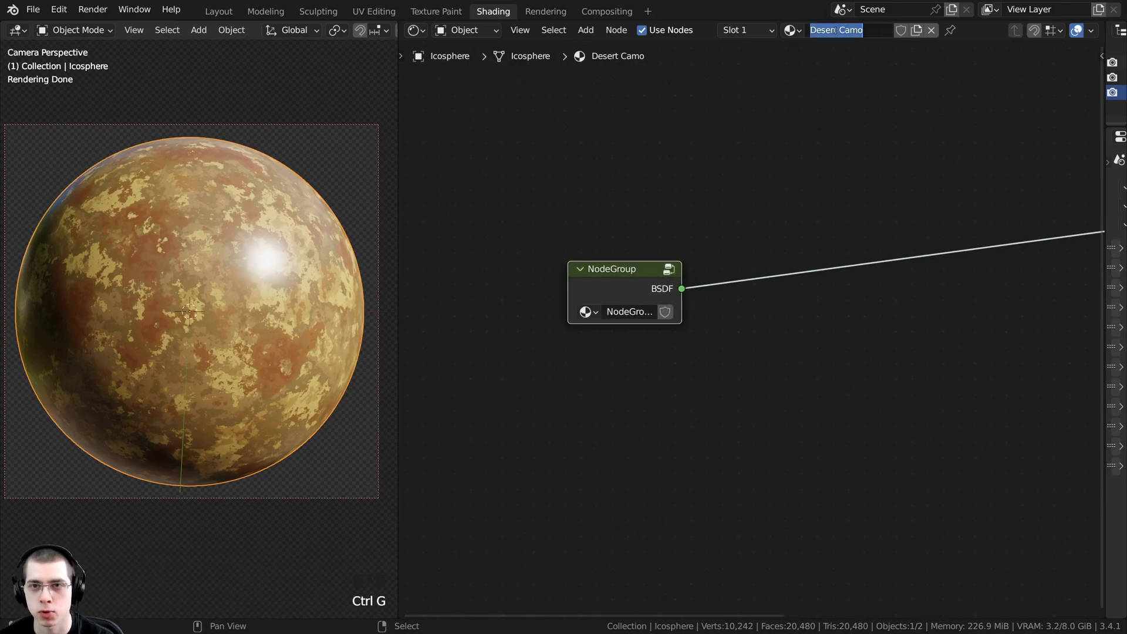
{"action": "key", "text": "Return"}
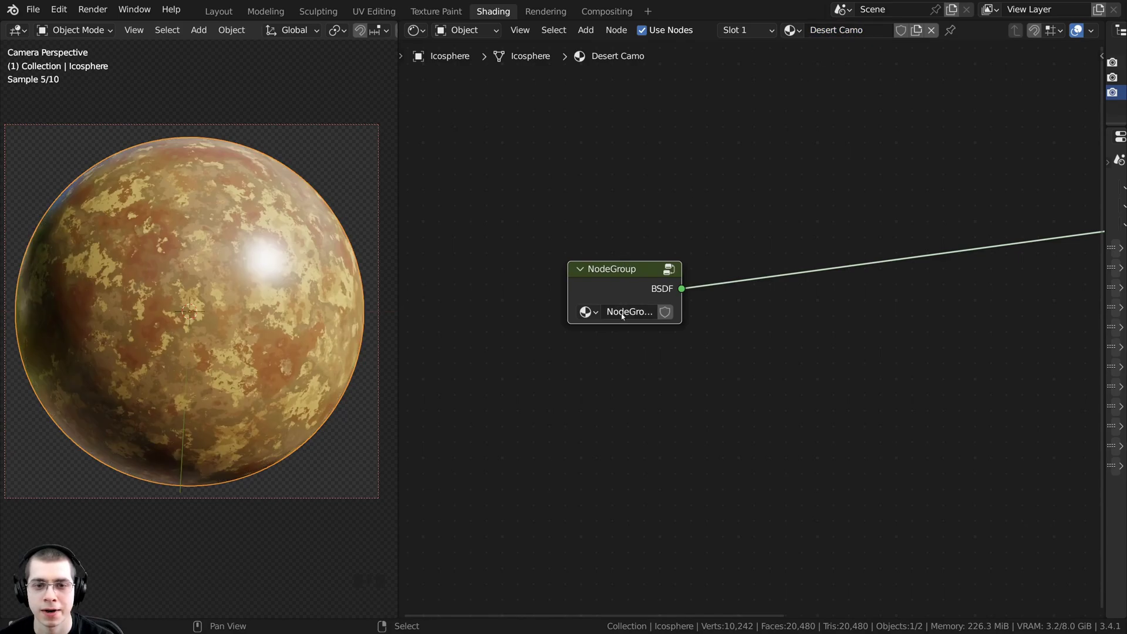
{"action": "double_click", "coordinate": [621, 313]}
{"action": "key", "text": "ctrl+v"}
{"action": "left_click", "coordinate": [621, 259]}
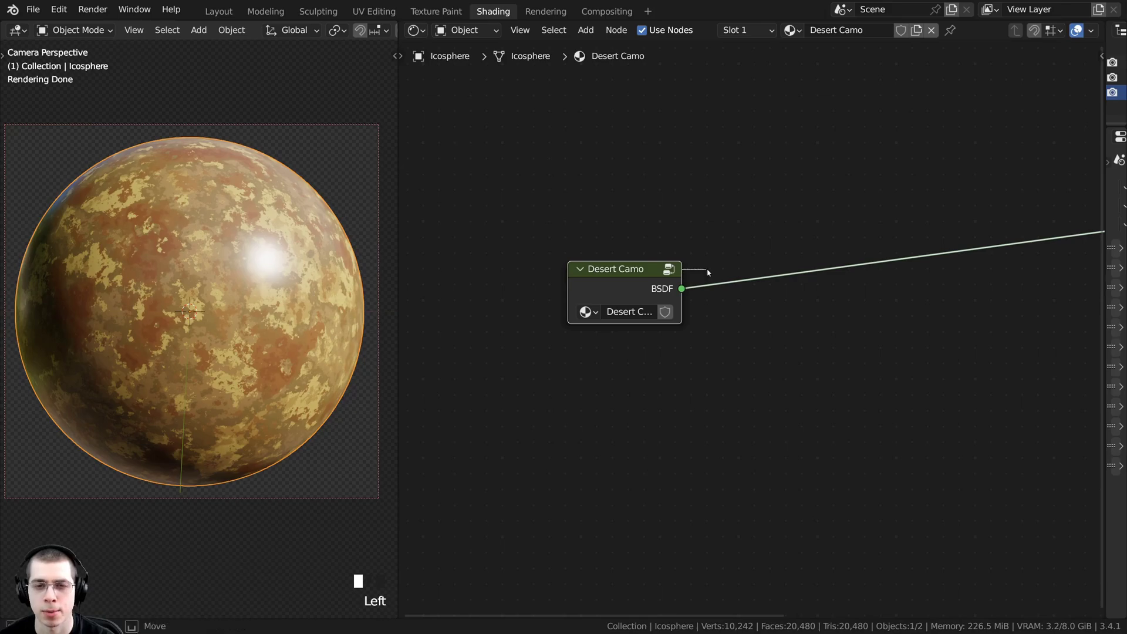
- Widen the Desert Camo group node until its full name fits and place the Material Output right beside it
{"action": "left_click", "coordinate": [684, 271]}
{"action": "left_click_drag", "start_coordinate": [682, 270], "coordinate": [764, 268]}
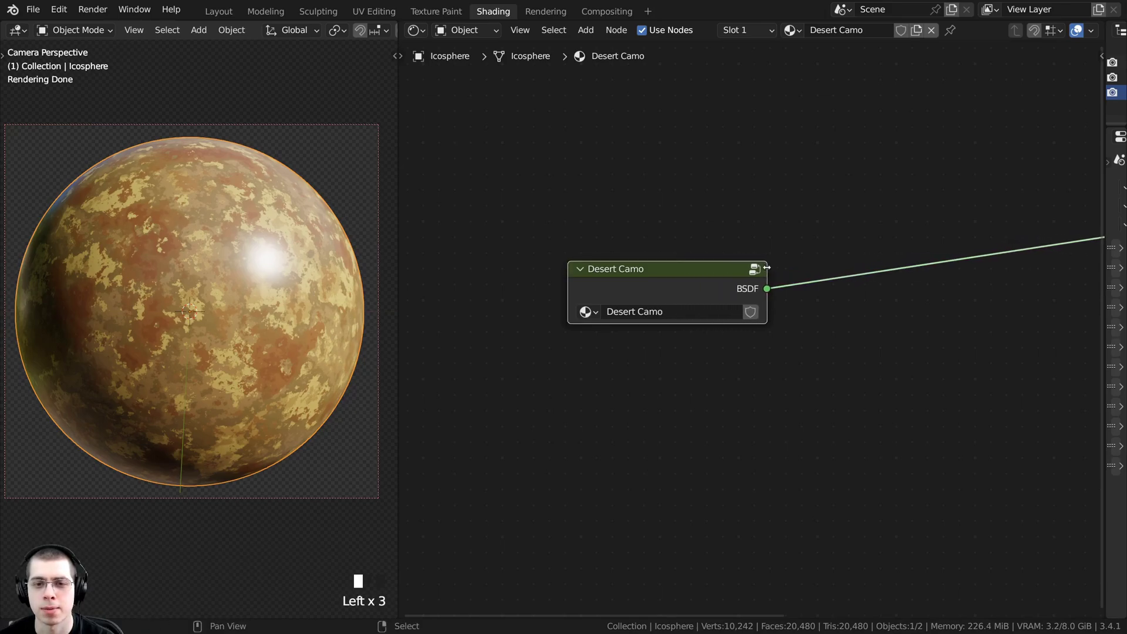
{"action": "scroll", "coordinate": [868, 264], "scroll_direction": "down", "scroll_amount": 3}
{"action": "left_click_drag", "start_coordinate": [1015, 238], "coordinate": [674, 300]}
{"action": "scroll", "coordinate": [678, 319], "scroll_direction": "up", "scroll_amount": 1}
{"action": "scroll", "coordinate": [676, 317], "scroll_direction": "up", "scroll_amount": 2}
{"action": "middle_click_drag", "start_coordinate": [598, 328], "coordinate": [694, 328]}
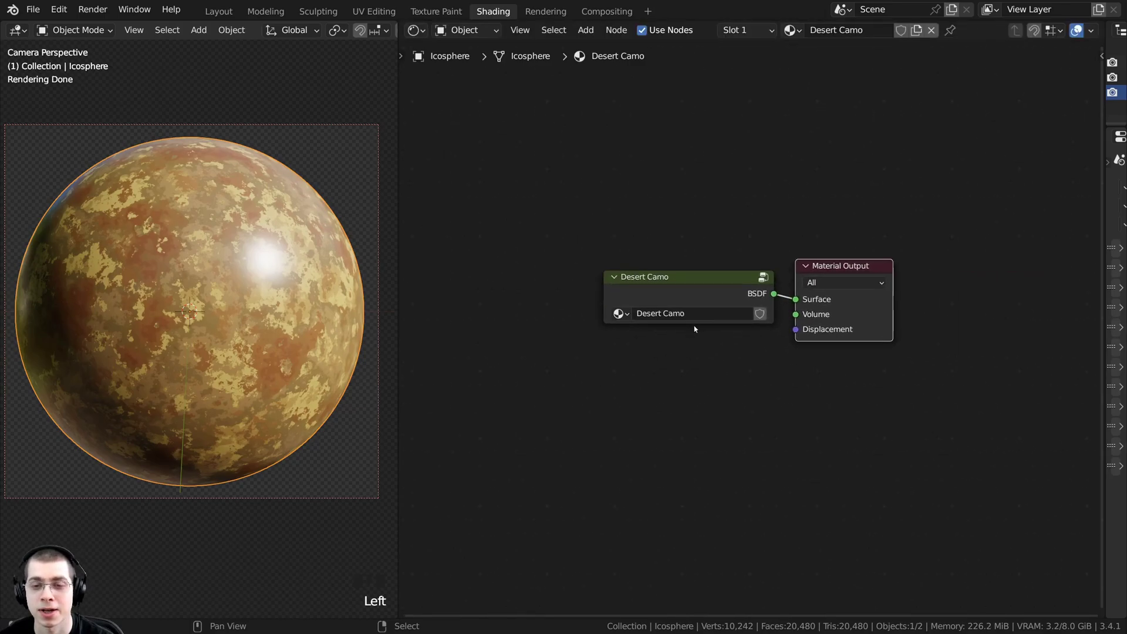
- Enter the Desert Camo group, show its group interface settings, and rename the BSDF output as Shader
{"action": "left_click", "coordinate": [692, 294]}
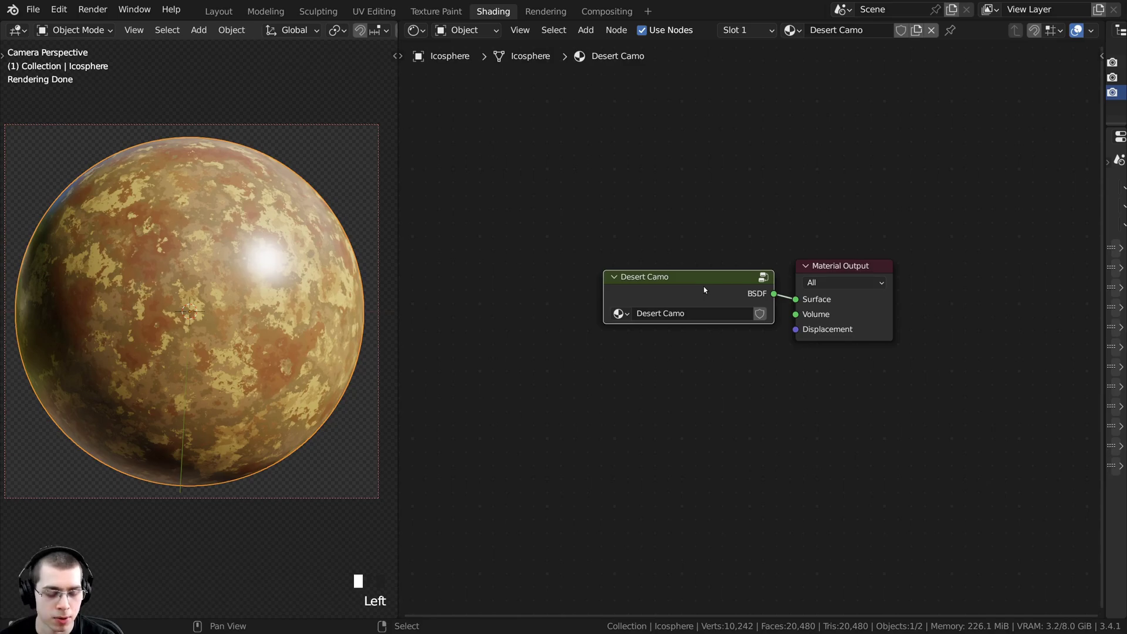
{"action": "key", "text": "Tab"}
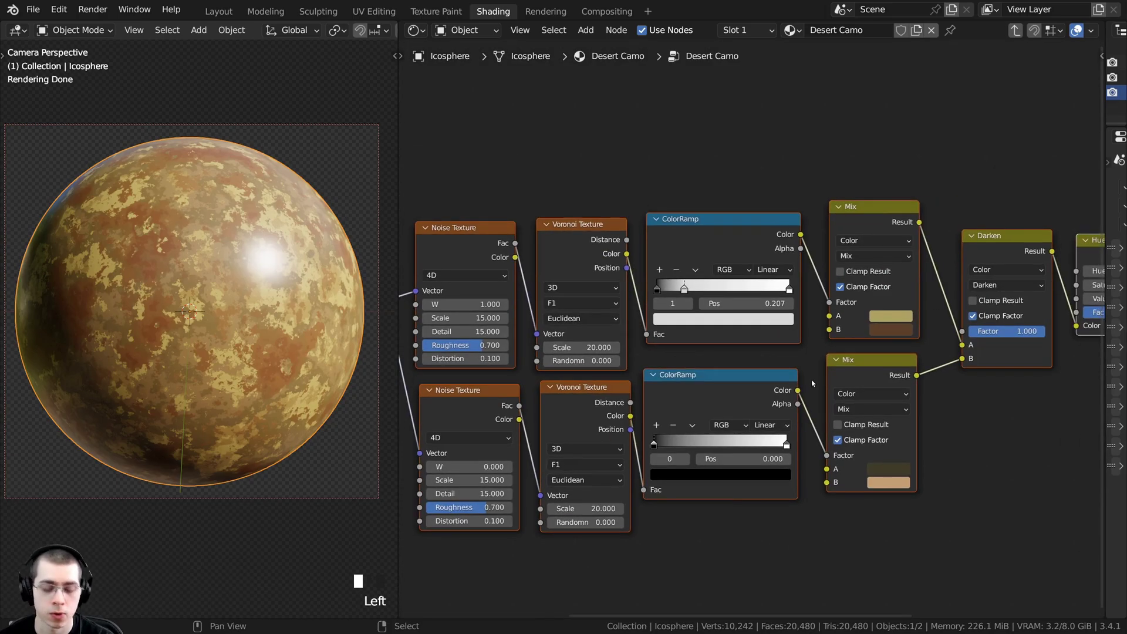
{"action": "left_click", "coordinate": [1101, 56]}
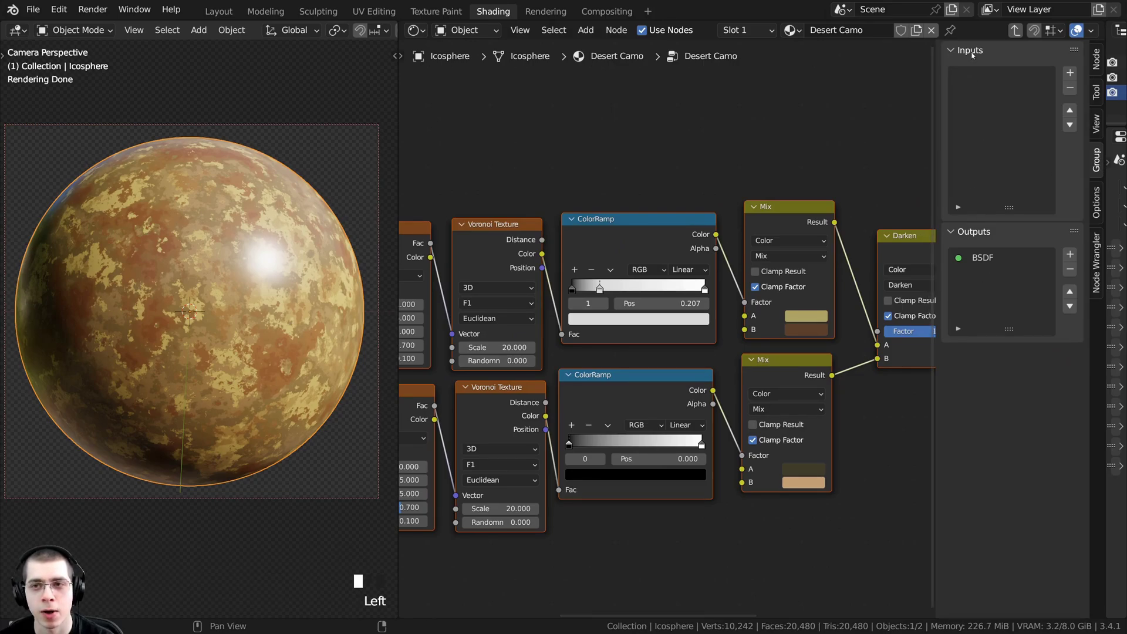
{"action": "double_click", "coordinate": [980, 259]}
{"action": "type", "text": "Shader"}
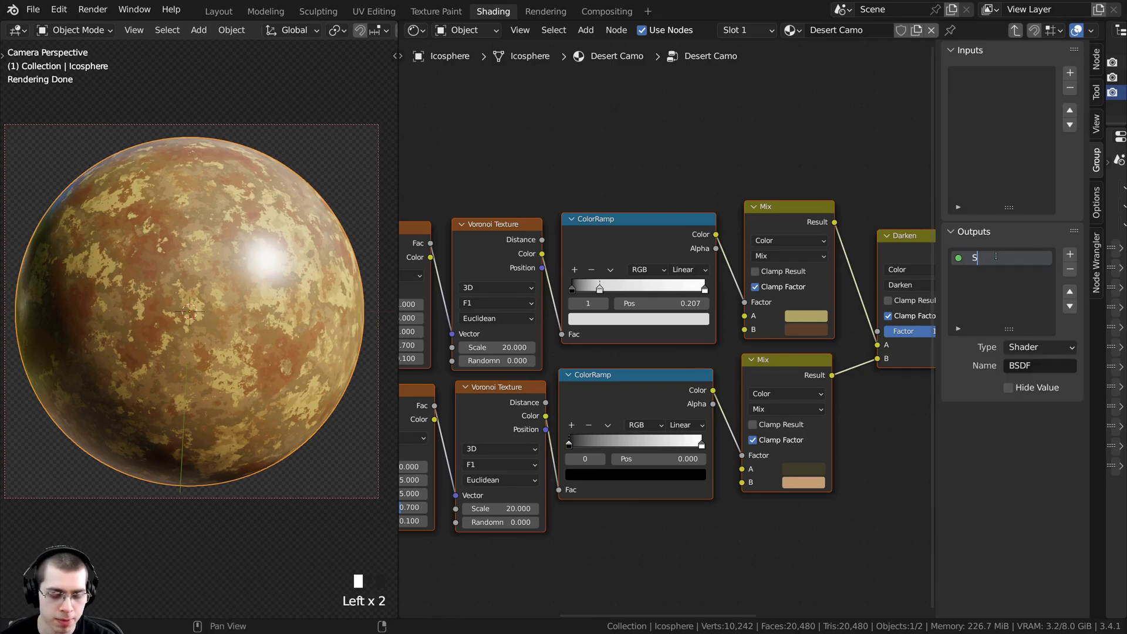
{"action": "key", "text": "BackSpace"}
{"action": "key", "text": "BackSpace"}
{"action": "key", "text": "BackSpace"}
{"action": "key", "text": "BackSpace"}
{"action": "key", "text": "BackSpace"}
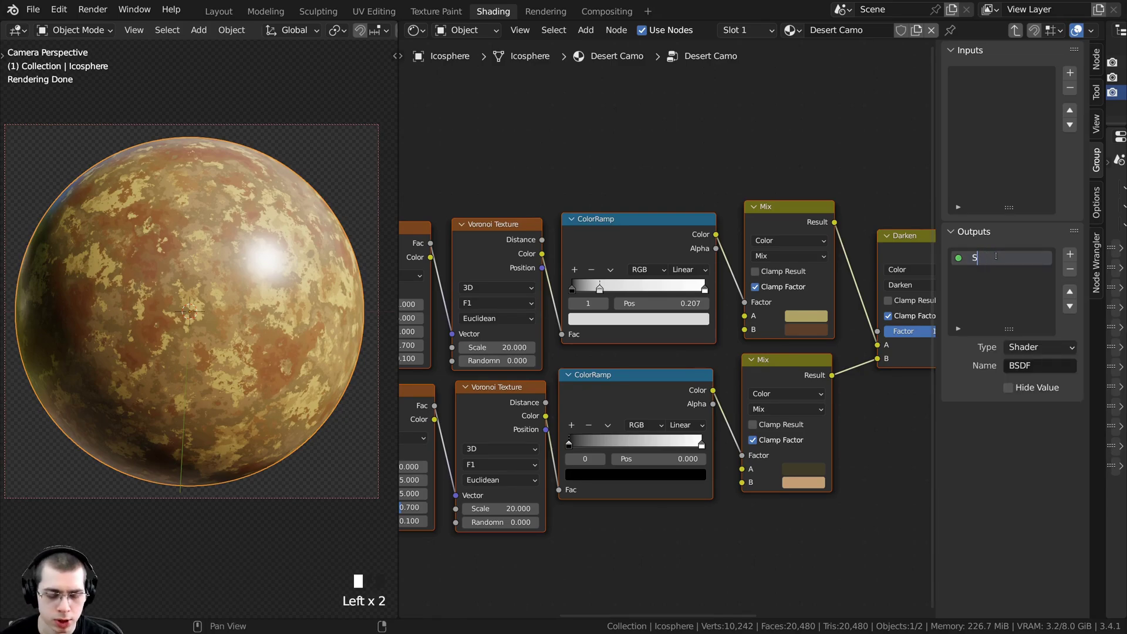
{"action": "type", "text": "hader"}
{"action": "key", "text": "Return"}
- Move the Group Output node up so it lines up with the upper part of the Principled BSDF
{"action": "scroll", "coordinate": [656, 410], "scroll_direction": "down", "scroll_amount": 6}
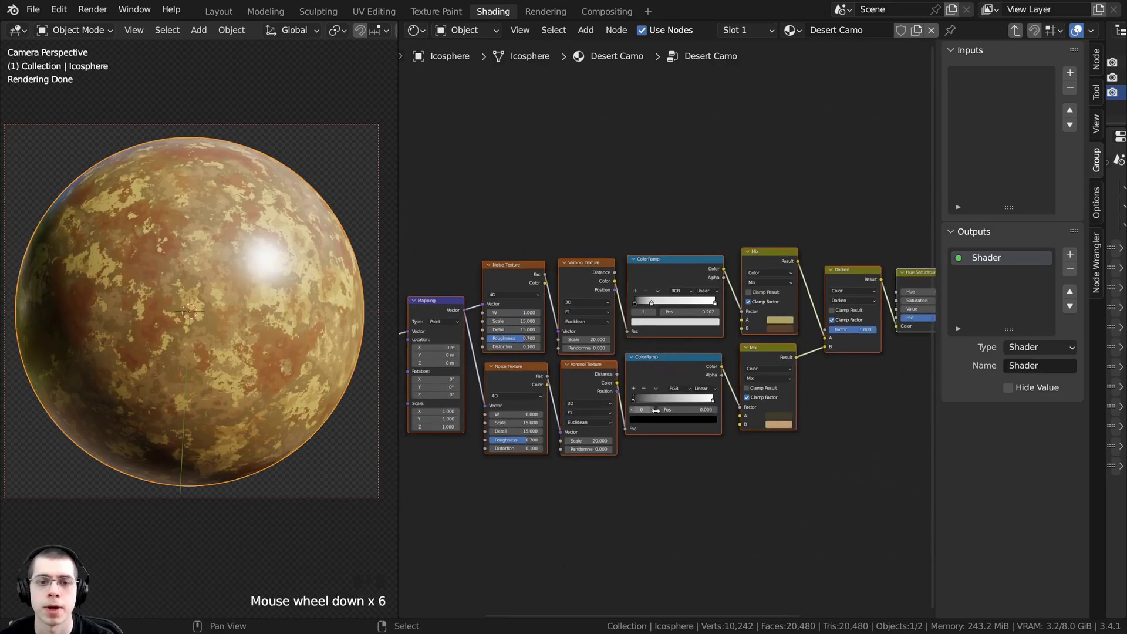
{"action": "scroll", "coordinate": [655, 410], "scroll_direction": "down", "scroll_amount": 2}
{"action": "middle_click_drag", "start_coordinate": [656, 410], "coordinate": [517, 415]}
{"action": "scroll", "coordinate": [780, 317], "scroll_direction": "up", "scroll_amount": 5}
{"action": "middle_click_drag", "start_coordinate": [881, 335], "coordinate": [729, 322]}
{"action": "scroll", "coordinate": [729, 323], "scroll_direction": "up", "scroll_amount": 3}
{"action": "left_click_drag", "start_coordinate": [719, 332], "coordinate": [725, 253]}
{"action": "scroll", "coordinate": [630, 271], "scroll_direction": "down", "scroll_amount": 1}
{"action": "scroll", "coordinate": [630, 275], "scroll_direction": "down", "scroll_amount": 1}
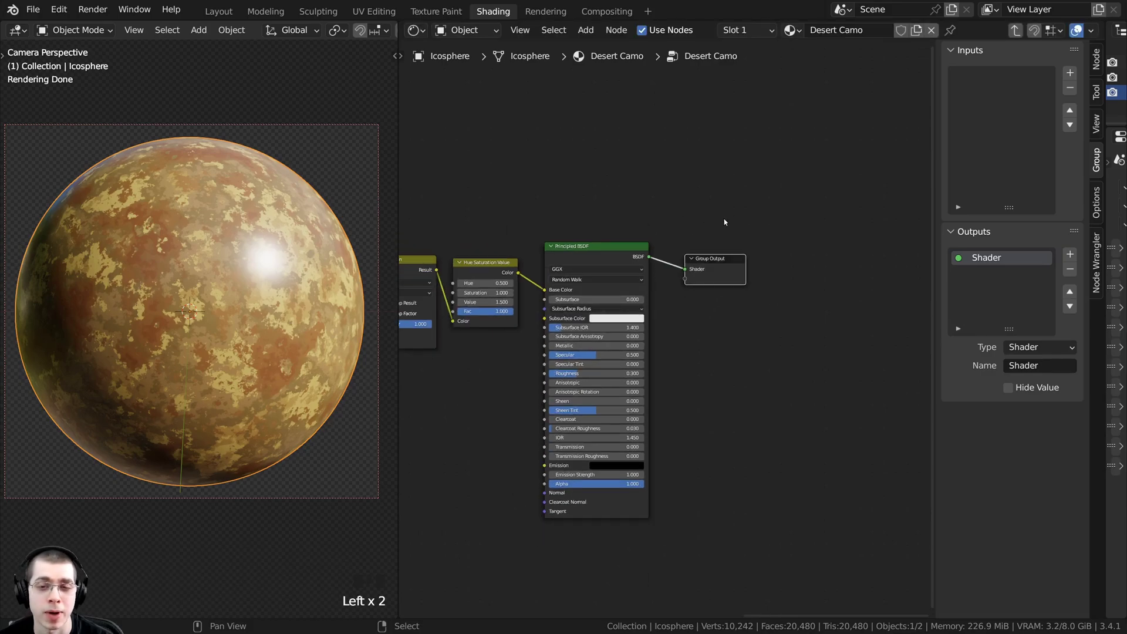
- Examine the Group Input node inside the group and the Desert Camo node outside it, returning inside the group
{"action": "middle_click_drag", "start_coordinate": [725, 222], "coordinate": [937, 206]}
{"action": "middle_click_drag", "start_coordinate": [399, 205], "coordinate": [691, 189]}
{"action": "middle_click_drag", "start_coordinate": [499, 323], "coordinate": [752, 327]}
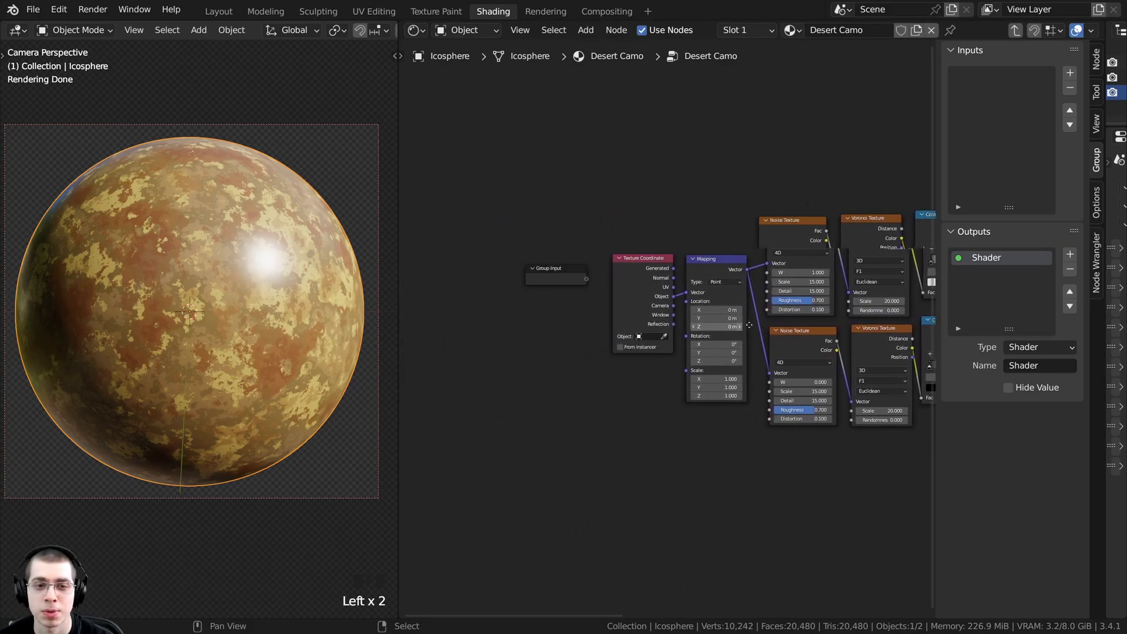
{"action": "scroll", "coordinate": [562, 356], "scroll_direction": "up", "scroll_amount": 4}
{"action": "left_click", "coordinate": [552, 242]}
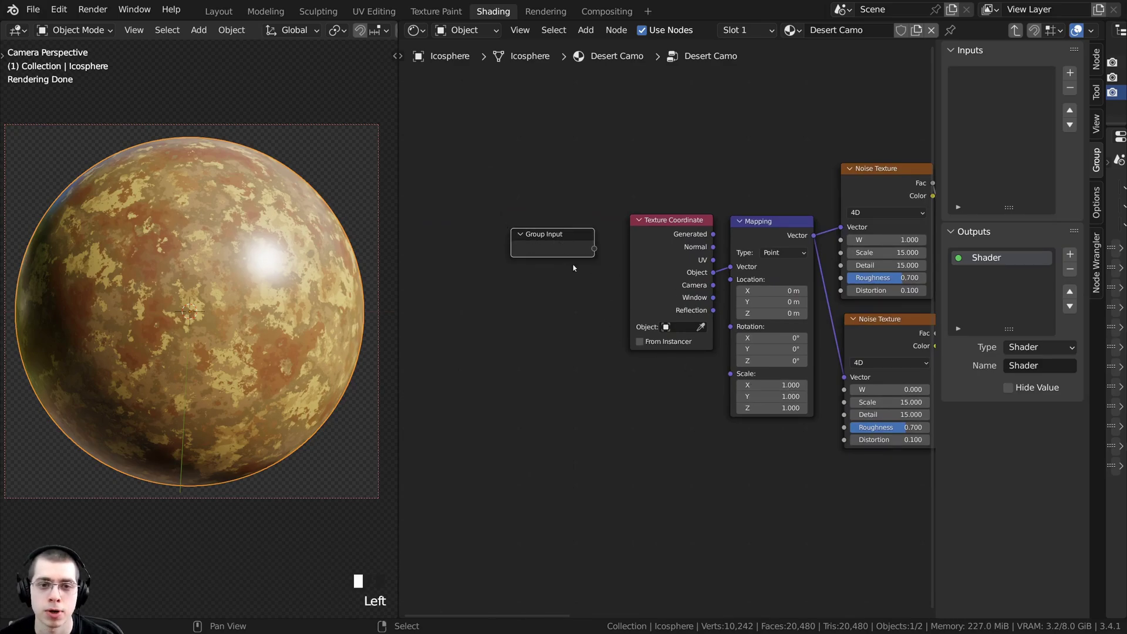
{"action": "middle_click_drag", "start_coordinate": [574, 268], "coordinate": [555, 283]}
{"action": "key", "text": "Tab"}
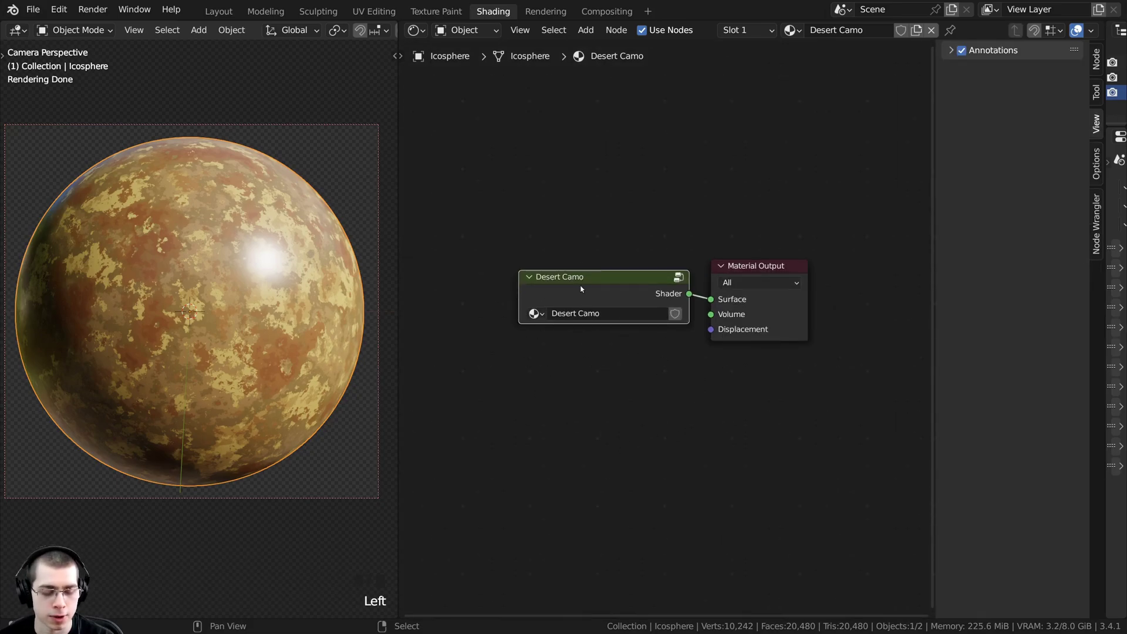
{"action": "key", "text": "Tab"}
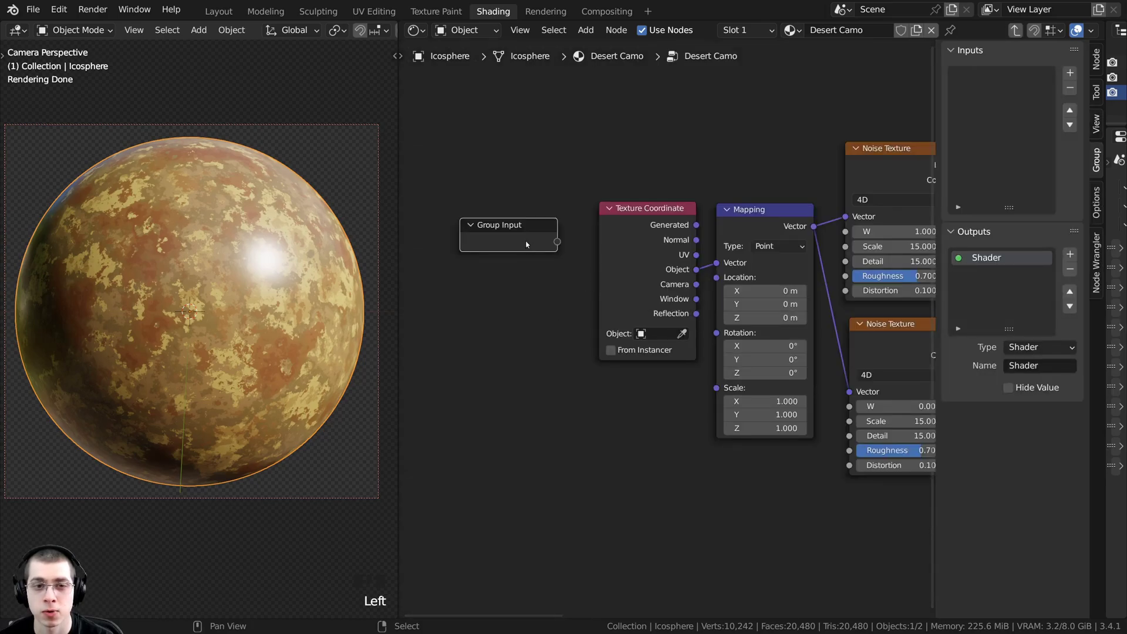
- Move the Group Input node lower beside the Texture Coordinate node and expose the Mapping node's Scale as a group input
{"action": "left_click_drag", "start_coordinate": [495, 229], "coordinate": [497, 356]}
{"action": "middle_click_drag", "start_coordinate": [644, 364], "coordinate": [616, 320]}
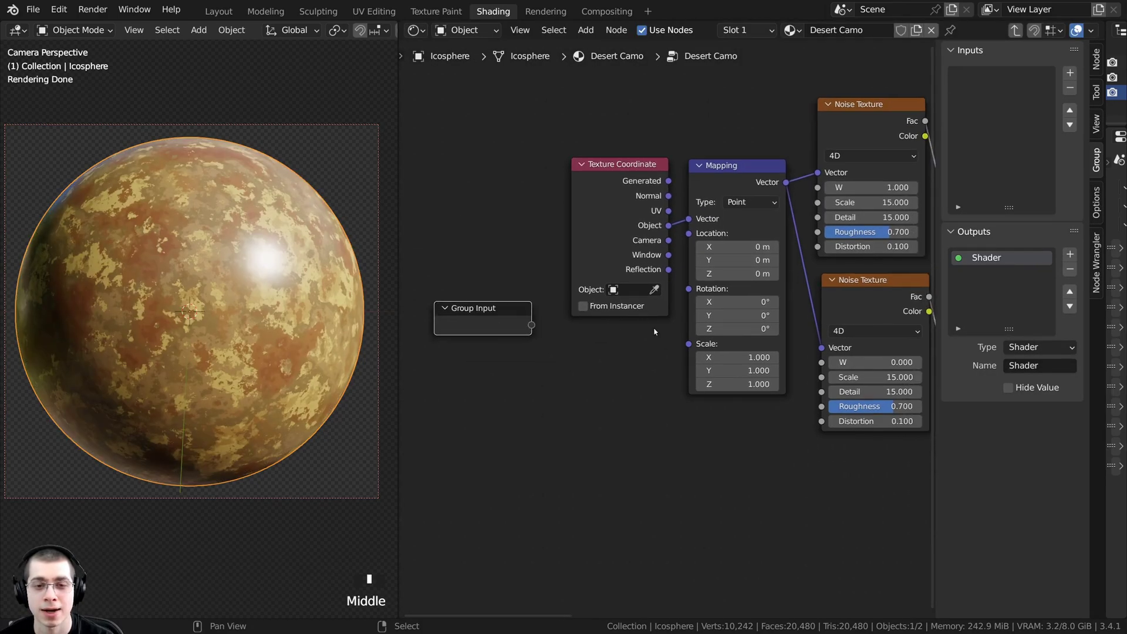
{"action": "left_click", "coordinate": [722, 182]}
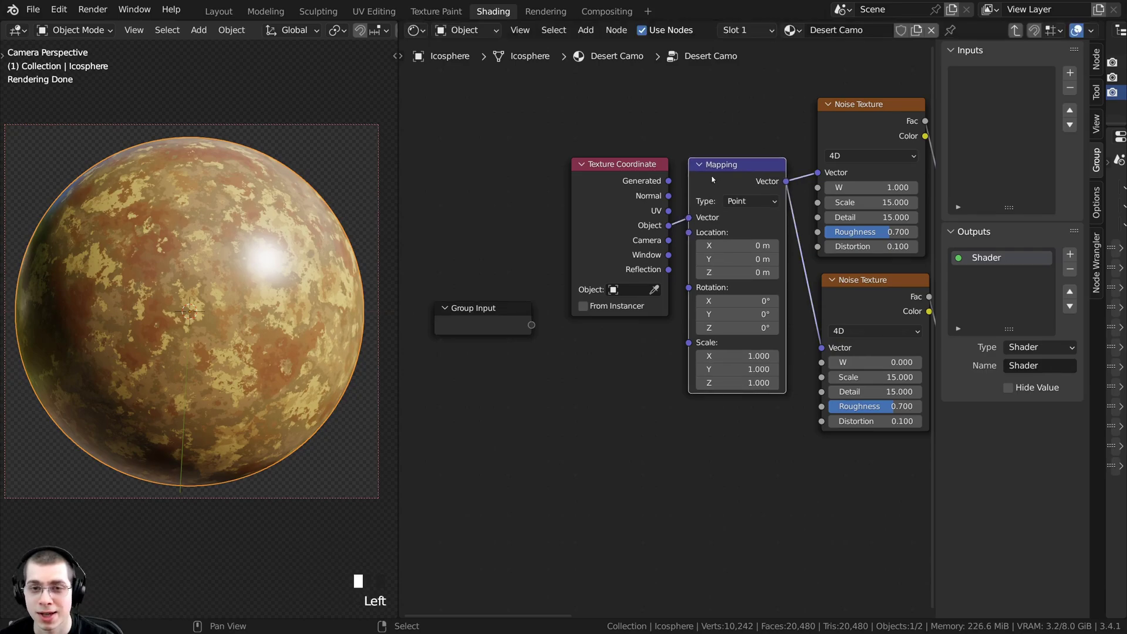
{"action": "left_click_drag", "start_coordinate": [689, 343], "coordinate": [531, 326]}
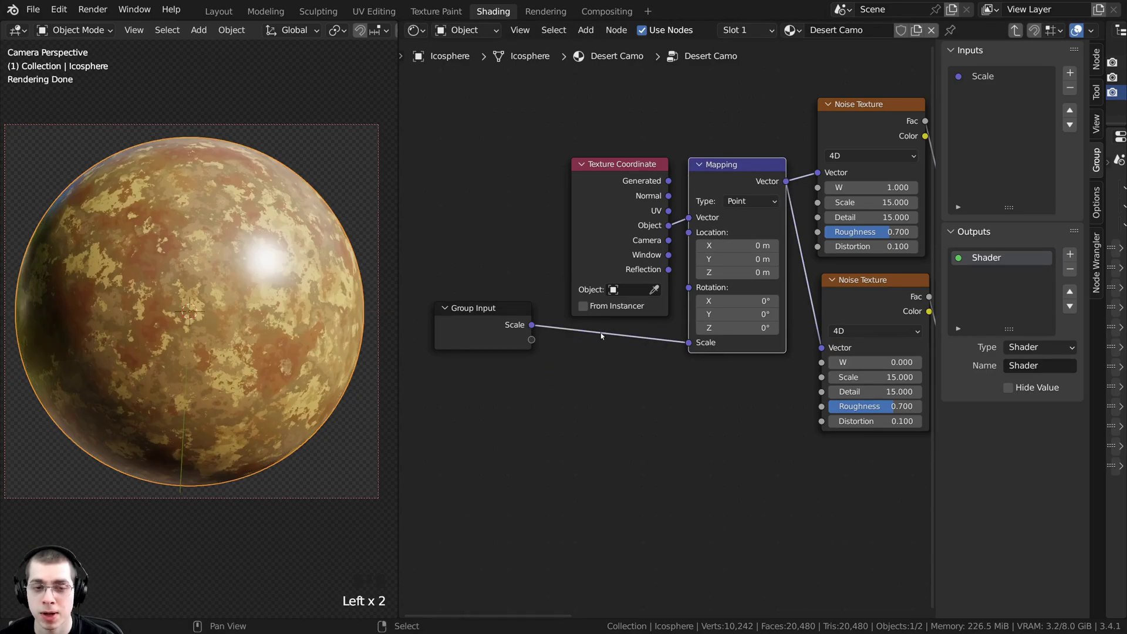
- Select the Scale input in the group's interface to show its settings, keeping its name
{"action": "scroll", "coordinate": [405, 293], "scroll_direction": "down", "scroll_amount": 2}
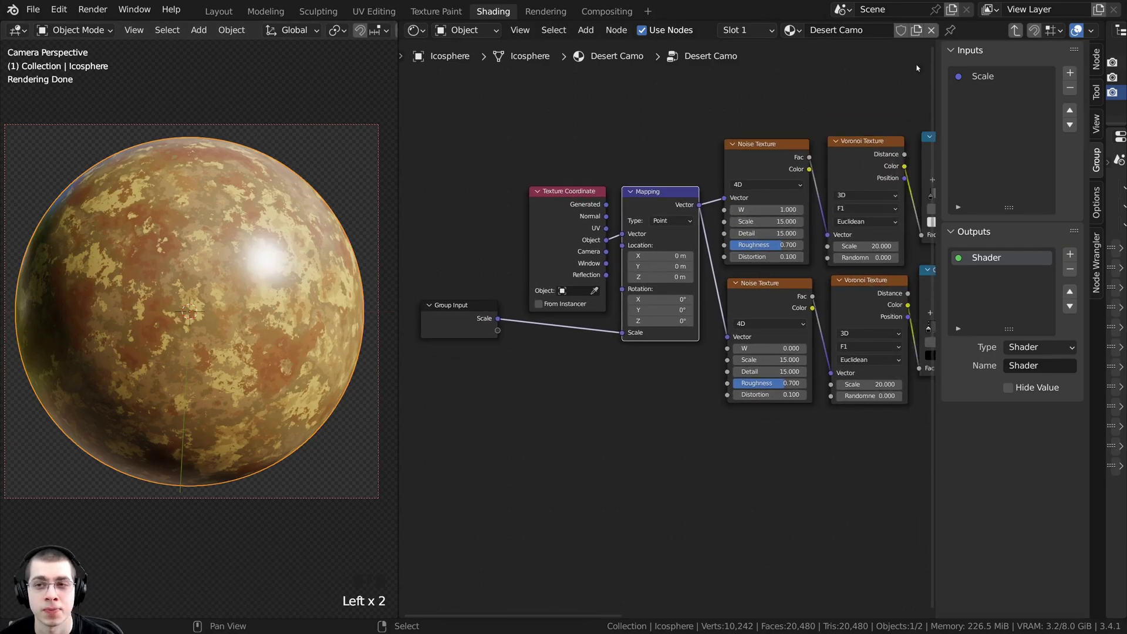
{"action": "left_click", "coordinate": [997, 79]}
{"action": "double_click", "coordinate": [974, 83]}
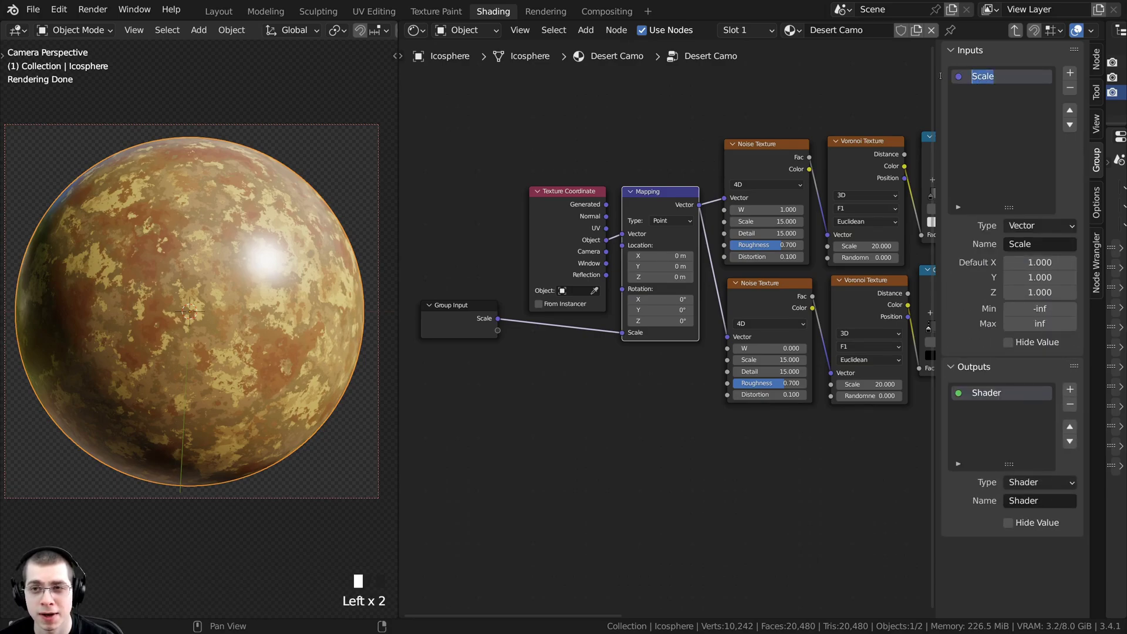
{"action": "key", "text": "Return"}
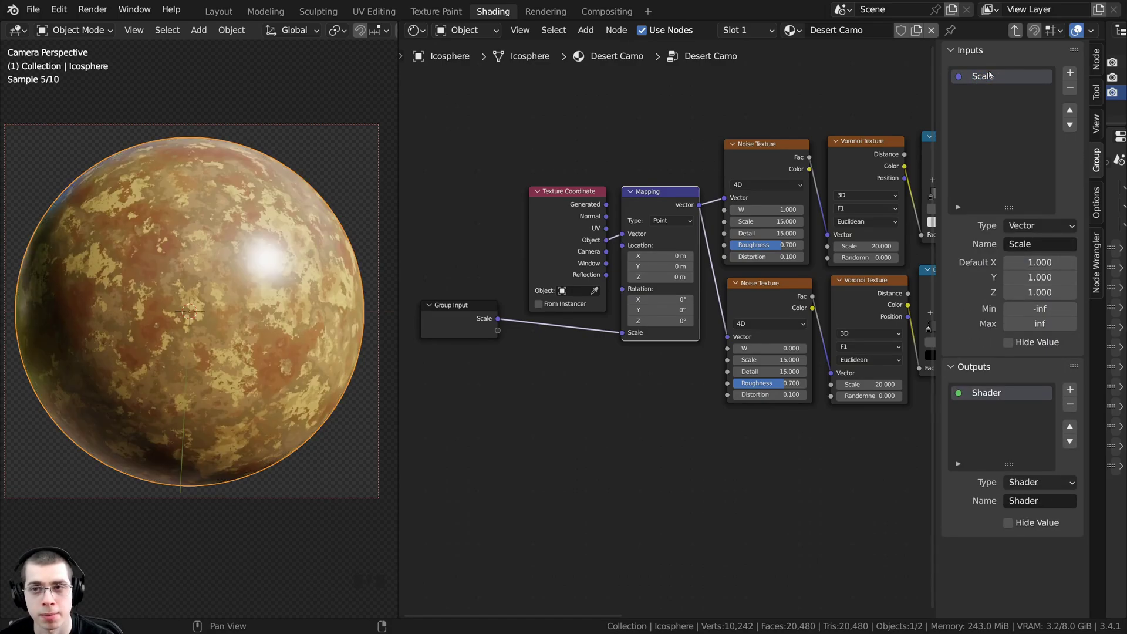
- Leave the group and try changing the individual Scale axes on the Desert Camo node, cancelling the changes
{"action": "key", "text": "Tab"}
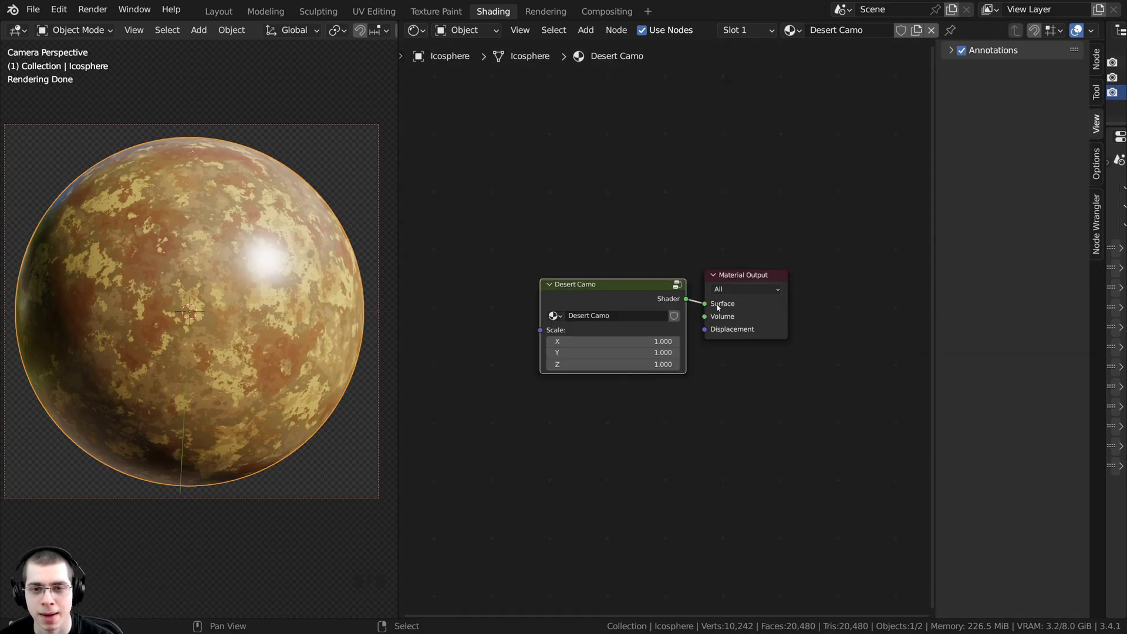
{"action": "left_click_drag", "start_coordinate": [582, 291], "coordinate": [581, 287]}
{"action": "left_click_drag", "start_coordinate": [537, 341], "coordinate": [566, 370]}
{"action": "right_click", "coordinate": [544, 355]}
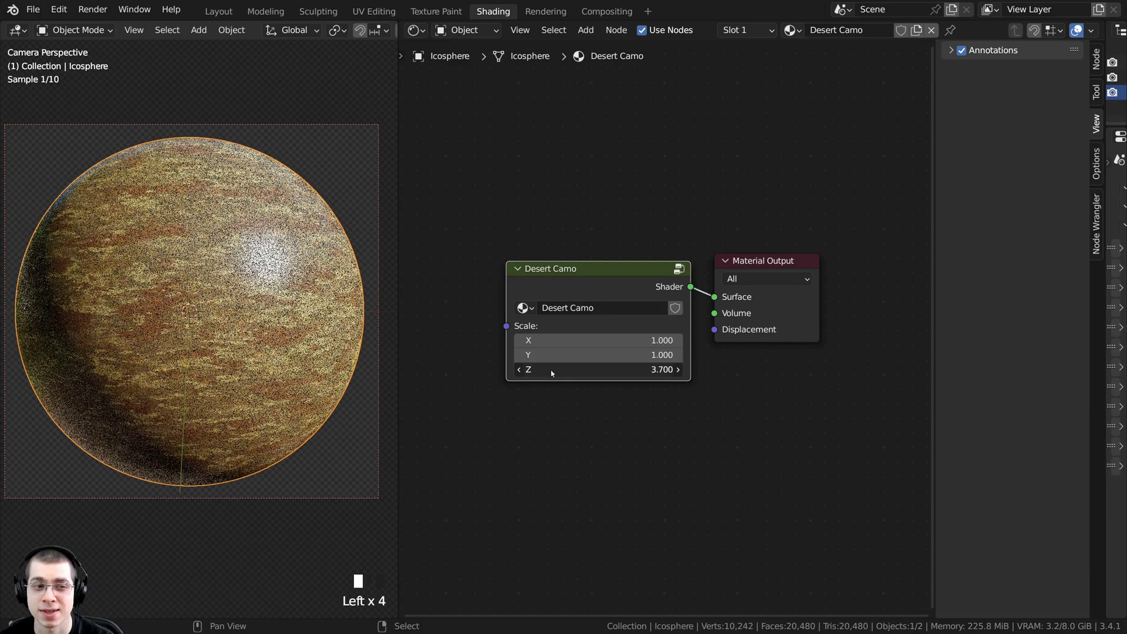
{"action": "right_click", "coordinate": [551, 370]}
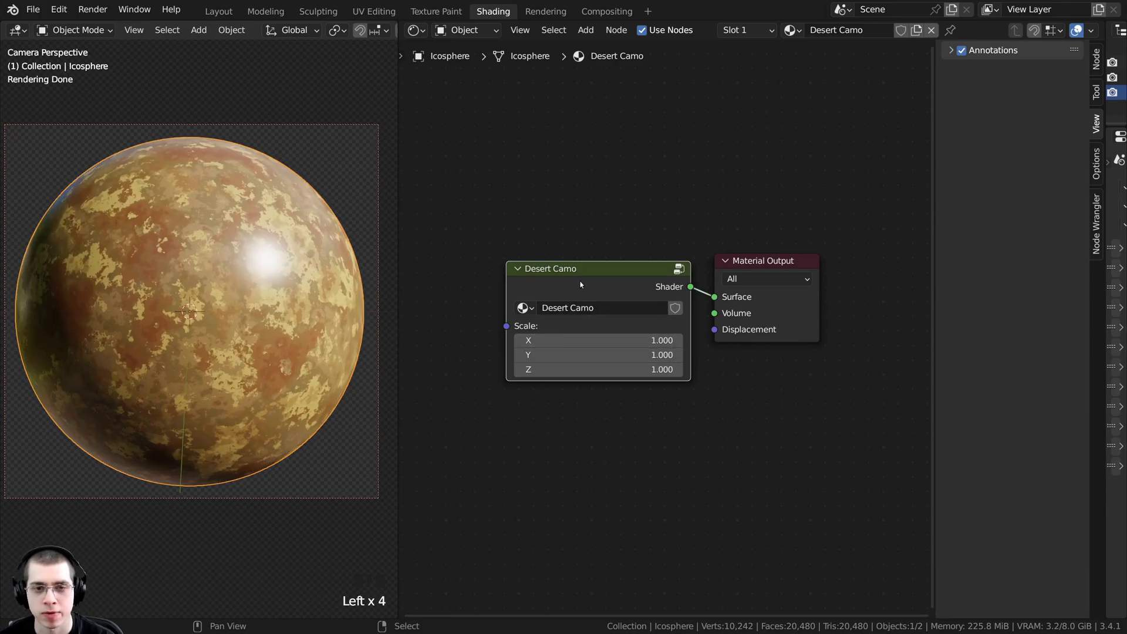
- Enter the Desert Camo group and change the Scale input's type from Vector to Float
{"action": "key", "text": "Tab"}
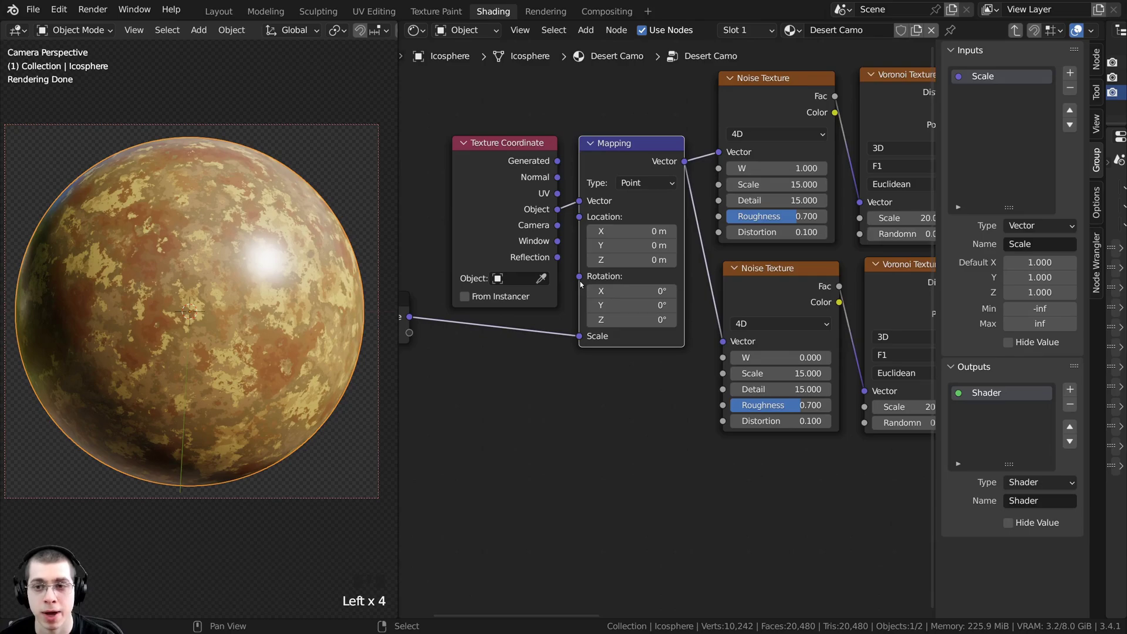
{"action": "left_click", "coordinate": [982, 78]}
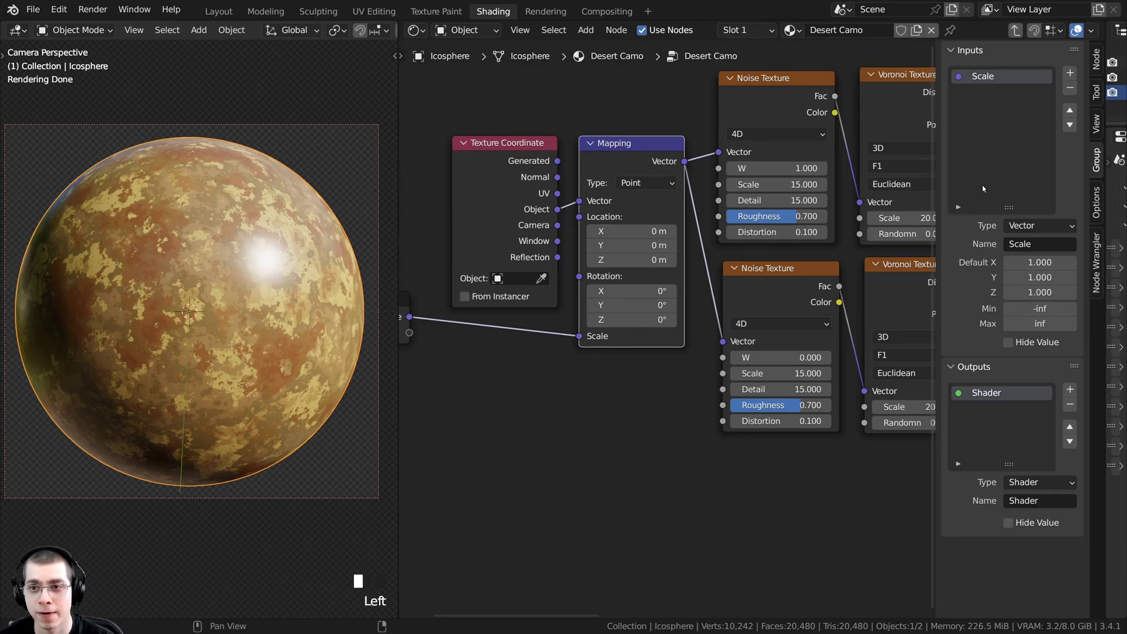
{"action": "left_click", "coordinate": [1009, 227]}
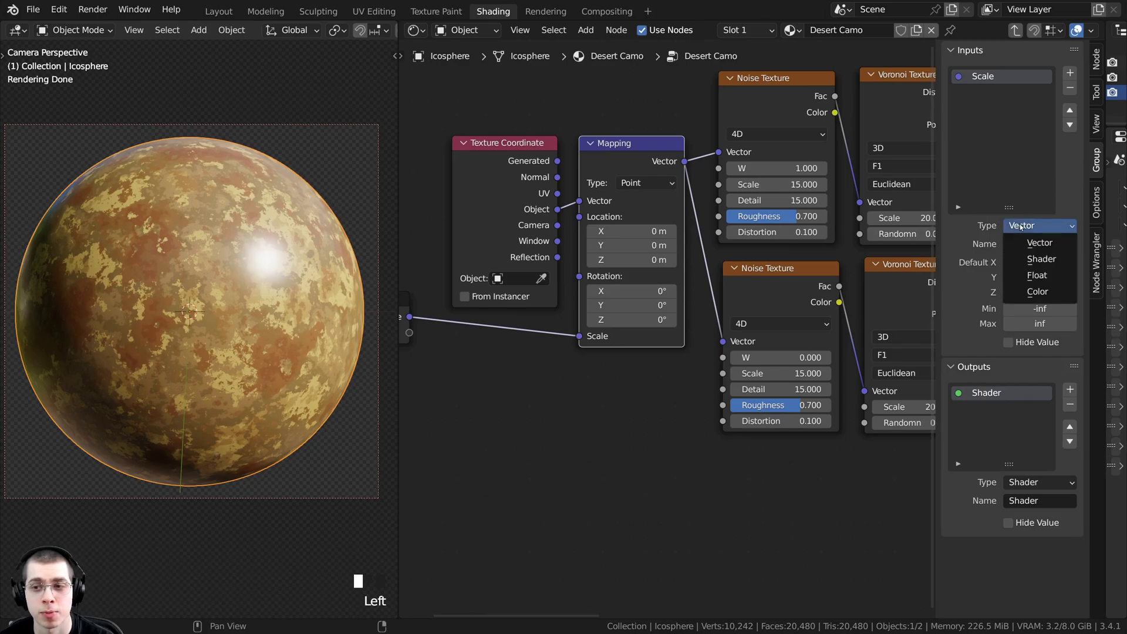
{"action": "left_click", "coordinate": [1028, 277]}
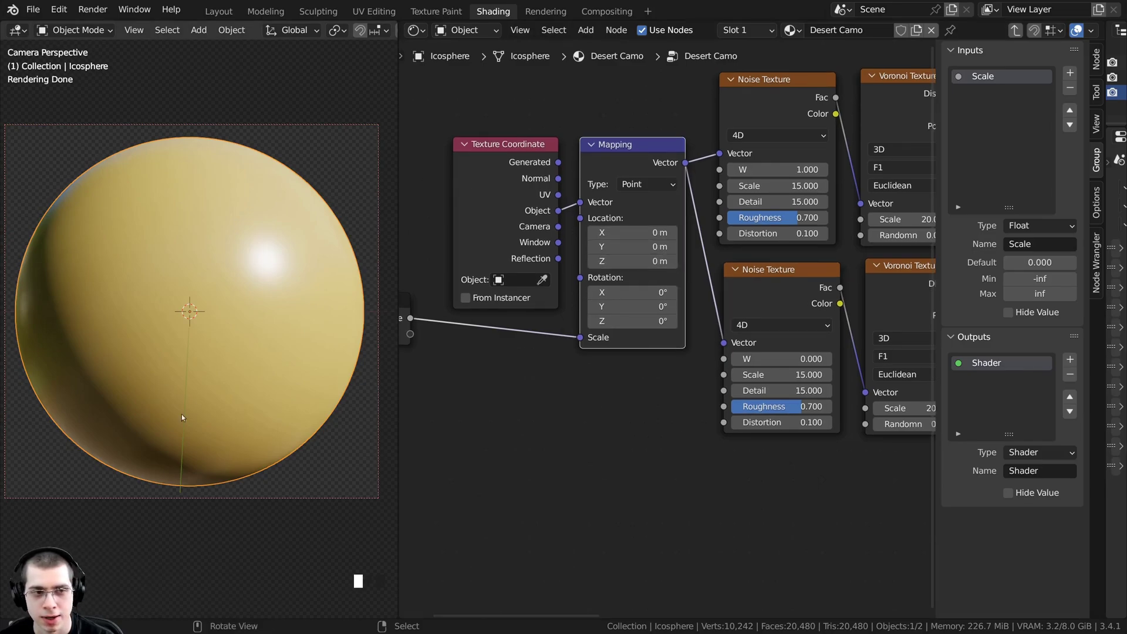
{"action": "middle_click_drag", "start_coordinate": [519, 270], "coordinate": [533, 269]}
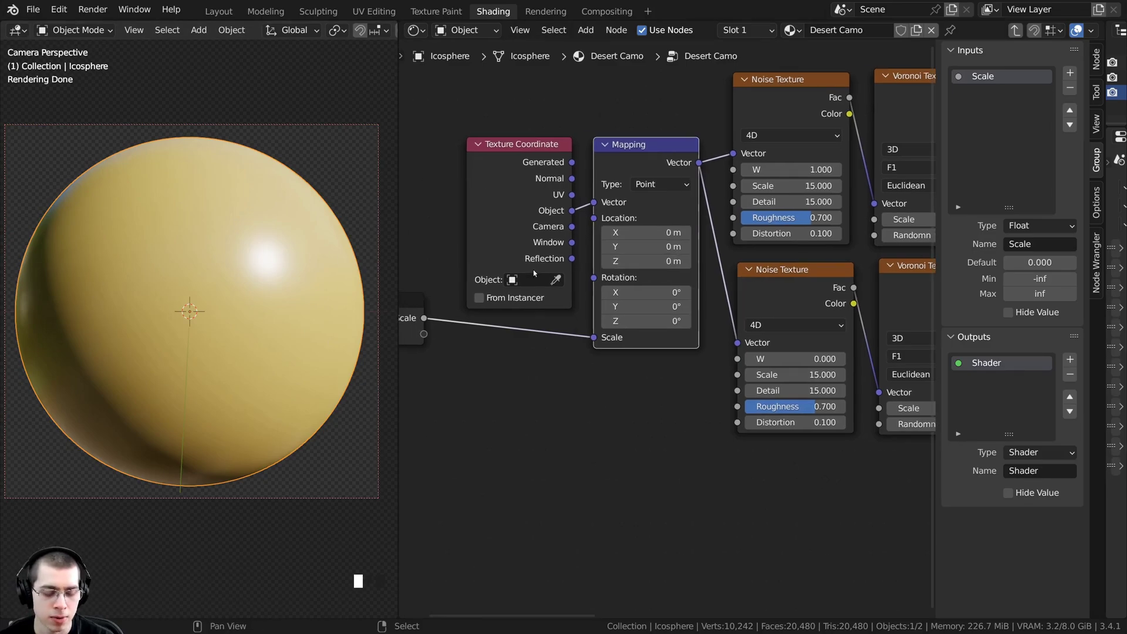
- Leave the group and set the Desert Camo node's Scale to 1
{"action": "key", "text": "Tab"}
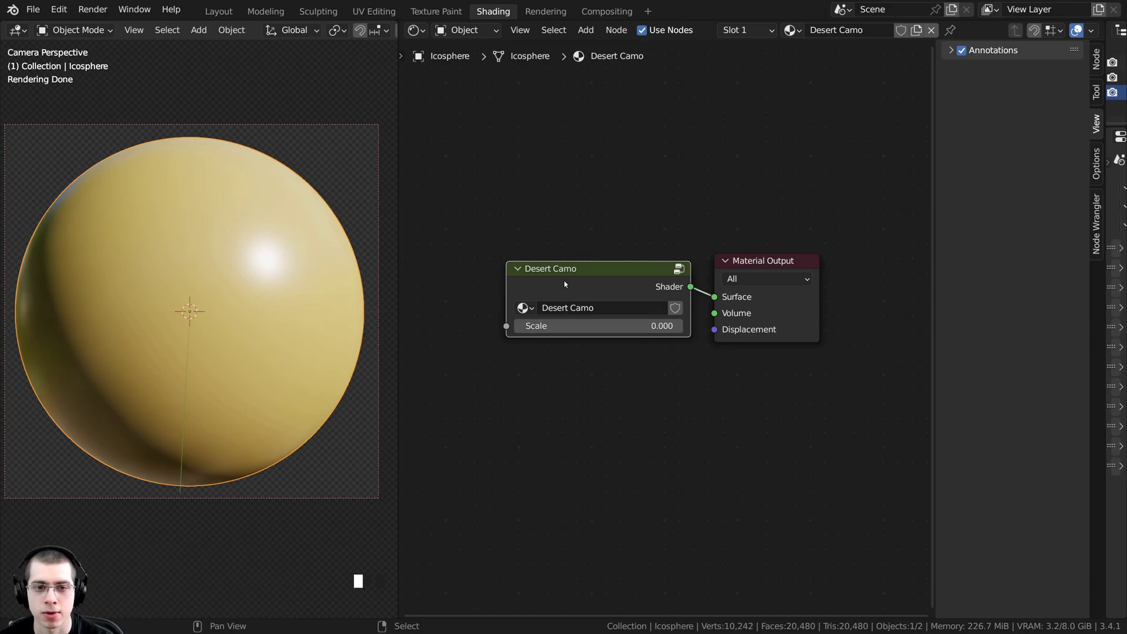
{"action": "left_click", "coordinate": [555, 324]}
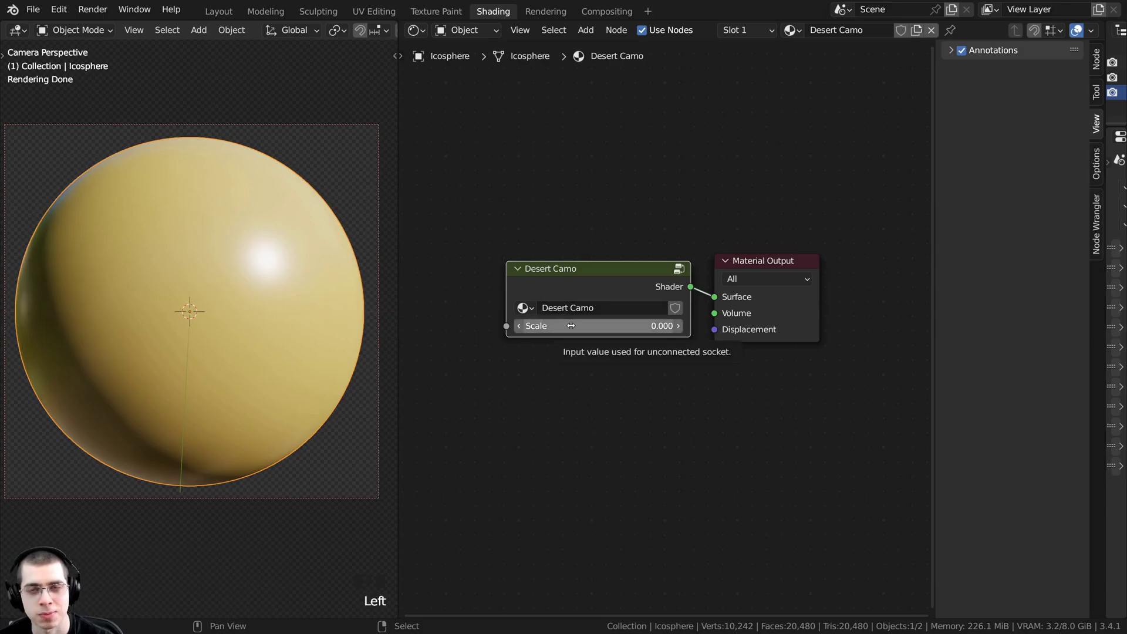
{"action": "left_click", "coordinate": [571, 325]}
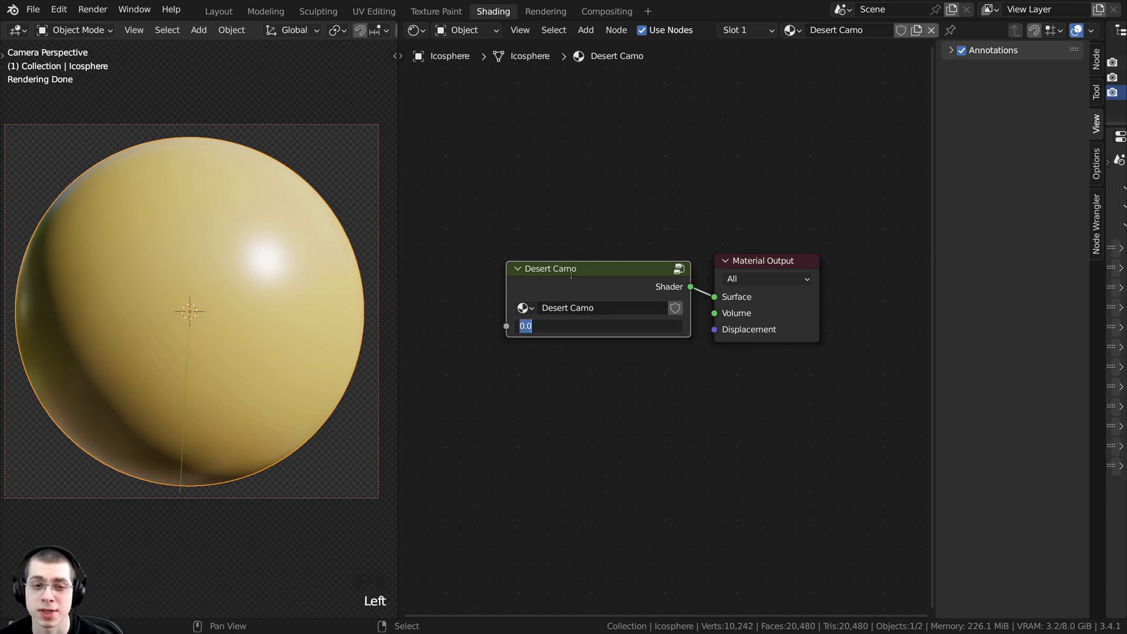
{"action": "type", "text": "`"}
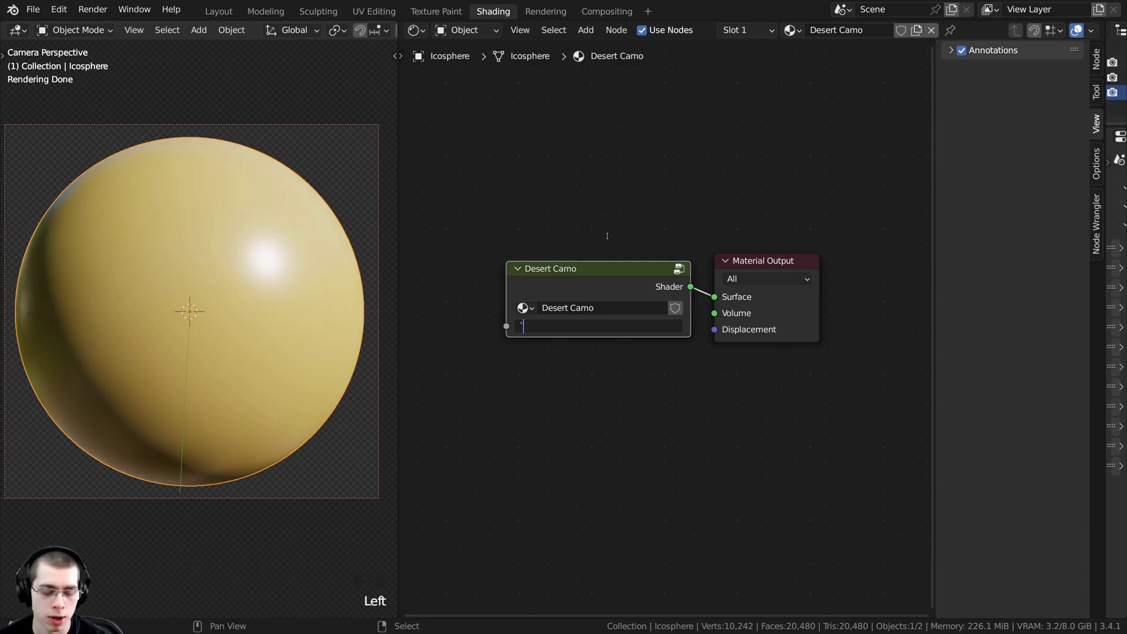
{"action": "left_click", "coordinate": [607, 235]}
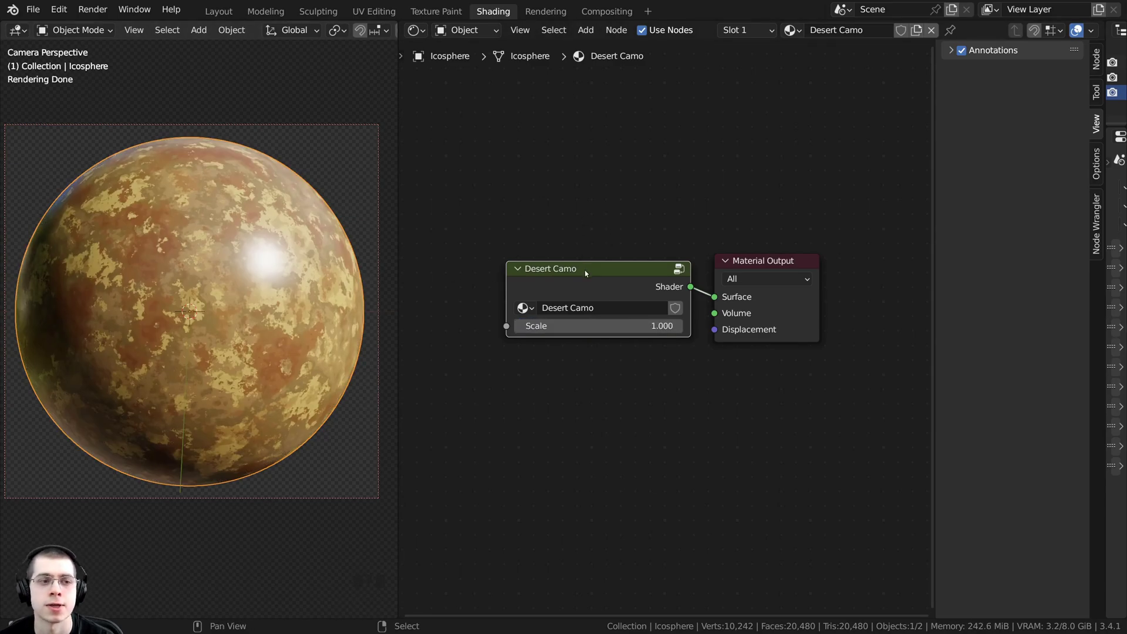
- Enter the group and move the Group Input node closer to the Mapping node, just below the Texture Coordinate node
{"action": "scroll", "coordinate": [585, 270], "scroll_direction": "down", "scroll_amount": 1}
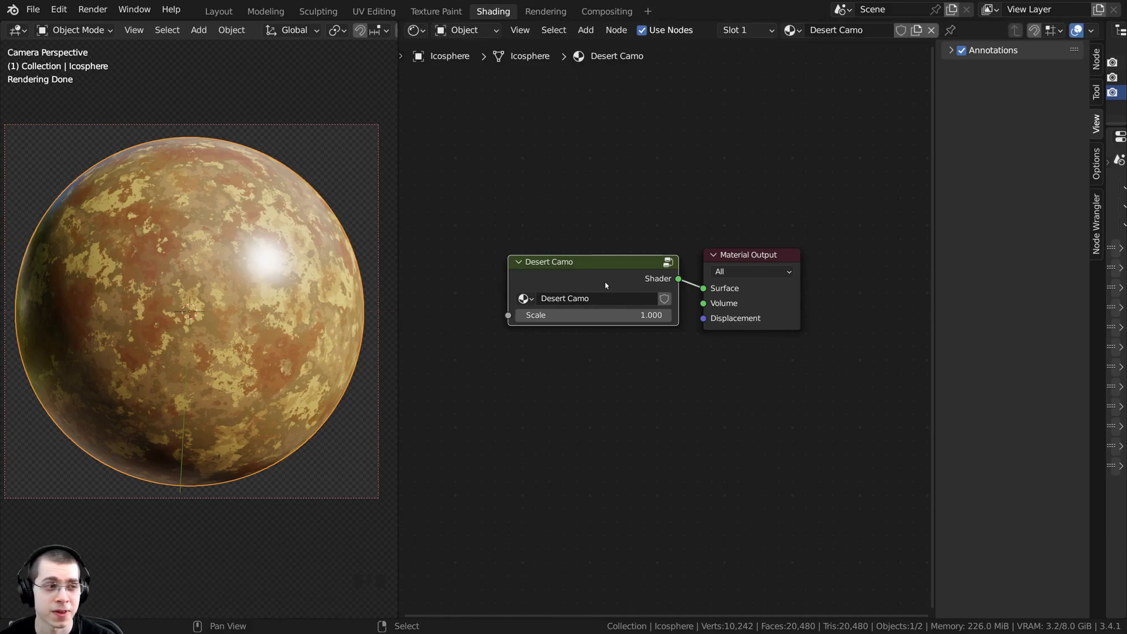
{"action": "key", "text": "Tab"}
{"action": "key", "text": "Home"}
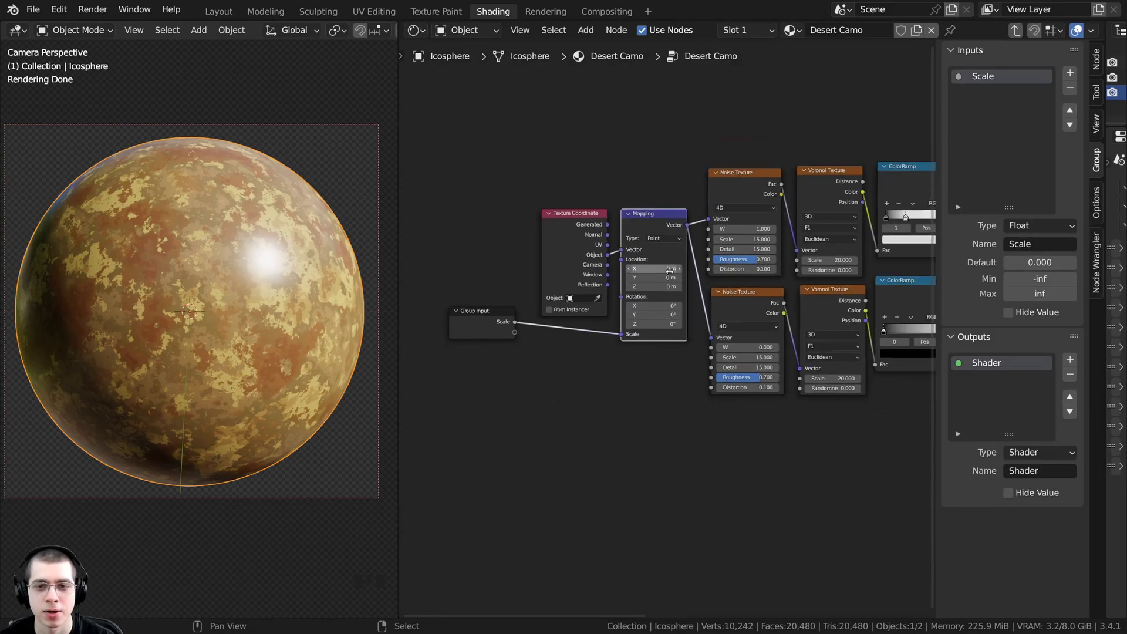
{"action": "scroll", "coordinate": [700, 270], "scroll_direction": "up", "scroll_amount": 1}
{"action": "middle_click_drag", "start_coordinate": [701, 269], "coordinate": [672, 259]}
{"action": "middle_click_drag", "start_coordinate": [411, 361], "coordinate": [486, 354]}
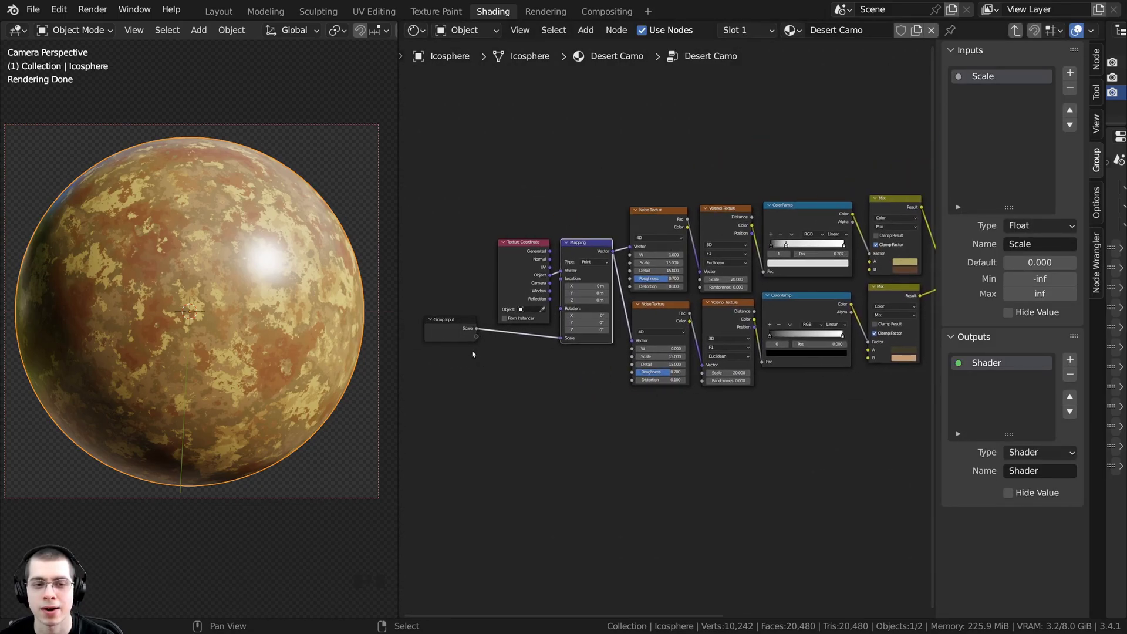
{"action": "left_click_drag", "start_coordinate": [463, 333], "coordinate": [508, 350]}
{"action": "middle_click_drag", "start_coordinate": [836, 293], "coordinate": [795, 284]}
{"action": "scroll", "coordinate": [796, 284], "scroll_direction": "up", "scroll_amount": 3}
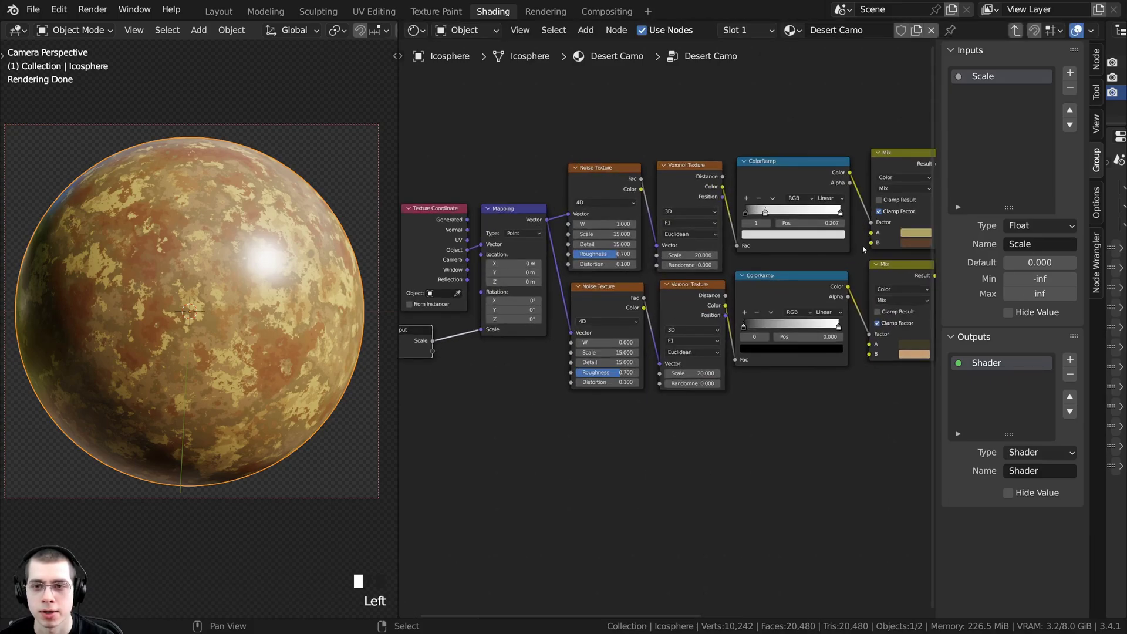
- Expose the A and B colors of both Mix nodes as group inputs, starting with the upper Mix node
{"action": "scroll", "coordinate": [796, 284], "scroll_direction": "down", "scroll_amount": 1}
{"action": "left_click_drag", "start_coordinate": [856, 241], "coordinate": [450, 350]}
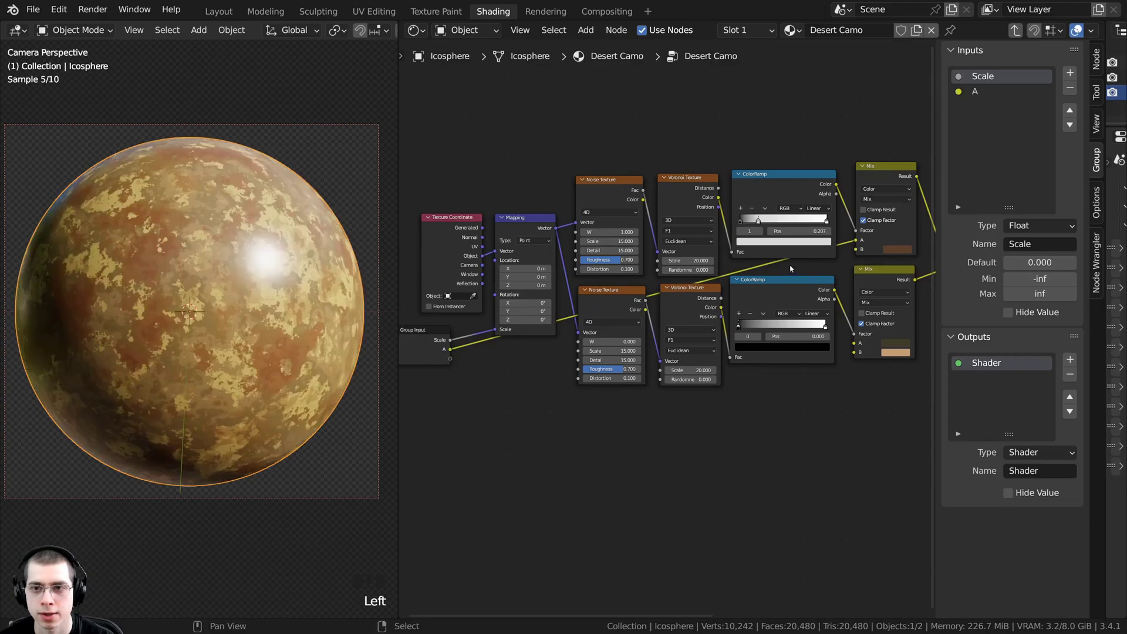
{"action": "left_click_drag", "start_coordinate": [747, 271], "coordinate": [450, 359]}
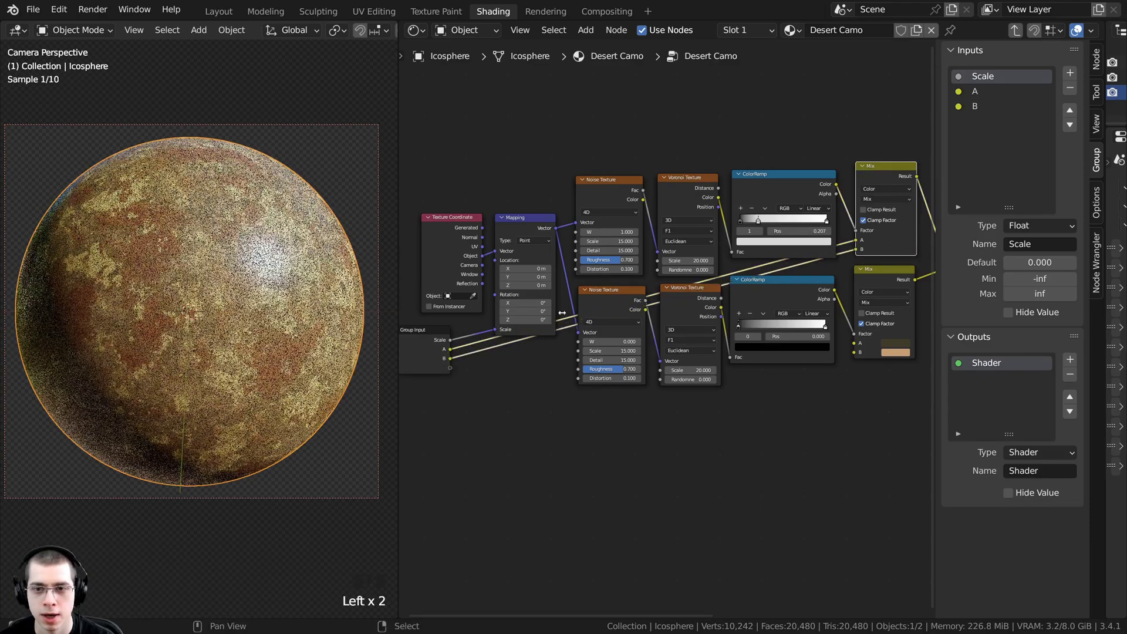
{"action": "left_click", "coordinate": [859, 346]}
{"action": "left_click_drag", "start_coordinate": [856, 344], "coordinate": [450, 367]}
{"action": "left_click_drag", "start_coordinate": [854, 352], "coordinate": [450, 377]}
{"action": "left_click", "coordinate": [432, 361]}
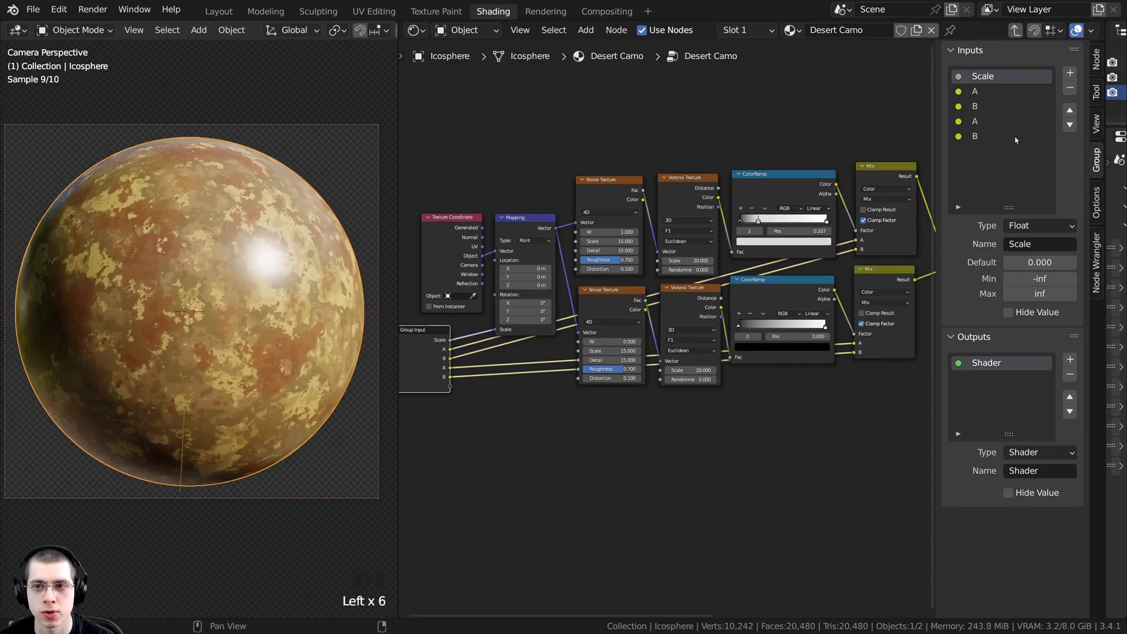
- Widen the group settings area and move the Scale input to the end of the input list
{"action": "left_click", "coordinate": [973, 76]}
{"action": "left_click", "coordinate": [1000, 79]}
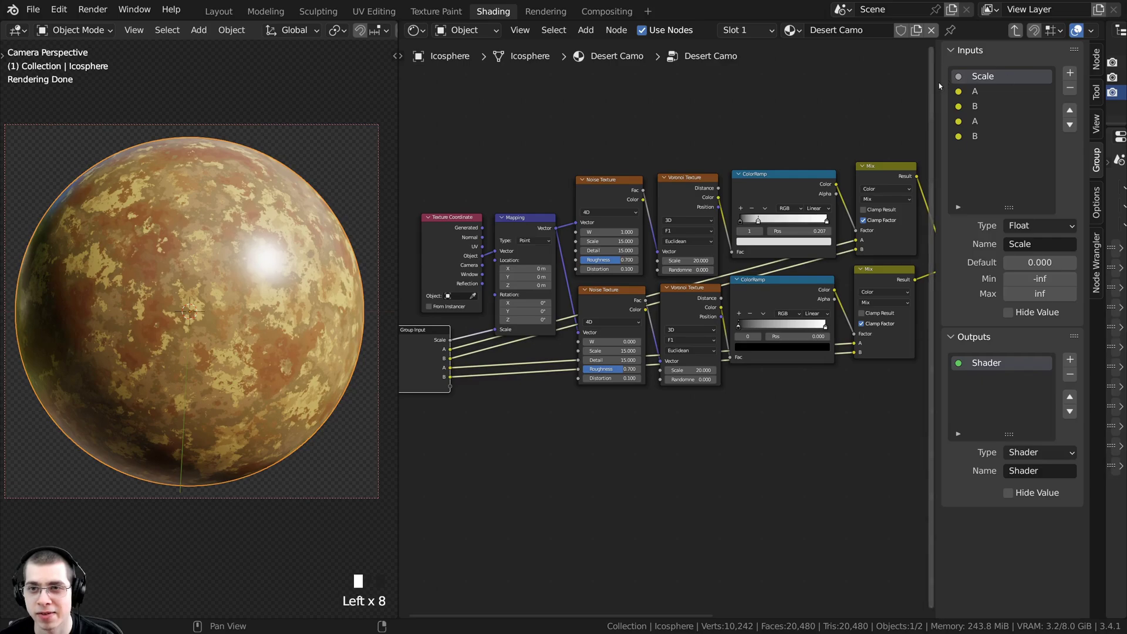
{"action": "left_click_drag", "start_coordinate": [936, 80], "coordinate": [902, 83]}
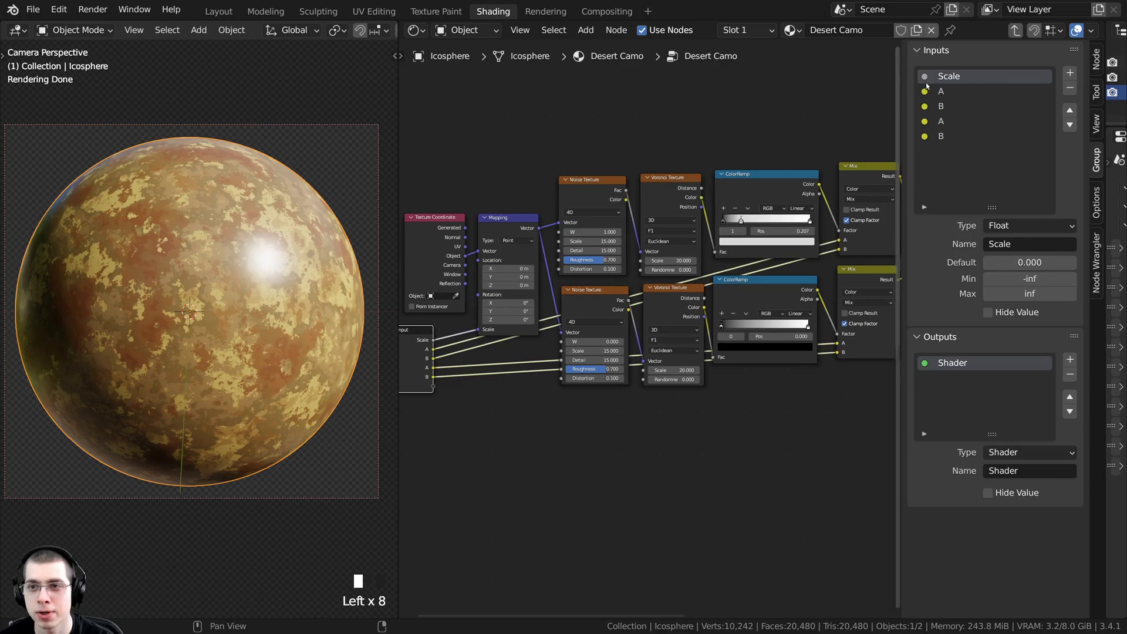
{"action": "left_click", "coordinate": [1070, 124]}
{"action": "left_click", "coordinate": [1069, 124]}
{"action": "left_click", "coordinate": [1069, 125]}
{"action": "left_click", "coordinate": [1069, 125]}
{"action": "left_click", "coordinate": [1070, 125]}
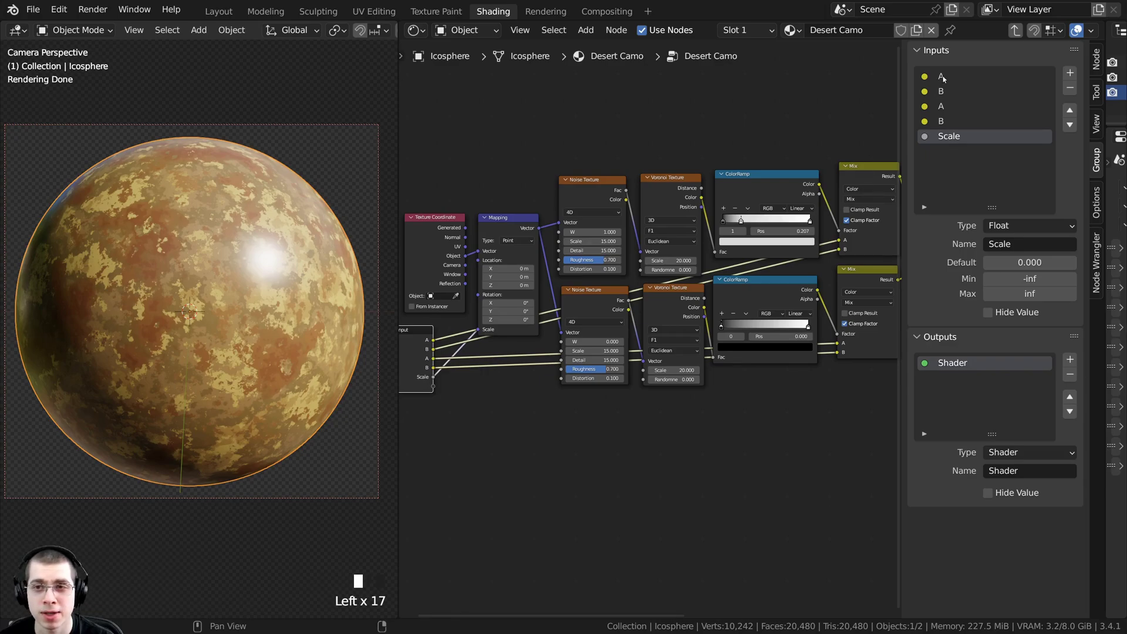
- Rename the four color inputs, in list order, as Color 1, Color 2, Color 3 and Color 4
{"action": "double_click", "coordinate": [1020, 80]}
{"action": "type", "text": "Color 1"}
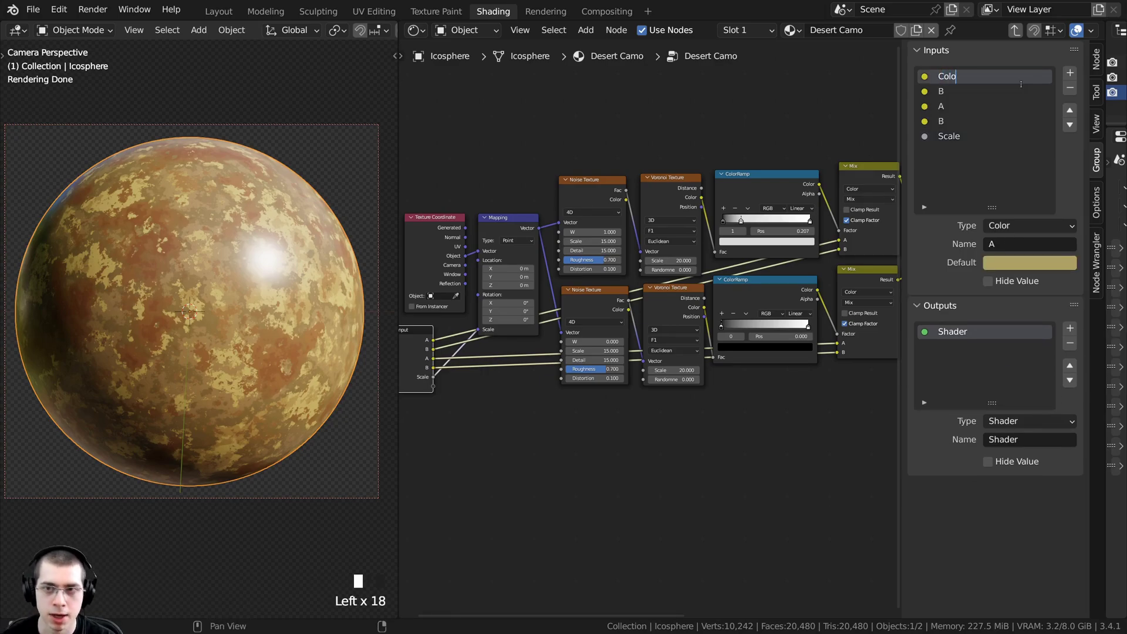
{"action": "left_click", "coordinate": [1024, 101]}
{"action": "double_click", "coordinate": [963, 90]}
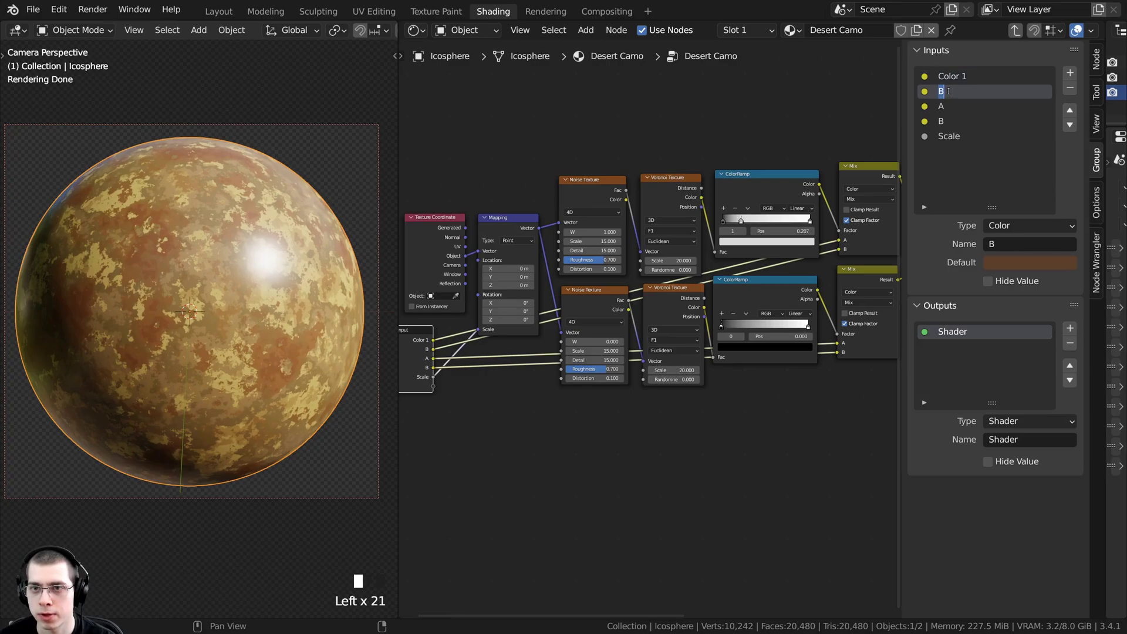
{"action": "type", "text": "Color 2"}
{"action": "left_click", "coordinate": [998, 109]}
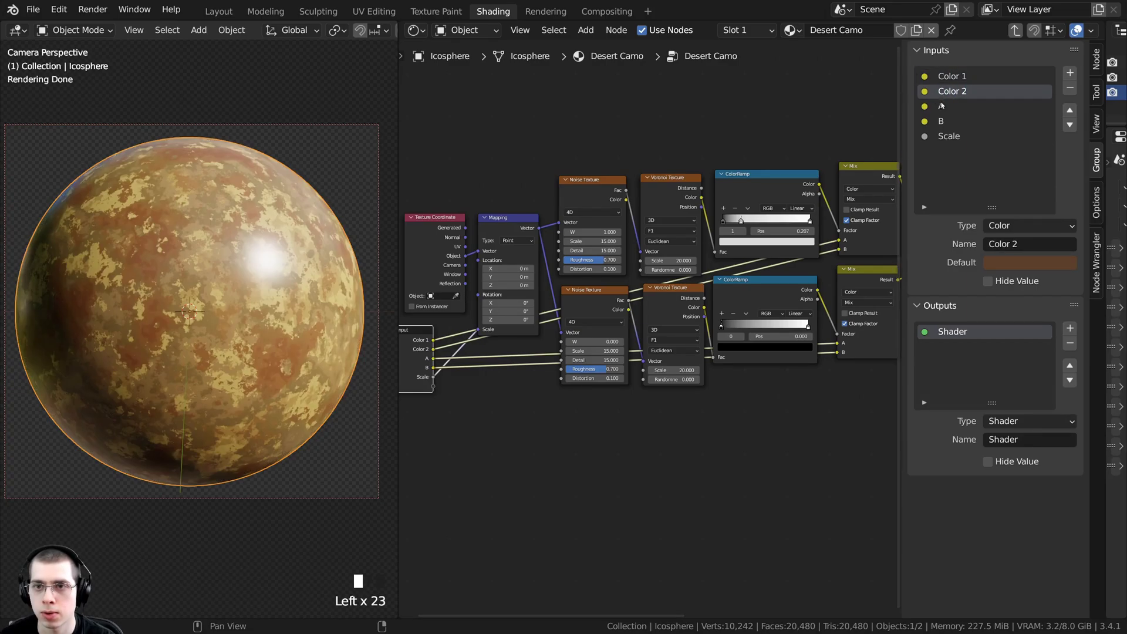
{"action": "double_click", "coordinate": [946, 106]}
{"action": "type", "text": "Color 2"}
{"action": "left_click", "coordinate": [978, 106]}
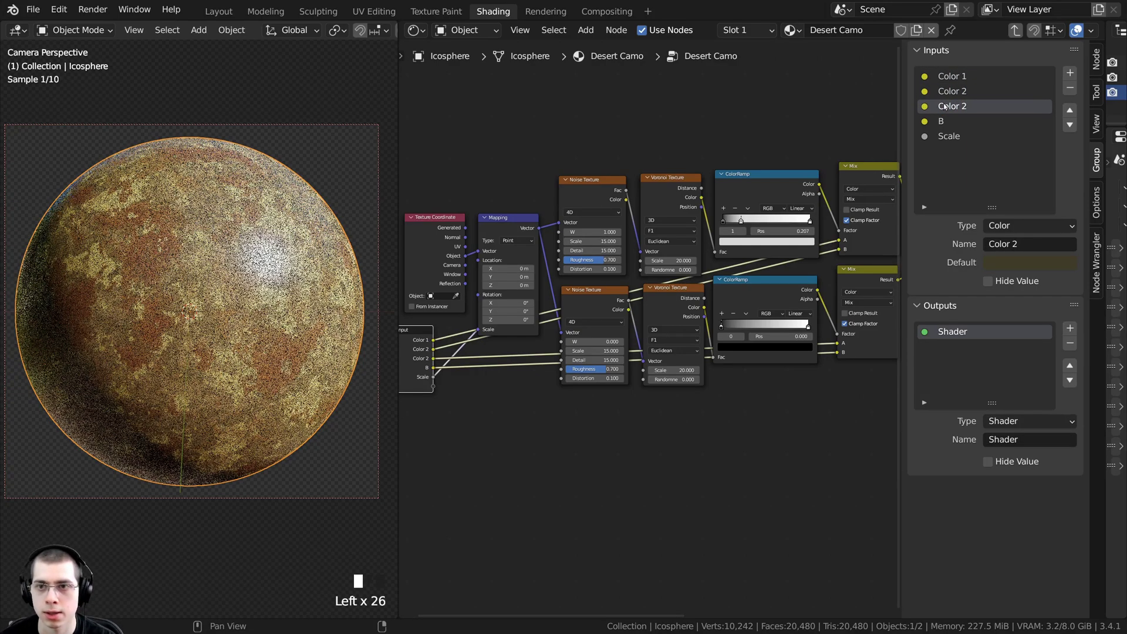
{"action": "double_click", "coordinate": [979, 105]}
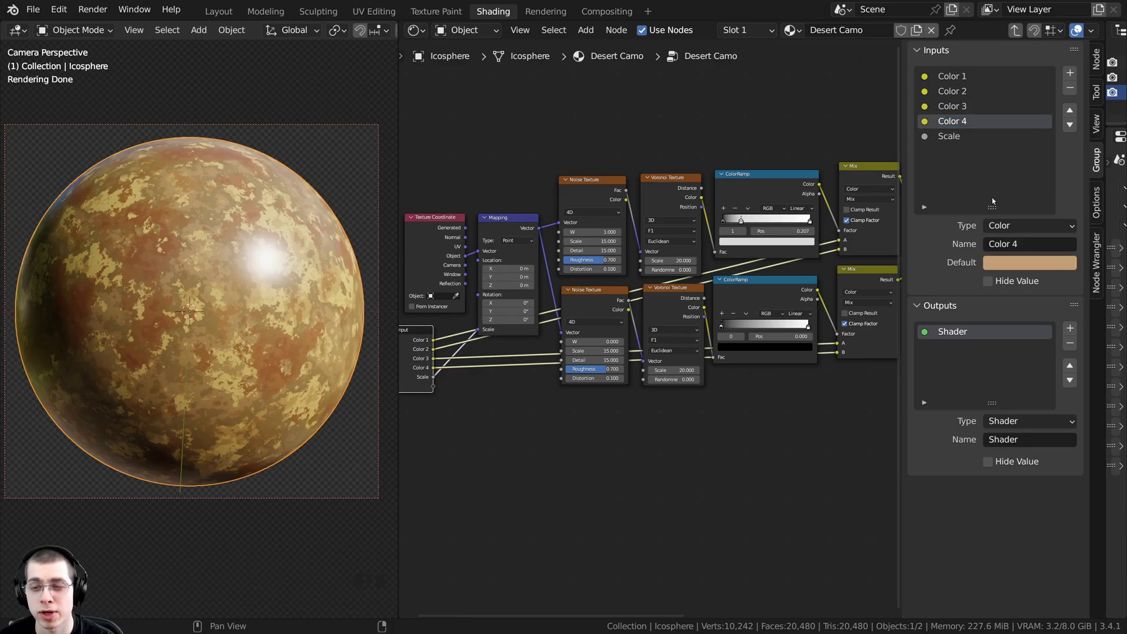
- Examine the exposed color and Scale inputs on the Desert Camo node outside the group, returning inside the group
{"action": "key", "text": "Tab"}
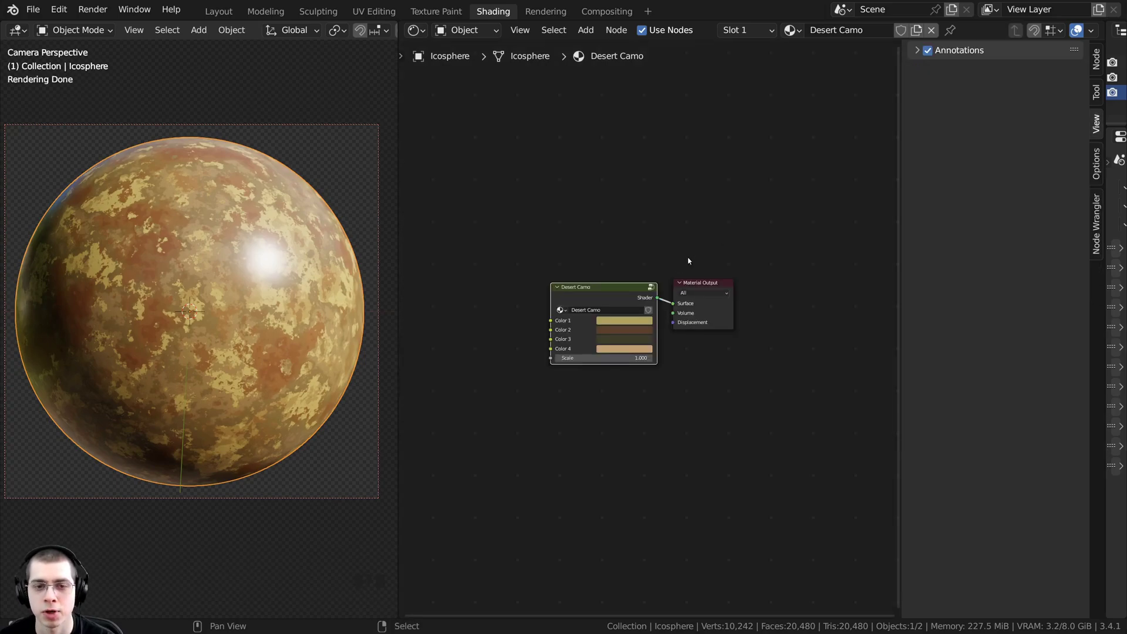
{"action": "scroll", "coordinate": [561, 293], "scroll_direction": "up", "scroll_amount": 4}
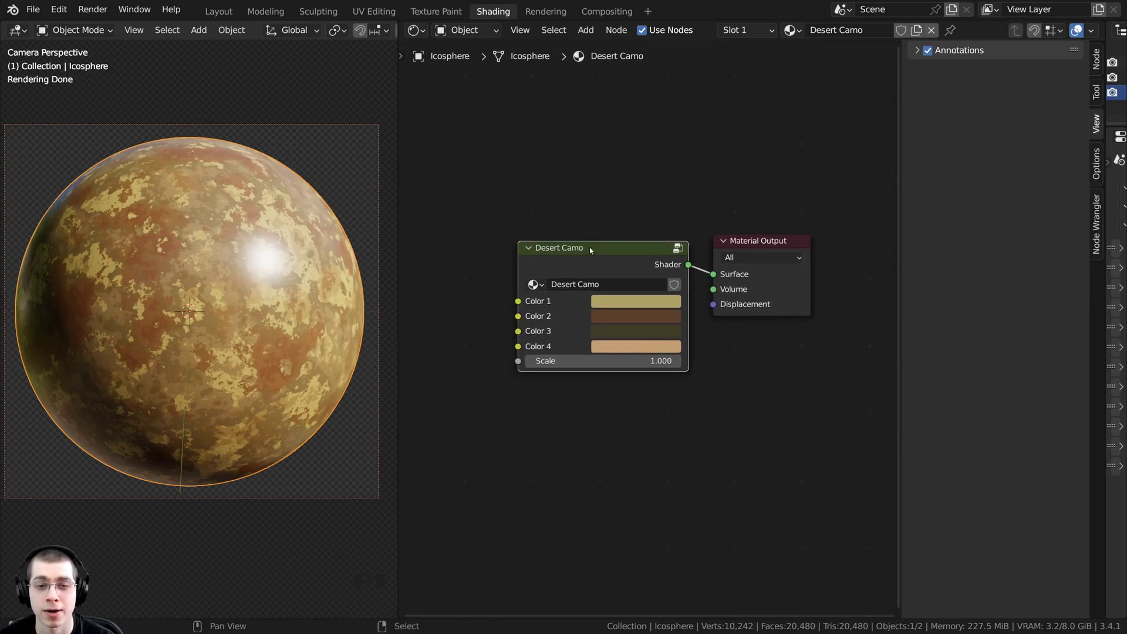
{"action": "left_click", "coordinate": [590, 292]}
{"action": "left_click_drag", "start_coordinate": [638, 104], "coordinate": [714, 108]}
{"action": "key", "text": "Escape"}
{"action": "left_click_drag", "start_coordinate": [576, 242], "coordinate": [581, 242]}
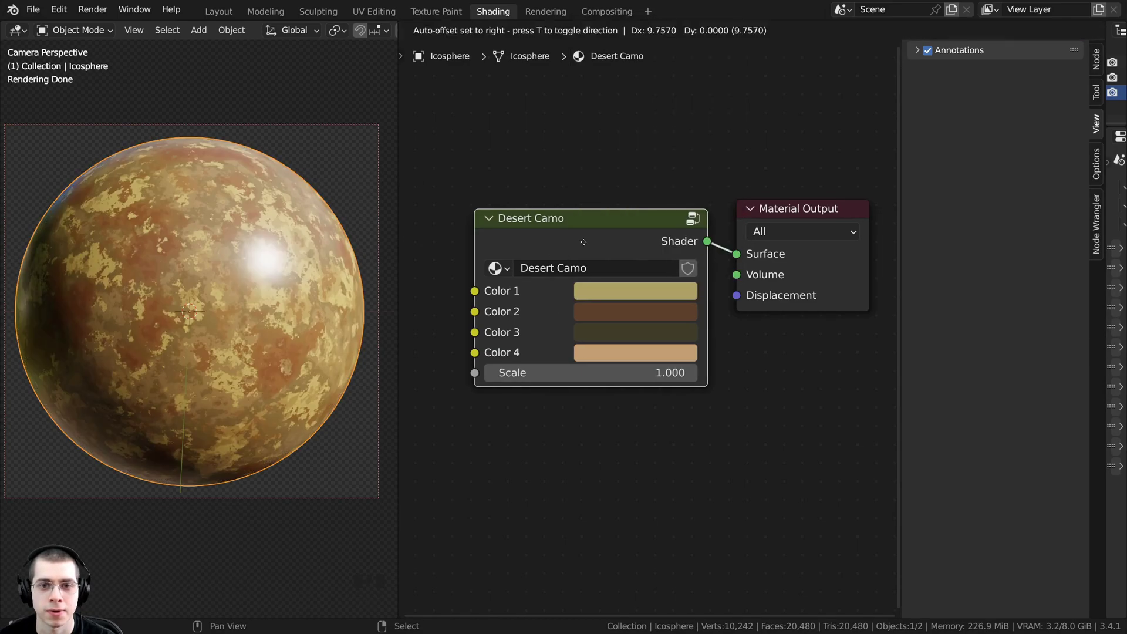
{"action": "key", "text": "Tab"}
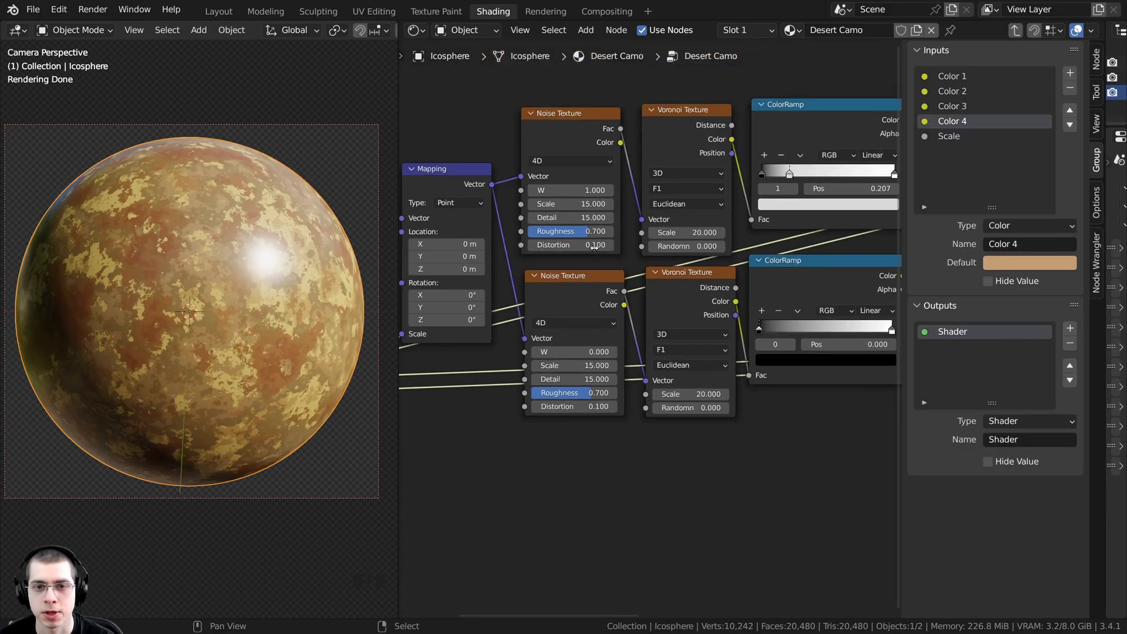
- Expose the upper Noise Texture's Detail as a new group input and rename that input Detail 1
{"action": "middle_click_drag", "start_coordinate": [557, 251], "coordinate": [568, 252]}
{"action": "scroll", "coordinate": [568, 253], "scroll_direction": "up", "scroll_amount": 7}
{"action": "middle_click_drag", "start_coordinate": [446, 249], "coordinate": [673, 231]}
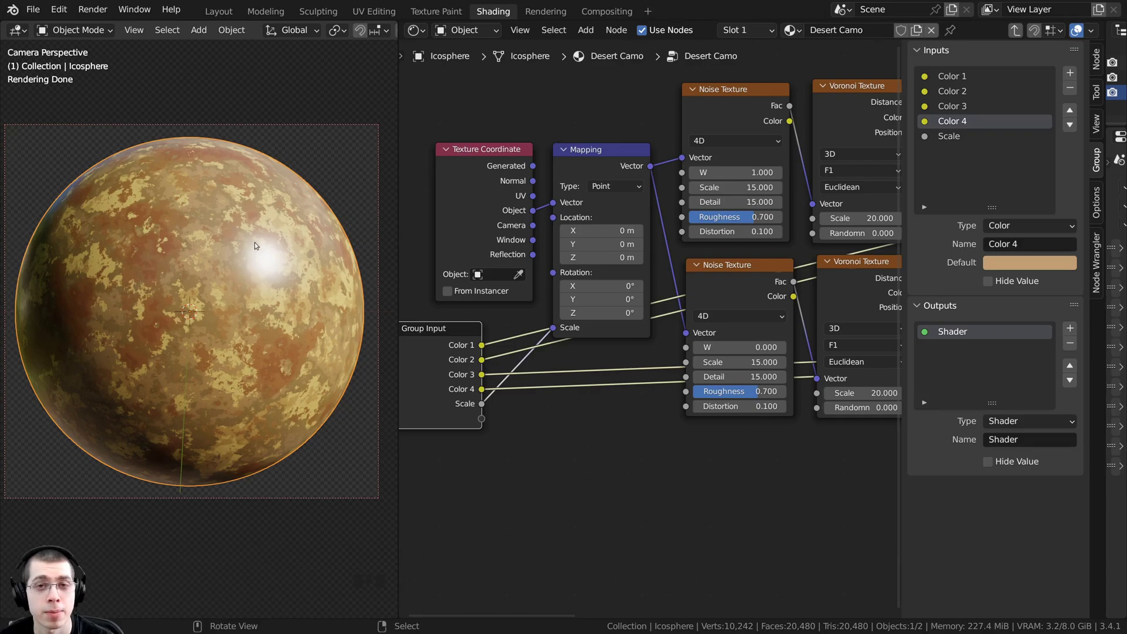
{"action": "scroll", "coordinate": [726, 203], "scroll_direction": "up", "scroll_amount": 2}
{"action": "middle_click_drag", "start_coordinate": [725, 203], "coordinate": [723, 191]}
{"action": "scroll", "coordinate": [725, 176], "scroll_direction": "down", "scroll_amount": 3}
{"action": "left_click", "coordinate": [722, 107]}
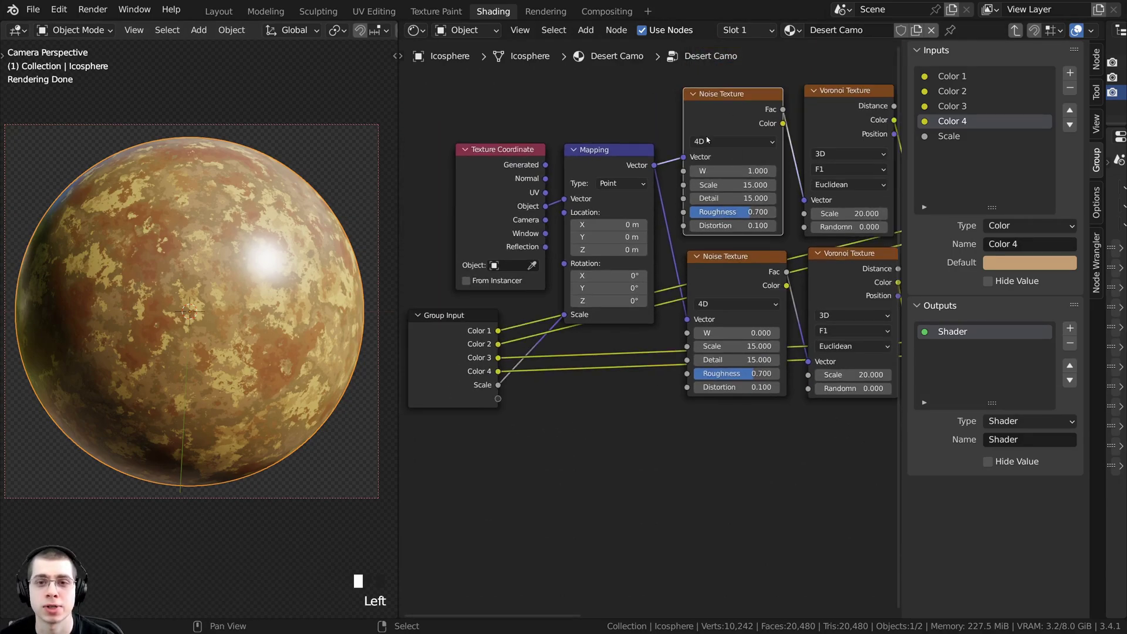
{"action": "scroll", "coordinate": [708, 140], "scroll_direction": "up", "scroll_amount": 1}
{"action": "left_click_drag", "start_coordinate": [689, 176], "coordinate": [499, 415]}
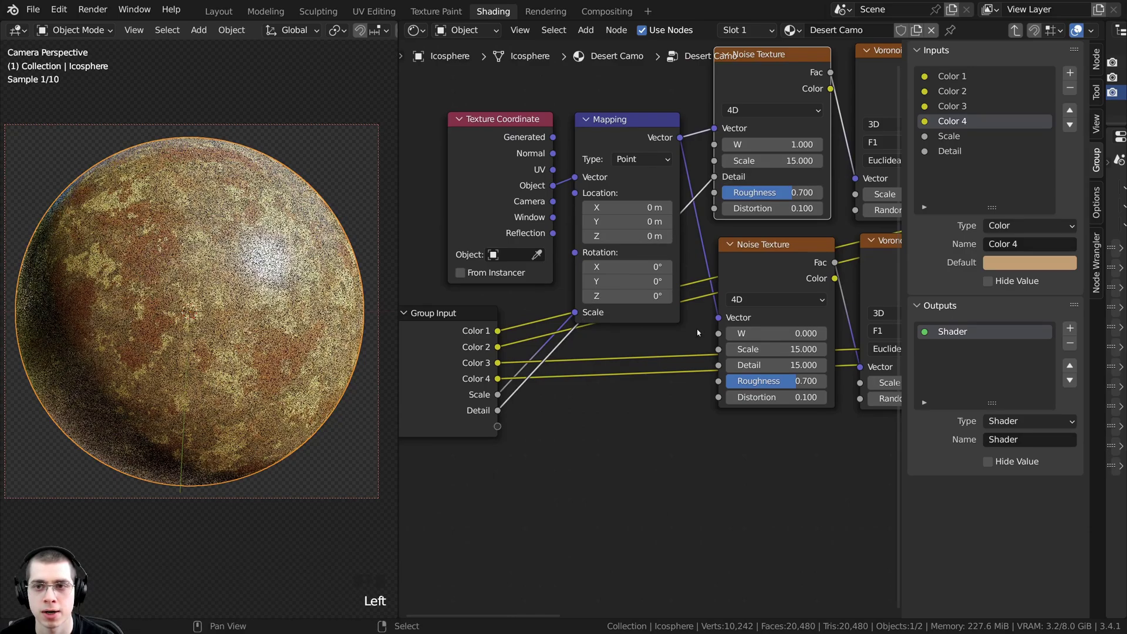
{"action": "double_click", "coordinate": [948, 151]}
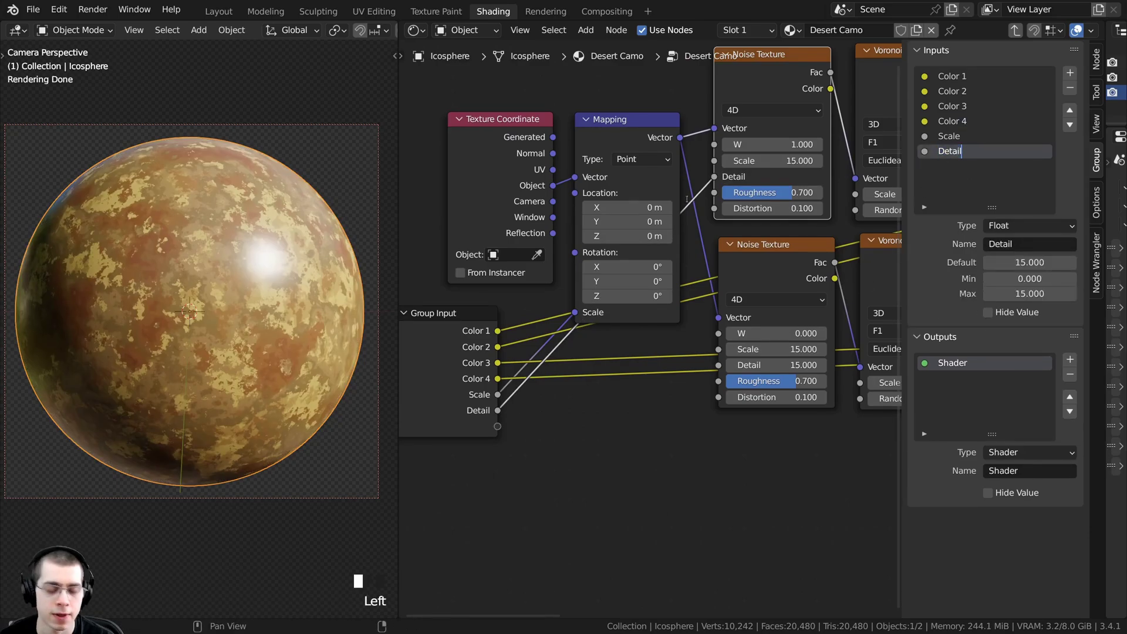
{"action": "left_click", "coordinate": [644, 197]}
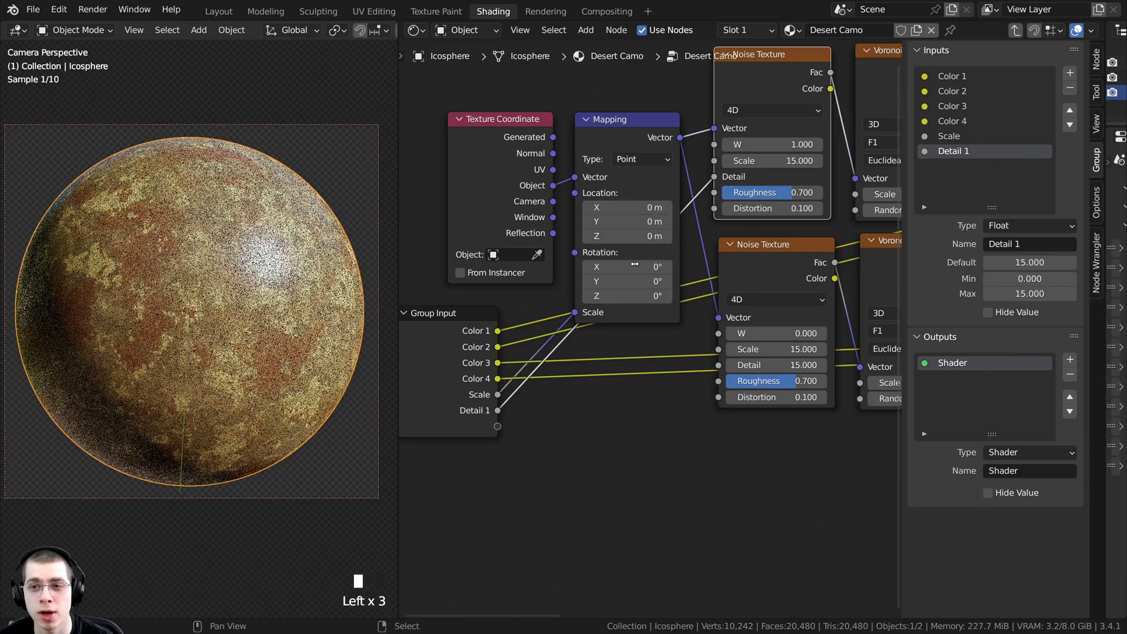
- Link the lower Noise Texture's Detail to the Detail 1 group input and try that setting on the Desert Camo node outside the group
{"action": "scroll", "coordinate": [640, 262], "scroll_direction": "down", "scroll_amount": 1}
{"action": "middle_click_drag", "start_coordinate": [675, 270], "coordinate": [669, 256]}
{"action": "mouse_move", "coordinate": [740, 264]}
{"action": "left_mouse_down"}
{"action": "mouse_move", "coordinate": [753, 259]}
{"action": "mouse_move", "coordinate": [742, 272]}
{"action": "left_mouse_up"}
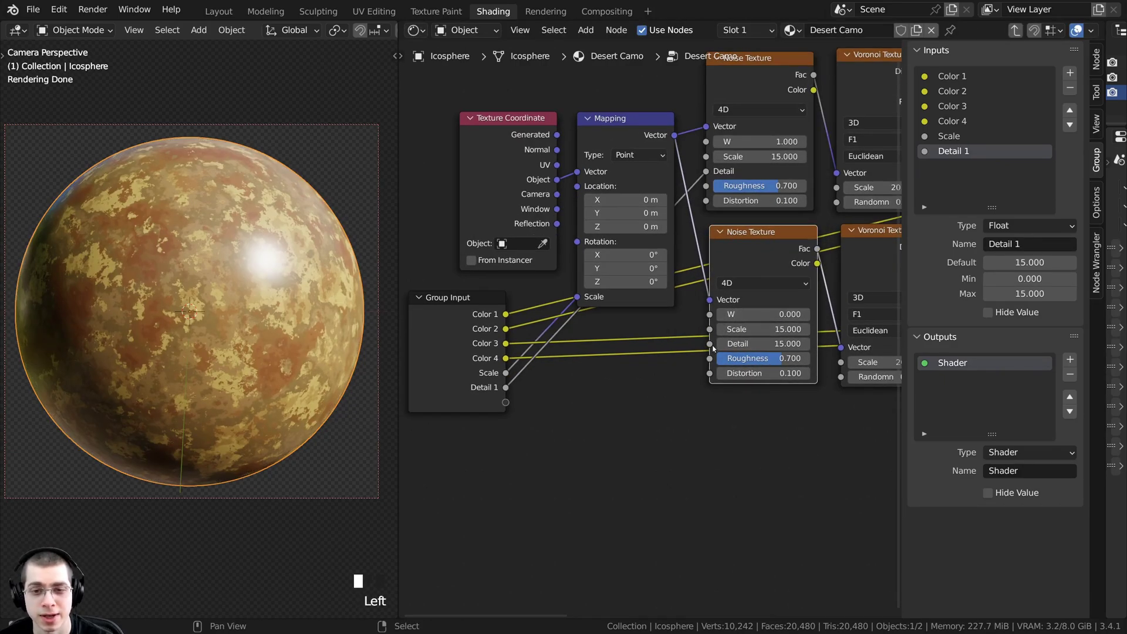
{"action": "left_click_drag", "start_coordinate": [709, 343], "coordinate": [506, 388]}
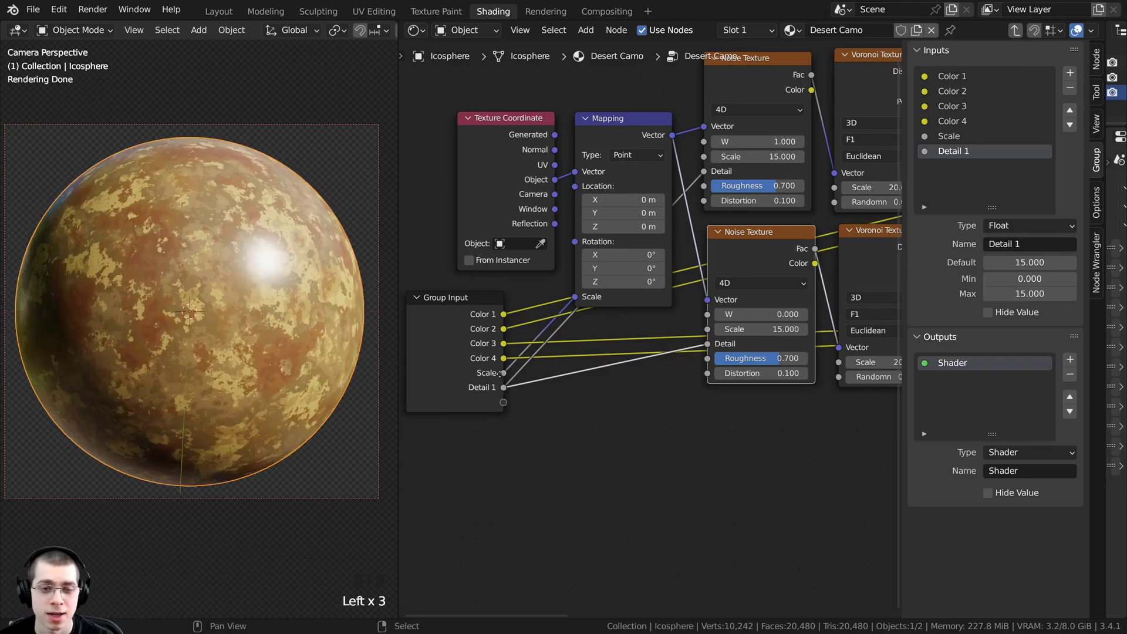
{"action": "key", "text": "Tab"}
{"action": "scroll", "coordinate": [534, 385], "scroll_direction": "up", "scroll_amount": 1}
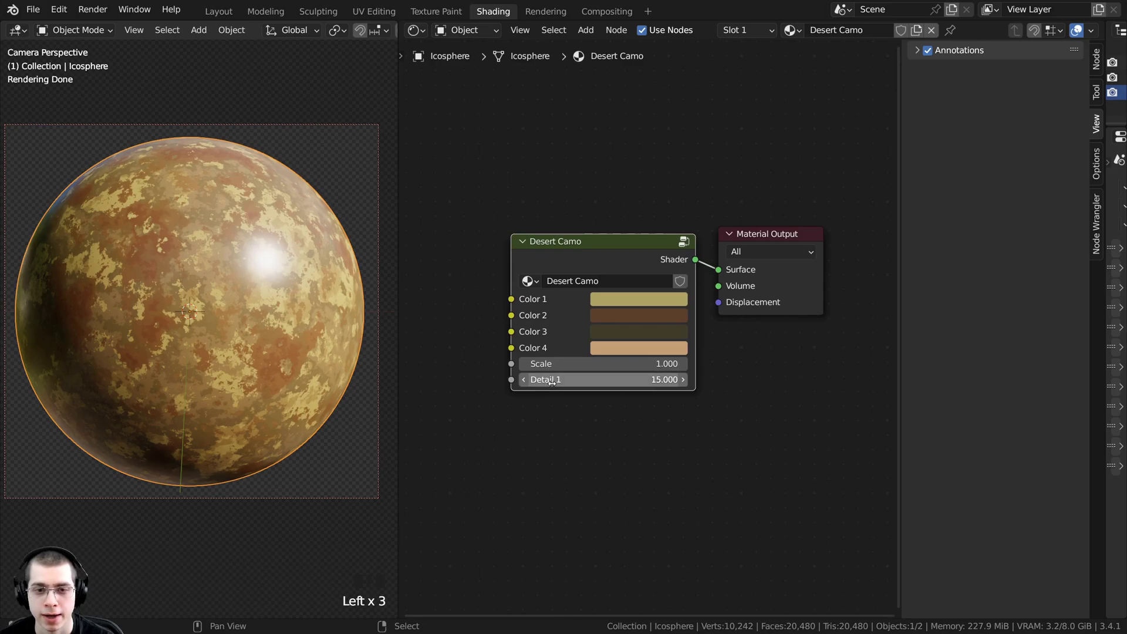
{"action": "mouse_move", "coordinate": [552, 382]}
{"action": "left_mouse_down"}
{"action": "mouse_move", "coordinate": [488, 382]}
{"action": "mouse_move", "coordinate": [552, 382]}
{"action": "left_mouse_up"}
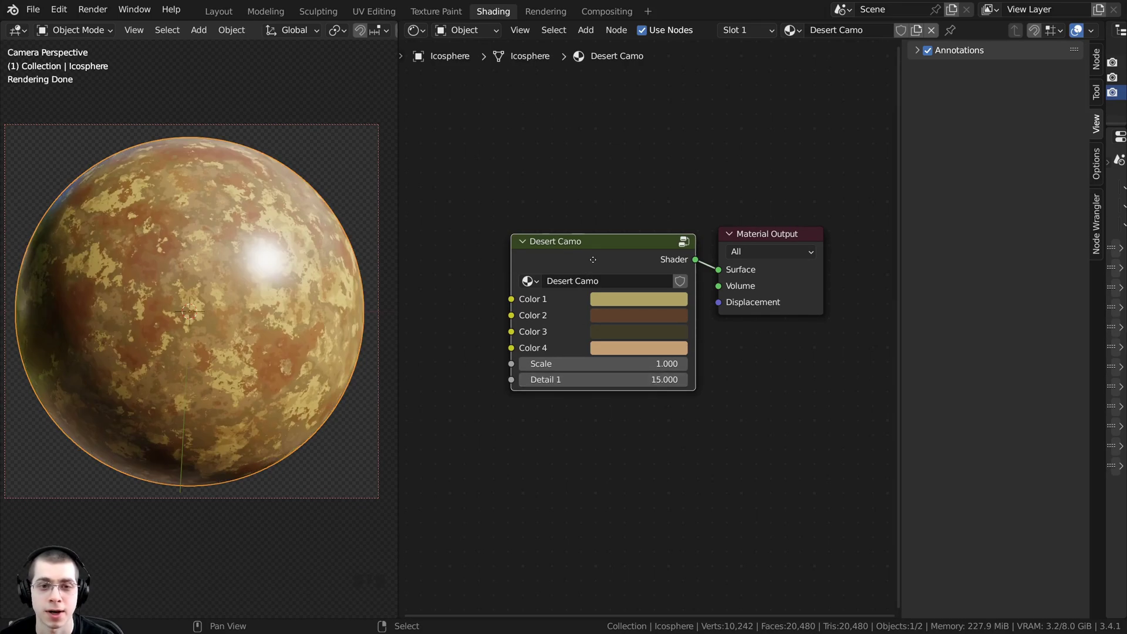
- Inside the group, expose the upper Noise Texture's Roughness as a group input and link the lower Noise Texture's Roughness to it
{"action": "key", "text": "Tab"}
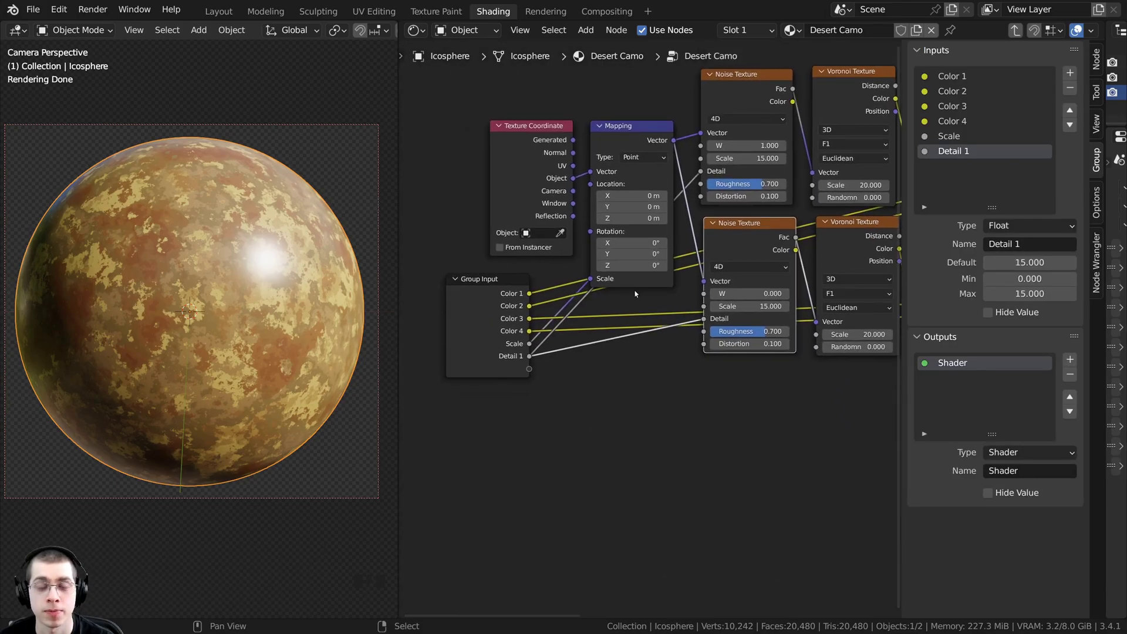
{"action": "scroll", "coordinate": [635, 294], "scroll_direction": "up", "scroll_amount": 1}
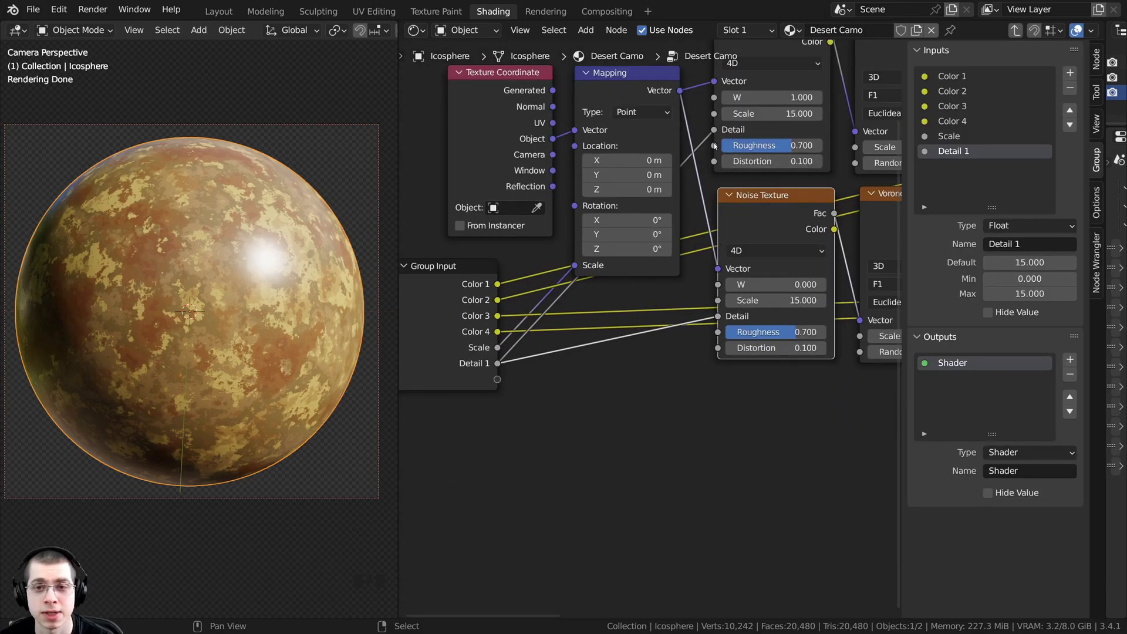
{"action": "scroll", "coordinate": [735, 142], "scroll_direction": "down", "scroll_amount": 1}
{"action": "middle_click_drag", "start_coordinate": [712, 151], "coordinate": [709, 167]}
{"action": "left_click_drag", "start_coordinate": [707, 164], "coordinate": [503, 394]}
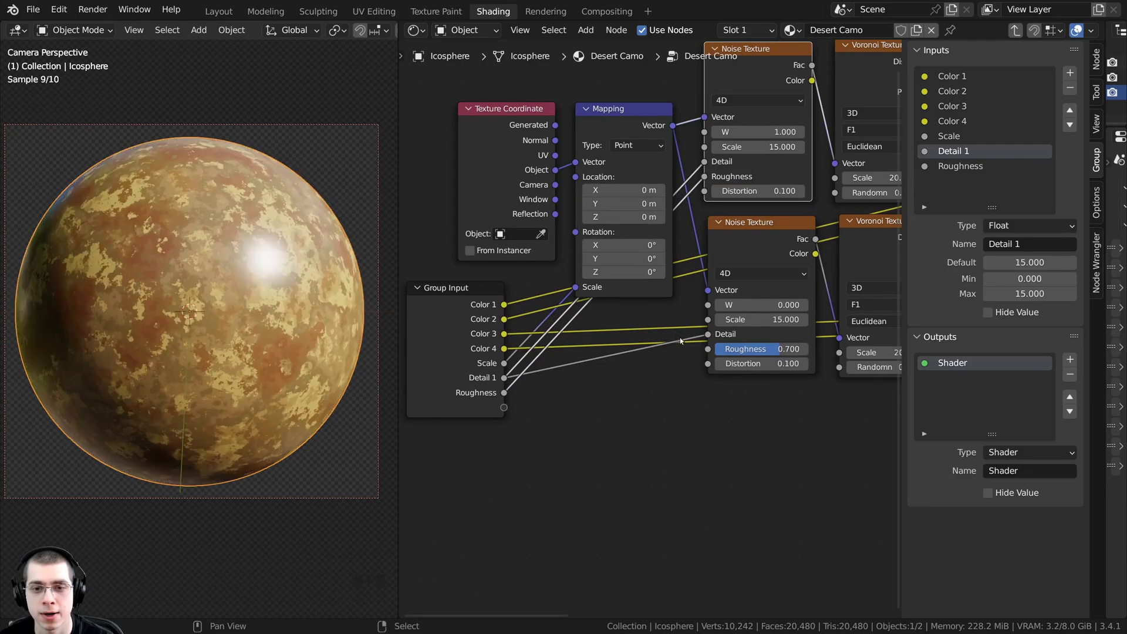
{"action": "left_click_drag", "start_coordinate": [708, 351], "coordinate": [503, 393]}
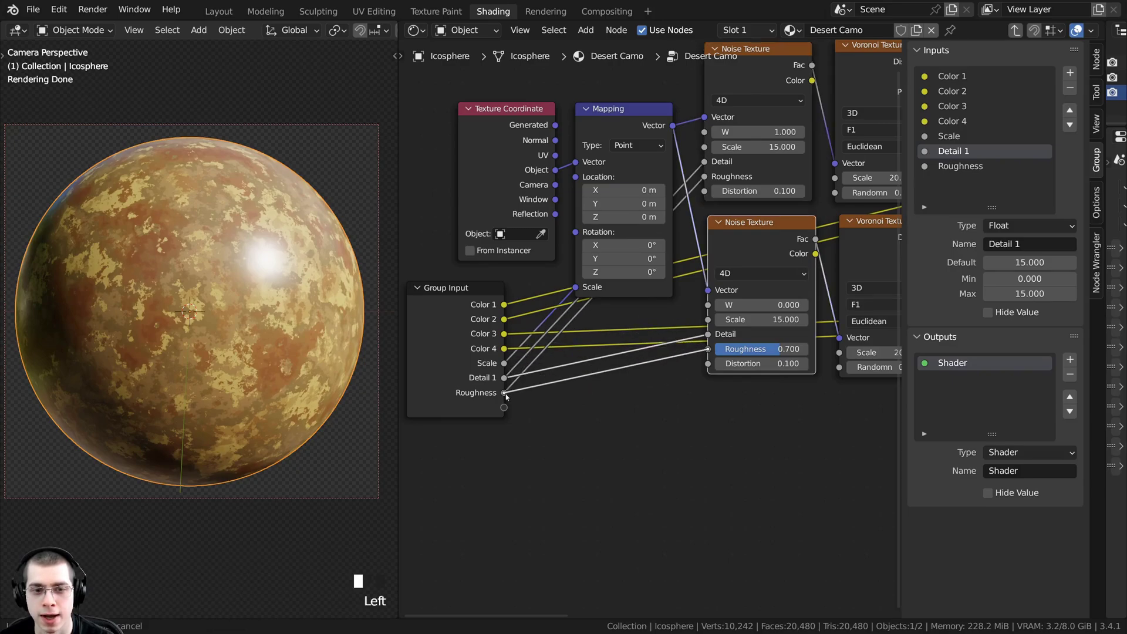
- Rename the noise Roughness group input as Detail 2 and try adjusting it on the Desert Camo node outside the group
{"action": "double_click", "coordinate": [958, 168]}
{"action": "type", "text": "Det"}
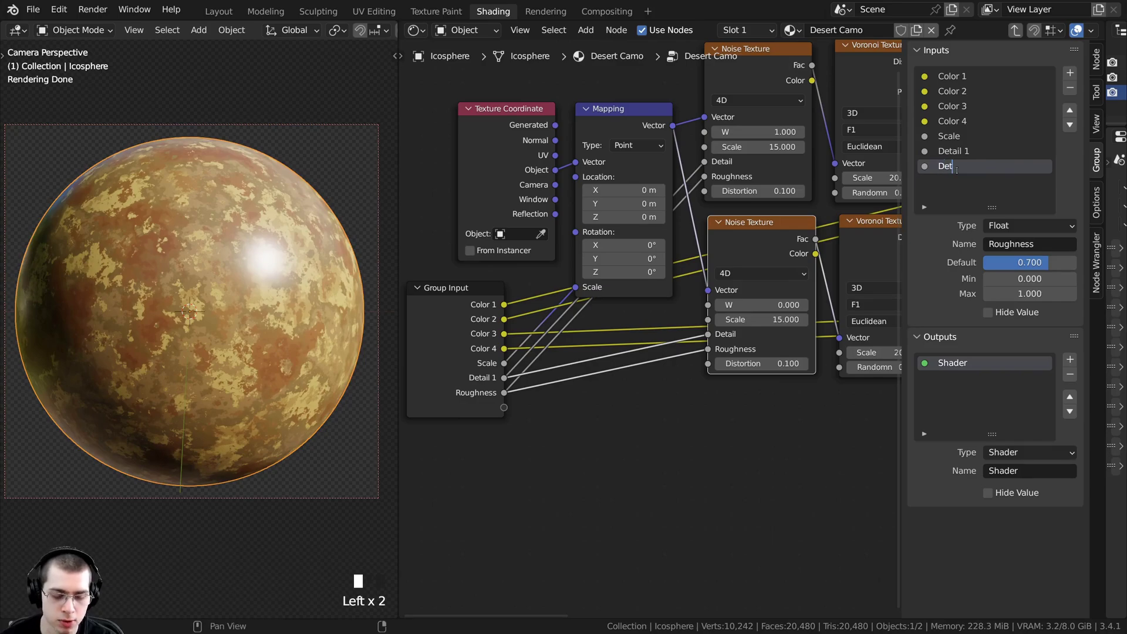
{"action": "type", "text": "ail 2"}
{"action": "key", "text": "Return"}
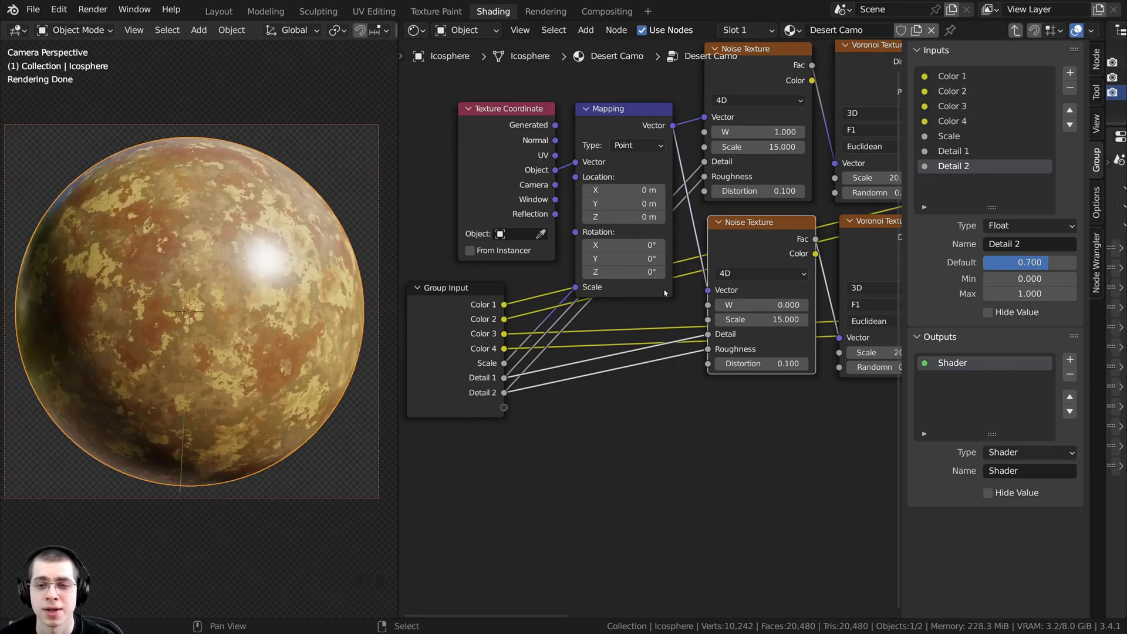
{"action": "middle_click_drag", "start_coordinate": [646, 273], "coordinate": [640, 275]}
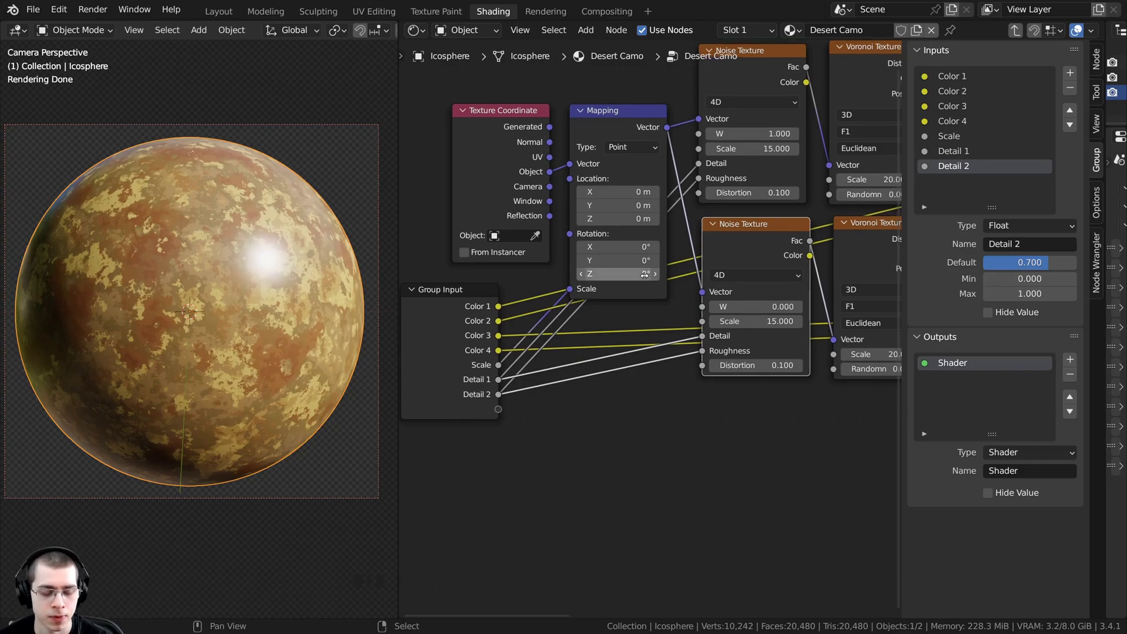
{"action": "key", "text": "Tab"}
{"action": "scroll", "coordinate": [597, 361], "scroll_direction": "up", "scroll_amount": 2}
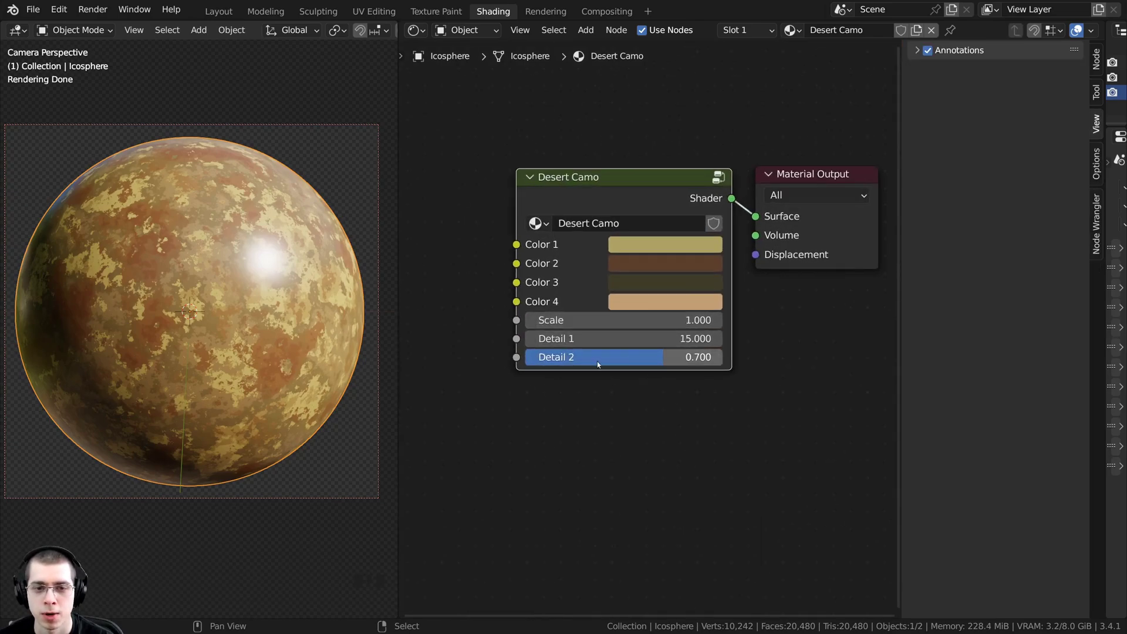
{"action": "mouse_move", "coordinate": [663, 357]}
{"action": "left_mouse_down"}
{"action": "mouse_move", "coordinate": [675, 357]}
{"action": "mouse_move", "coordinate": [612, 357]}
{"action": "mouse_move", "coordinate": [694, 357]}
{"action": "mouse_move", "coordinate": [655, 357]}
{"action": "left_mouse_up"}
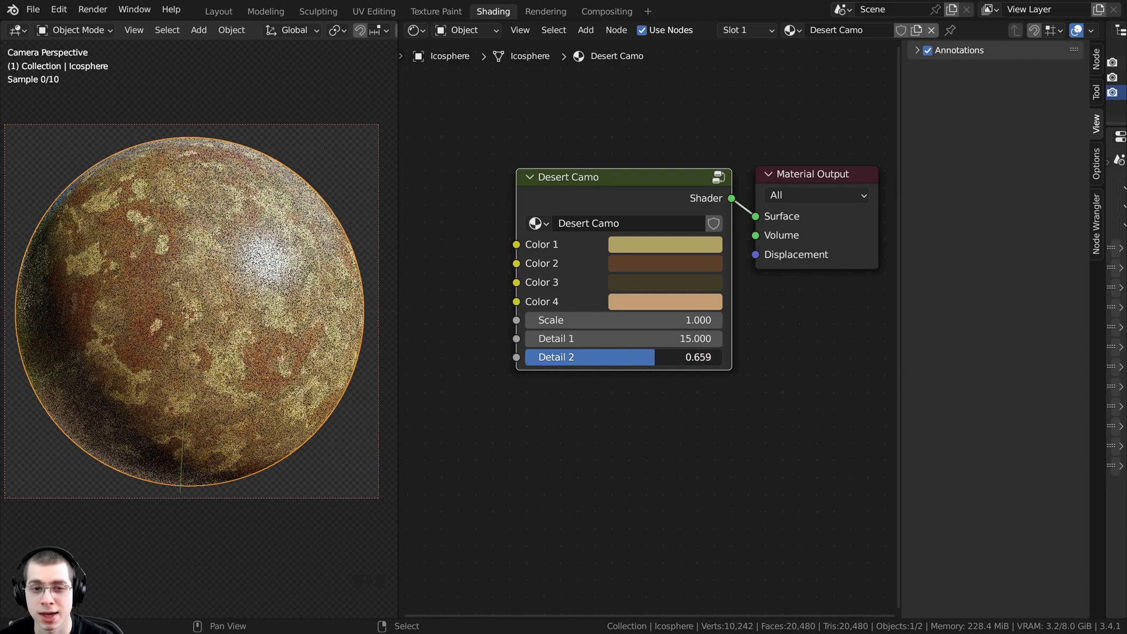
- Return inside the group and expose the Principled BSDF's Roughness as a group input at the end of the list
{"action": "key", "text": "Tab"}
{"action": "scroll", "coordinate": [651, 210], "scroll_direction": "down", "scroll_amount": 4}
{"action": "scroll", "coordinate": [703, 238], "scroll_direction": "up", "scroll_amount": 2}
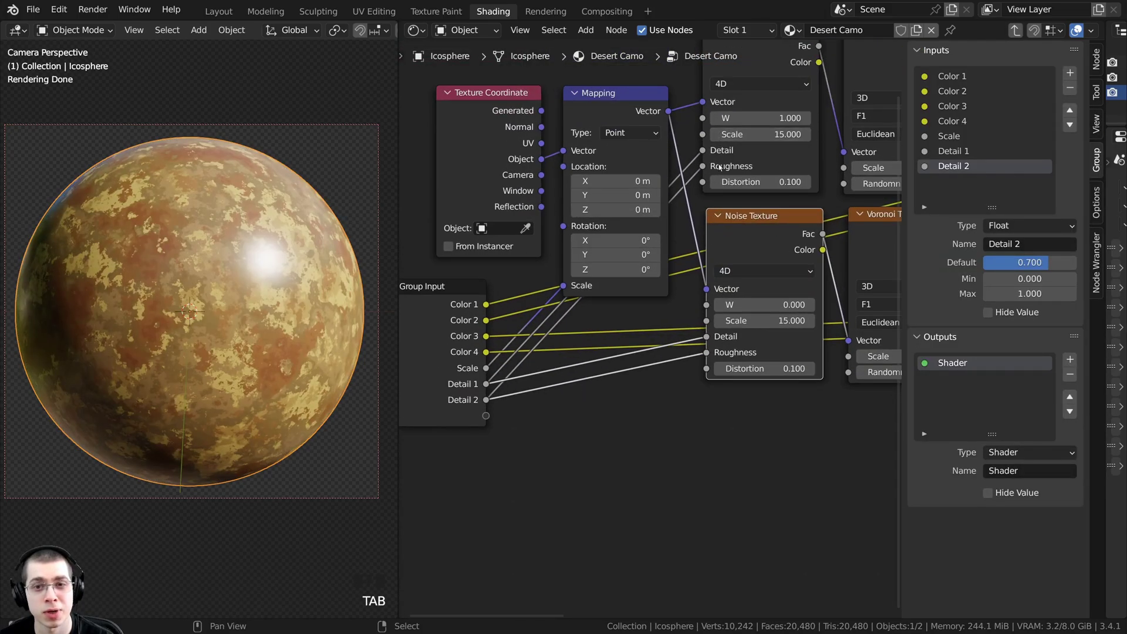
{"action": "scroll", "coordinate": [508, 403], "scroll_direction": "down", "scroll_amount": 3}
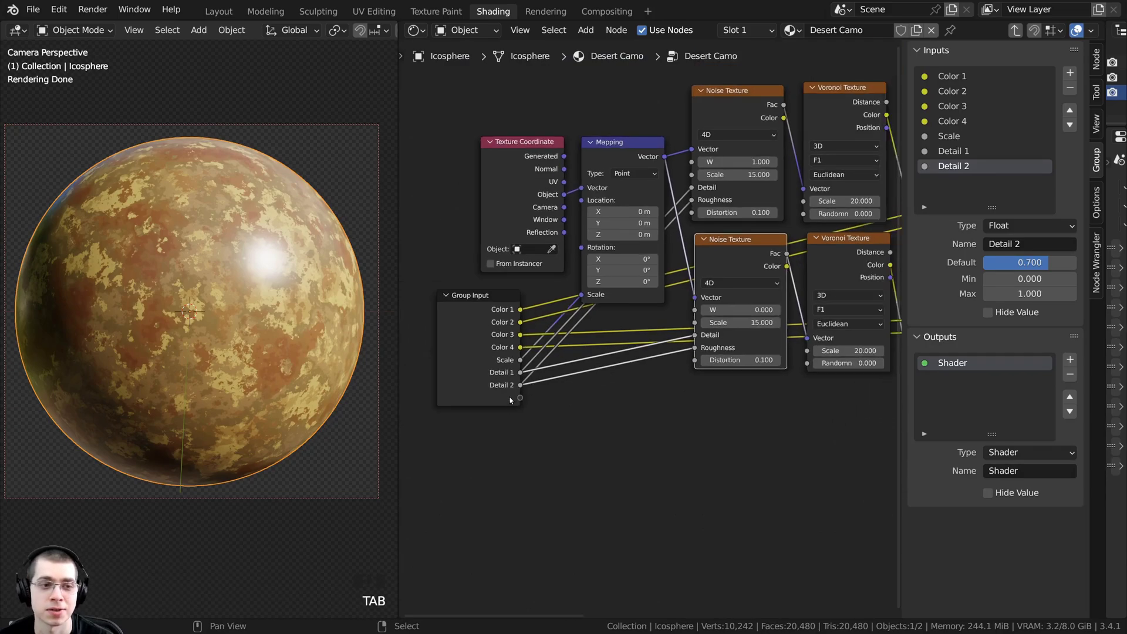
{"action": "middle_click_drag", "start_coordinate": [507, 394], "coordinate": [481, 393]}
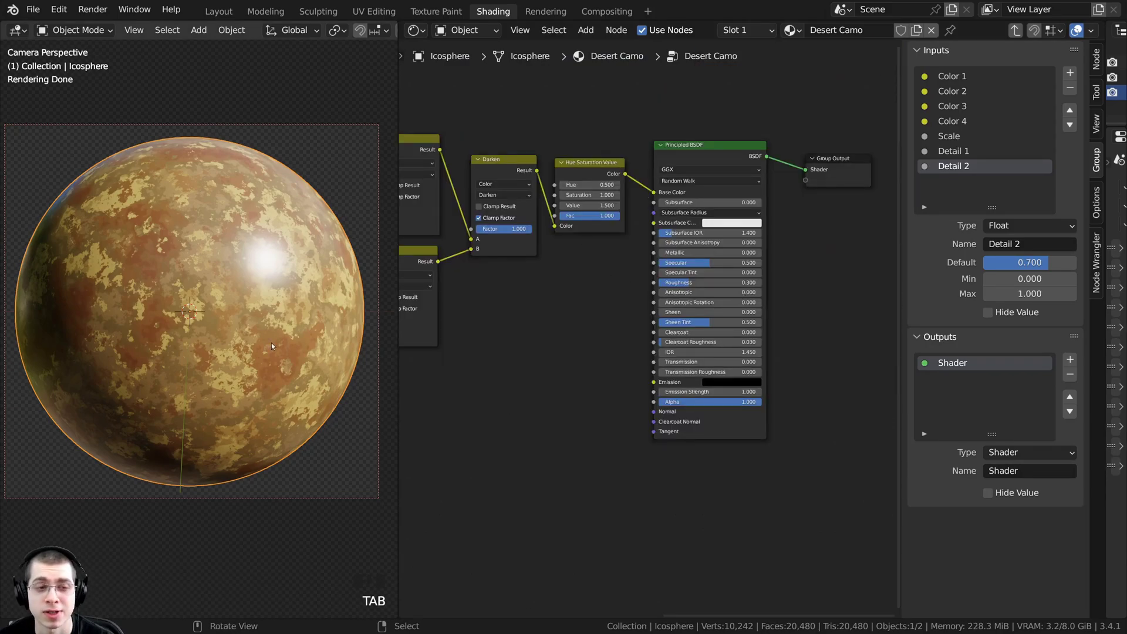
{"action": "scroll", "coordinate": [607, 313], "scroll_direction": "up", "scroll_amount": 2}
{"action": "left_click_drag", "start_coordinate": [685, 253], "coordinate": [487, 387]}
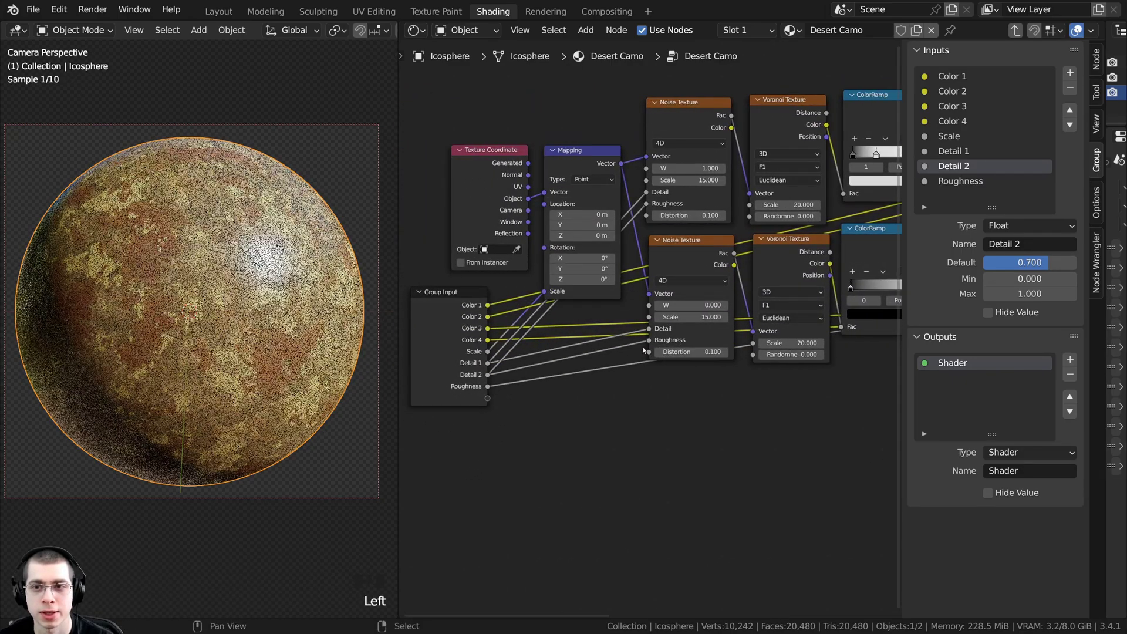
{"action": "left_click", "coordinate": [962, 183]}
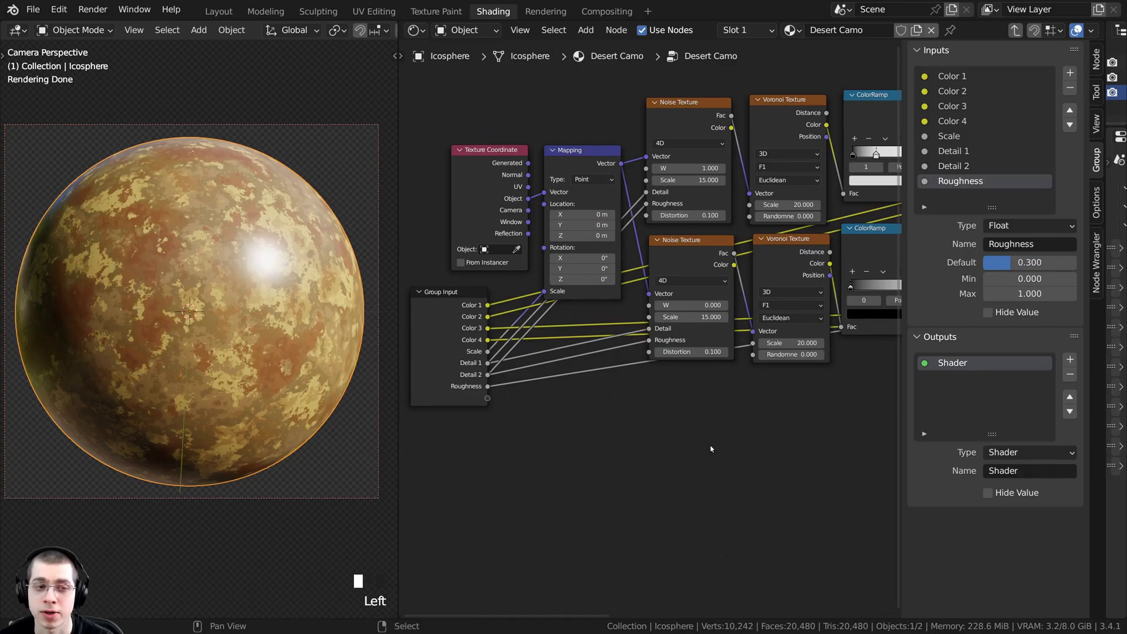
- Reposition the Hue Saturation Value node slightly and expose its Saturation as a new group input
{"action": "scroll", "coordinate": [626, 395], "scroll_direction": "down", "scroll_amount": 3}
{"action": "middle_click_drag", "start_coordinate": [849, 295], "coordinate": [601, 329]}
{"action": "scroll", "coordinate": [602, 329], "scroll_direction": "up", "scroll_amount": 2}
{"action": "scroll", "coordinate": [707, 233], "scroll_direction": "right", "scroll_amount": 4, "text": "ctrl"}
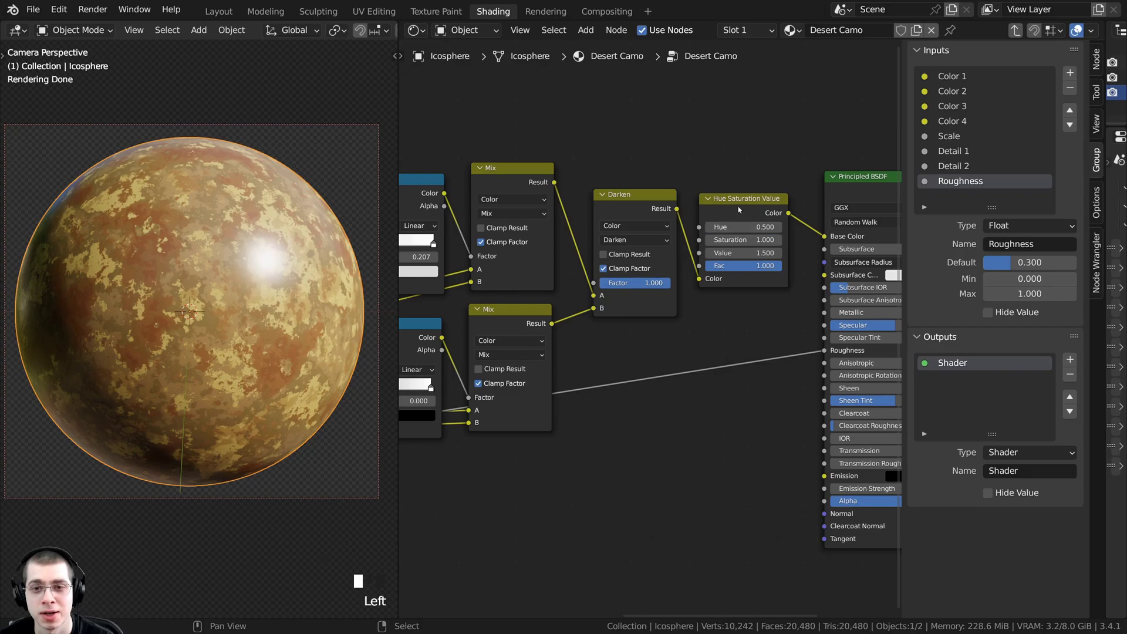
{"action": "left_click_drag", "start_coordinate": [738, 210], "coordinate": [735, 199]}
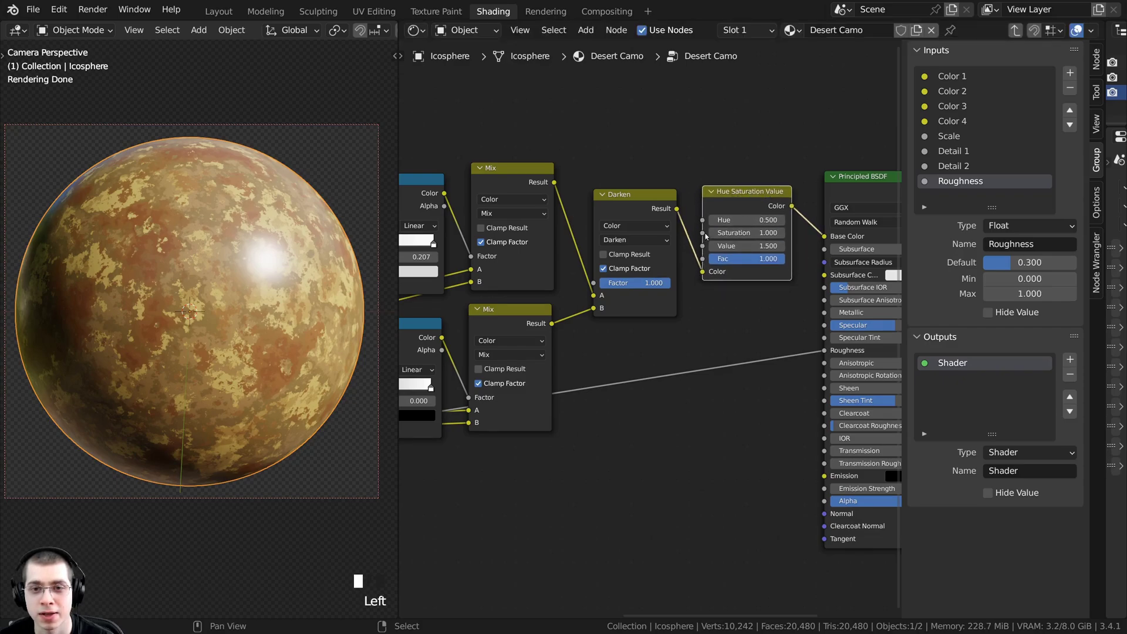
{"action": "left_click_drag", "start_coordinate": [703, 233], "coordinate": [598, 507]}
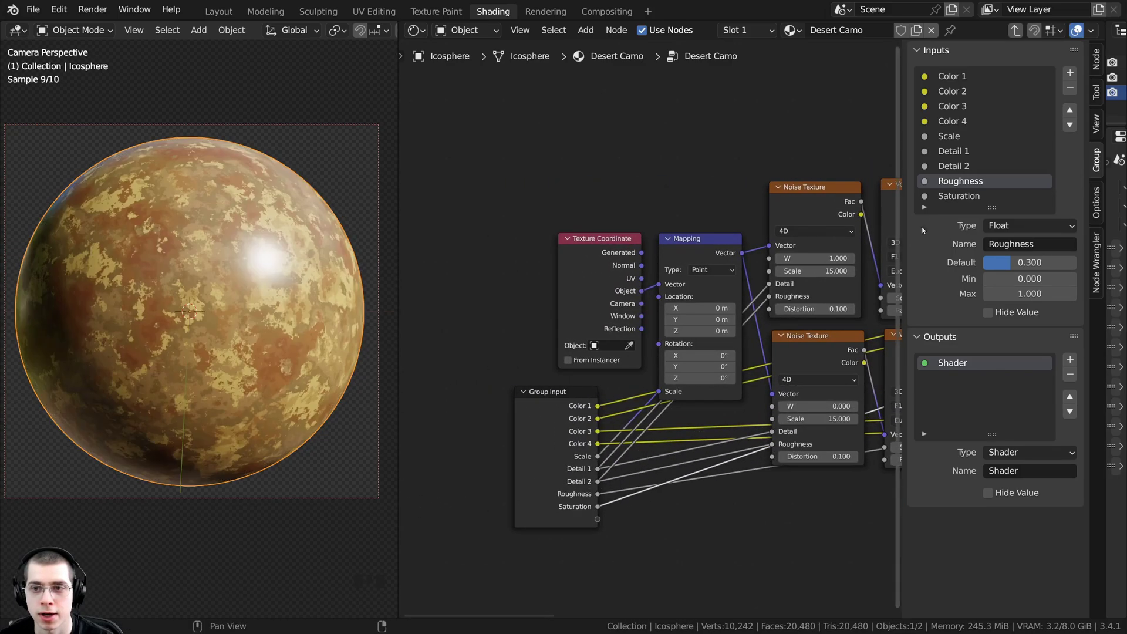
- Rename the Saturation group input as Color Saturation
{"action": "double_click", "coordinate": [945, 196]}
{"action": "key", "text": "Left"}
{"action": "key", "text": "Left"}
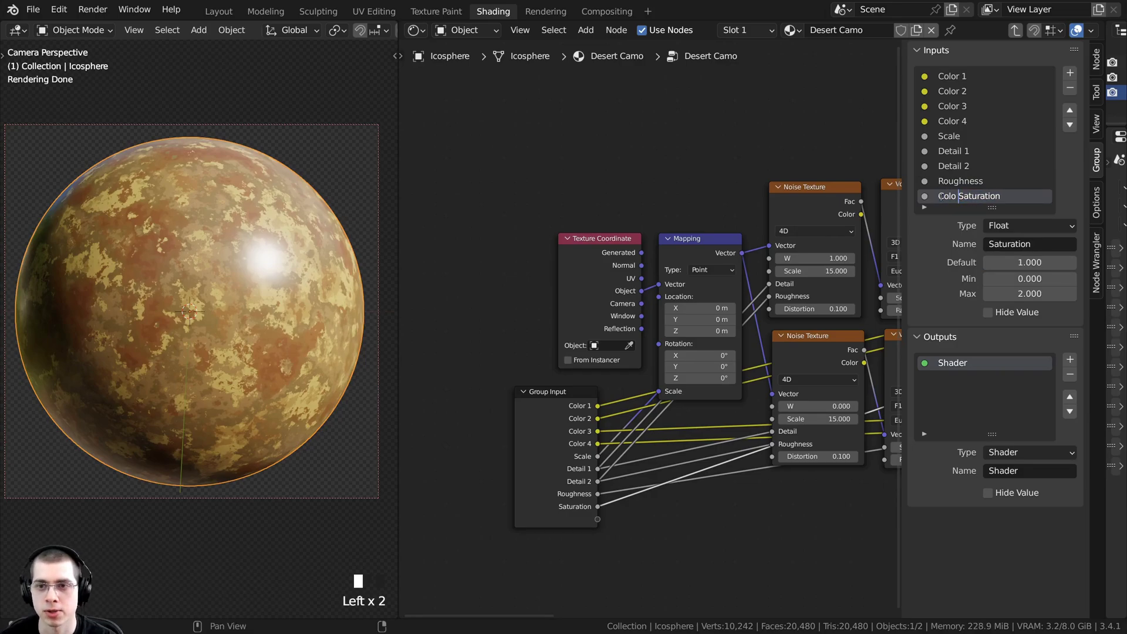
{"action": "type", "text": "Color"}
{"action": "key", "text": "Return"}
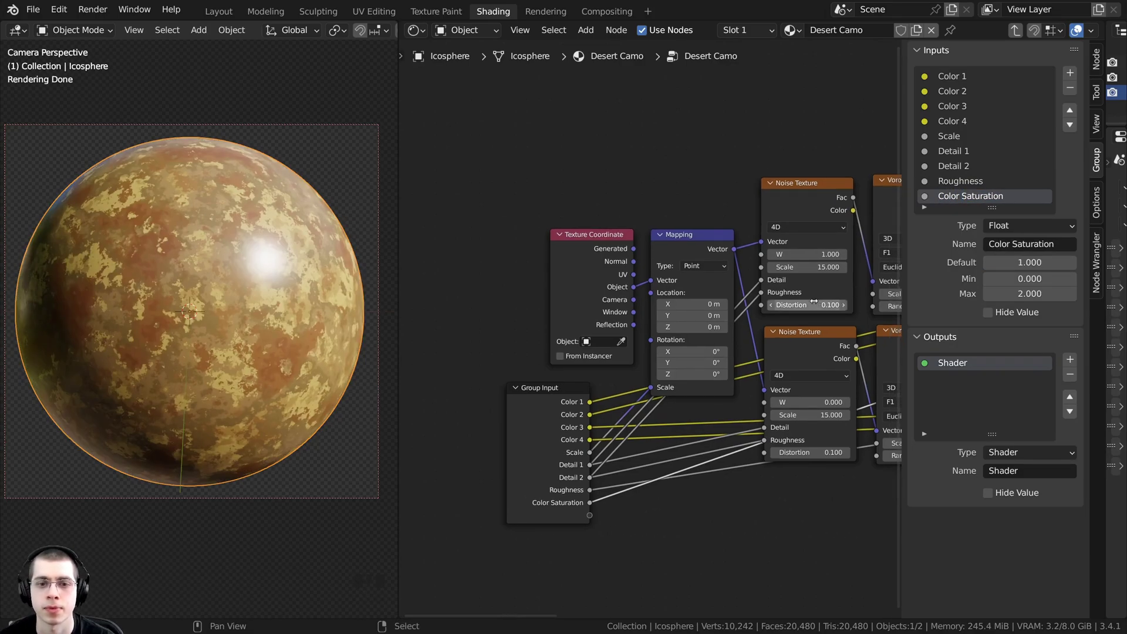
- Exit the group, hide the sidebar, and reposition the Desert Camo node beside the Material Output
{"action": "key", "text": "Tab"}
{"action": "scroll", "coordinate": [799, 298], "scroll_direction": "up", "scroll_amount": 7}
{"action": "middle_click_drag", "start_coordinate": [778, 304], "coordinate": [721, 348]}
{"action": "key", "text": "n"}
{"action": "left_click_drag", "start_coordinate": [667, 211], "coordinate": [649, 203]}
{"action": "key", "text": "a"}
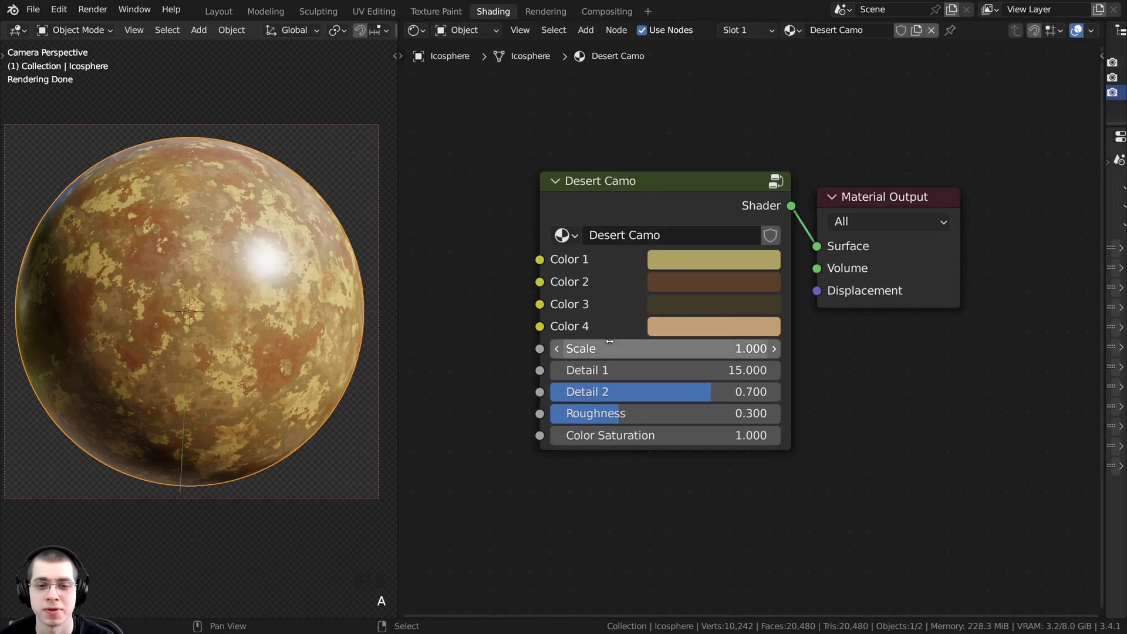
- Go over the Desert Camo node's Scale, Detail, Roughness and Color Saturation settings and render the final image
{"action": "left_click_drag", "start_coordinate": [610, 344], "coordinate": [699, 390]}
{"action": "left_click_drag", "start_coordinate": [619, 414], "coordinate": [650, 435]}
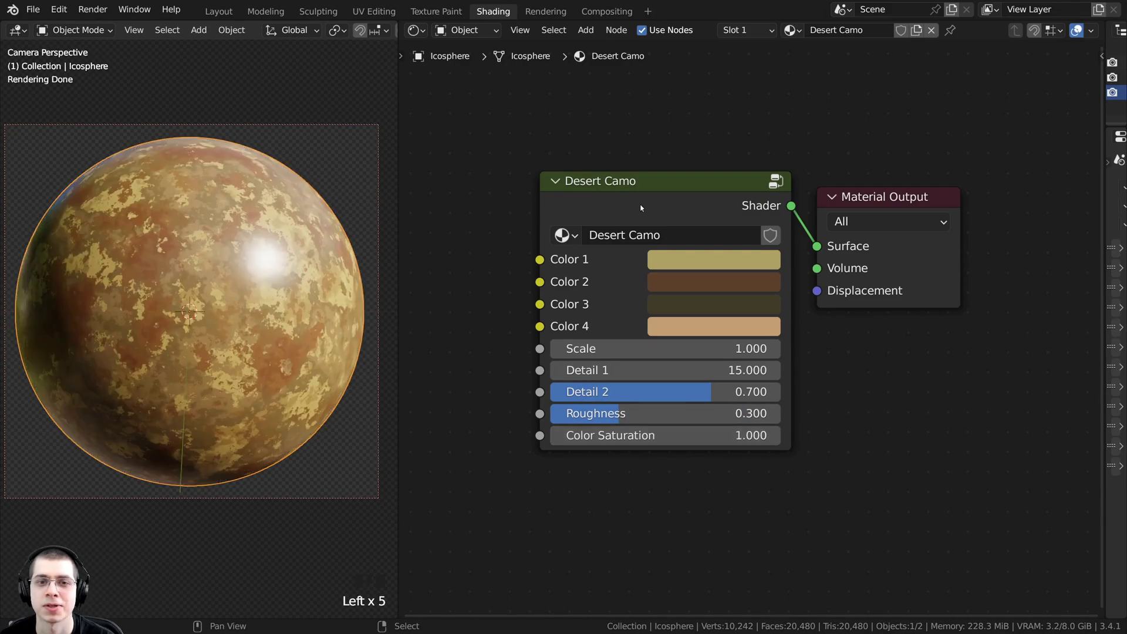
{"action": "key", "text": "F12"}
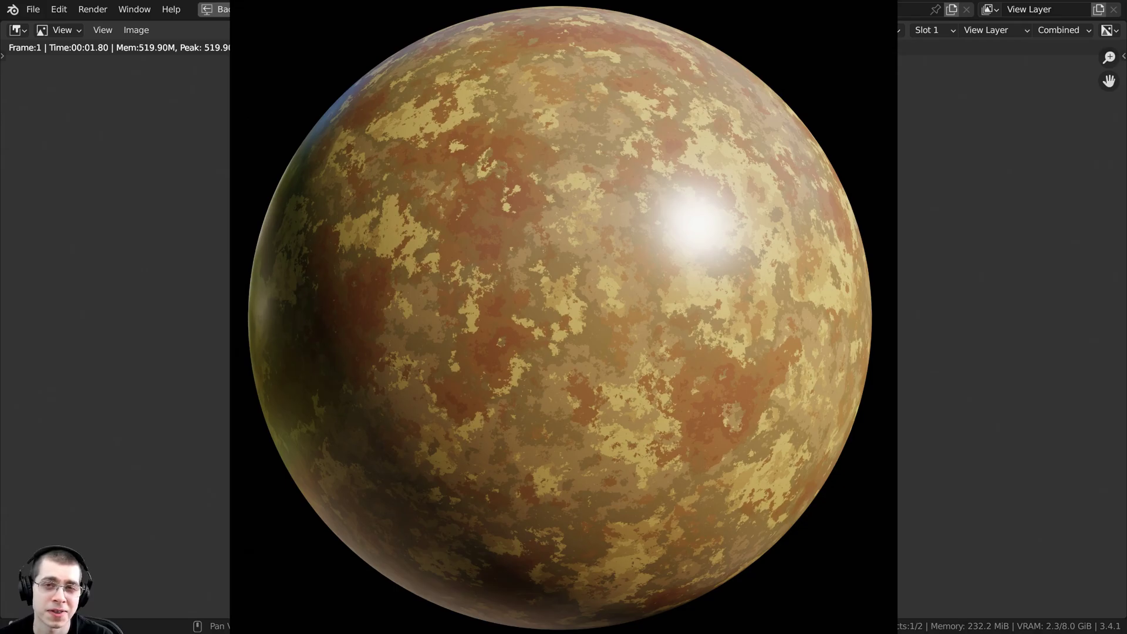